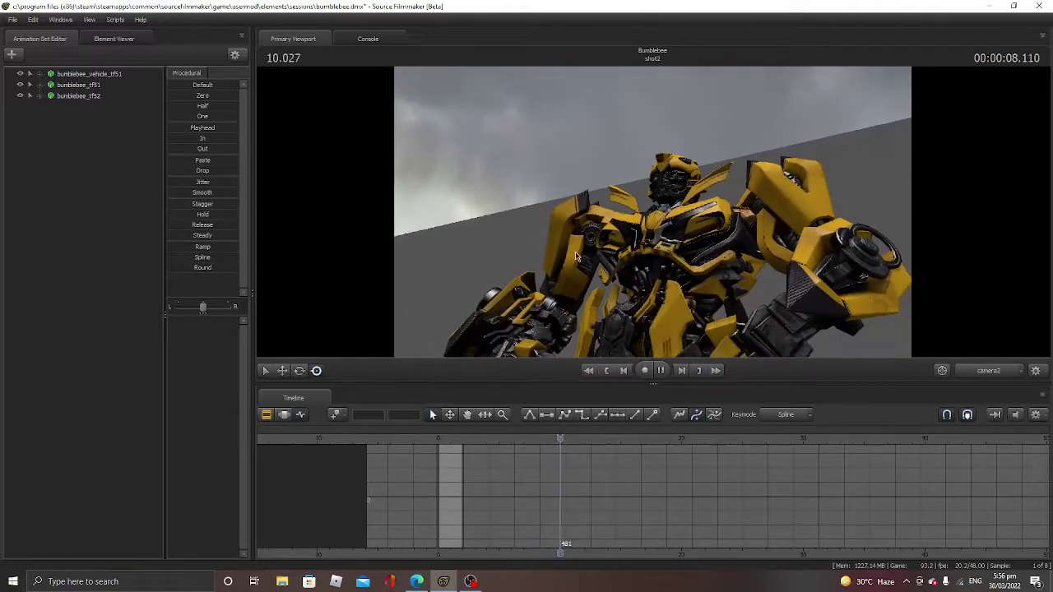
Create a new session named "Bumblebee tutorial" with a framerate of 48, discarding the unsaved changes of the current session.
{"action": "key", "text": "space"}
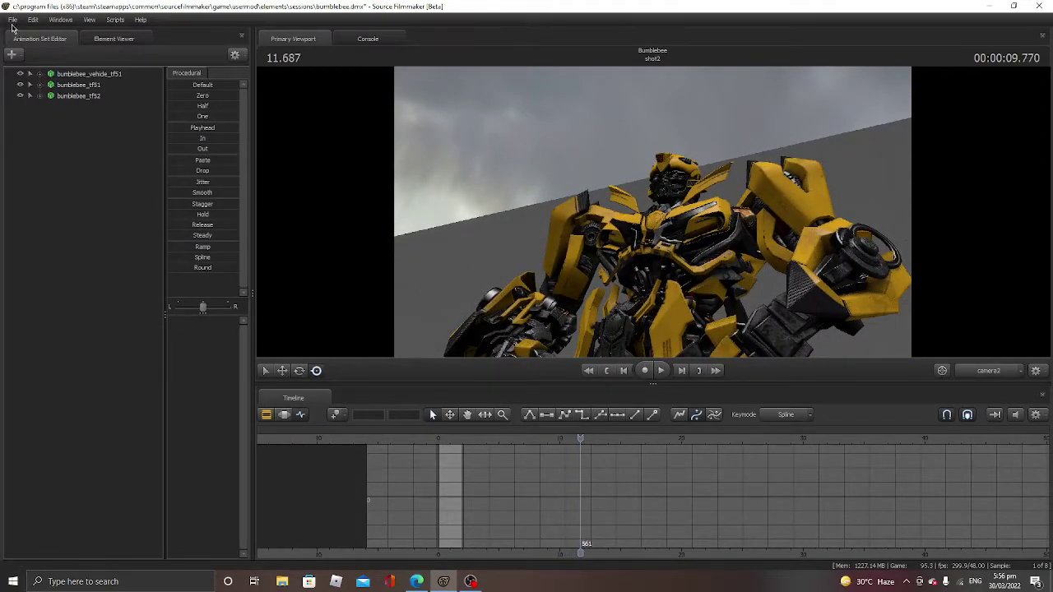
{"action": "left_click", "coordinate": [13, 19]}
{"action": "left_click", "coordinate": [22, 32]}
{"action": "left_click_drag", "start_coordinate": [460, 284], "coordinate": [243, 282]}
{"action": "type", "text": "Bumblebee tutorial"}
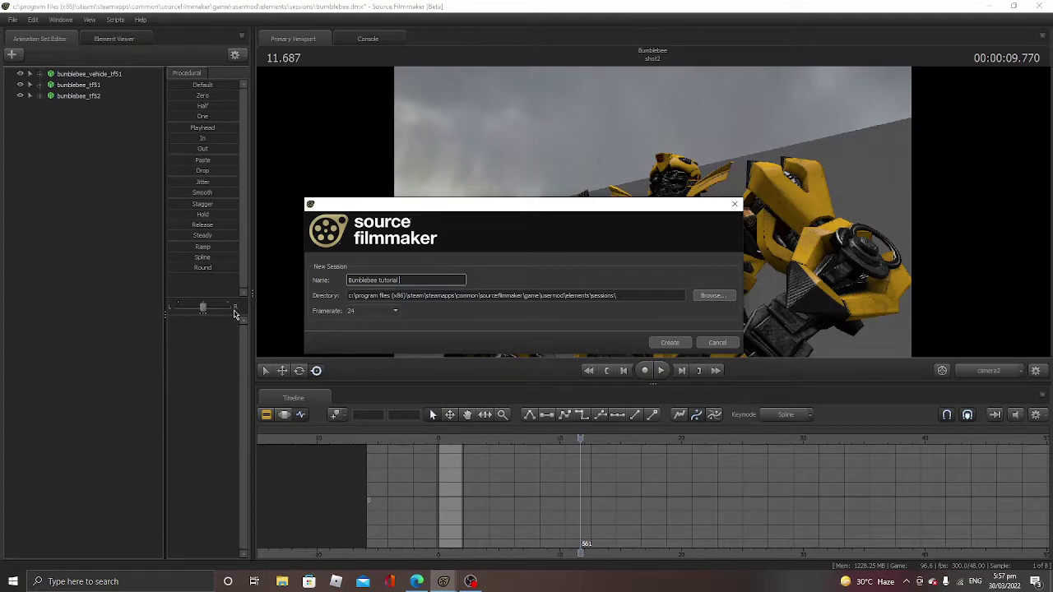
{"action": "left_click", "coordinate": [398, 315]}
{"action": "left_click", "coordinate": [362, 371]}
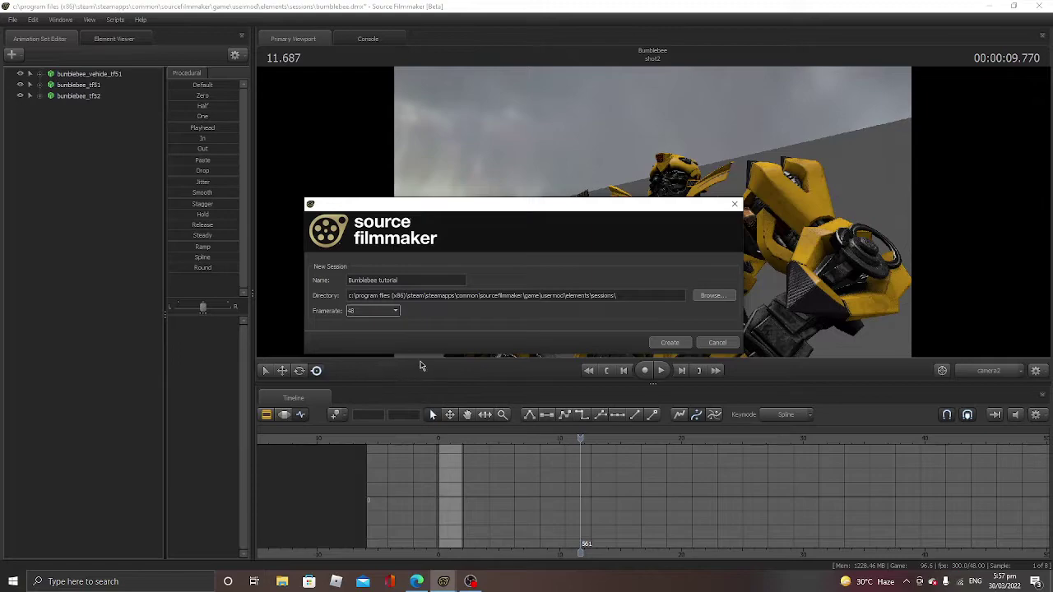
{"action": "left_click", "coordinate": [670, 344]}
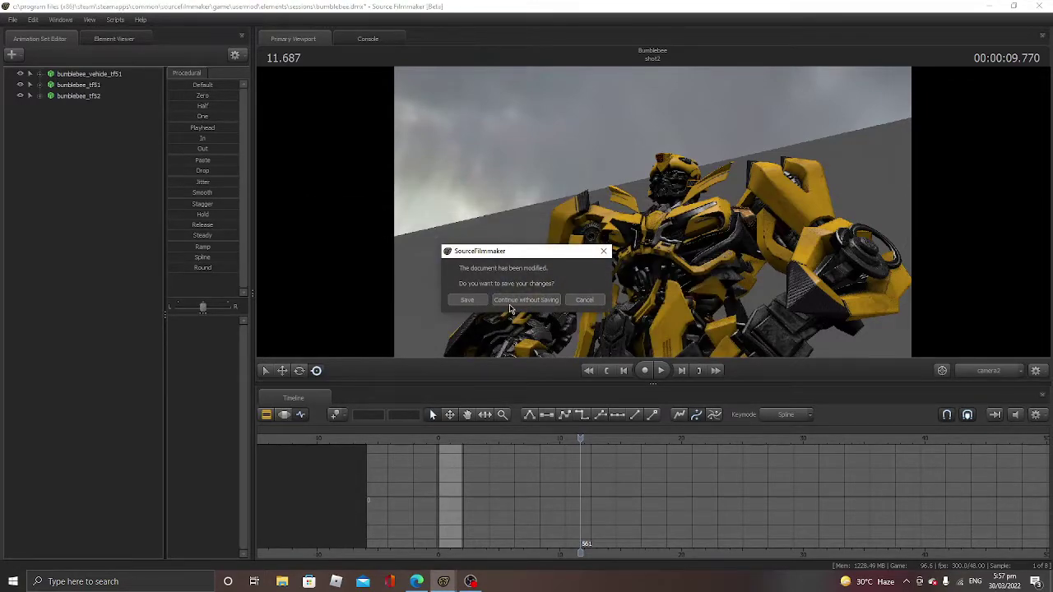
{"action": "left_click", "coordinate": [536, 301]}
Start creating an animation set for a new model and filter the model list by "bumblebee".
{"action": "left_click_drag", "start_coordinate": [652, 213], "coordinate": [659, 305]}
{"action": "left_click_drag", "start_coordinate": [529, 155], "coordinate": [615, 148]}
{"action": "key", "text": "w"}
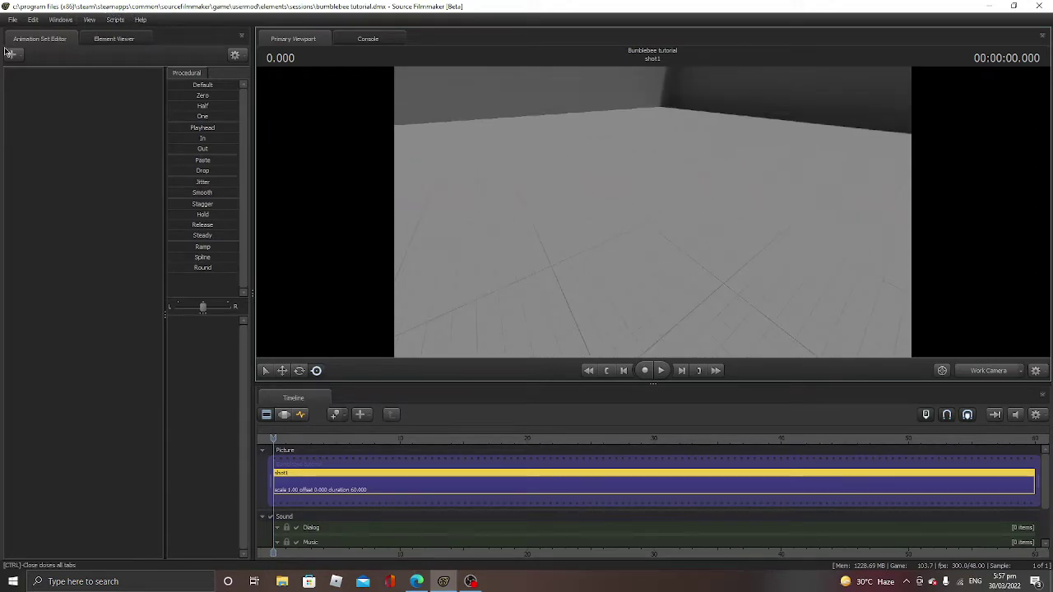
{"action": "left_click", "coordinate": [12, 54]}
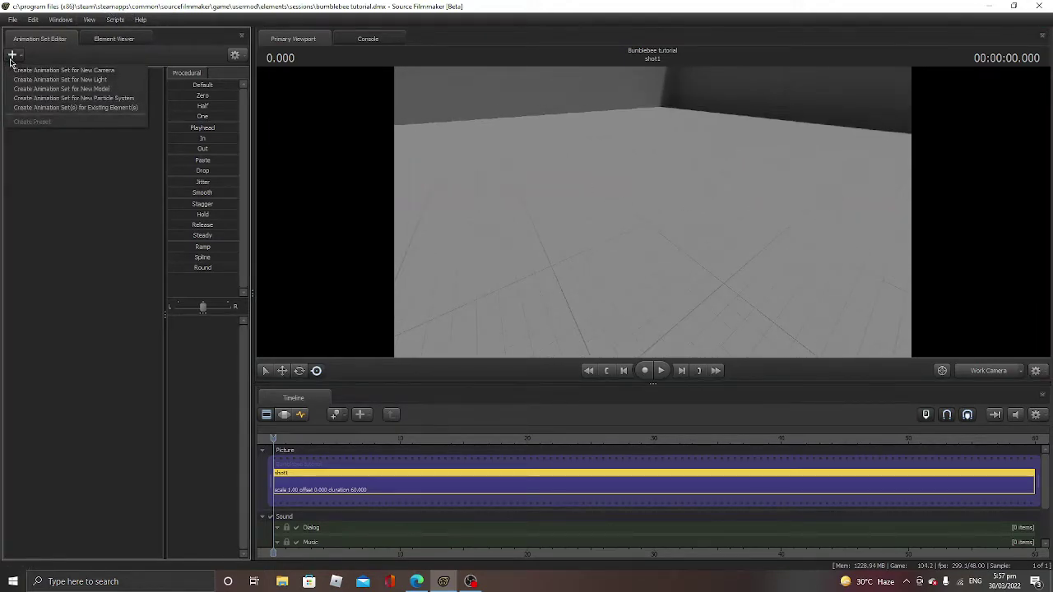
{"action": "left_click", "coordinate": [78, 89]}
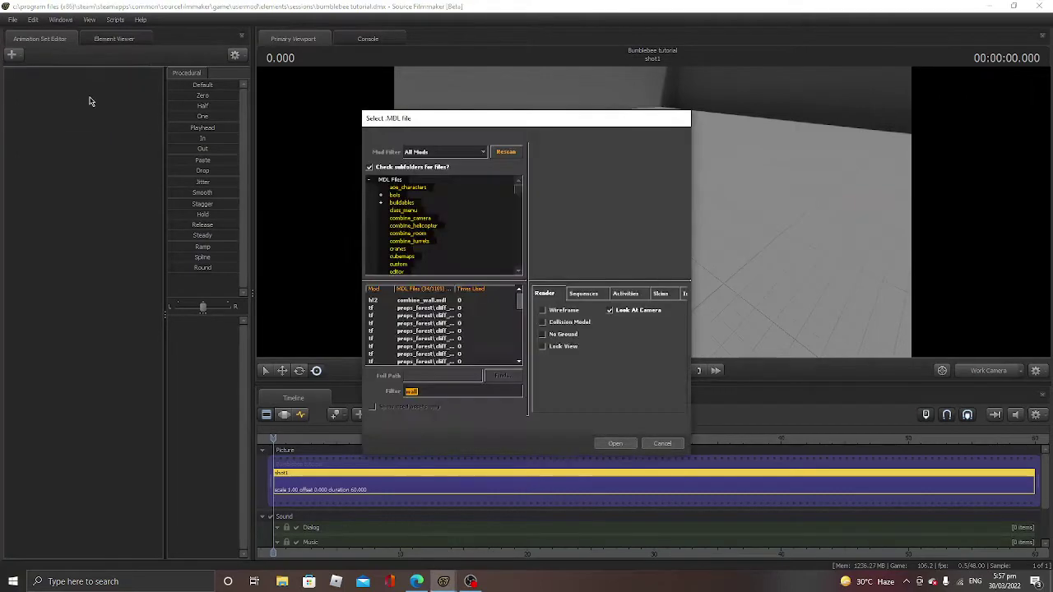
{"action": "type", "text": "bu"}
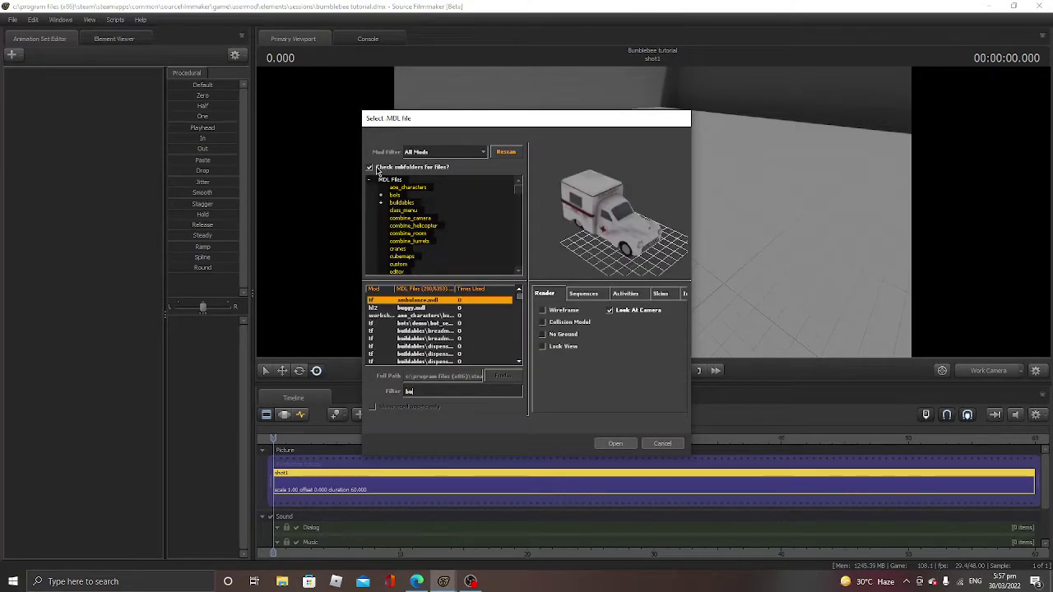
{"action": "type", "text": "mblebee"}
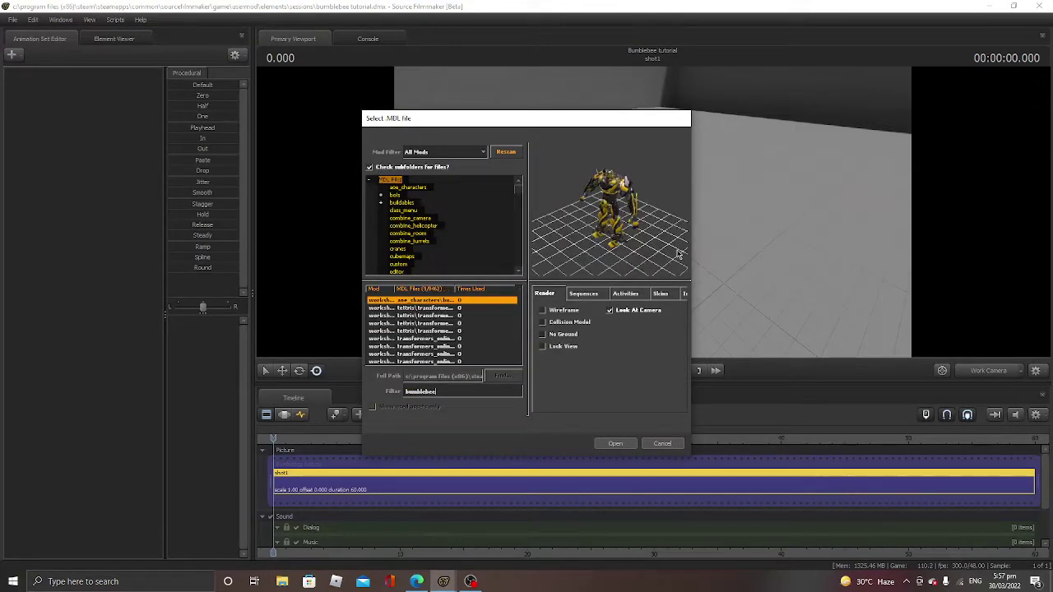
Preview the transformers models in the filtered list and load the bumblebee_tf51 robot.
{"action": "left_click", "coordinate": [429, 354]}
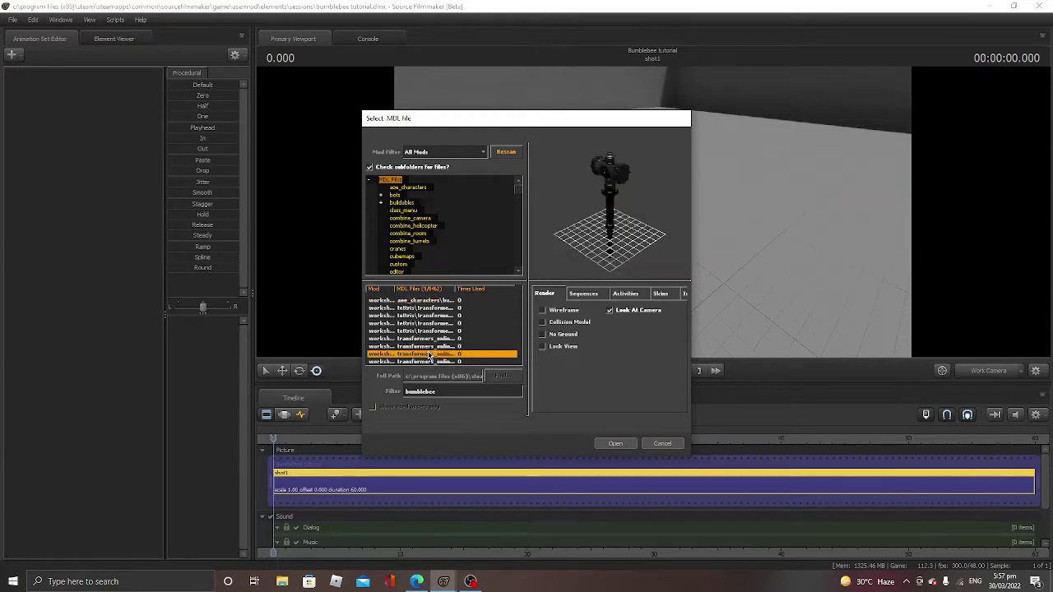
{"action": "left_click", "coordinate": [435, 363]}
{"action": "left_click", "coordinate": [448, 355]}
{"action": "left_click", "coordinate": [450, 340]}
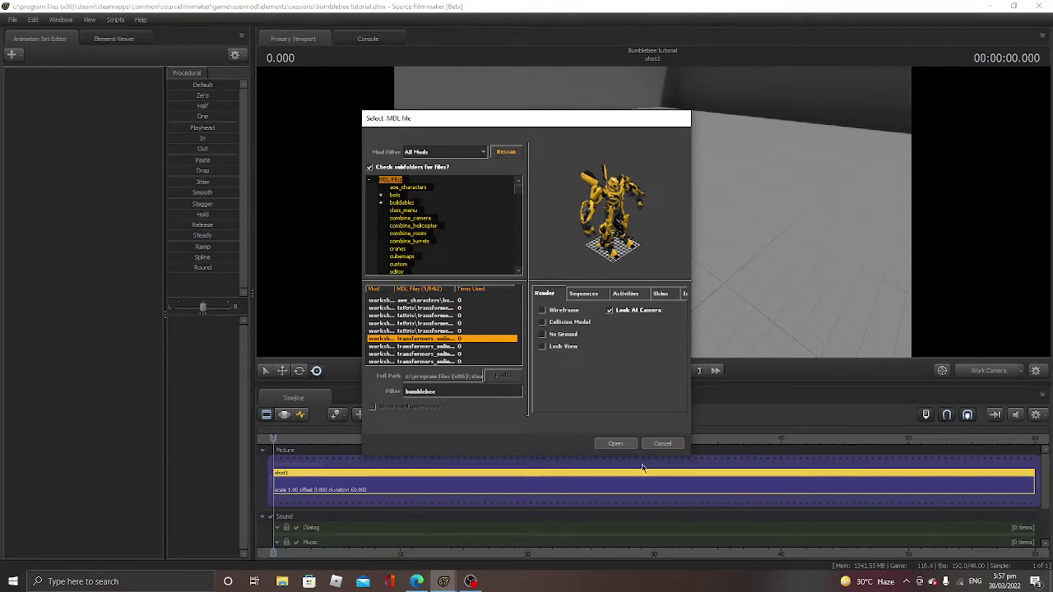
{"action": "left_click", "coordinate": [626, 445]}
Move the whole bumblebee_tf51 robot farther back on the stage in the Motion Editor, then deselect it.
{"action": "left_click_drag", "start_coordinate": [652, 212], "coordinate": [707, 215]}
{"action": "key", "text": "s"}
{"action": "key", "text": "s"}
{"action": "left_click", "coordinate": [283, 416]}
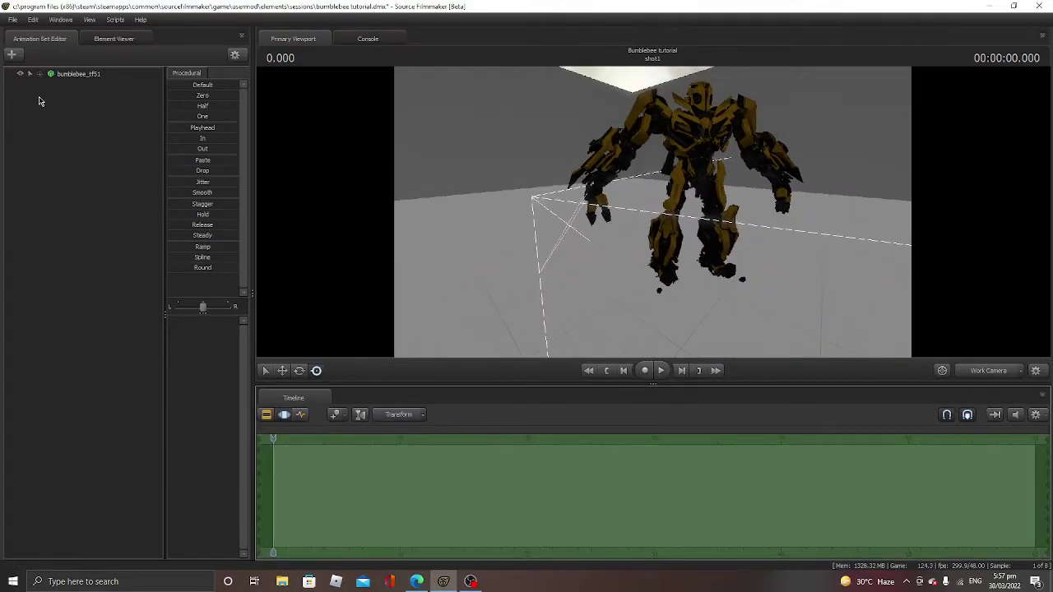
{"action": "left_click", "coordinate": [71, 76]}
{"action": "left_click", "coordinate": [282, 370]}
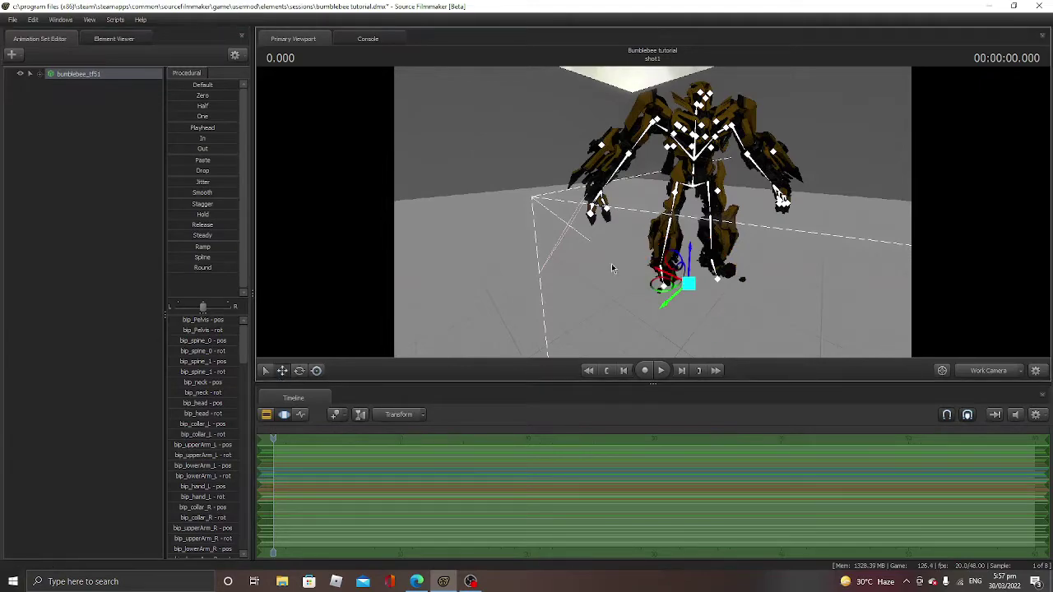
{"action": "left_click_drag", "start_coordinate": [692, 264], "coordinate": [536, 223]}
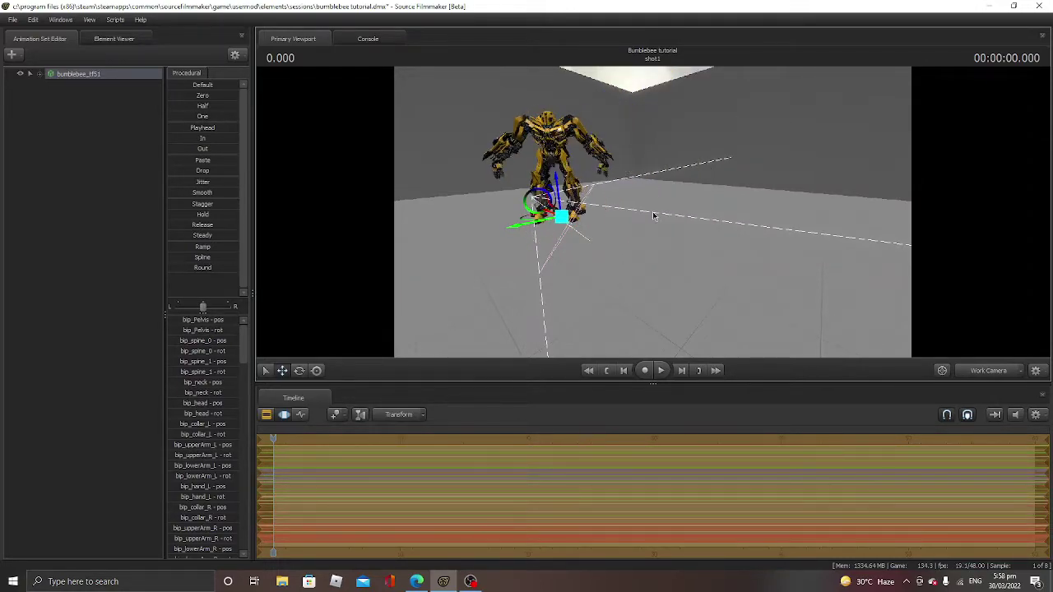
{"action": "right_click", "coordinate": [734, 169]}
{"action": "left_click", "coordinate": [16, 101]}
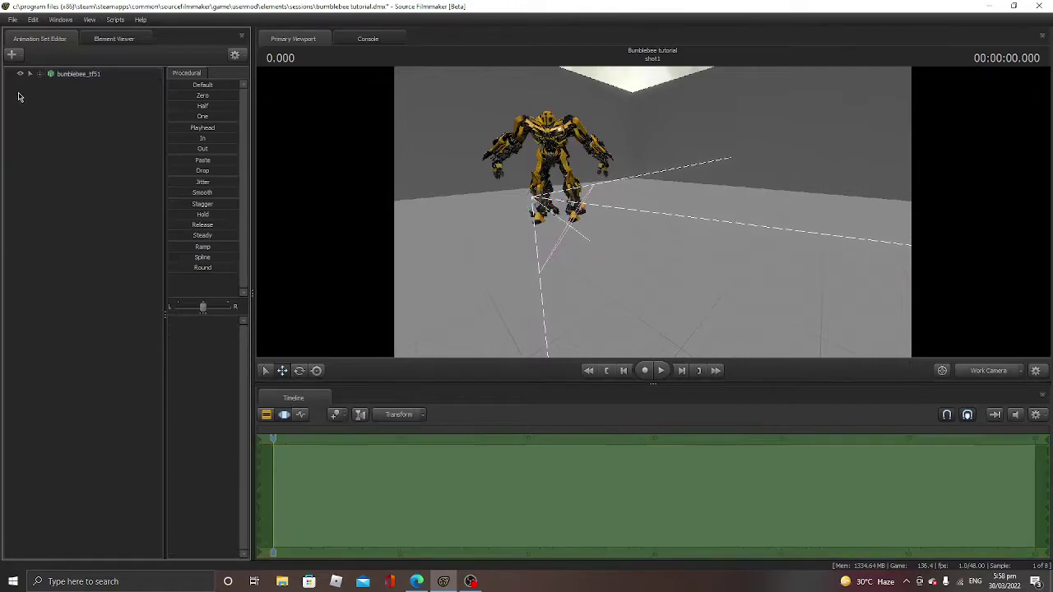
Add the bumblebee_vehicle_tf51 car model as a new animation set.
{"action": "left_click", "coordinate": [11, 55]}
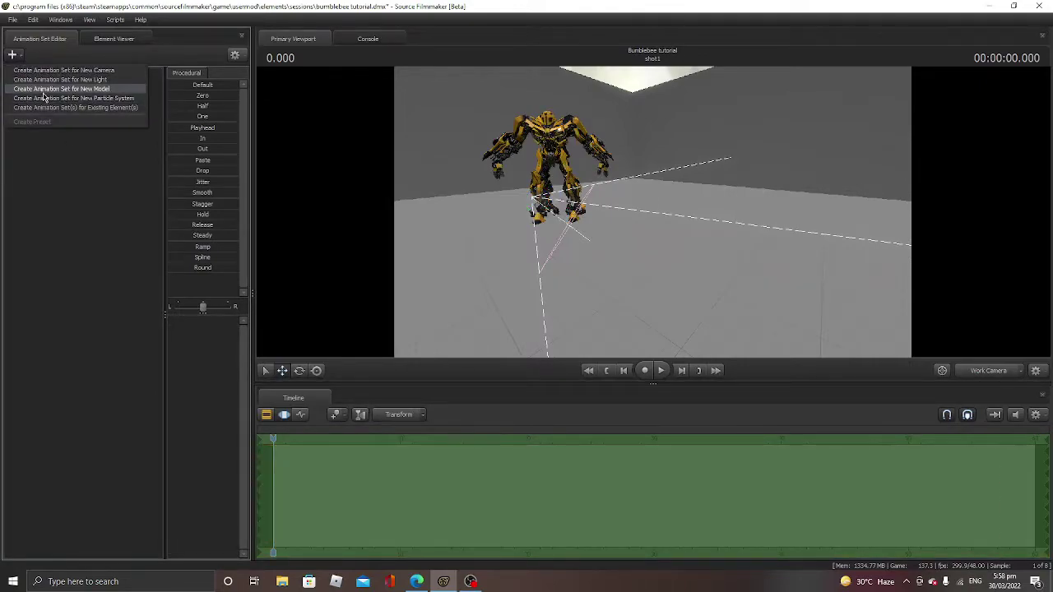
{"action": "left_click", "coordinate": [2, 60]}
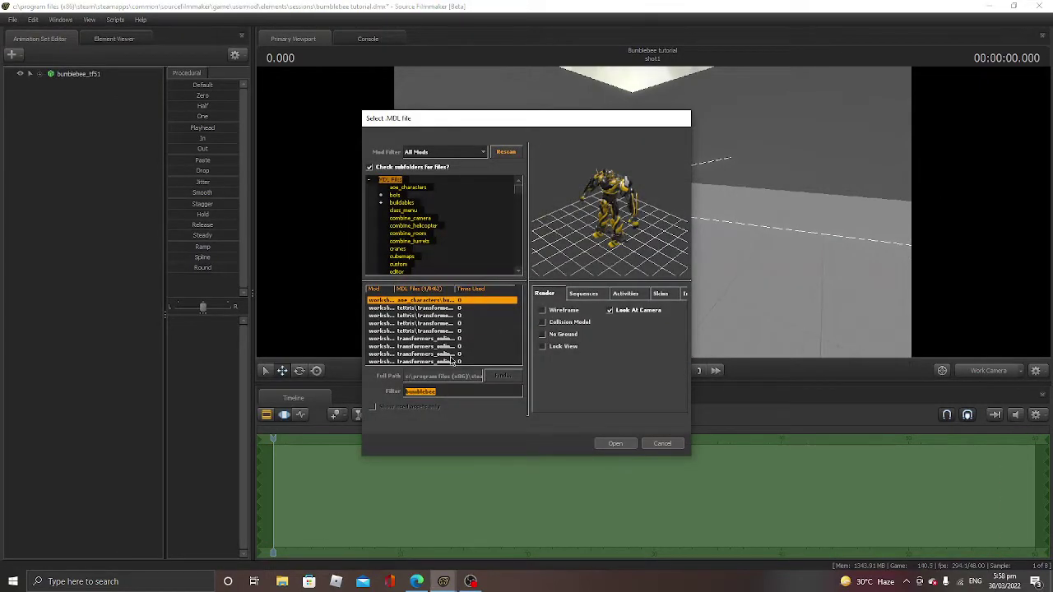
{"action": "left_click", "coordinate": [451, 346]}
{"action": "left_click", "coordinate": [603, 448]}
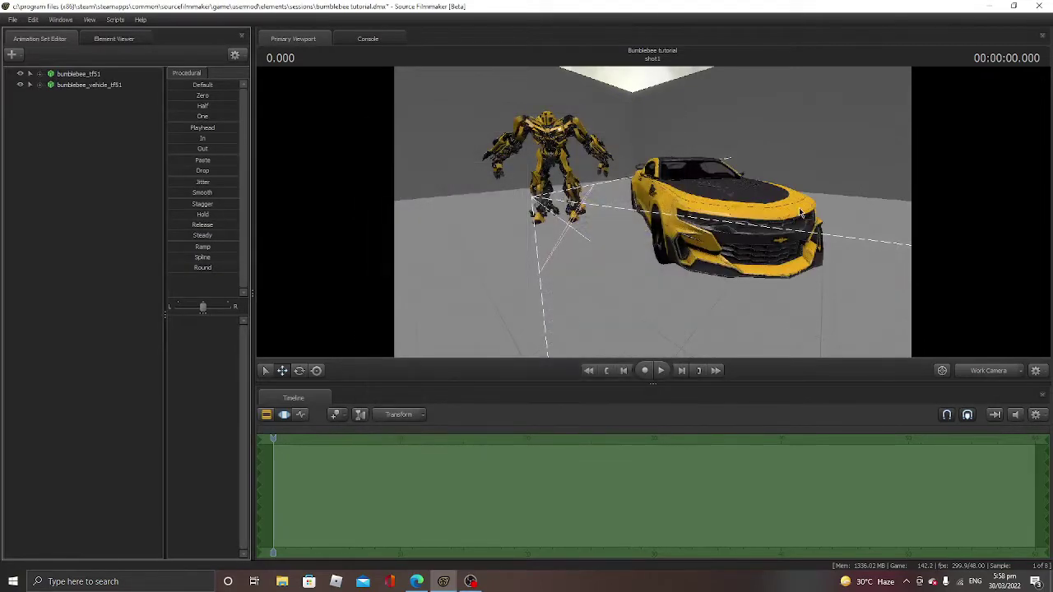
Rotate the bumblebee_vehicle_tf51 car about its vertical axis to face the front, and move it back toward the far wall.
{"action": "left_click_drag", "start_coordinate": [360, 319], "coordinate": [359, 330]}
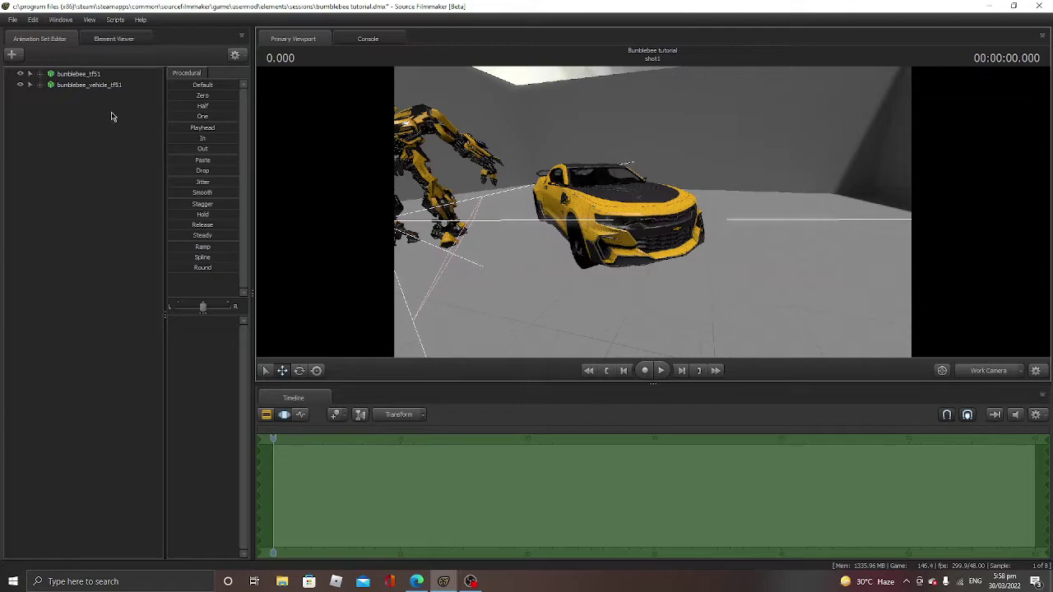
{"action": "left_click", "coordinate": [88, 85]}
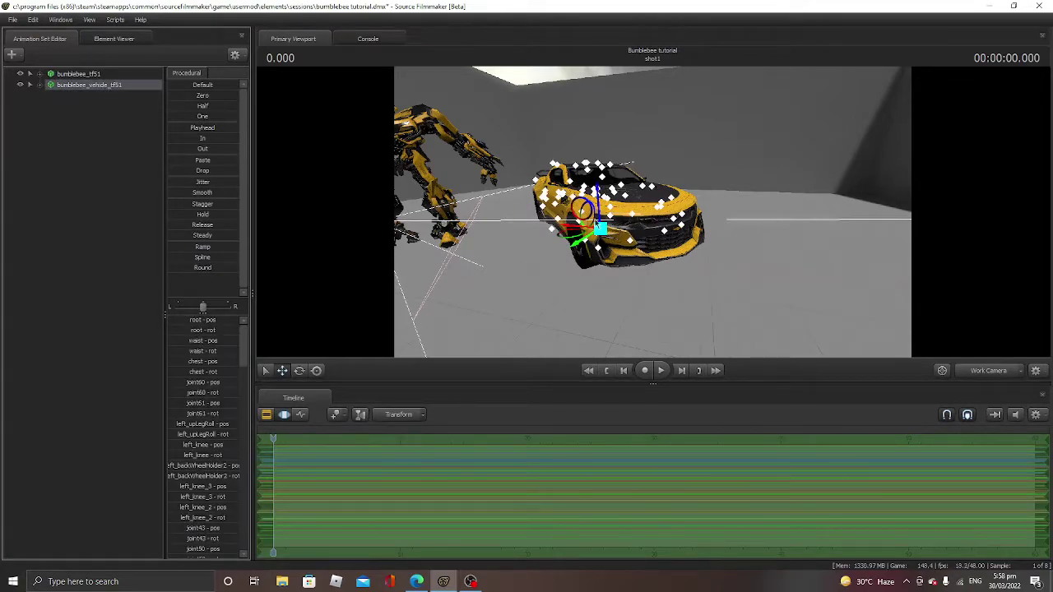
{"action": "left_click_drag", "start_coordinate": [581, 237], "coordinate": [591, 242]}
{"action": "left_click_drag", "start_coordinate": [612, 205], "coordinate": [661, 258]}
{"action": "left_click_drag", "start_coordinate": [779, 214], "coordinate": [792, 257]}
{"action": "key", "text": "s"}
{"action": "left_click", "coordinate": [299, 371]}
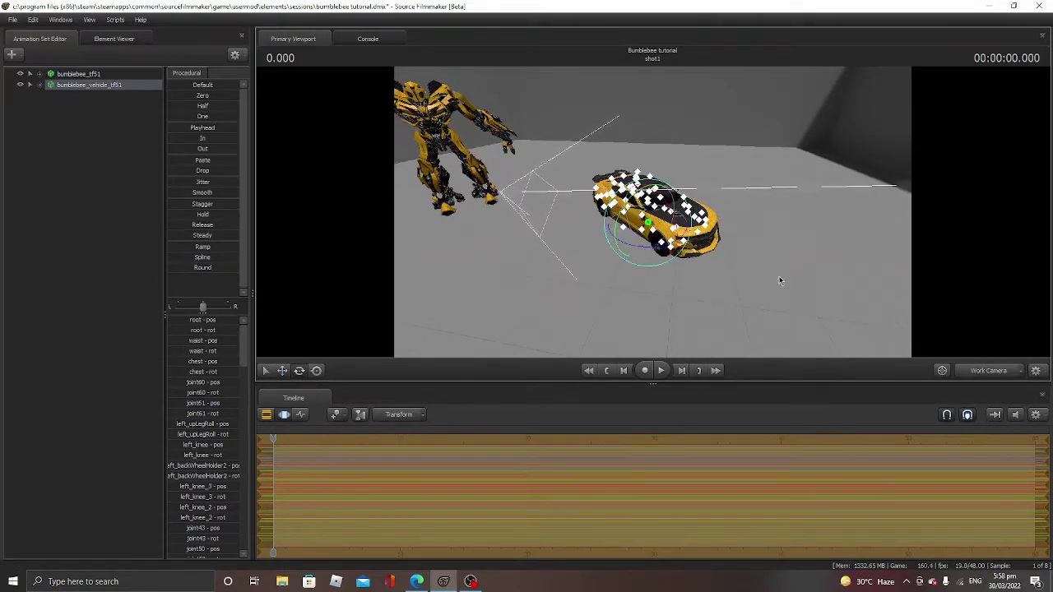
{"action": "left_click_drag", "start_coordinate": [652, 247], "coordinate": [612, 247]}
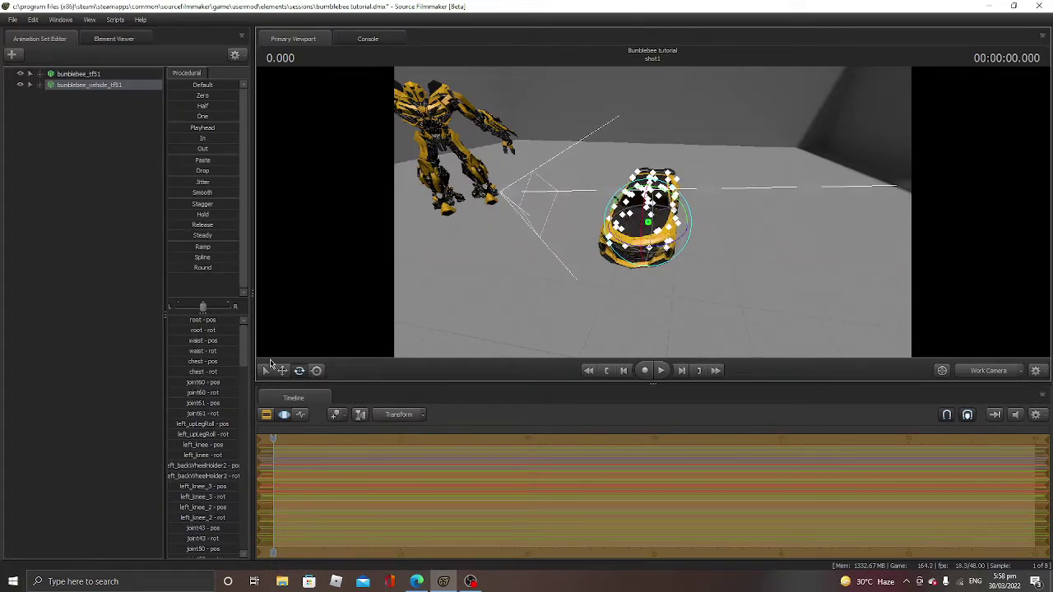
{"action": "left_click", "coordinate": [283, 371]}
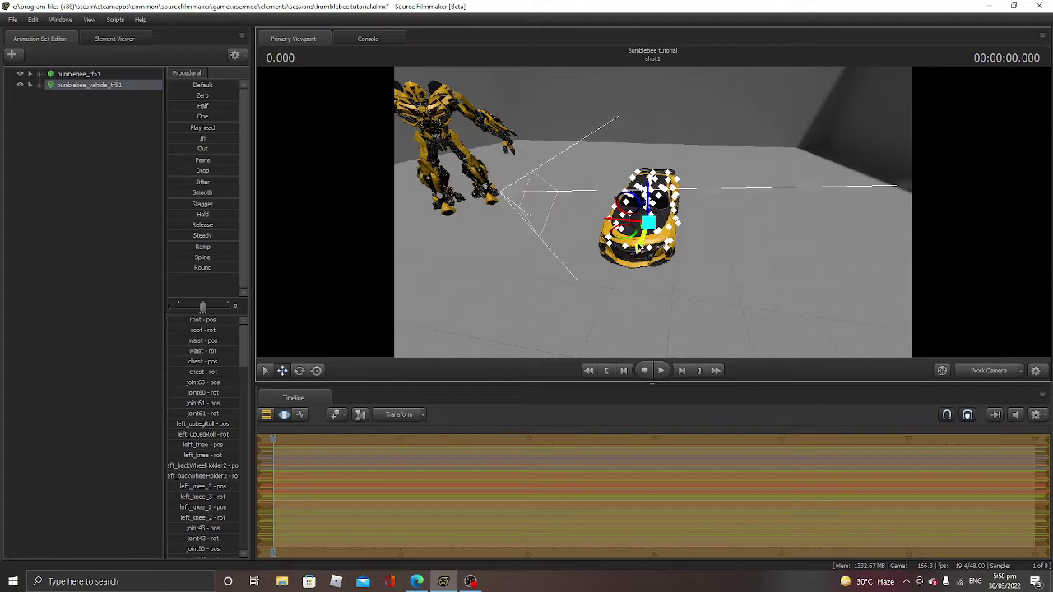
{"action": "left_click_drag", "start_coordinate": [639, 246], "coordinate": [667, 182]}
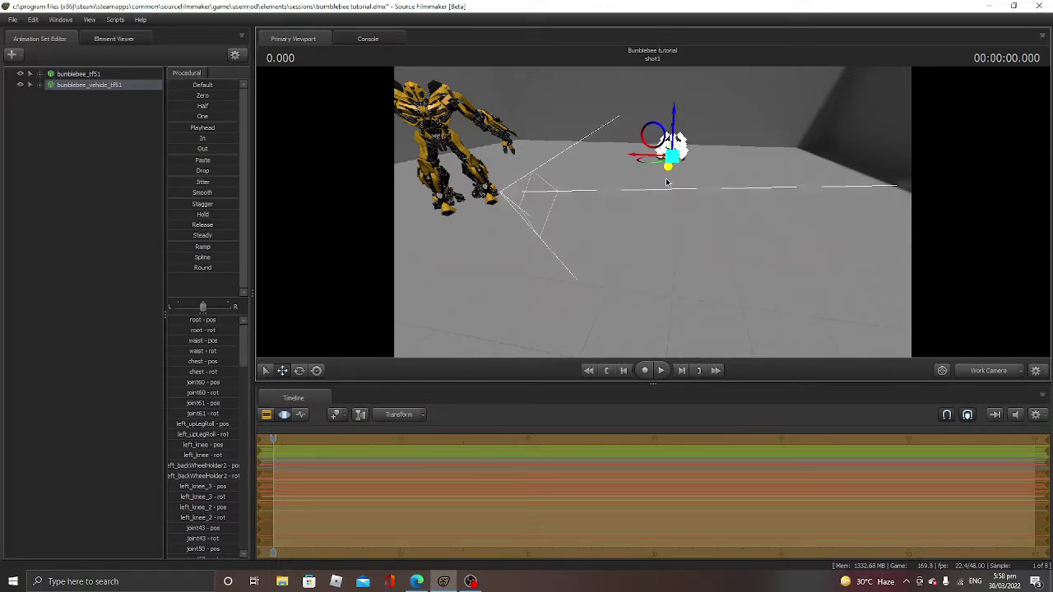
Select the root control in the vehicle's Body group and nudge the car slightly along its forward axis.
{"action": "left_click", "coordinate": [41, 85]}
{"action": "left_click", "coordinate": [51, 96]}
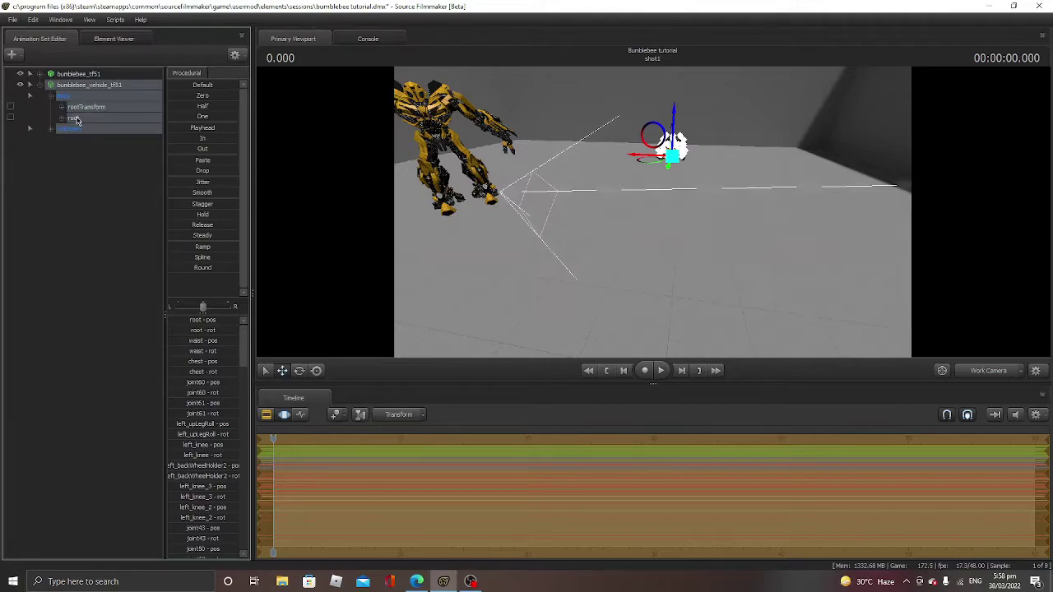
{"action": "left_click", "coordinate": [74, 119]}
{"action": "key", "text": "w"}
{"action": "key", "text": "d"}
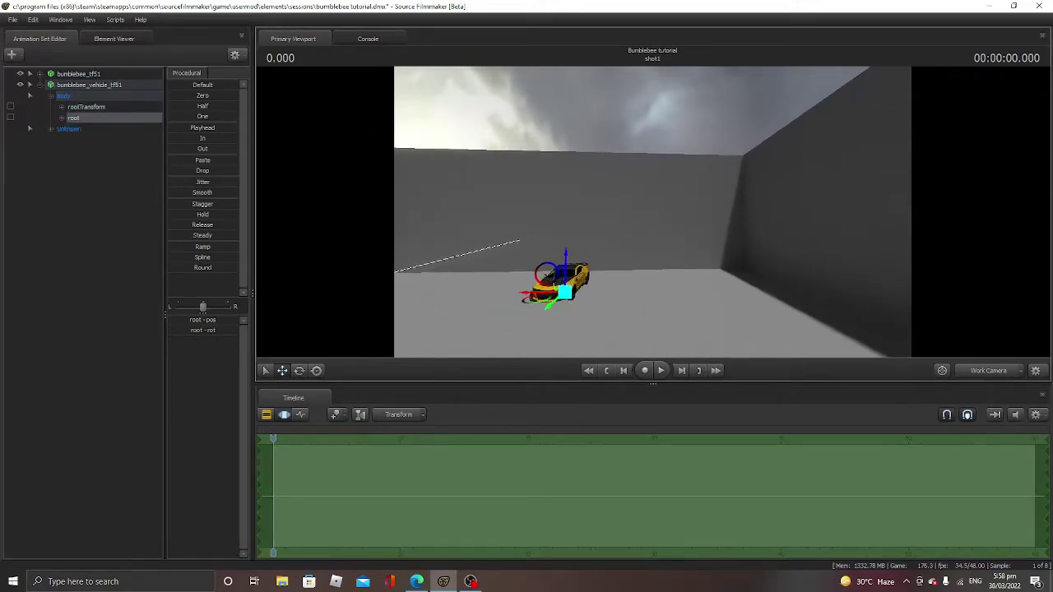
{"action": "key", "text": "d"}
{"action": "left_click_drag", "start_coordinate": [653, 213], "coordinate": [494, 247]}
{"action": "key", "text": "s"}
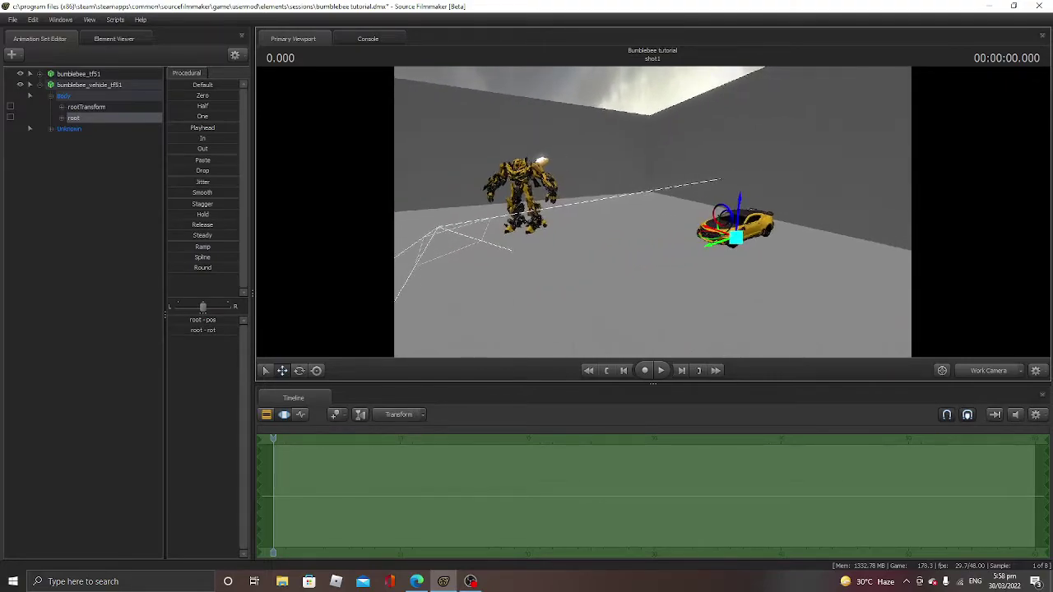
{"action": "left_click_drag", "start_coordinate": [783, 197], "coordinate": [784, 218]}
{"action": "key", "text": "s"}
{"action": "left_click_drag", "start_coordinate": [708, 229], "coordinate": [717, 226]}
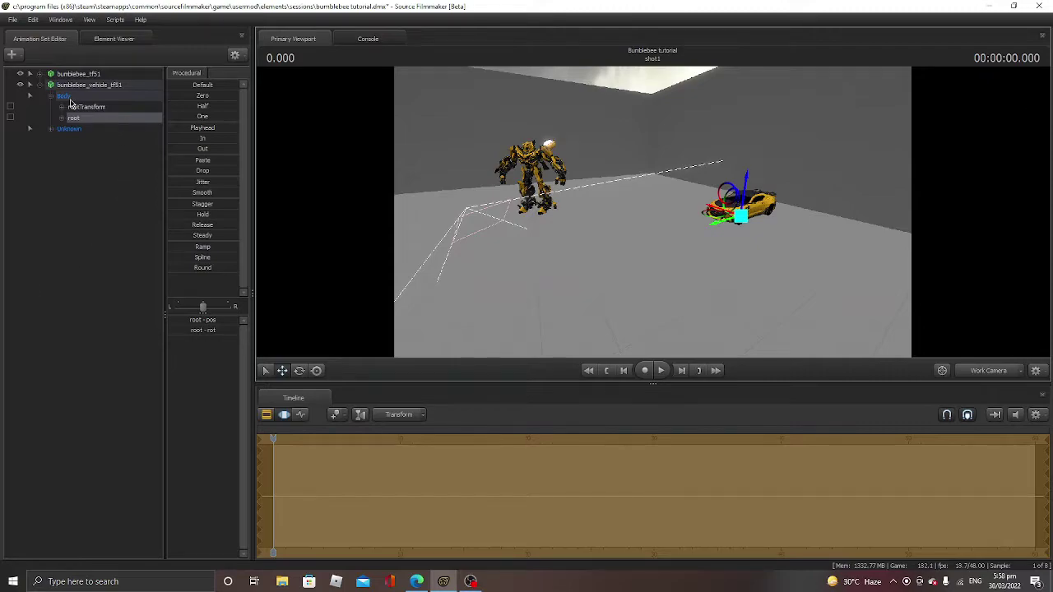
Add a scale control to the vehicle's root transform.
{"action": "left_click", "coordinate": [91, 120]}
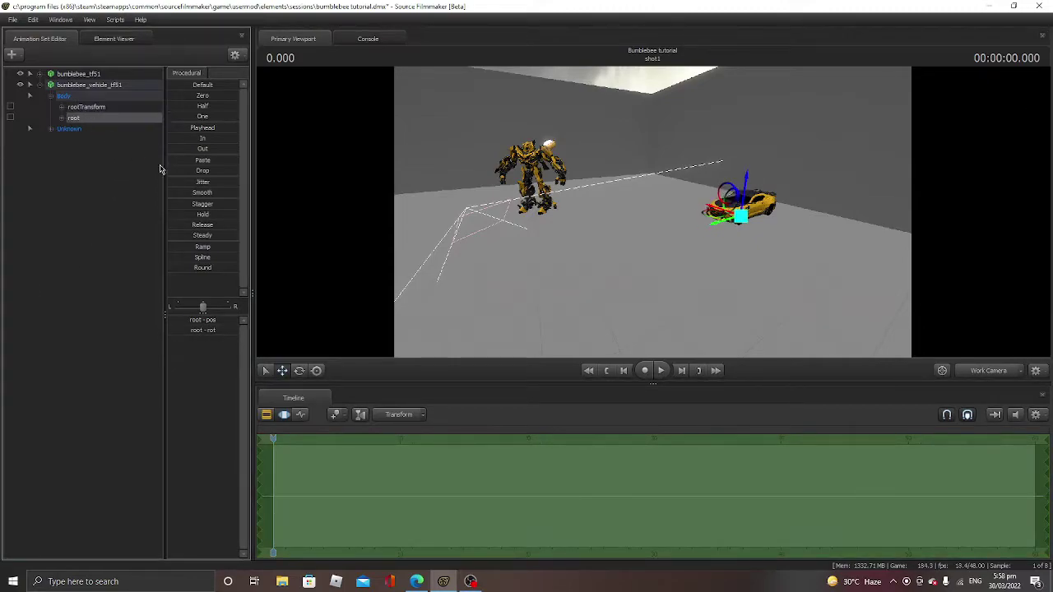
{"action": "right_click", "coordinate": [86, 125]}
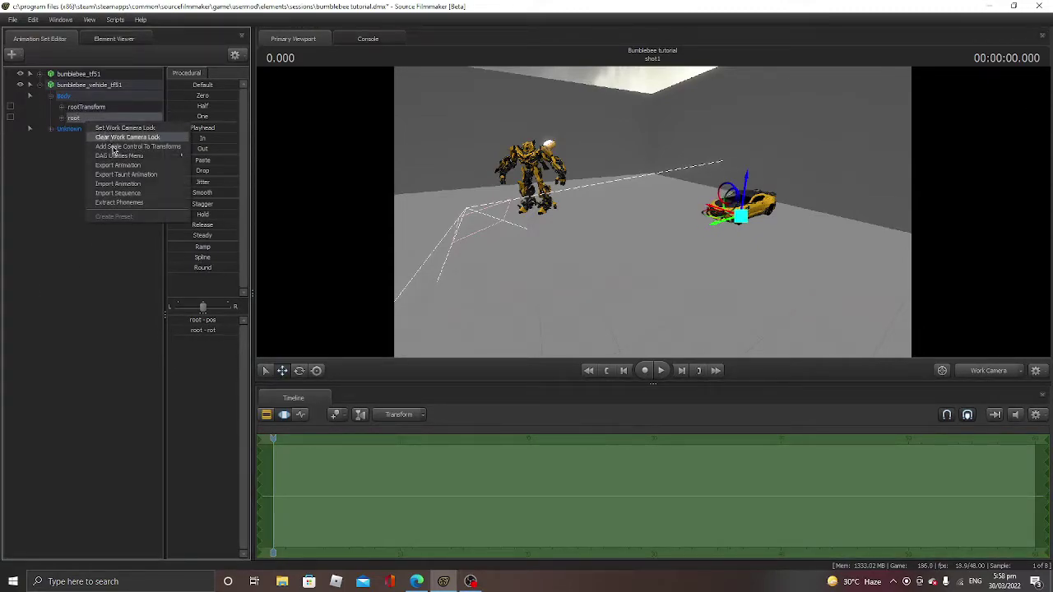
{"action": "left_click", "coordinate": [115, 148]}
Show the vehicle root's curves in the Graph Editor and place the playhead at 0.958 seconds.
{"action": "left_click", "coordinate": [83, 119]}
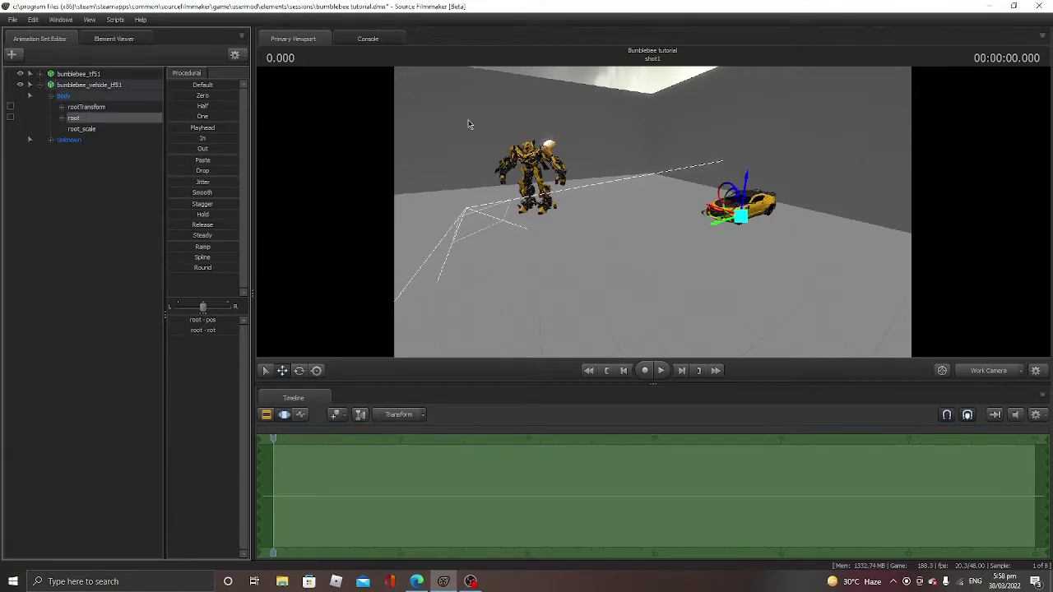
{"action": "left_click", "coordinate": [301, 415]}
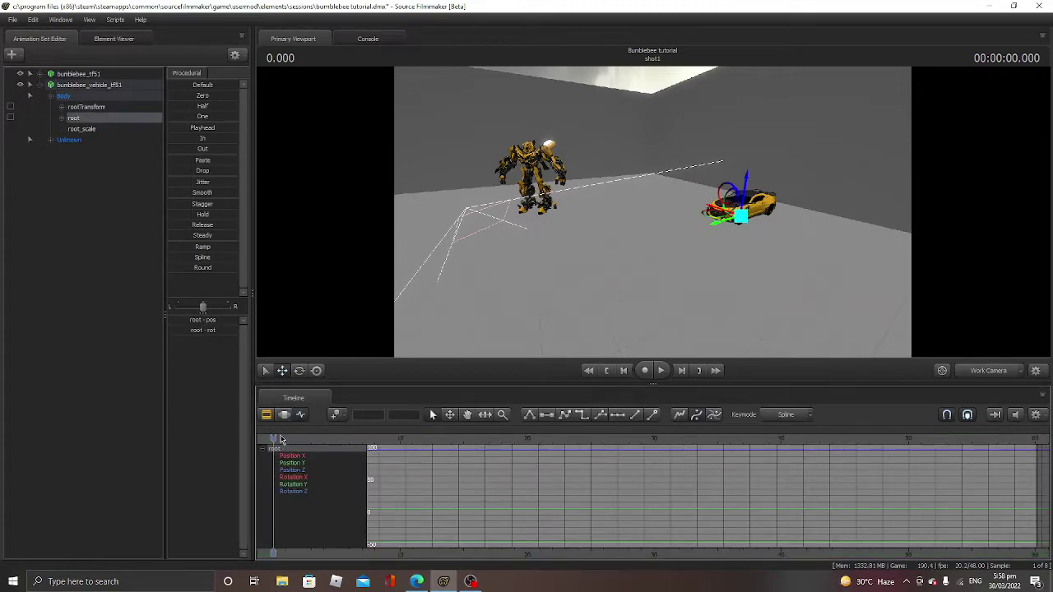
{"action": "left_click_drag", "start_coordinate": [273, 437], "coordinate": [284, 437]}
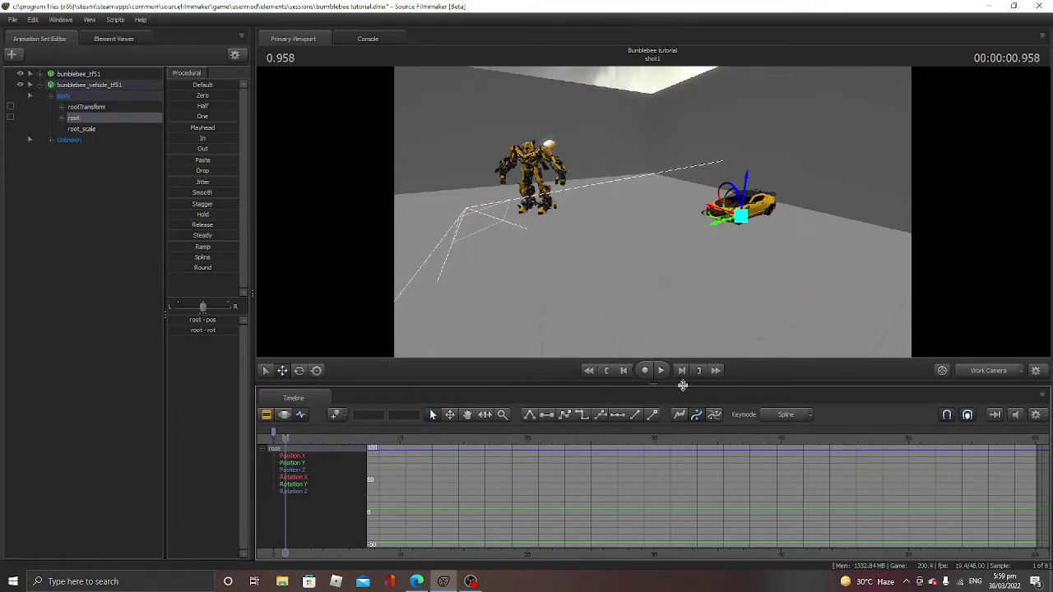
{"action": "left_click", "coordinate": [117, 586]}
{"action": "type", "text": "note"}
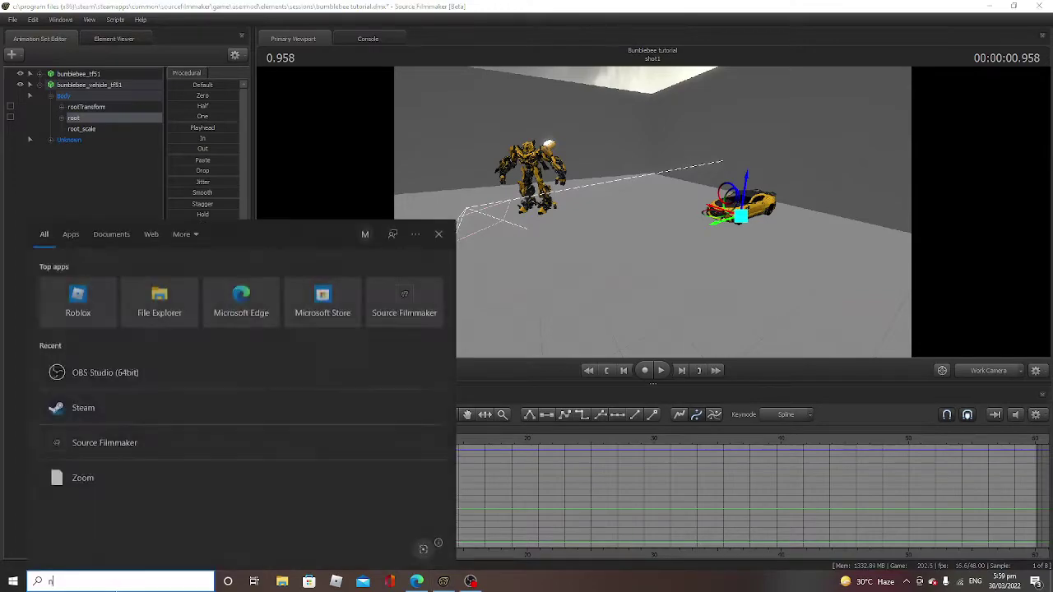
{"action": "key", "text": "Return"}
{"action": "type", "text": "pre"}
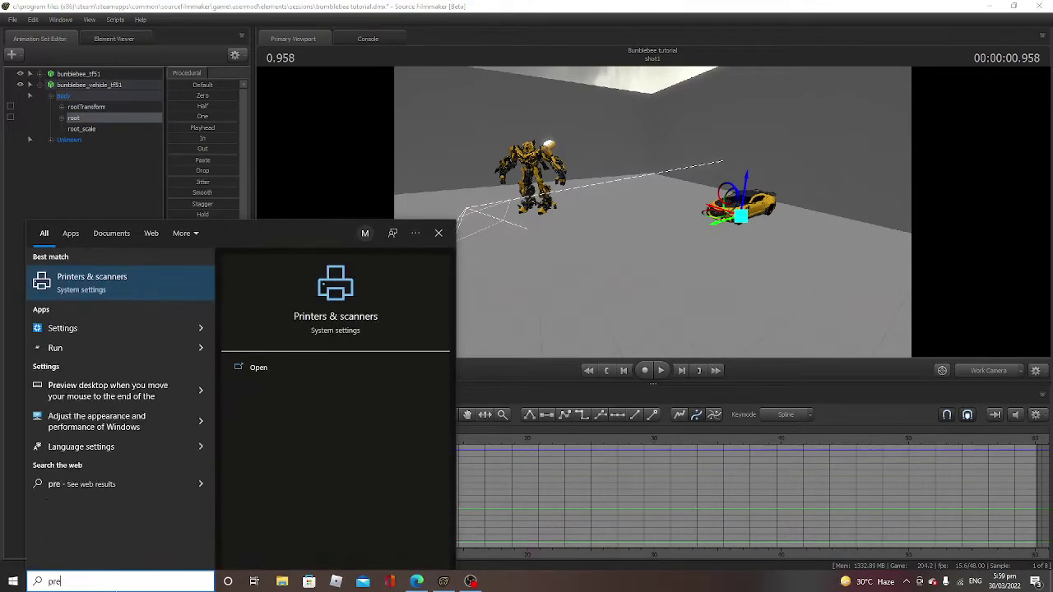
{"action": "type", "text": "ss m to make"}
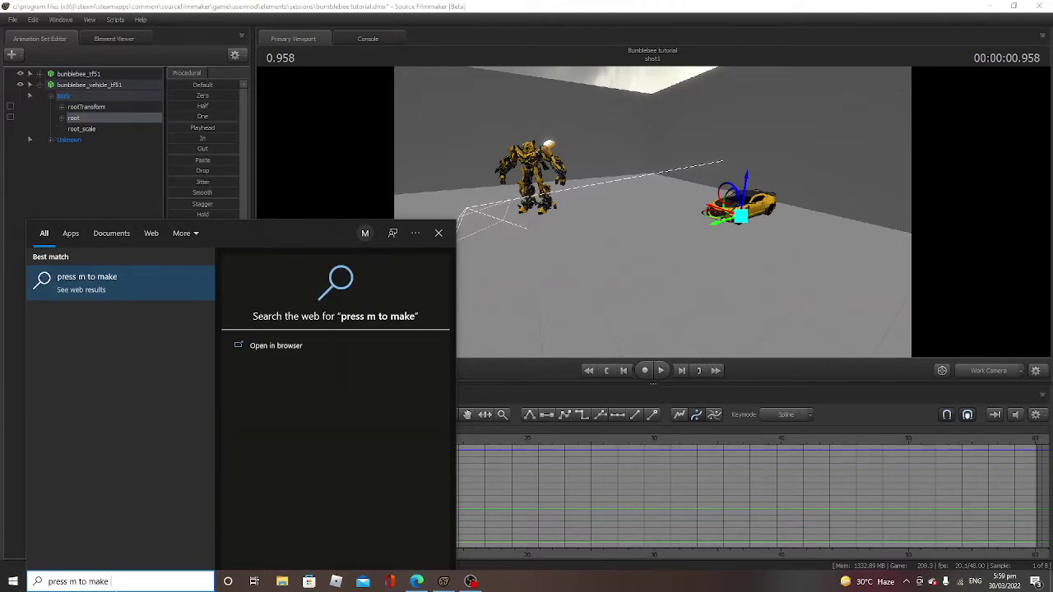
{"action": "type", "text": " a keyframe"}
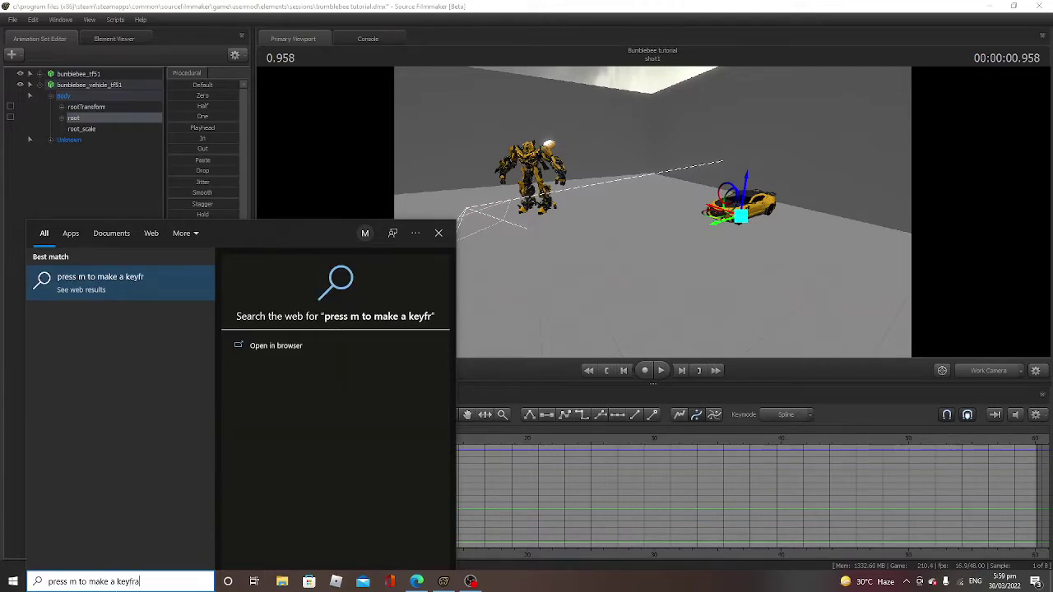
{"action": "mouse_move", "coordinate": [165, 585]}
{"action": "left_mouse_down"}
{"action": "mouse_move", "coordinate": [75, 581]}
{"action": "mouse_move", "coordinate": [164, 585]}
{"action": "left_mouse_up"}
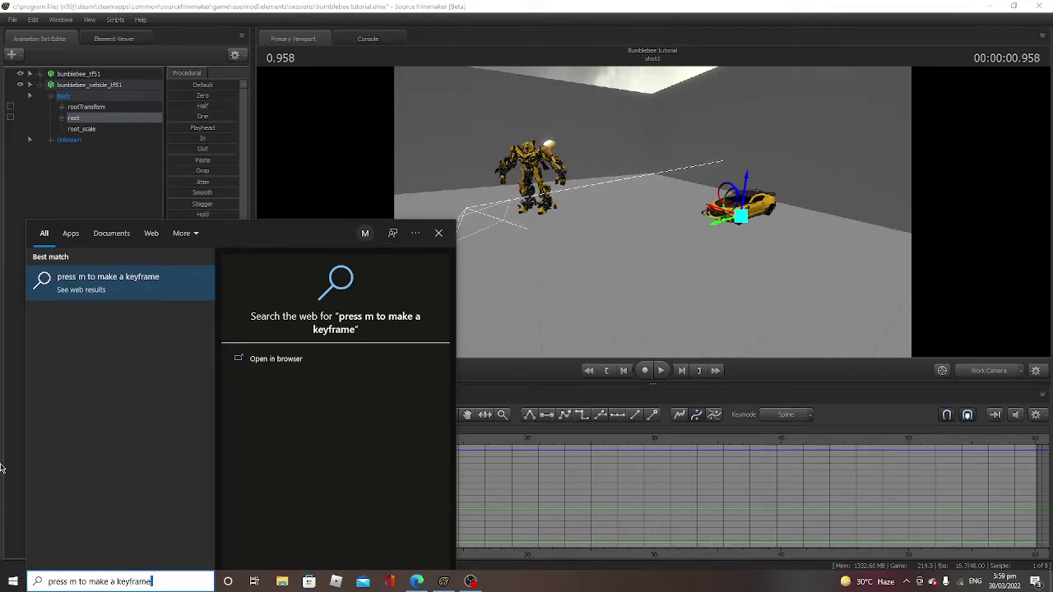
{"action": "left_click", "coordinate": [4, 467]}
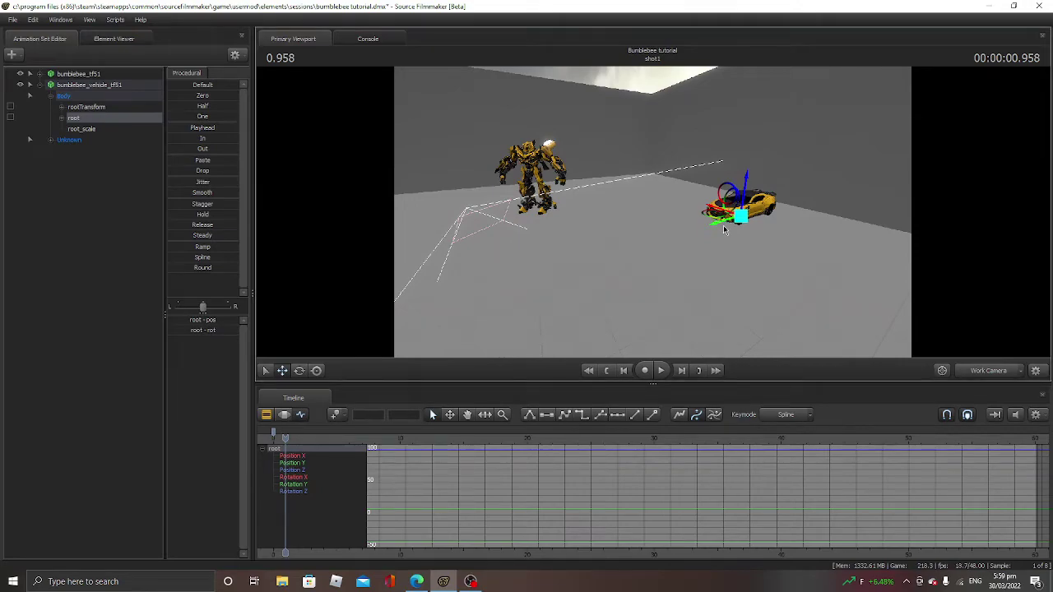
Move the car's root far forward across the floor at 0.958 seconds and play the motion from the start.
{"action": "left_click_drag", "start_coordinate": [717, 227], "coordinate": [172, 330]}
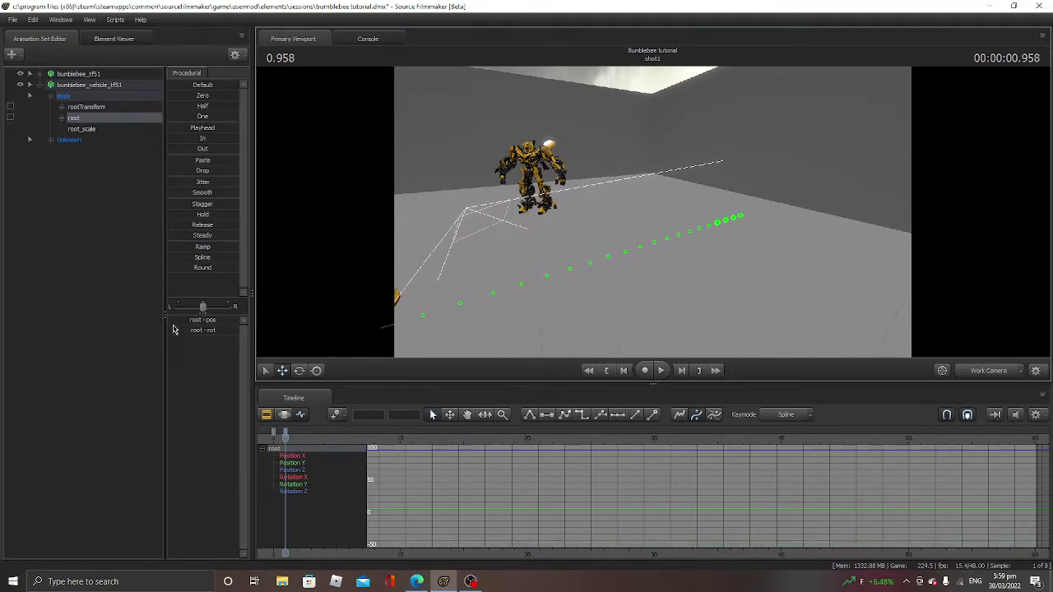
{"action": "left_click_drag", "start_coordinate": [822, 186], "coordinate": [741, 191]}
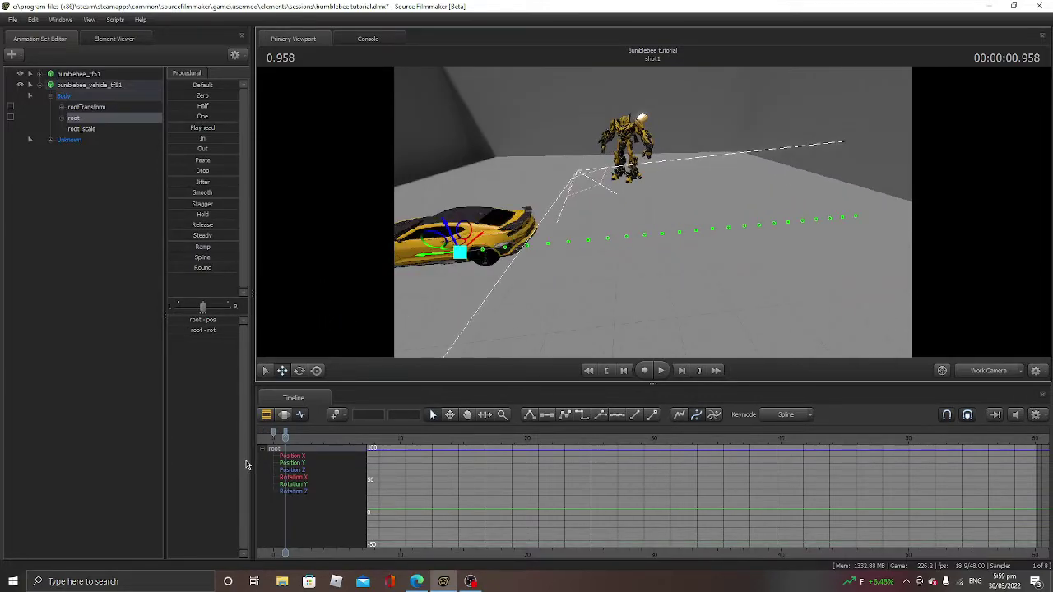
{"action": "left_click_drag", "start_coordinate": [279, 445], "coordinate": [266, 444]}
{"action": "key", "text": "space"}
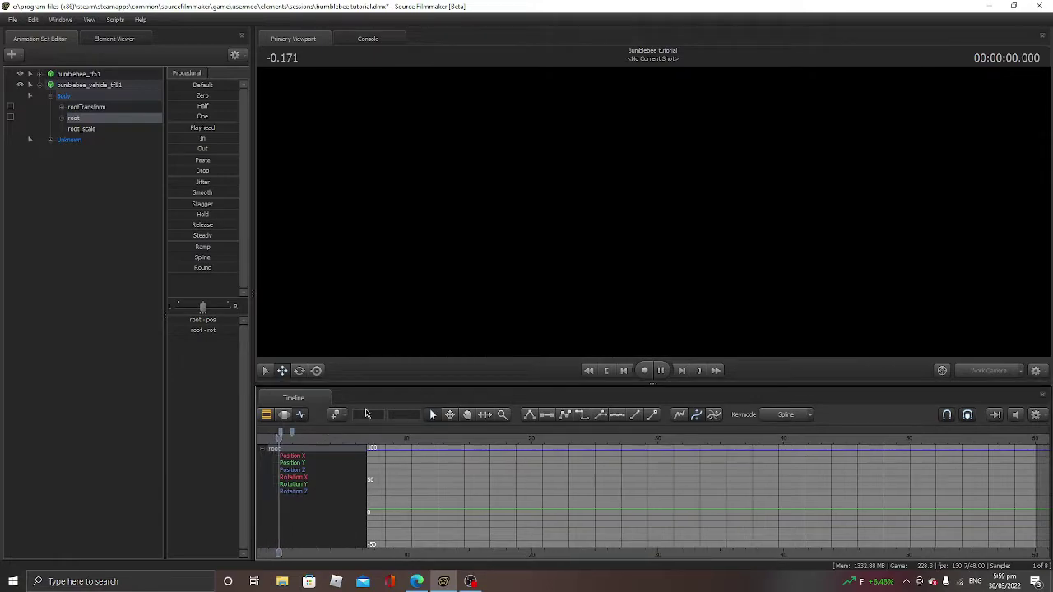
{"action": "key", "text": "space"}
{"action": "key", "text": "space"}
{"action": "key", "text": "space"}
Rotate the car about its vertical axis at 1.291 seconds so it turns sharply onto a new heading.
{"action": "left_click_drag", "start_coordinate": [653, 212], "coordinate": [609, 235]}
{"action": "key", "text": "w"}
{"action": "key", "text": "s"}
{"action": "left_click_drag", "start_coordinate": [576, 316], "coordinate": [543, 291]}
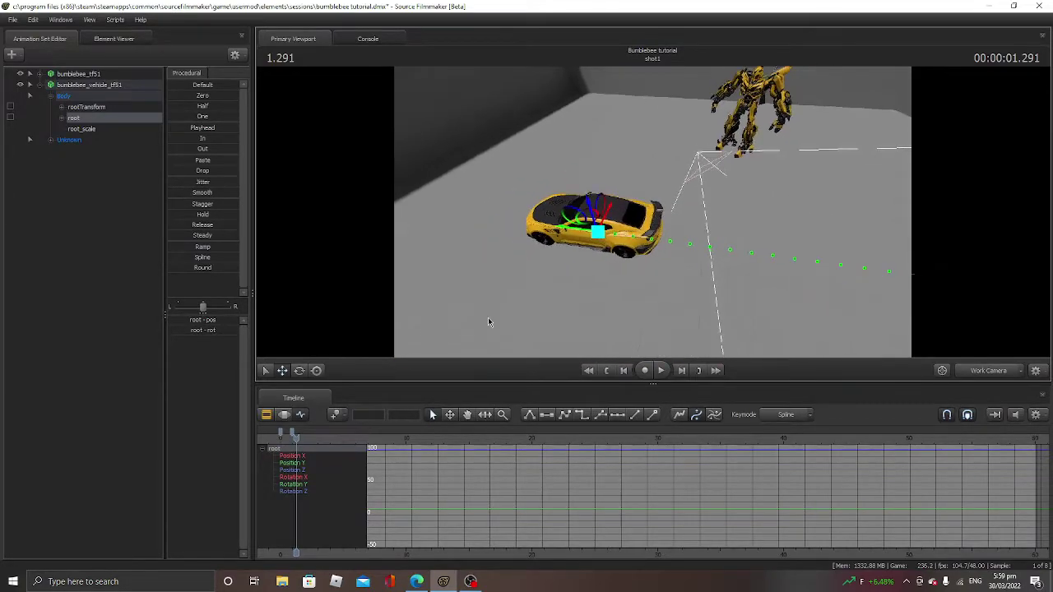
{"action": "left_click", "coordinate": [297, 372]}
{"action": "left_click_drag", "start_coordinate": [608, 261], "coordinate": [485, 270]}
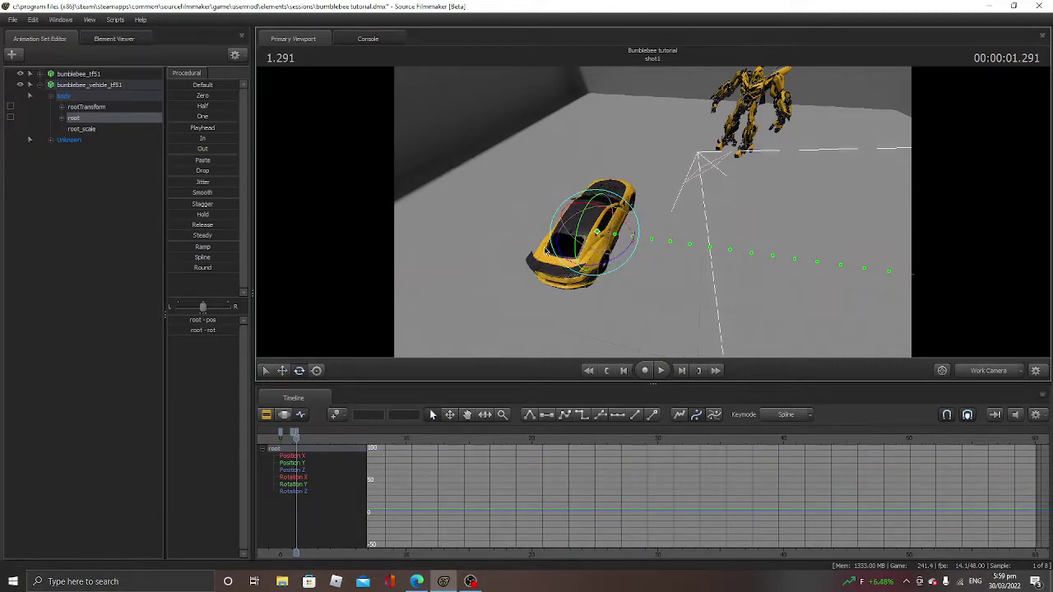
{"action": "left_click", "coordinate": [282, 370]}
{"action": "left_click_drag", "start_coordinate": [755, 233], "coordinate": [819, 235]}
Show the shot in the Clip Editor and place the playhead at 1.000 seconds.
{"action": "left_click", "coordinate": [266, 415]}
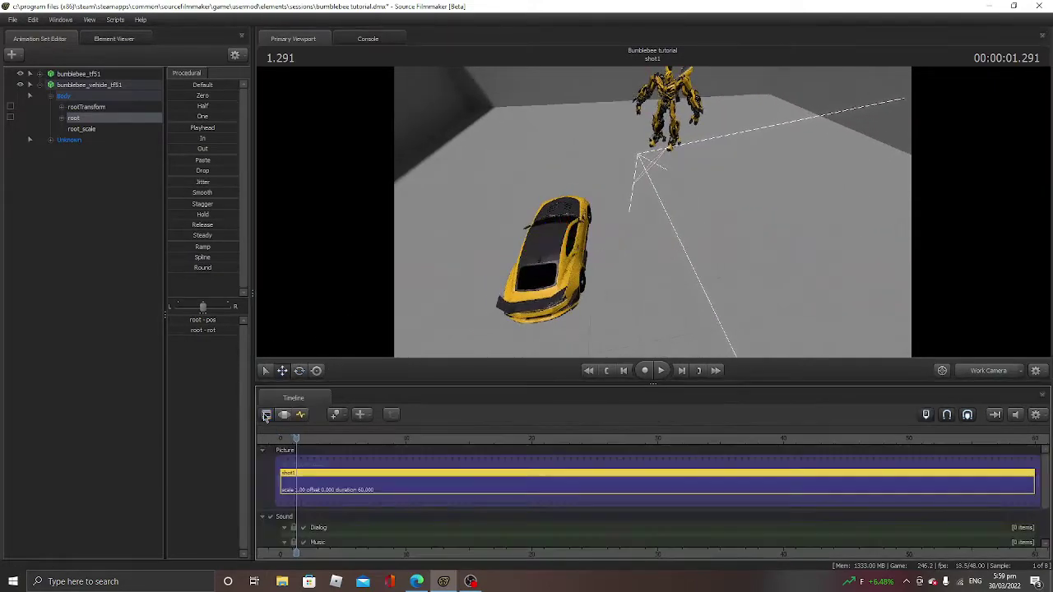
{"action": "mouse_move", "coordinate": [301, 450]}
{"action": "left_mouse_down"}
{"action": "mouse_move", "coordinate": [279, 441]}
{"action": "mouse_move", "coordinate": [287, 445]}
{"action": "left_mouse_up"}
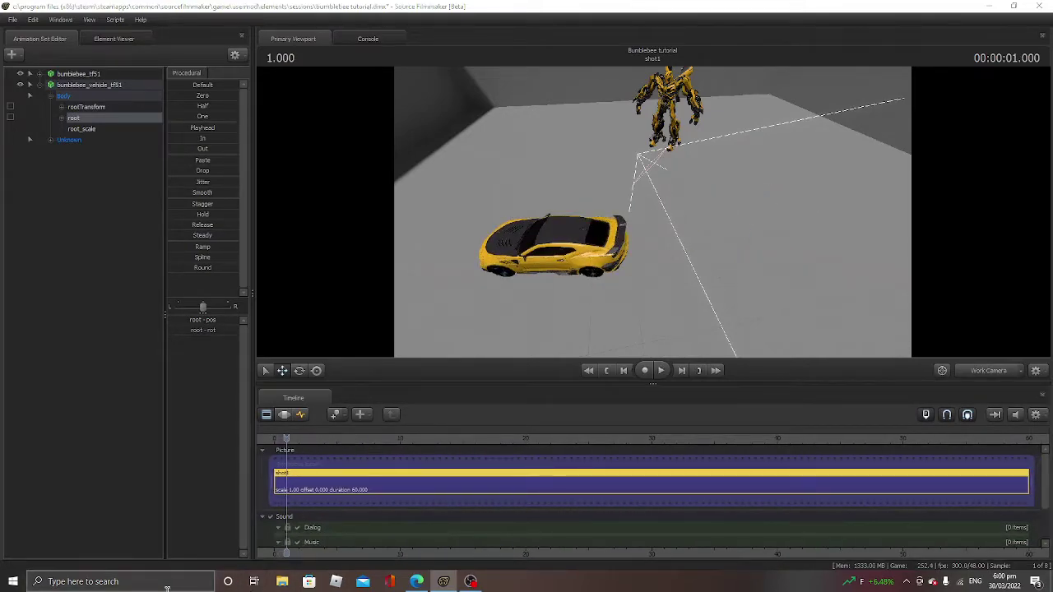
{"action": "left_click", "coordinate": [123, 582]}
{"action": "type", "text": "press b "}
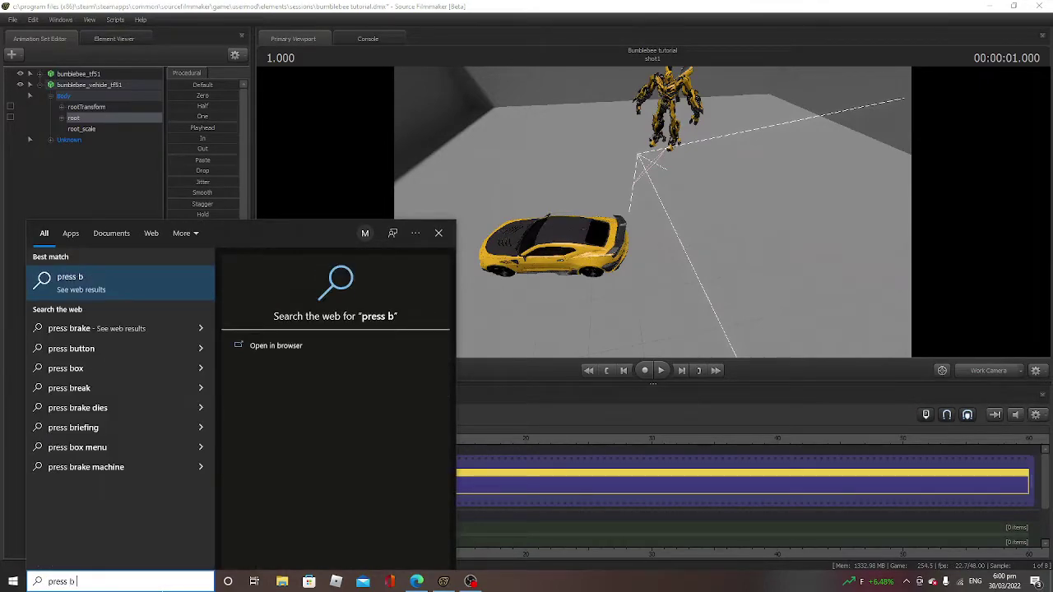
{"action": "type", "text": "to make shot 2"}
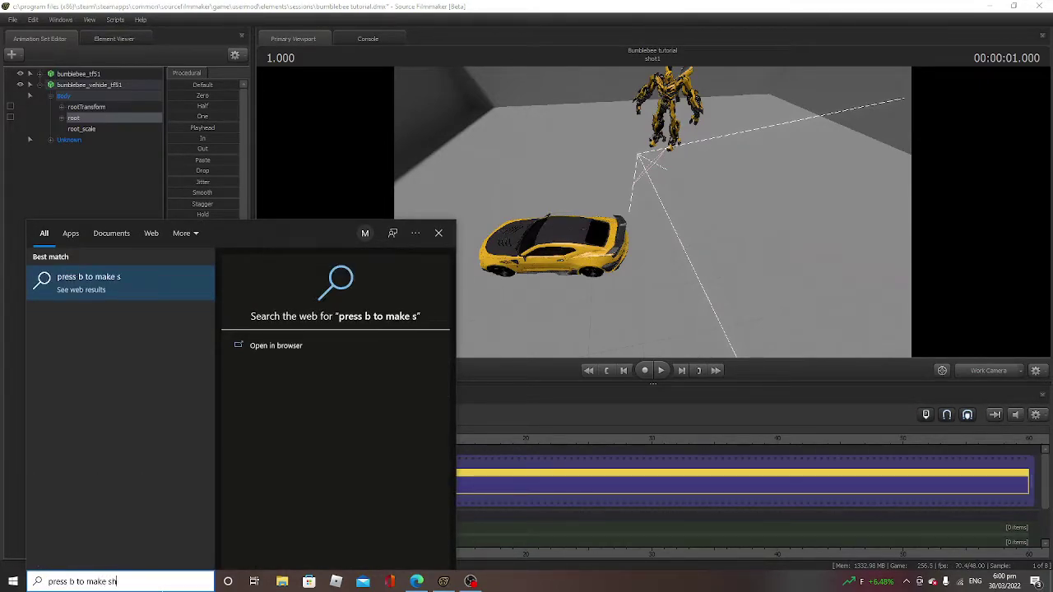
{"action": "key", "text": "BackSpace"}
{"action": "key", "text": "BackSpace"}
{"action": "key", "text": "BackSpace"}
{"action": "key", "text": "BackSpace"}
{"action": "key", "text": "BackSpace"}
{"action": "key", "text": "BackSpace"}
{"action": "key", "text": "BackSpace"}
{"action": "key", "text": "BackSpace"}
{"action": "key", "text": "BackSpace"}
{"action": "key", "text": "BackSpace"}
{"action": "key", "text": "BackSpace"}
{"action": "key", "text": "BackSpace"}
{"action": "key", "text": "BackSpace"}
{"action": "key", "text": "BackSpace"}
{"action": "key", "text": "BackSpace"}
{"action": "key", "text": "BackSpace"}
{"action": "key", "text": "BackSpace"}
{"action": "key", "text": "BackSpace"}
{"action": "key", "text": "BackSpace"}
{"action": "key", "text": "BackSpace"}
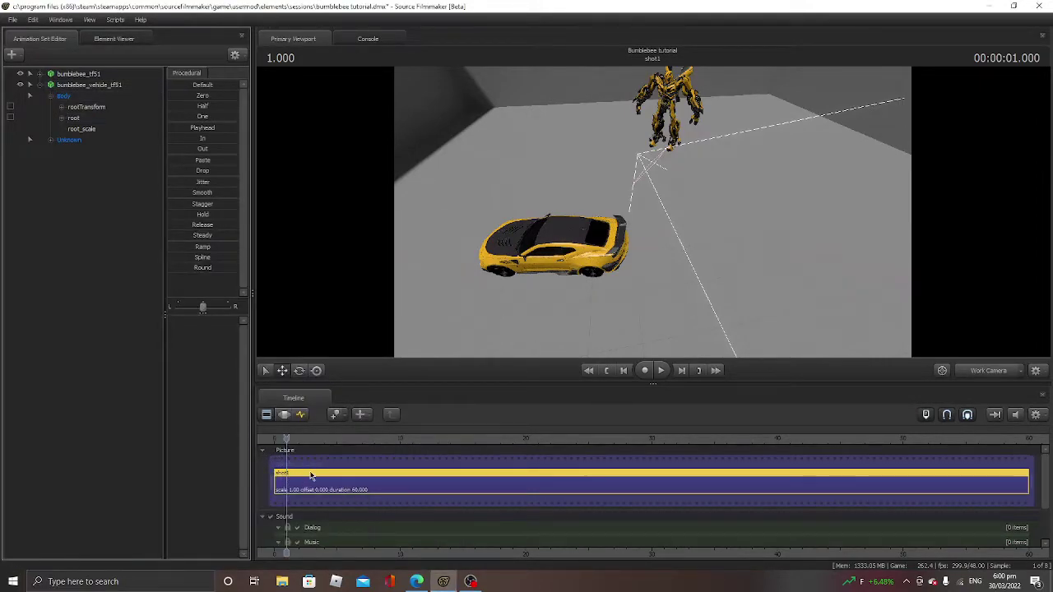
Split shot1 at 1.041 seconds, select the short first piece and move the playhead to 1.229 seconds.
{"action": "left_click_drag", "start_coordinate": [286, 440], "coordinate": [287, 442]}
{"action": "key", "text": "b"}
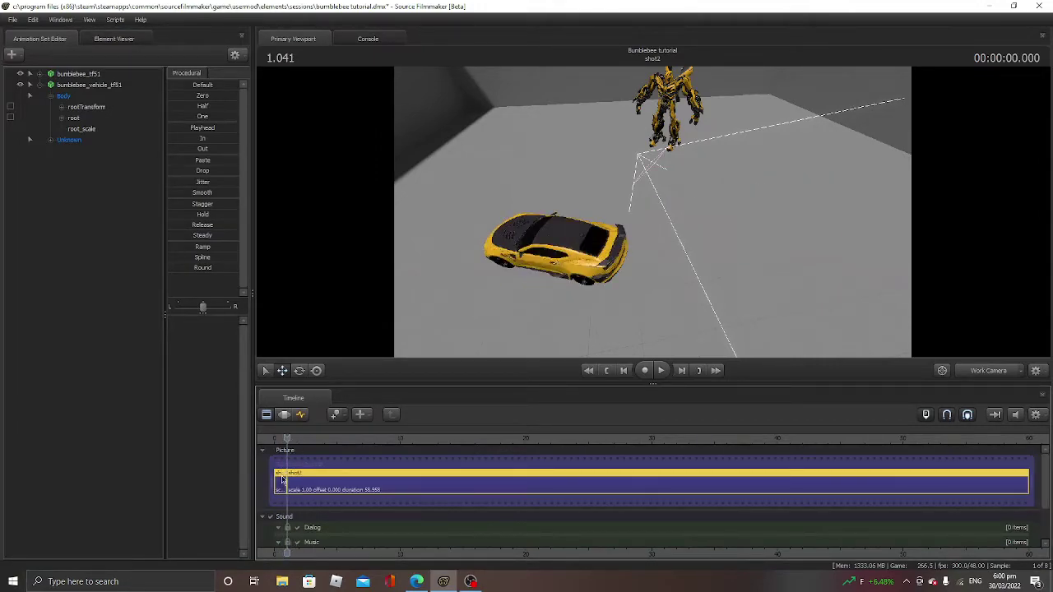
{"action": "left_click", "coordinate": [307, 485]}
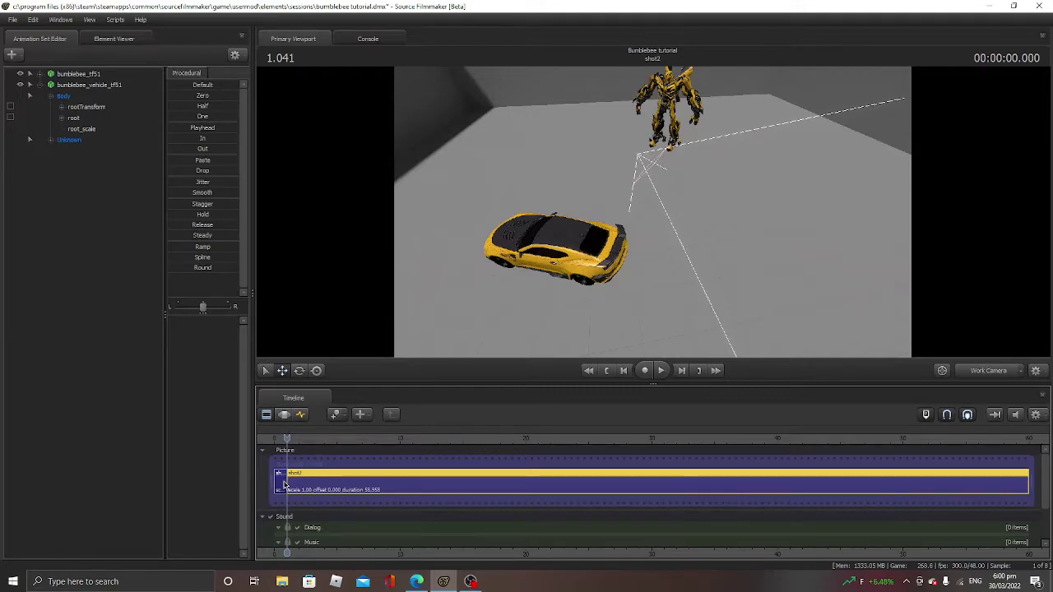
{"action": "left_click", "coordinate": [282, 482]}
{"action": "mouse_move", "coordinate": [287, 439]}
{"action": "left_mouse_down"}
{"action": "mouse_move", "coordinate": [278, 440]}
{"action": "mouse_move", "coordinate": [292, 443]}
{"action": "left_mouse_up"}
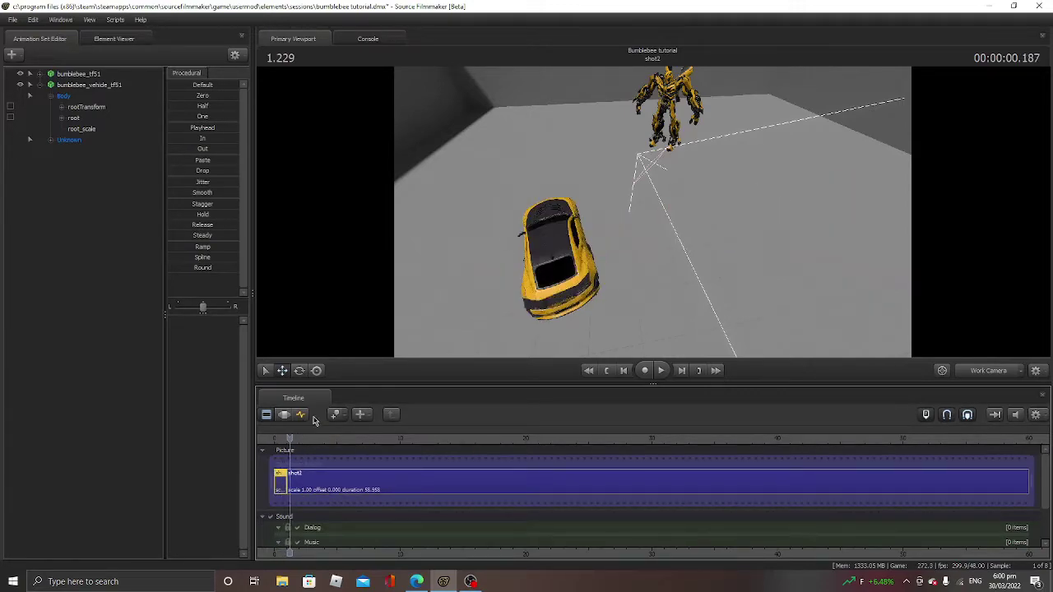
Select shot2 in the Clip Editor and place the playhead at 1.270 seconds.
{"action": "left_click", "coordinate": [301, 415]}
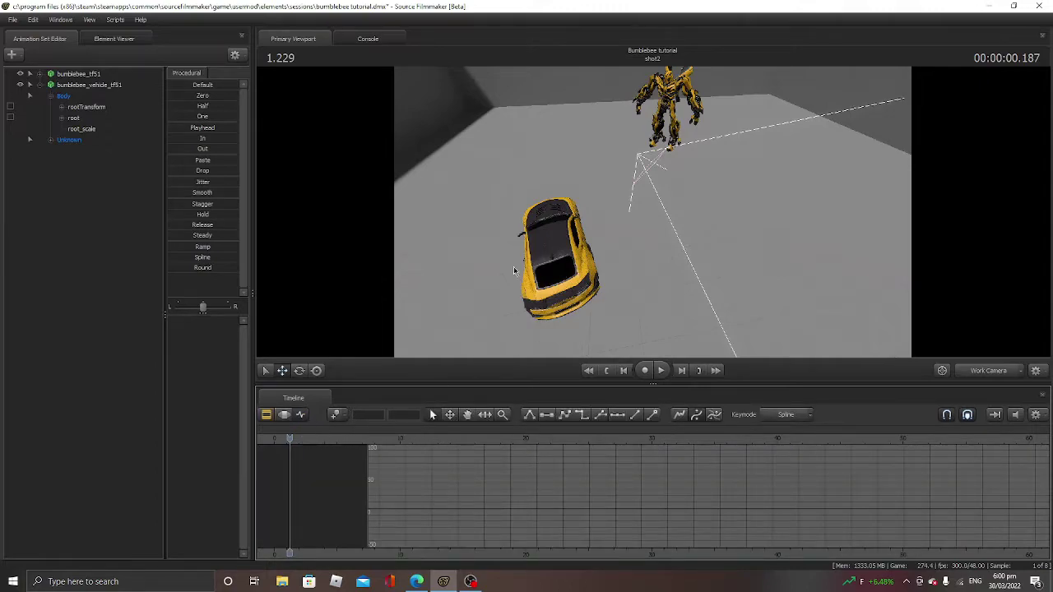
{"action": "left_click_drag", "start_coordinate": [289, 438], "coordinate": [292, 438]}
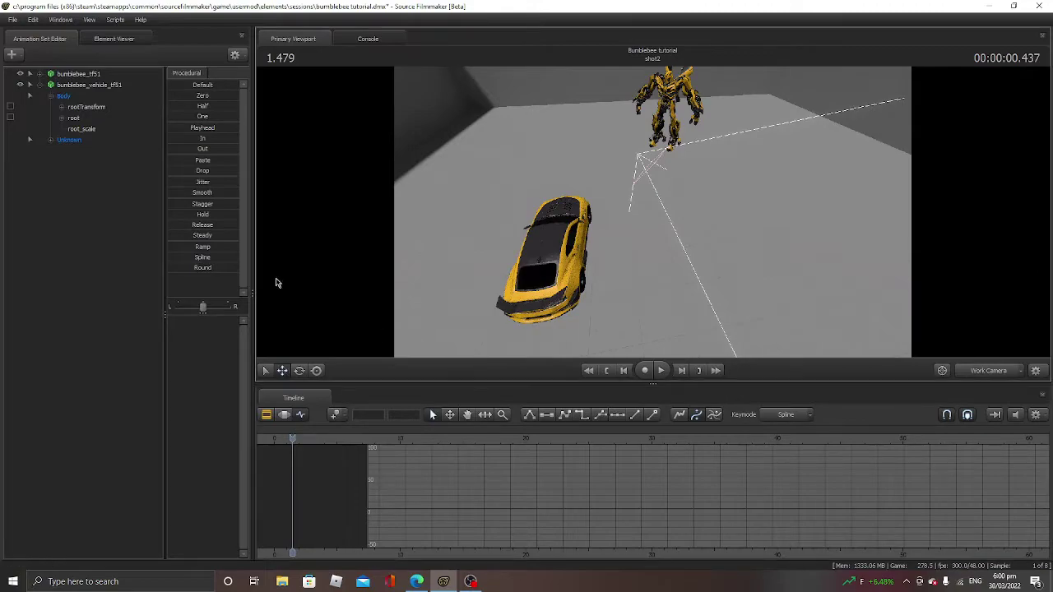
{"action": "left_click", "coordinate": [99, 121]}
{"action": "left_click_drag", "start_coordinate": [613, 246], "coordinate": [614, 245]}
{"action": "left_click_drag", "start_coordinate": [288, 436], "coordinate": [289, 436]}
{"action": "left_click", "coordinate": [264, 415]}
{"action": "left_click", "coordinate": [360, 494]}
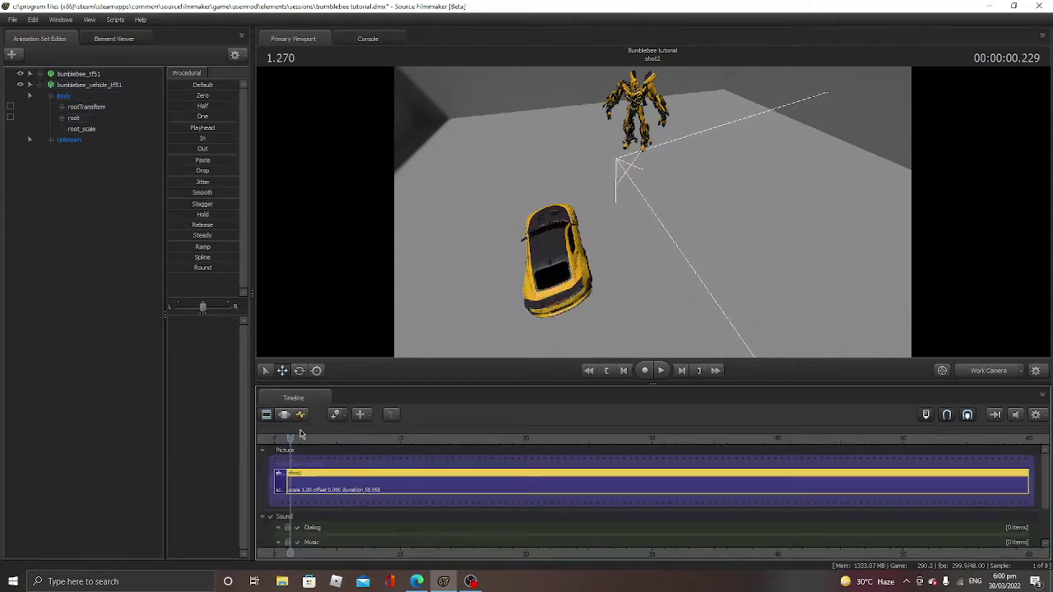
Select the vehicle's root in the Graph Editor and move the car forward across the floor at 1.604 seconds.
{"action": "left_click", "coordinate": [300, 415]}
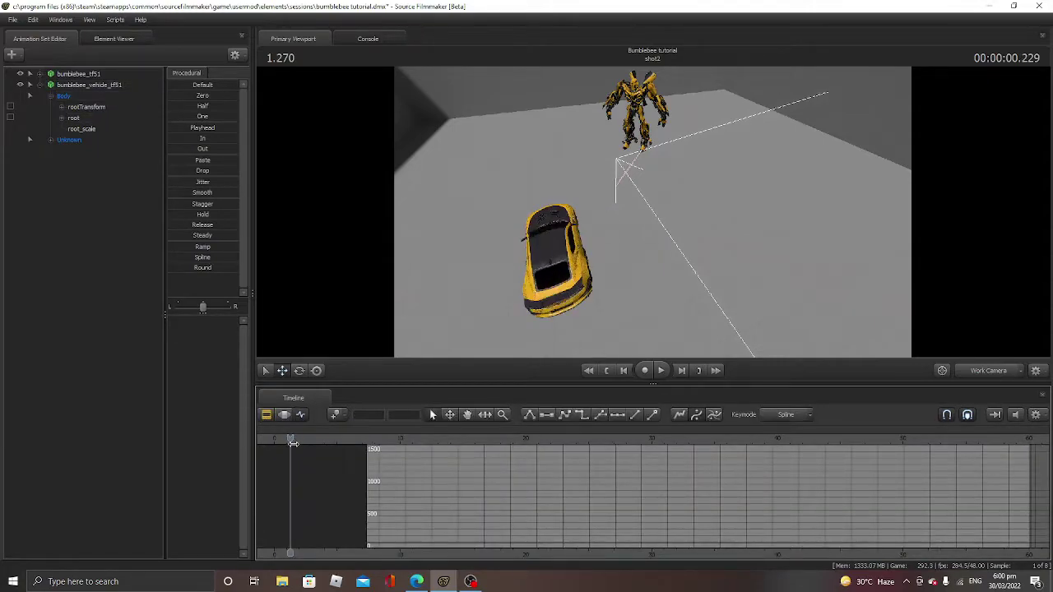
{"action": "mouse_move", "coordinate": [295, 443]}
{"action": "left_mouse_down"}
{"action": "mouse_move", "coordinate": [317, 442]}
{"action": "mouse_move", "coordinate": [289, 451]}
{"action": "mouse_move", "coordinate": [283, 442]}
{"action": "mouse_move", "coordinate": [295, 441]}
{"action": "left_mouse_up"}
{"action": "left_click", "coordinate": [72, 120]}
{"action": "left_click_drag", "start_coordinate": [477, 271], "coordinate": [399, 218]}
{"action": "mouse_move", "coordinate": [653, 210]}
{"action": "left_mouse_down"}
{"action": "mouse_move", "coordinate": [608, 247]}
{"action": "mouse_move", "coordinate": [641, 234]}
{"action": "mouse_move", "coordinate": [654, 192]}
{"action": "left_mouse_up"}
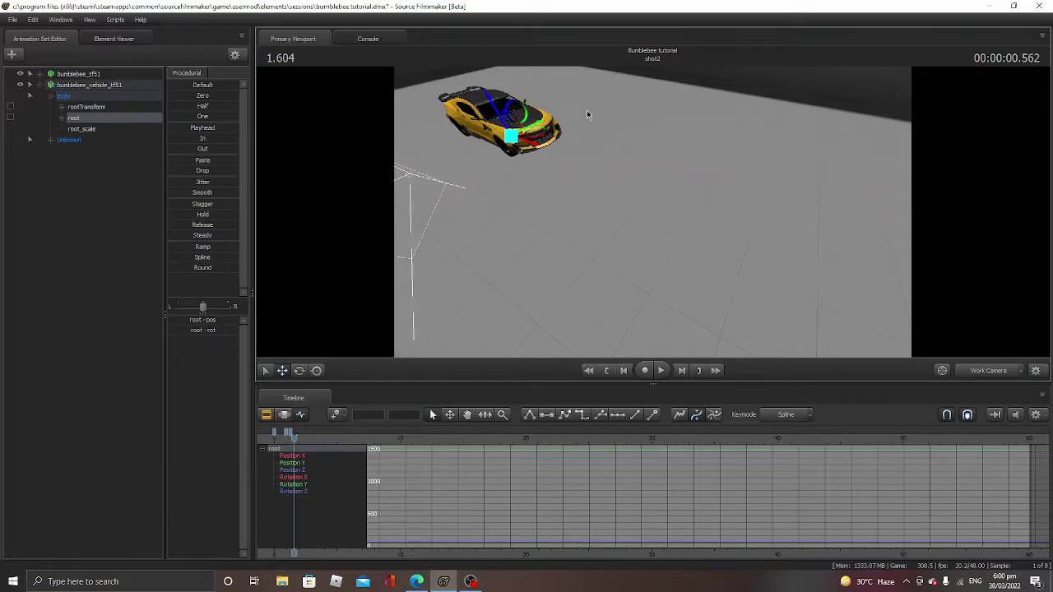
{"action": "left_click_drag", "start_coordinate": [558, 149], "coordinate": [852, 245]}
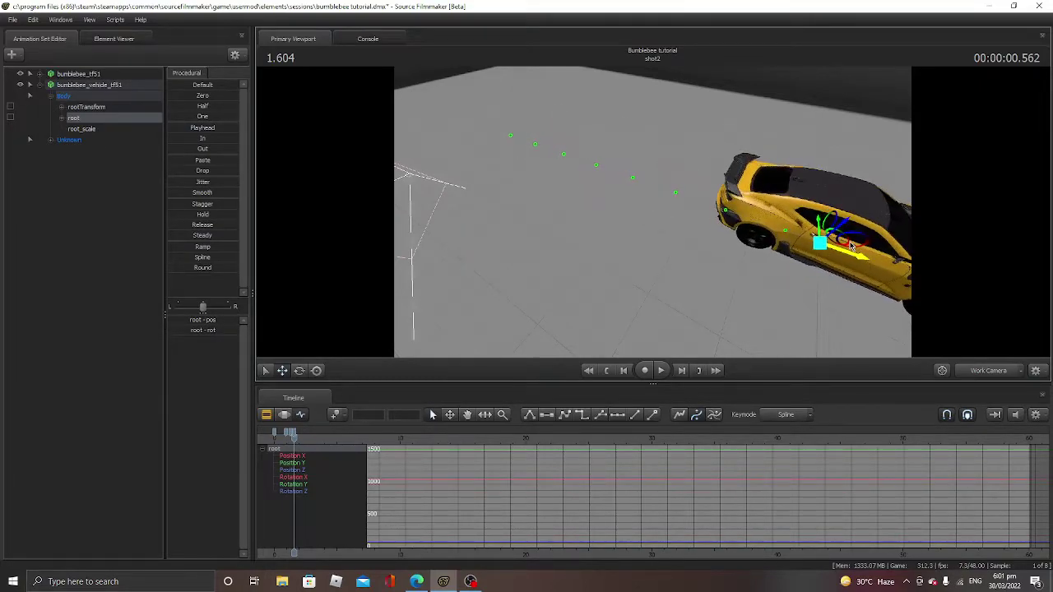
{"action": "left_click_drag", "start_coordinate": [790, 271], "coordinate": [940, 267]}
Nudge the car slightly along its forward axis at 1.791 seconds and again at 2.000 seconds.
{"action": "left_click_drag", "start_coordinate": [294, 436], "coordinate": [297, 437]}
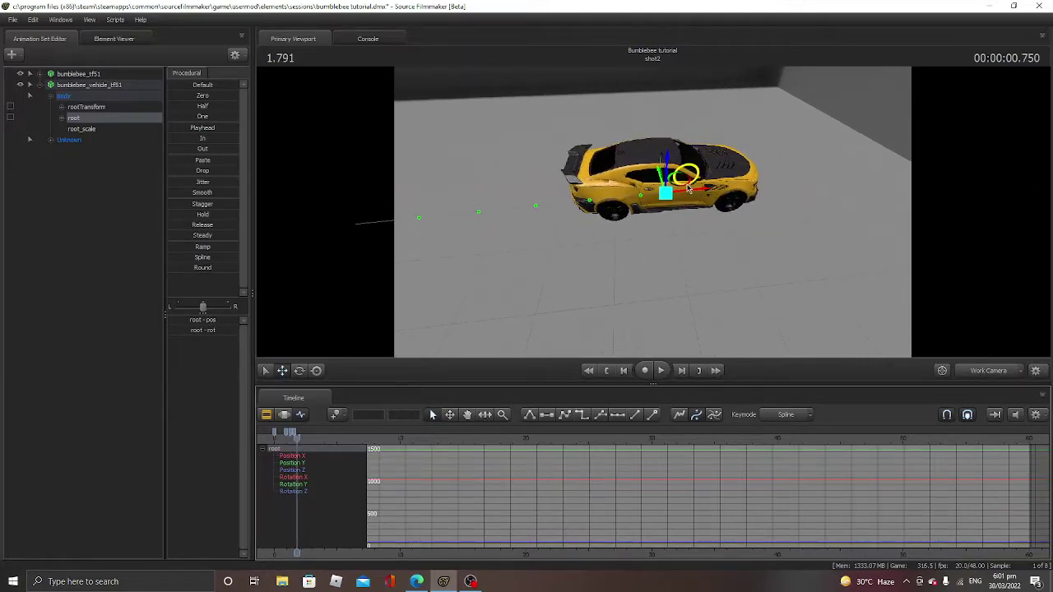
{"action": "left_click_drag", "start_coordinate": [702, 192], "coordinate": [705, 191]}
{"action": "left_click", "coordinate": [298, 446]}
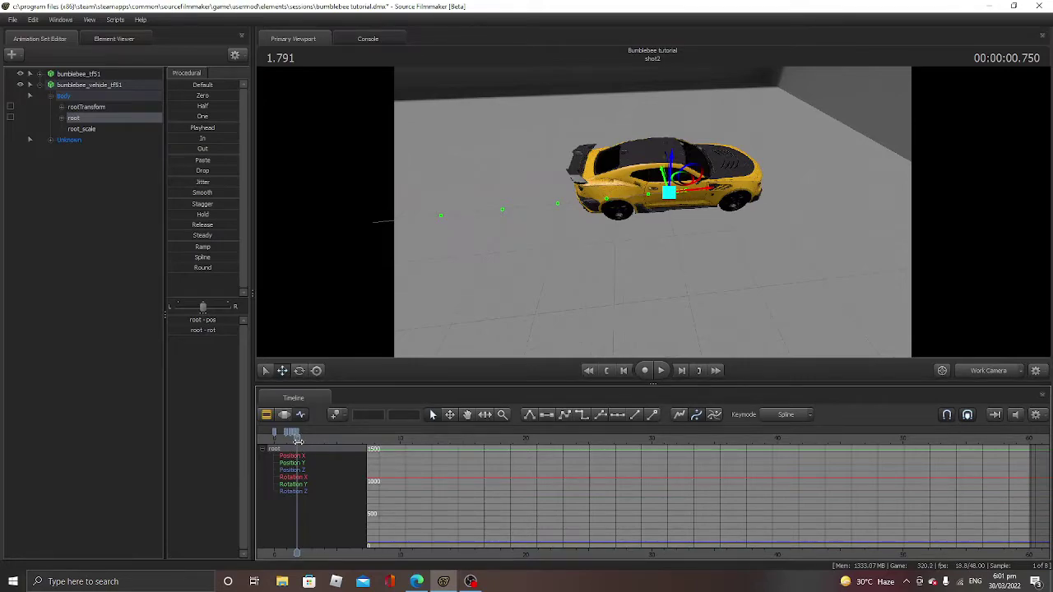
{"action": "left_click_drag", "start_coordinate": [297, 442], "coordinate": [300, 439]}
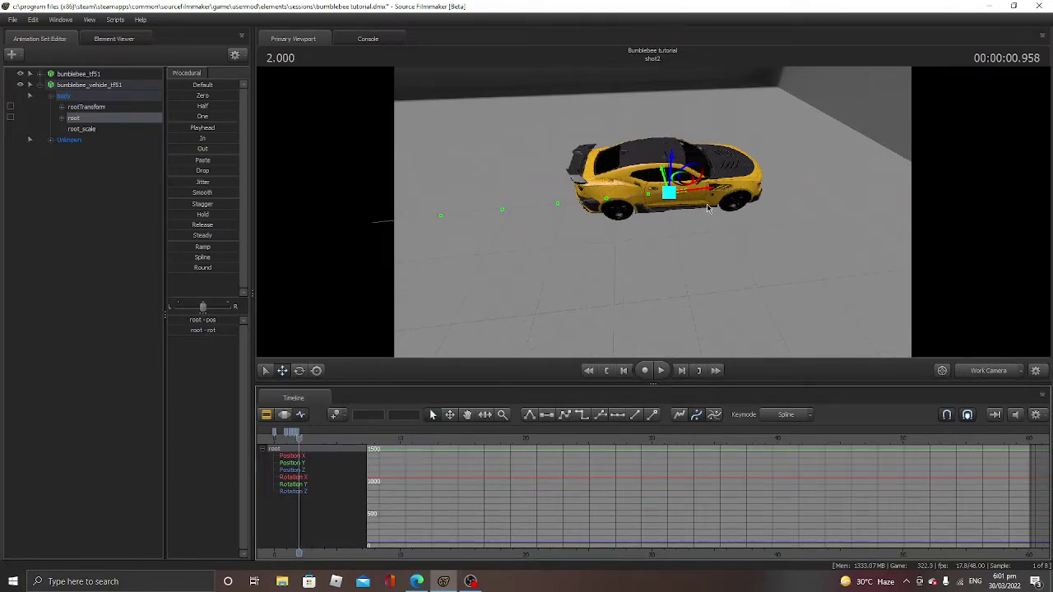
{"action": "left_click_drag", "start_coordinate": [710, 190], "coordinate": [698, 192]}
Play back the car's driving and turning motion, and inspect the stopped car from close up.
{"action": "key", "text": "space"}
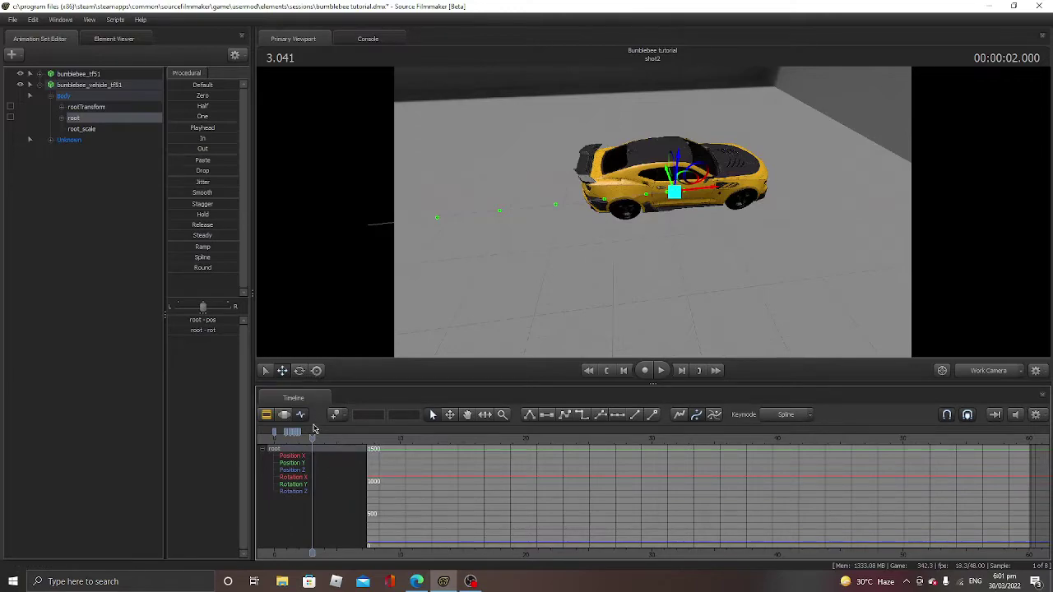
{"action": "left_click_drag", "start_coordinate": [311, 438], "coordinate": [285, 436]}
{"action": "key", "text": "space"}
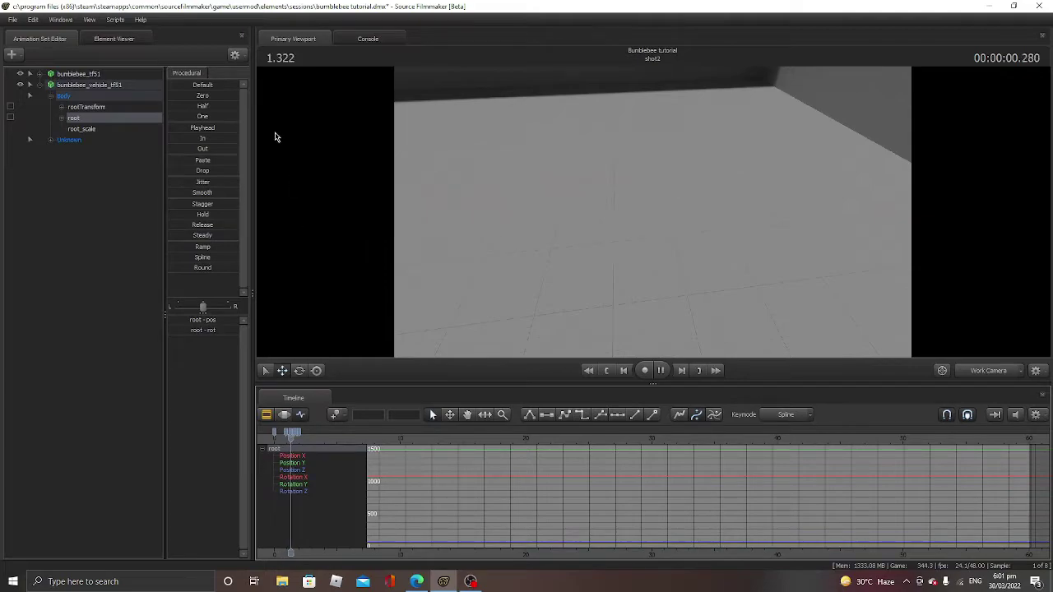
{"action": "key", "text": "space"}
{"action": "left_click_drag", "start_coordinate": [773, 276], "coordinate": [621, 251]}
{"action": "key", "text": "d"}
Rotate the chest control in the vehicle's Unknown group at 3.958 seconds to tilt the car's front section.
{"action": "left_click_drag", "start_coordinate": [298, 449], "coordinate": [325, 439]}
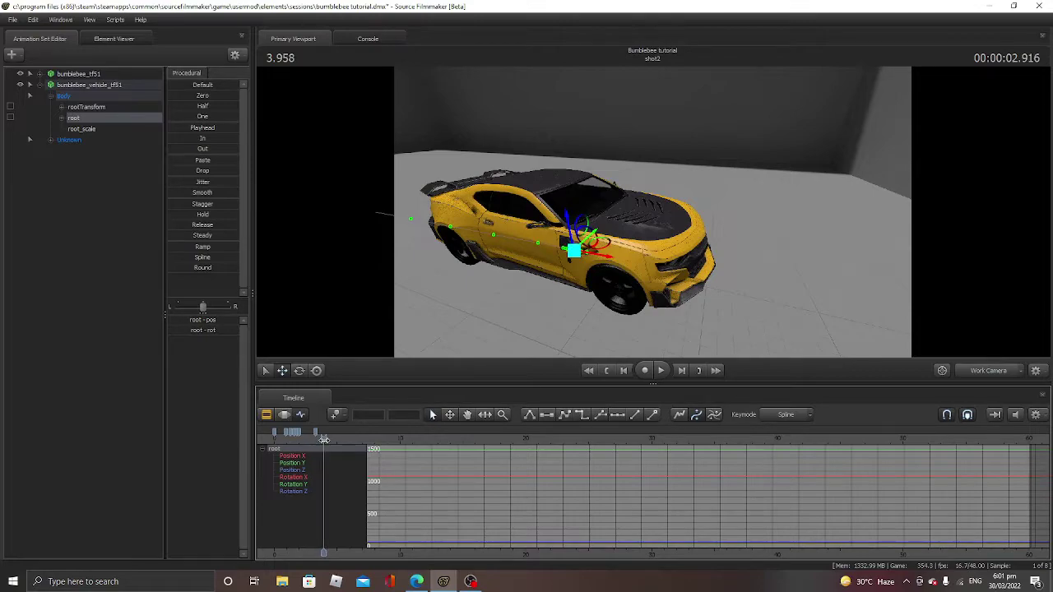
{"action": "left_click", "coordinate": [51, 97]}
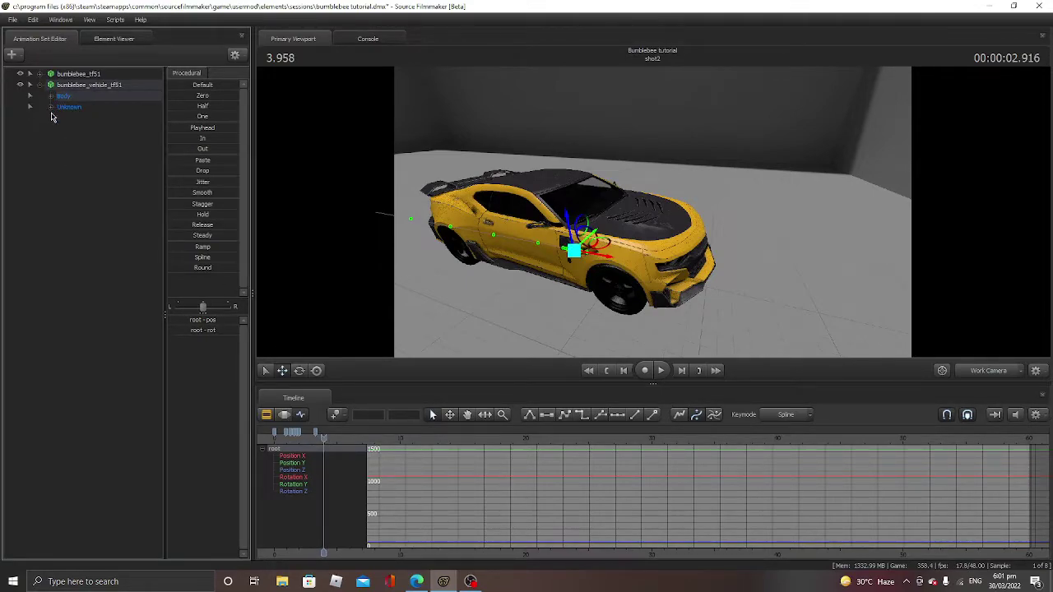
{"action": "left_click", "coordinate": [50, 107]}
{"action": "left_click", "coordinate": [75, 128]}
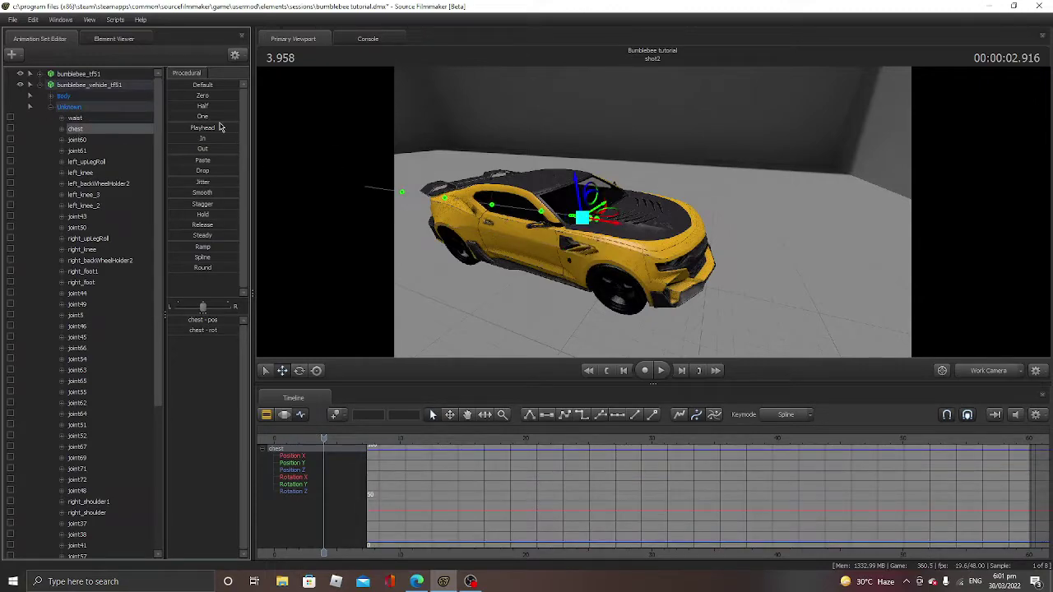
{"action": "left_click", "coordinate": [299, 371]}
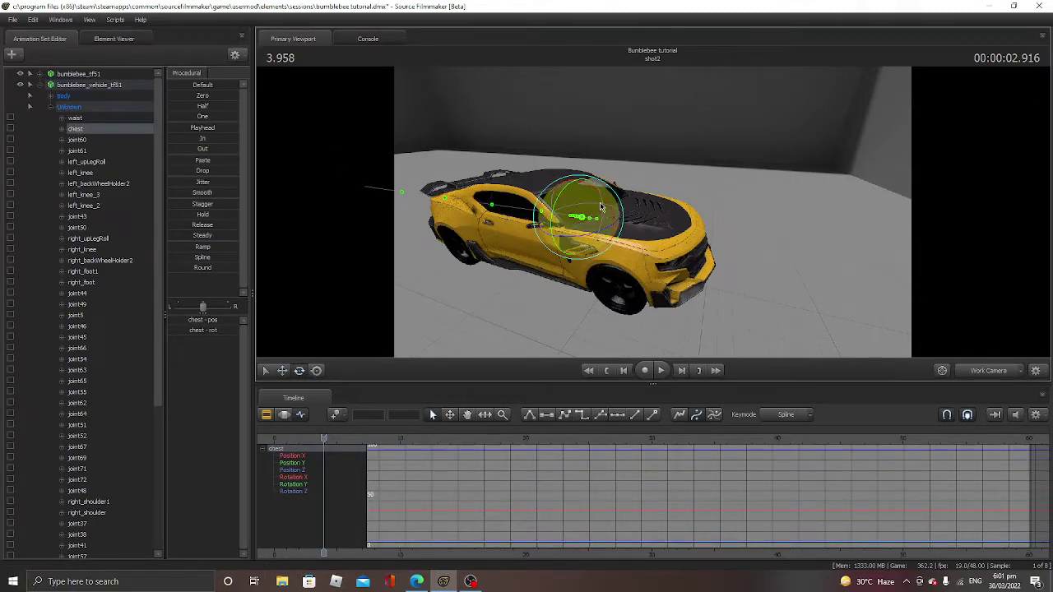
{"action": "left_click_drag", "start_coordinate": [609, 209], "coordinate": [613, 222]}
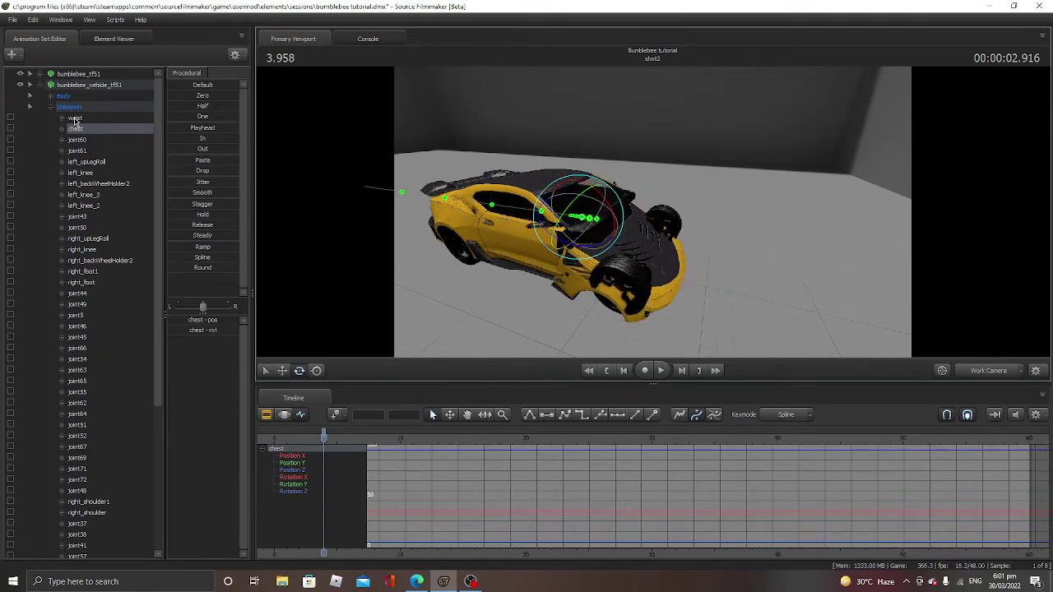
Rotate the waist and chest controls at 3.958 seconds to twist and tilt the car's front section.
{"action": "left_click", "coordinate": [74, 119]}
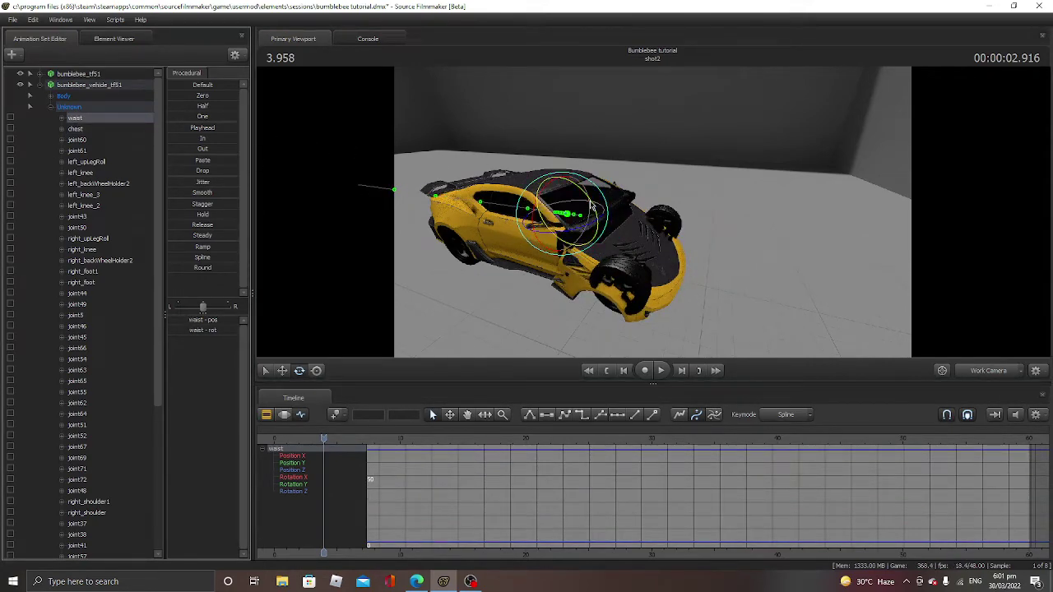
{"action": "left_click_drag", "start_coordinate": [591, 208], "coordinate": [584, 187]}
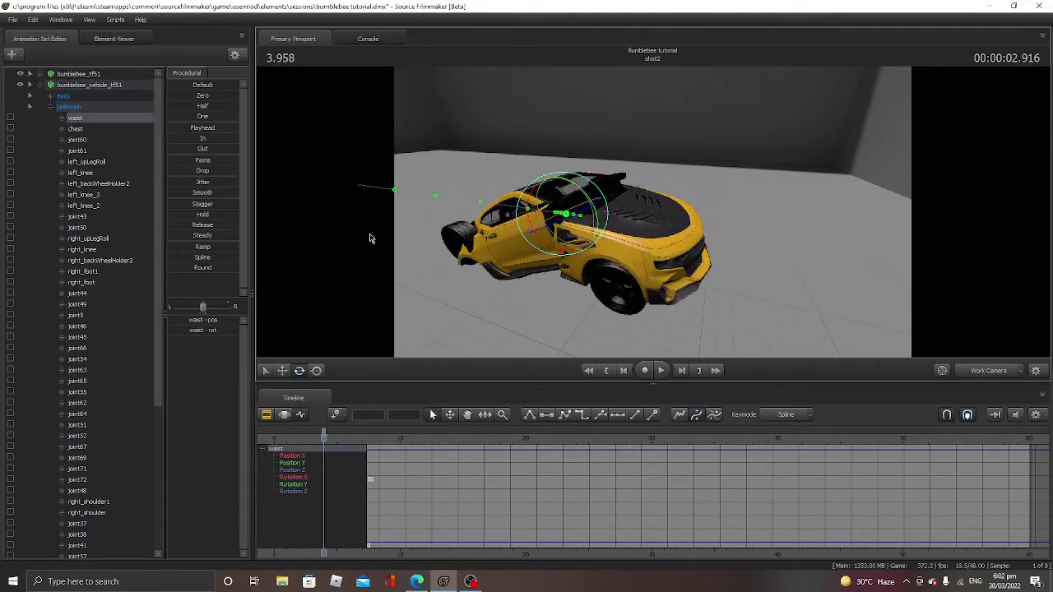
{"action": "left_click", "coordinate": [76, 130]}
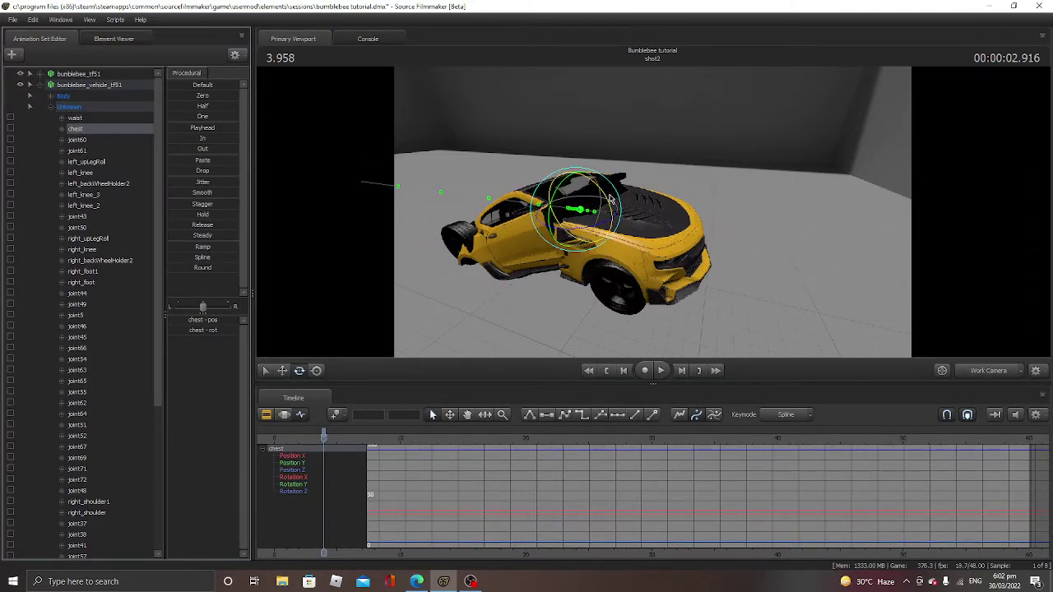
{"action": "left_click_drag", "start_coordinate": [611, 200], "coordinate": [614, 231]}
{"action": "key", "text": "ctrl+z"}
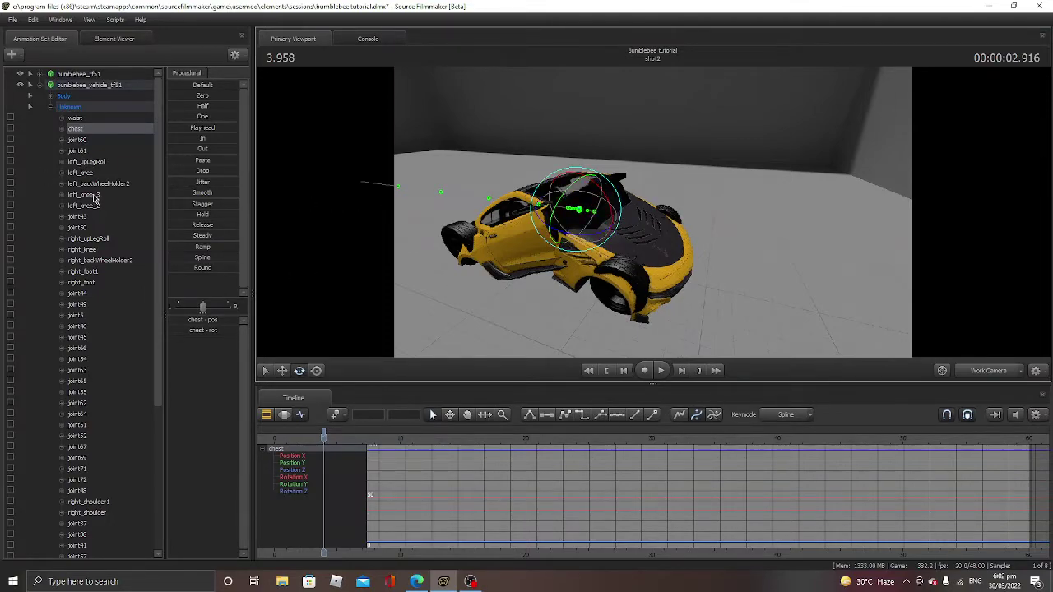
Rotate the vehicle's right_shoulder control at 3.958 seconds to split its half of the hood and bumper away from the middle.
{"action": "left_click", "coordinate": [112, 152]}
{"action": "key", "text": "w"}
{"action": "mouse_move", "coordinate": [679, 119]}
{"action": "left_mouse_down"}
{"action": "mouse_move", "coordinate": [705, 128]}
{"action": "mouse_move", "coordinate": [679, 134]}
{"action": "mouse_move", "coordinate": [690, 133]}
{"action": "left_mouse_up"}
{"action": "key", "text": "d"}
{"action": "left_click", "coordinate": [103, 86]}
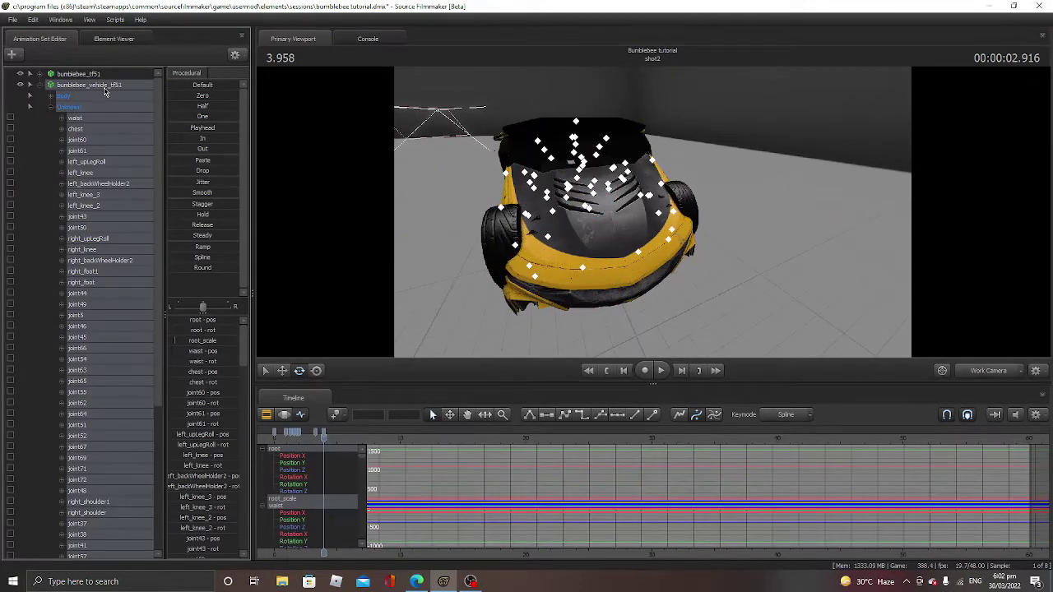
{"action": "left_click", "coordinate": [527, 266]}
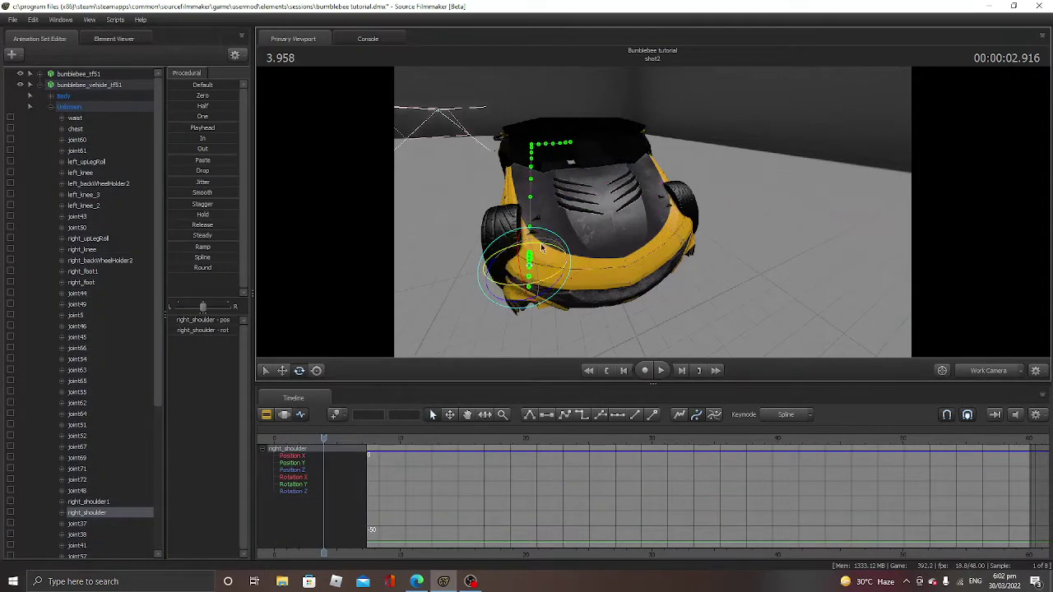
{"action": "left_click_drag", "start_coordinate": [543, 247], "coordinate": [551, 252]}
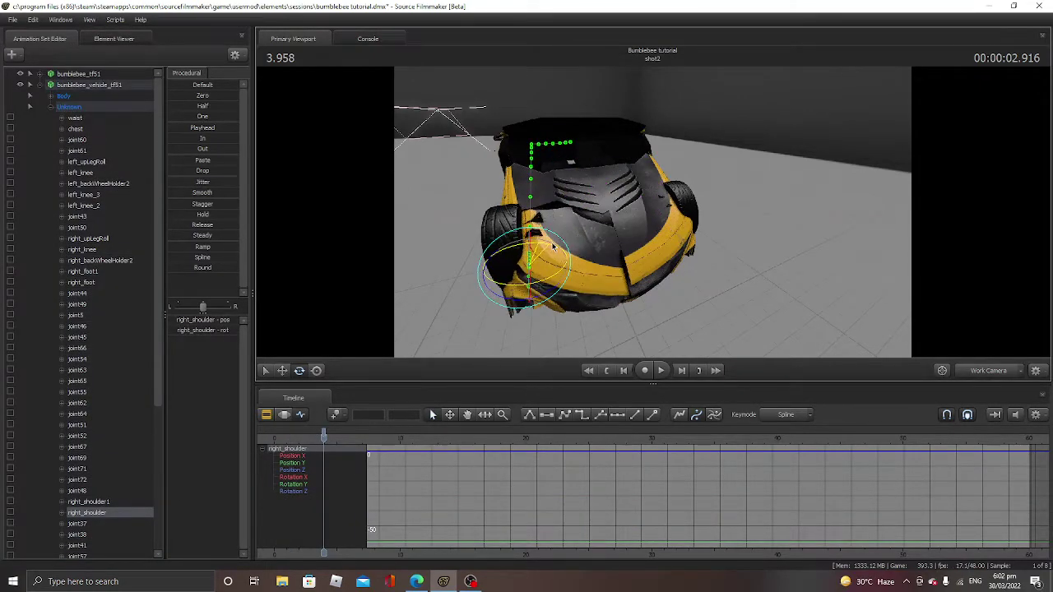
Rotate the left_shoulder control at 3.958 seconds to open the other half of the car's front.
{"action": "left_click", "coordinate": [674, 231]}
{"action": "left_click_drag", "start_coordinate": [656, 213], "coordinate": [652, 213]}
{"action": "left_click_drag", "start_coordinate": [780, 196], "coordinate": [864, 176]}
{"action": "key", "text": "a"}
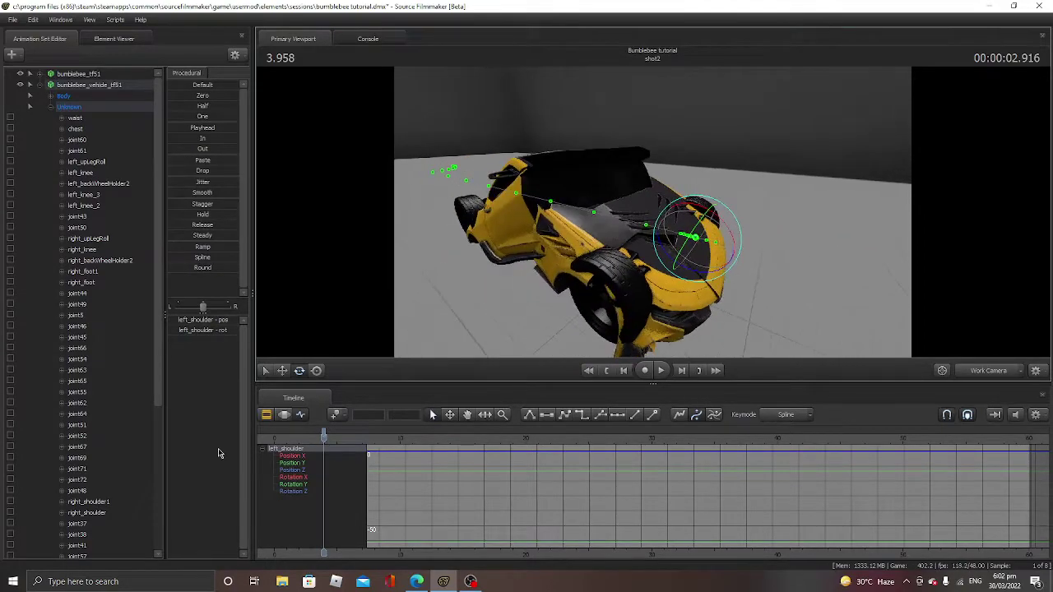
Select the left_shoulder, right_shoulder, chest and waist controls together and reset them to Default at 0.083 seconds.
{"action": "left_click_drag", "start_coordinate": [324, 436], "coordinate": [297, 441]}
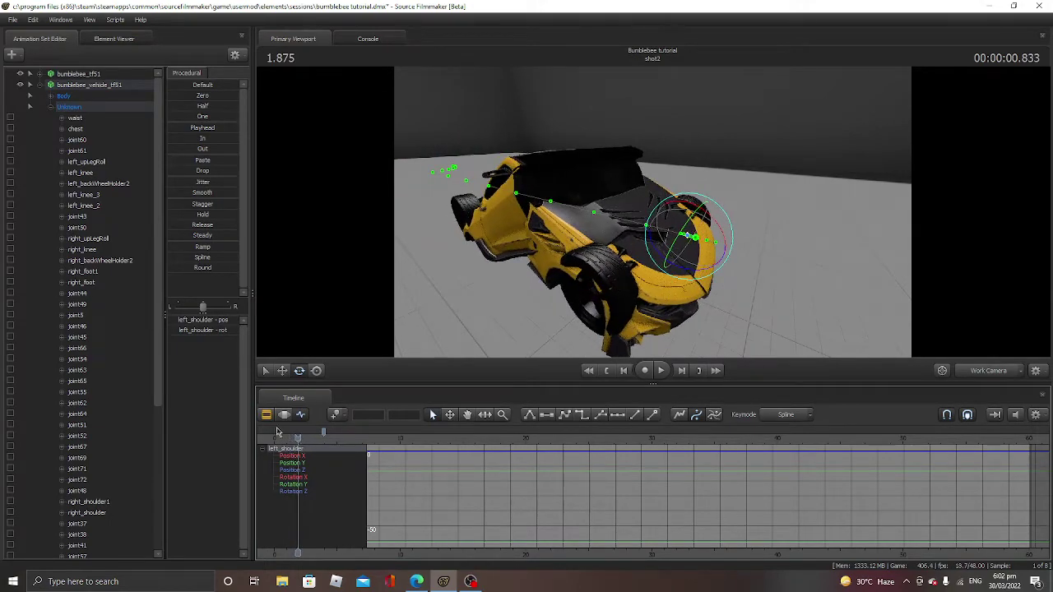
{"action": "scroll", "coordinate": [90, 379], "scroll_direction": "down", "scroll_amount": 4}
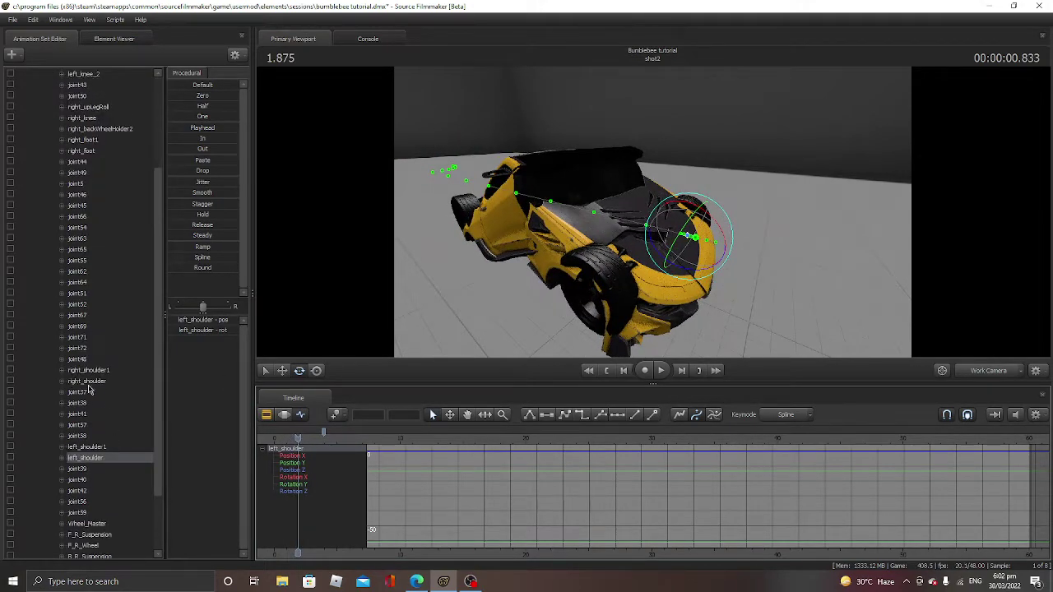
{"action": "left_click", "coordinate": [87, 383], "text": "ctrl"}
{"action": "scroll", "coordinate": [98, 401], "scroll_direction": "up", "scroll_amount": 2}
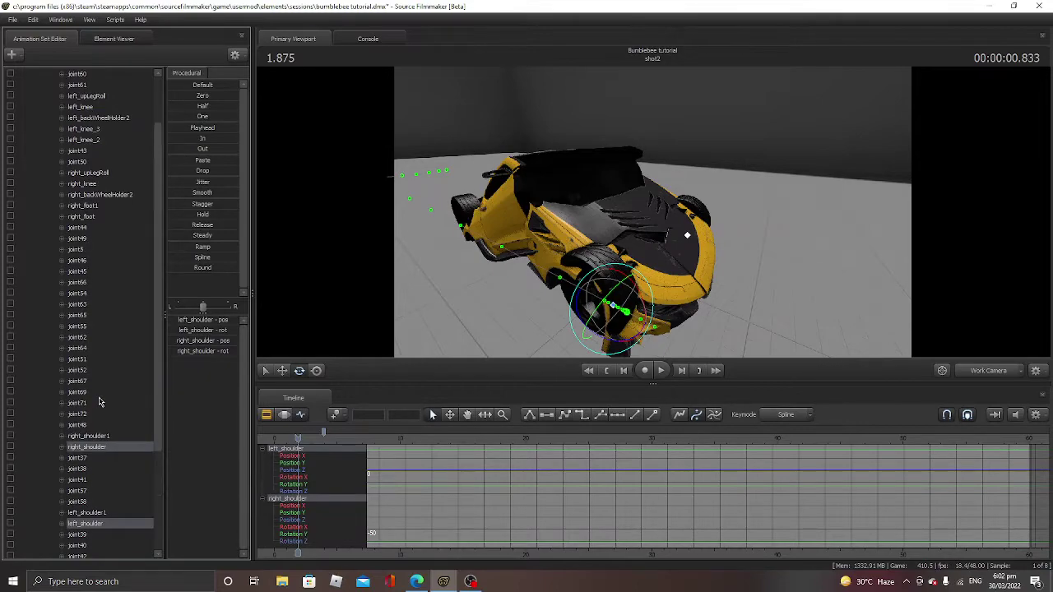
{"action": "scroll", "coordinate": [105, 381], "scroll_direction": "up", "scroll_amount": 2}
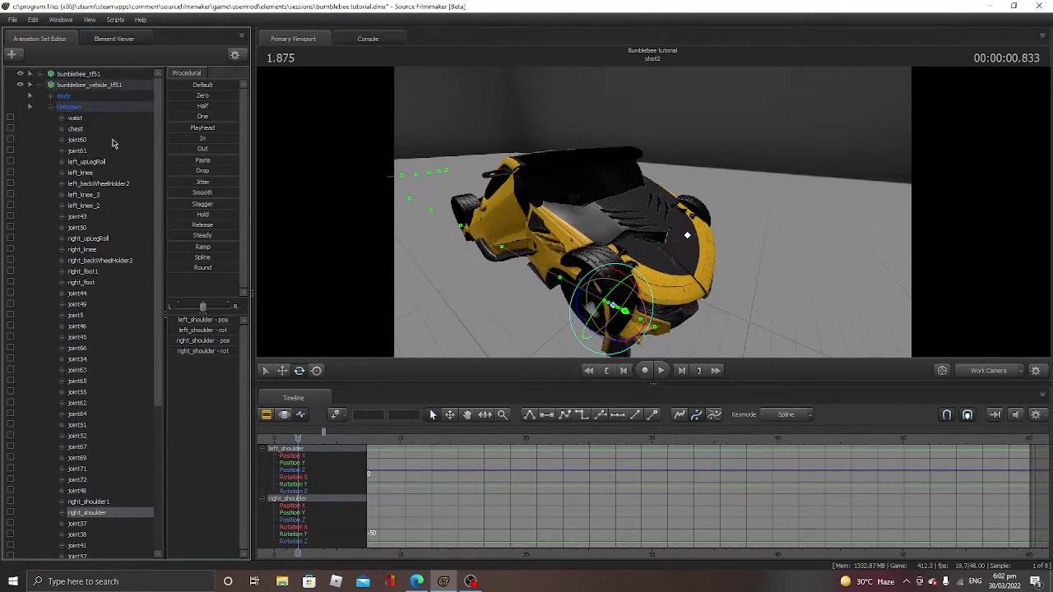
{"action": "left_click", "coordinate": [76, 129], "text": "ctrl"}
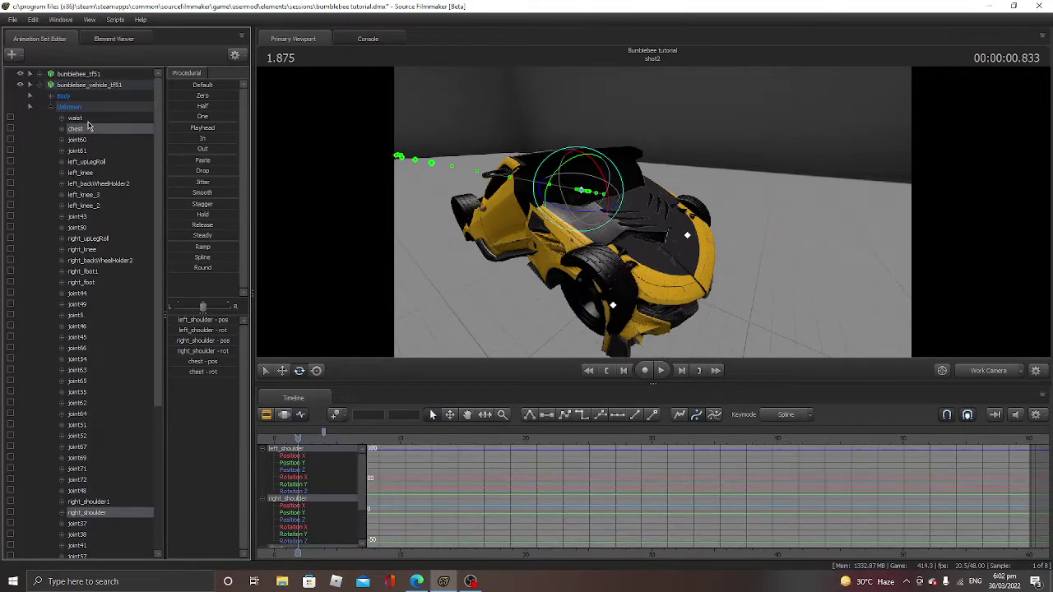
{"action": "left_click", "coordinate": [75, 118], "text": "ctrl"}
{"action": "left_click_drag", "start_coordinate": [297, 442], "coordinate": [275, 443]}
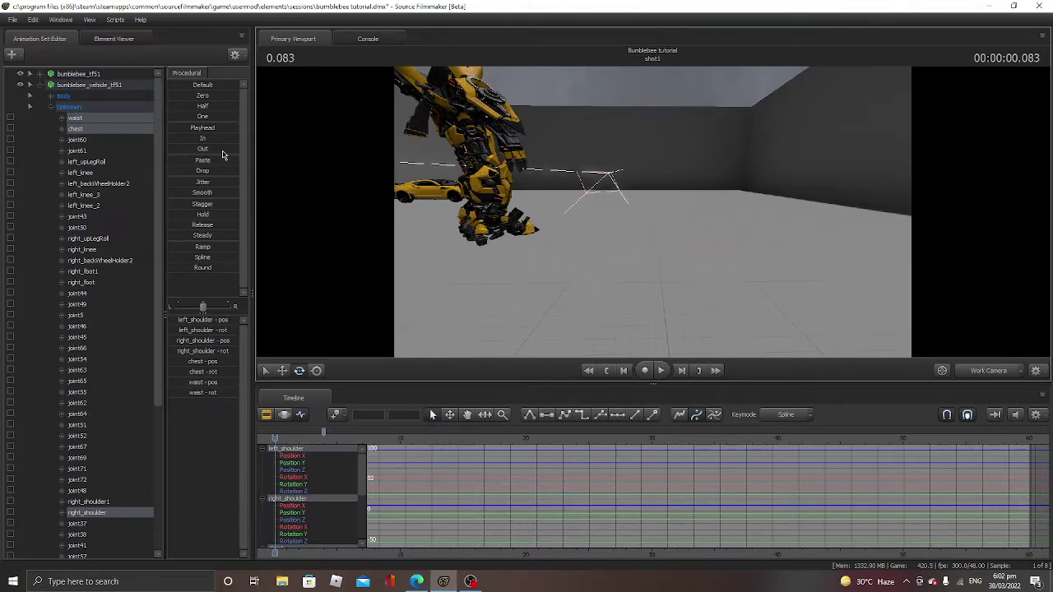
{"action": "left_click_drag", "start_coordinate": [196, 86], "coordinate": [196, 86]}
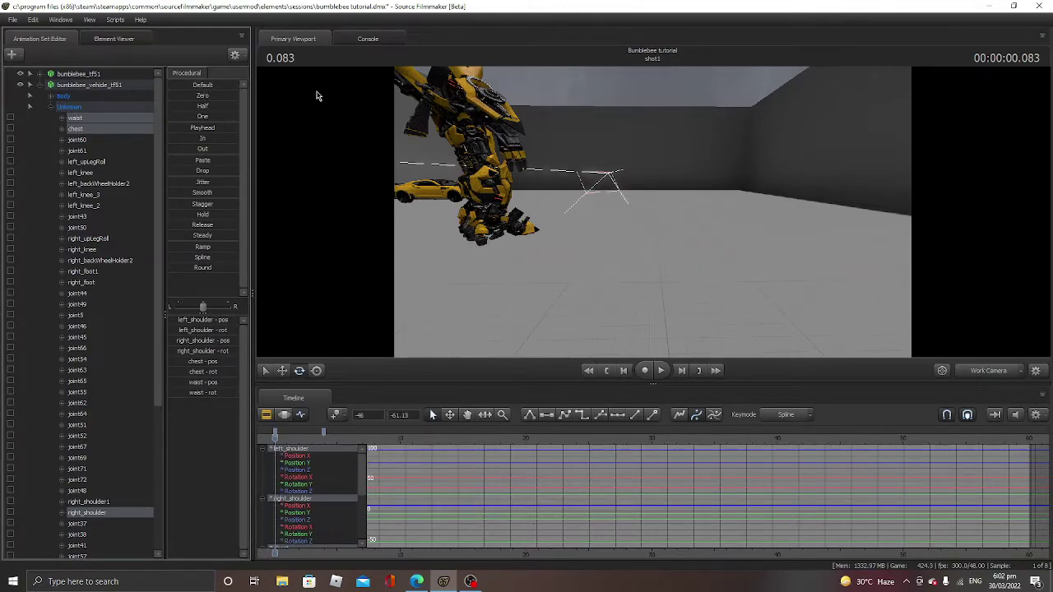
Play back the car's approach from a wider view and find the moment at 1.479 seconds.
{"action": "key", "text": "space"}
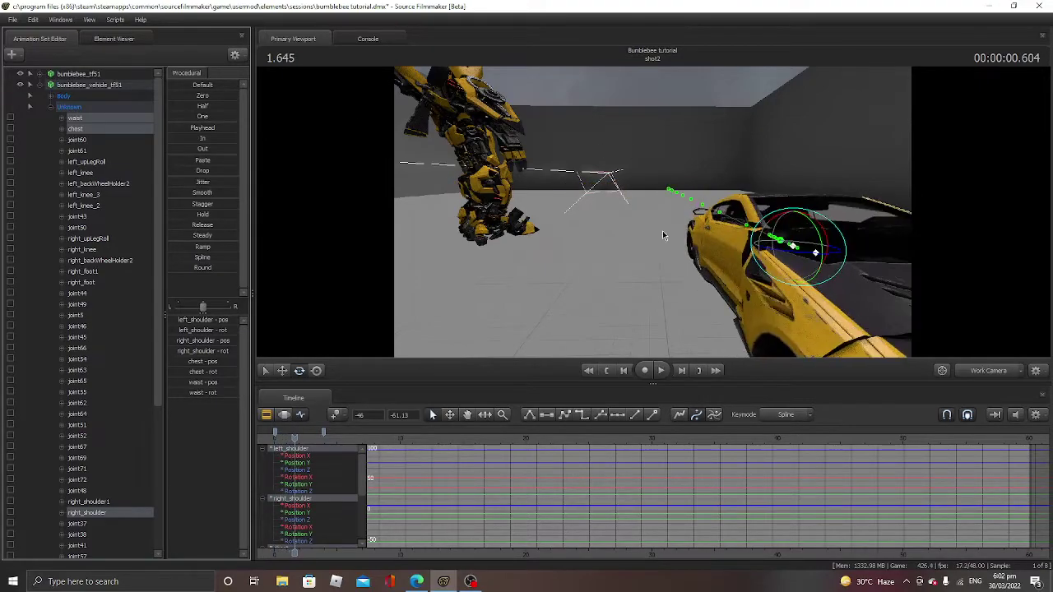
{"action": "left_click_drag", "start_coordinate": [524, 249], "coordinate": [498, 310]}
{"action": "key", "text": "s"}
{"action": "mouse_move", "coordinate": [296, 437]}
{"action": "left_mouse_down"}
{"action": "mouse_move", "coordinate": [275, 440]}
{"action": "mouse_move", "coordinate": [290, 440]}
{"action": "left_mouse_up"}
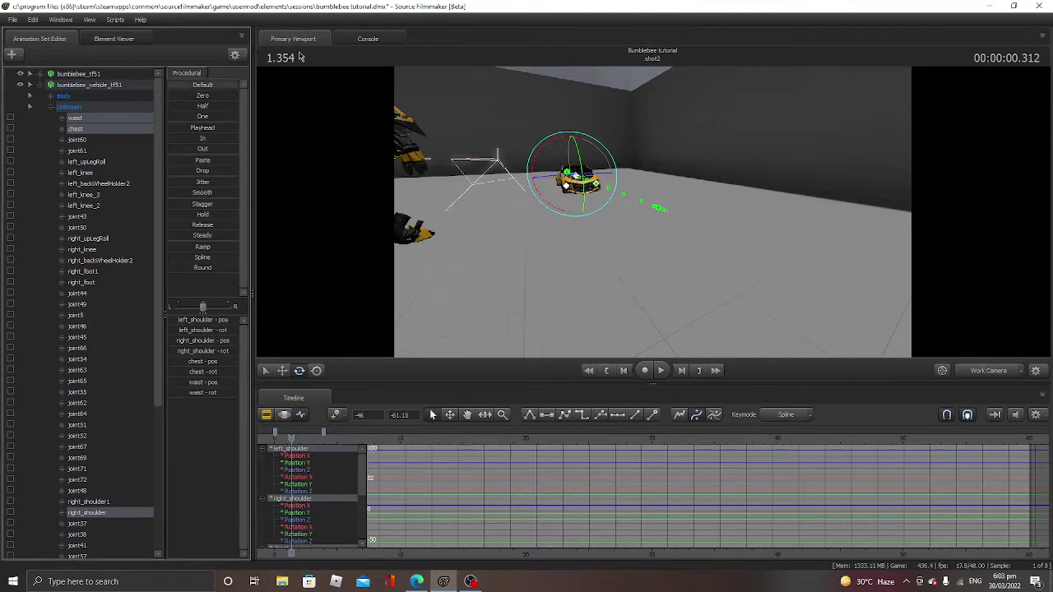
{"action": "left_click_drag", "start_coordinate": [292, 442], "coordinate": [292, 442]}
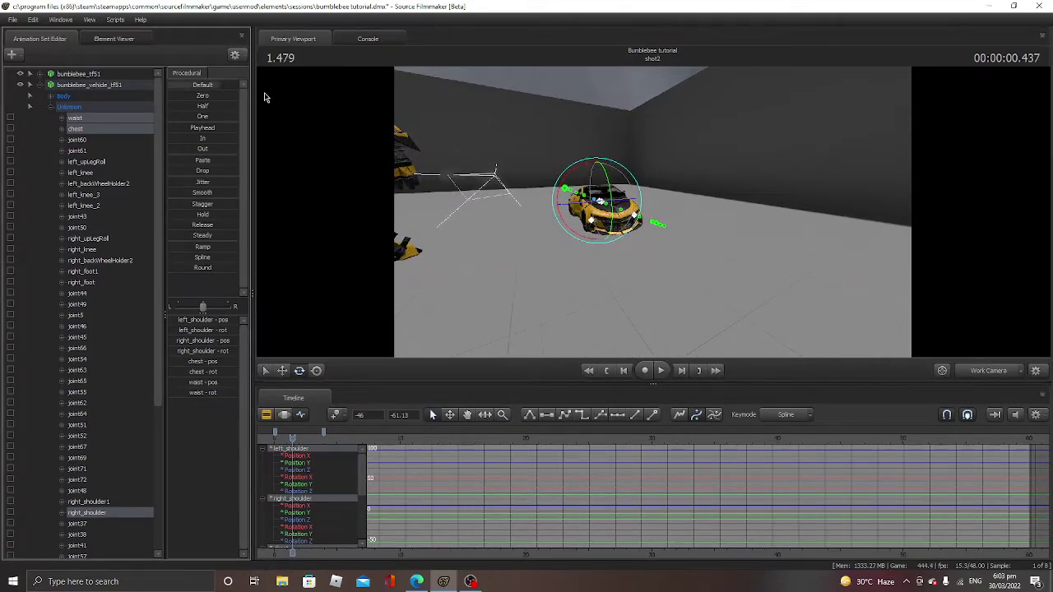
Reset the chest, waist, right_shoulder and left_shoulder controls to Default one by one at 1.479 seconds.
{"action": "left_click", "coordinate": [216, 96]}
{"action": "left_click_drag", "start_coordinate": [195, 96], "coordinate": [170, 96]}
{"action": "left_click", "coordinate": [99, 129]}
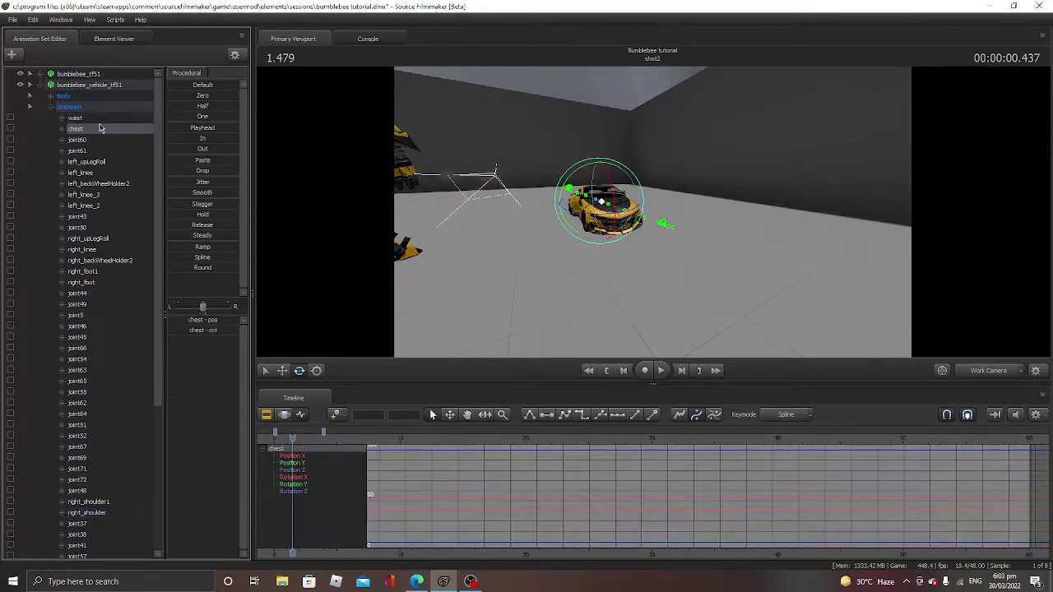
{"action": "left_click_drag", "start_coordinate": [211, 97], "coordinate": [239, 85]}
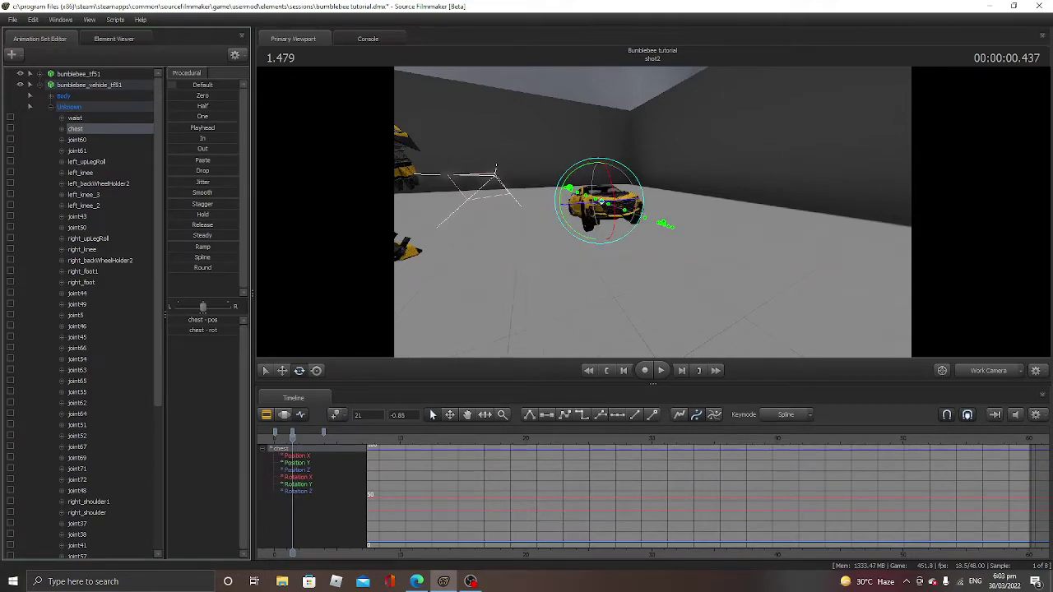
{"action": "left_click", "coordinate": [102, 120]}
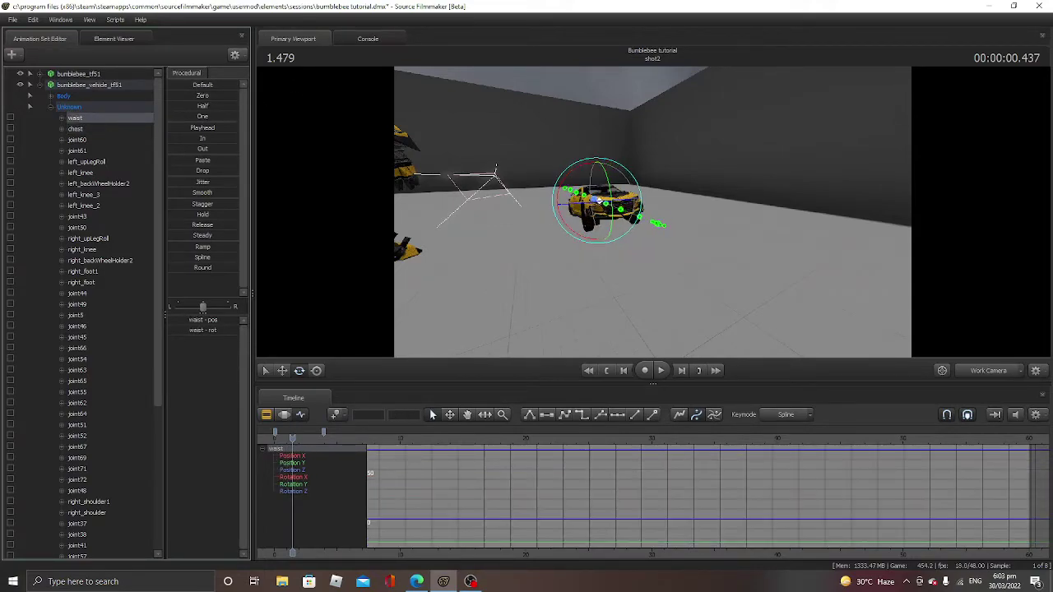
{"action": "left_click", "coordinate": [204, 86]}
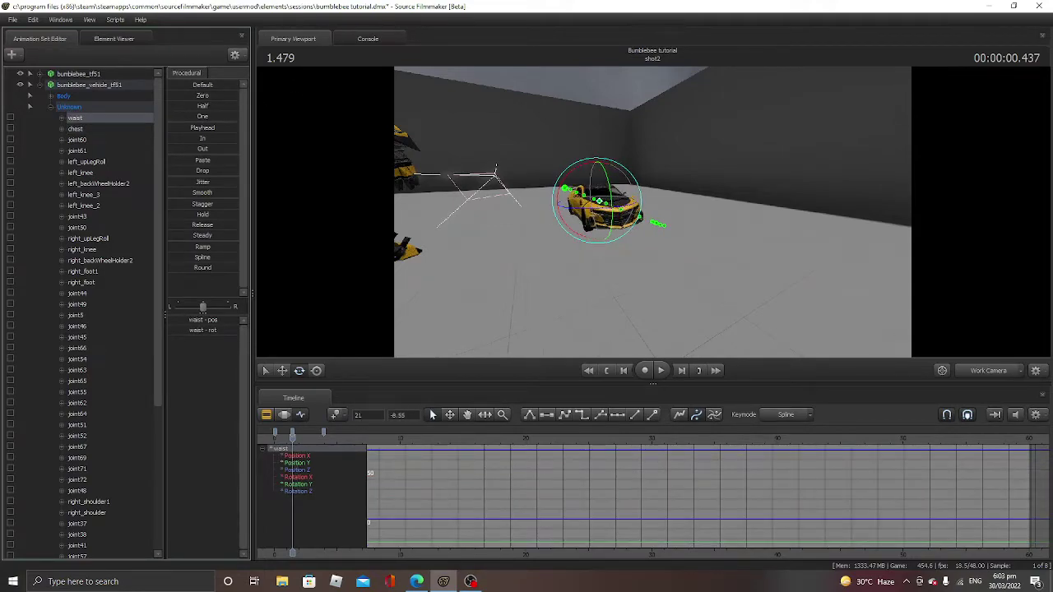
{"action": "left_click", "coordinate": [105, 511]}
{"action": "left_click", "coordinate": [203, 85]}
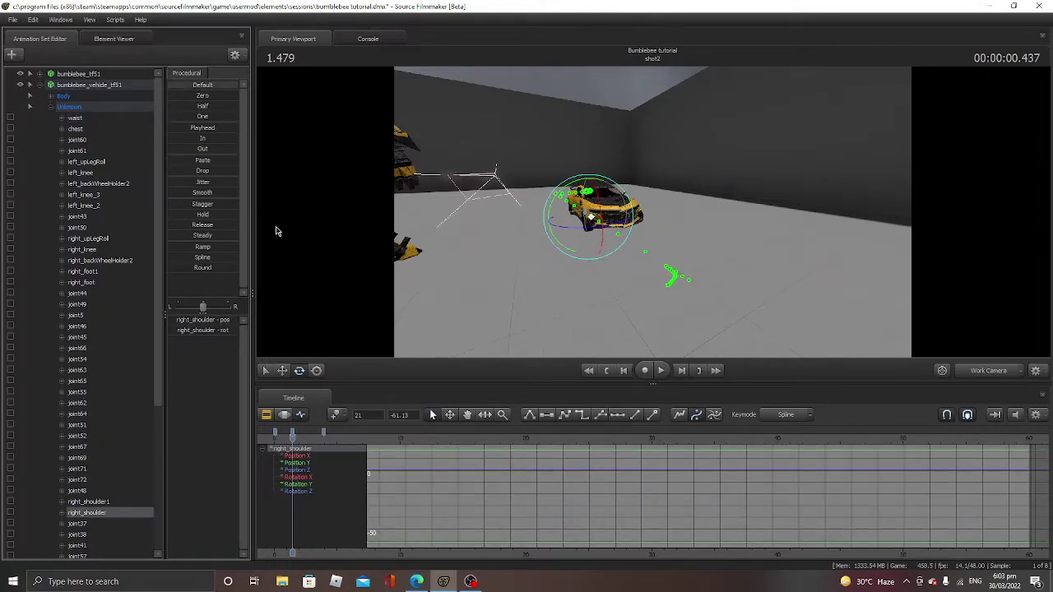
{"action": "scroll", "coordinate": [70, 440], "scroll_direction": "down", "scroll_amount": 3}
{"action": "left_click", "coordinate": [91, 458]}
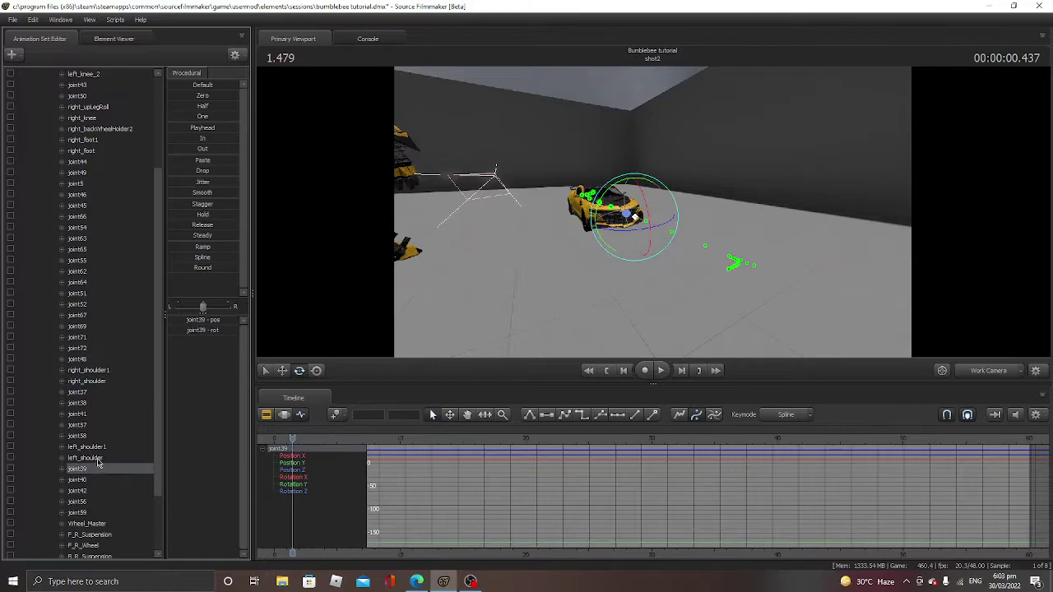
Shift the final transformation keyframe earlier to frame 50, playing back the motion to check its timing, and place the playhead at 2.083 seconds.
{"action": "key", "text": "space"}
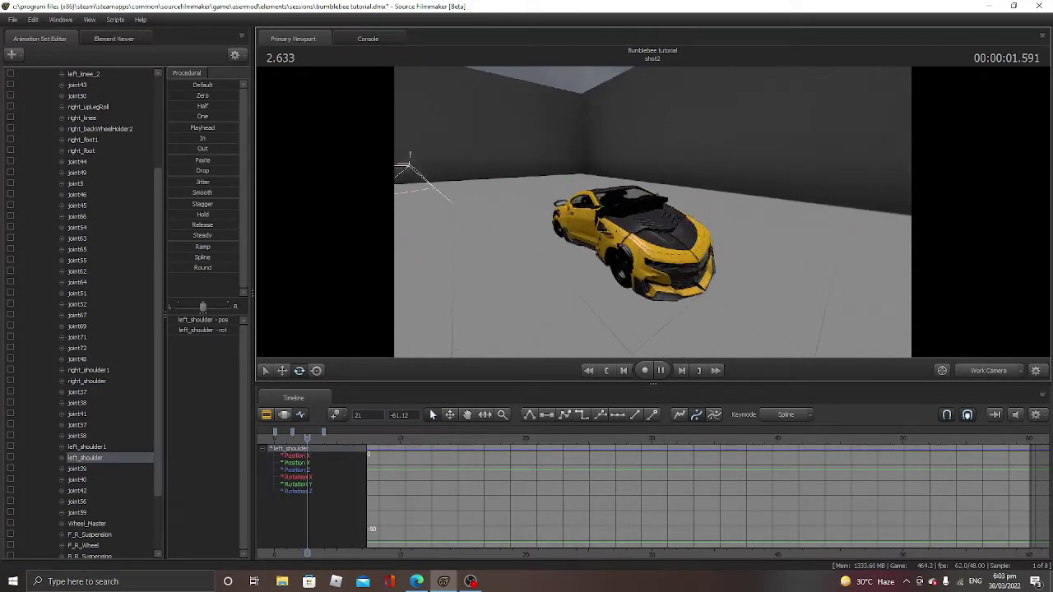
{"action": "key", "text": "space"}
{"action": "left_click", "coordinate": [324, 433]}
{"action": "left_click_drag", "start_coordinate": [321, 439], "coordinate": [288, 441]}
{"action": "key", "text": "space"}
{"action": "key", "text": "space"}
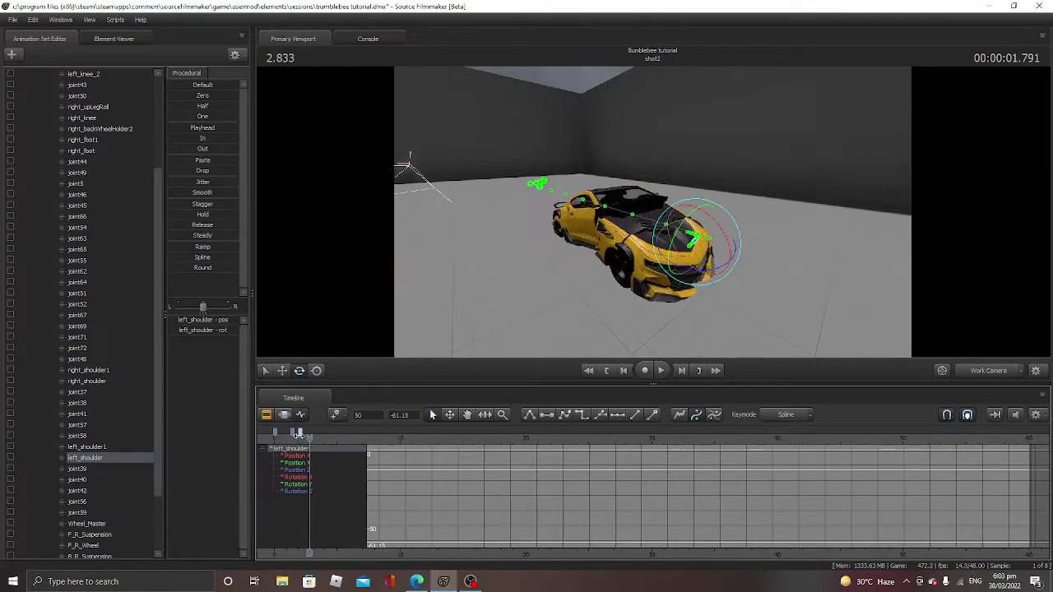
{"action": "left_click_drag", "start_coordinate": [309, 436], "coordinate": [291, 434]}
{"action": "key", "text": "space"}
{"action": "key", "text": "space"}
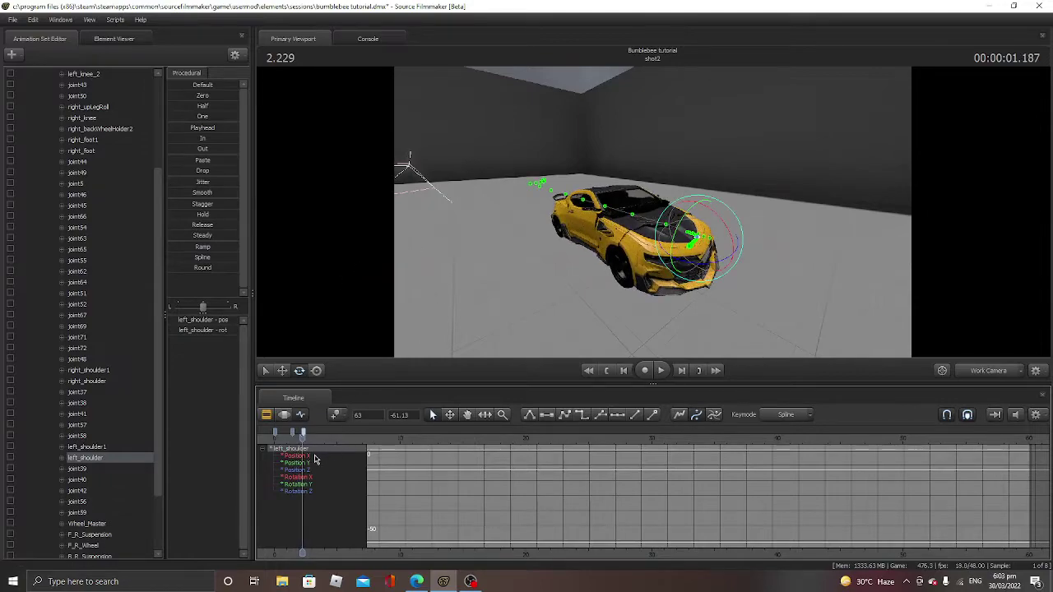
{"action": "left_click_drag", "start_coordinate": [300, 434], "coordinate": [286, 434]}
{"action": "key", "text": "space"}
{"action": "key", "text": "space"}
{"action": "left_click_drag", "start_coordinate": [303, 440], "coordinate": [299, 436]}
Rotate the vehicle's root control in the Body group at 2.083 seconds to pitch the car nose-down, and lift it off the floor.
{"action": "scroll", "coordinate": [107, 165], "scroll_direction": "up", "scroll_amount": 2}
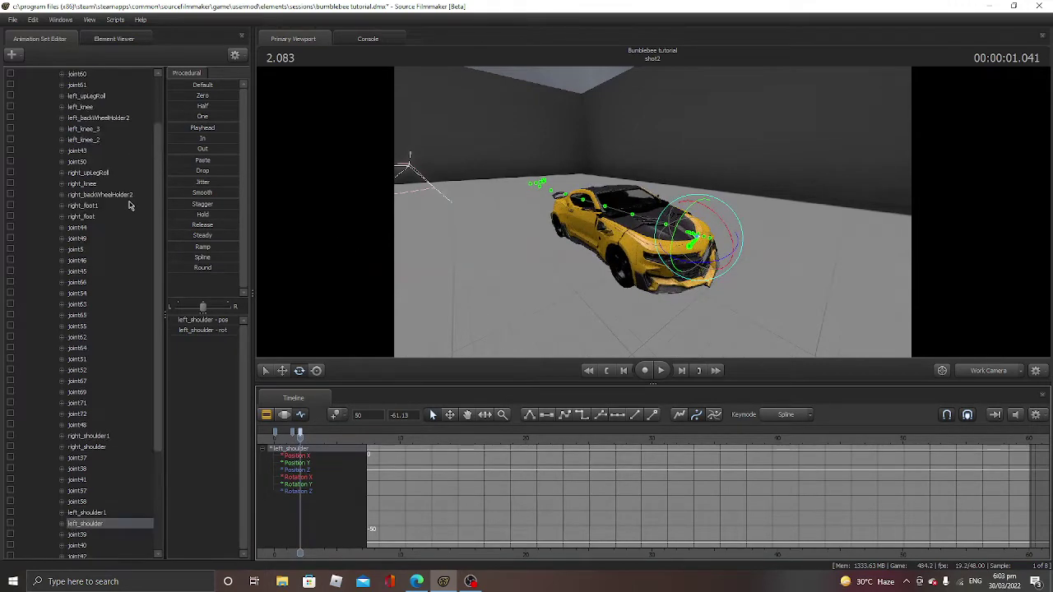
{"action": "scroll", "coordinate": [62, 154], "scroll_direction": "up", "scroll_amount": 2}
{"action": "scroll", "coordinate": [79, 219], "scroll_direction": "down", "scroll_amount": 2}
{"action": "scroll", "coordinate": [81, 211], "scroll_direction": "up", "scroll_amount": 2}
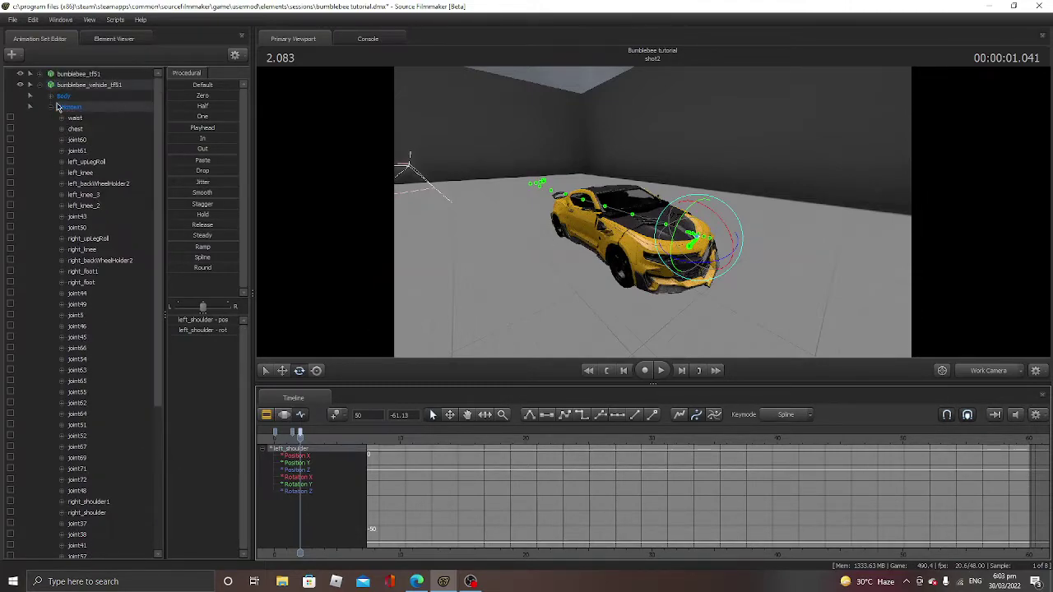
{"action": "left_click", "coordinate": [51, 97]}
{"action": "left_click", "coordinate": [74, 118]}
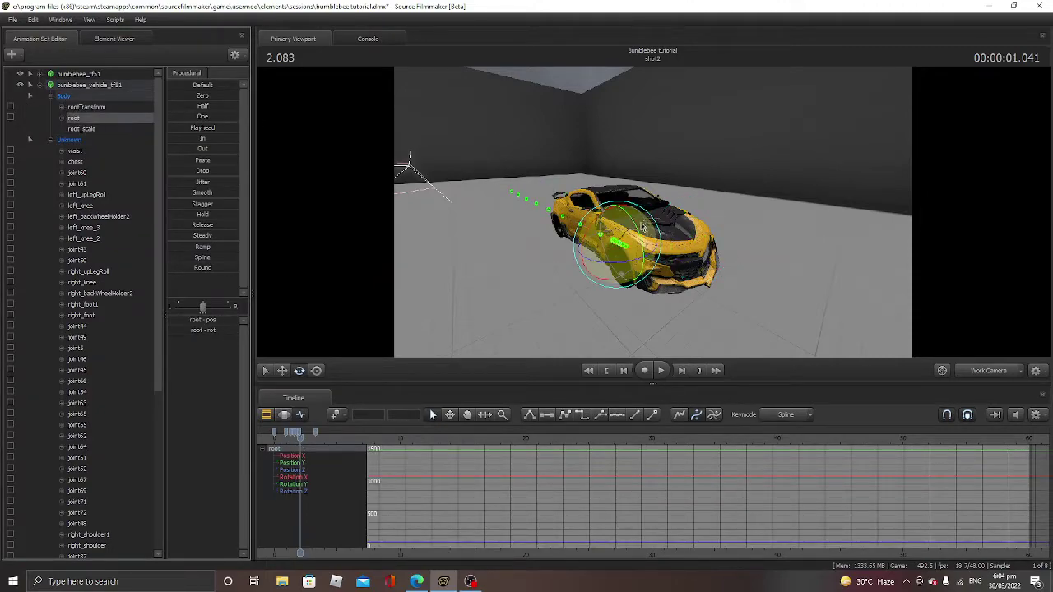
{"action": "left_click_drag", "start_coordinate": [615, 242], "coordinate": [646, 250]}
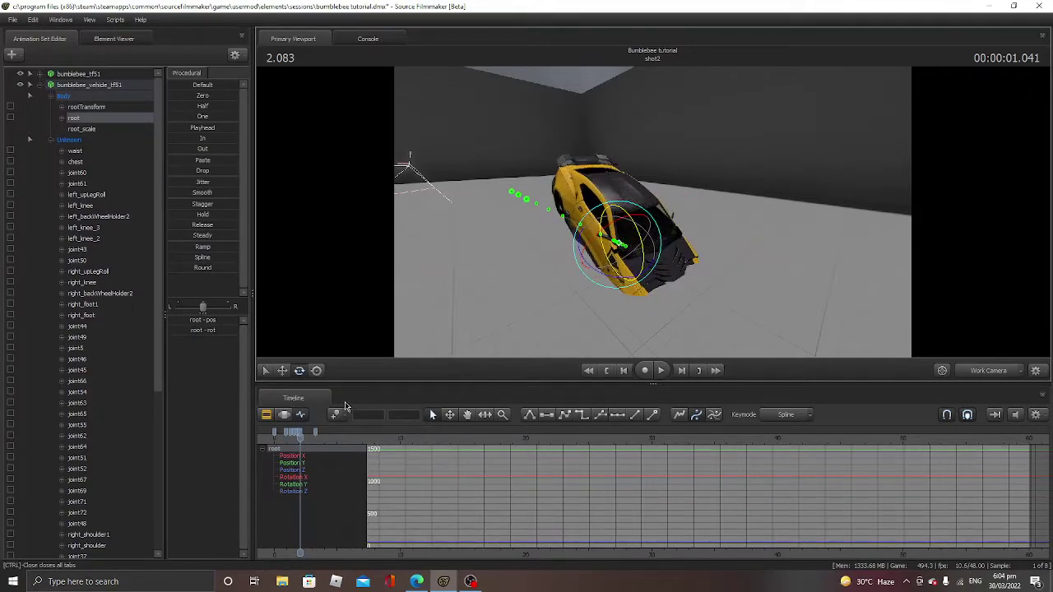
{"action": "left_click", "coordinate": [283, 372]}
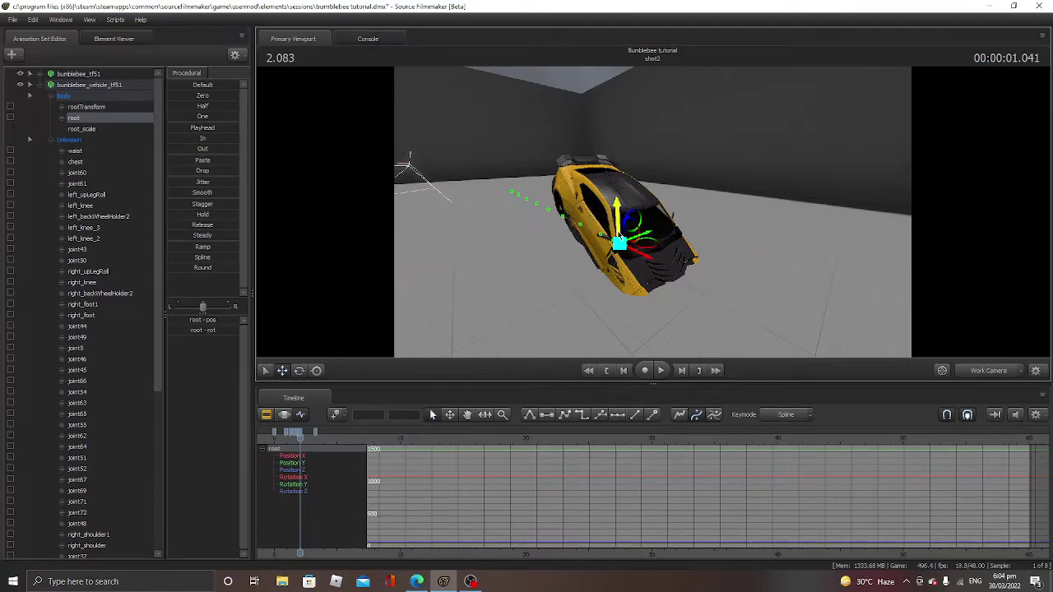
{"action": "left_click_drag", "start_coordinate": [632, 241], "coordinate": [689, 204]}
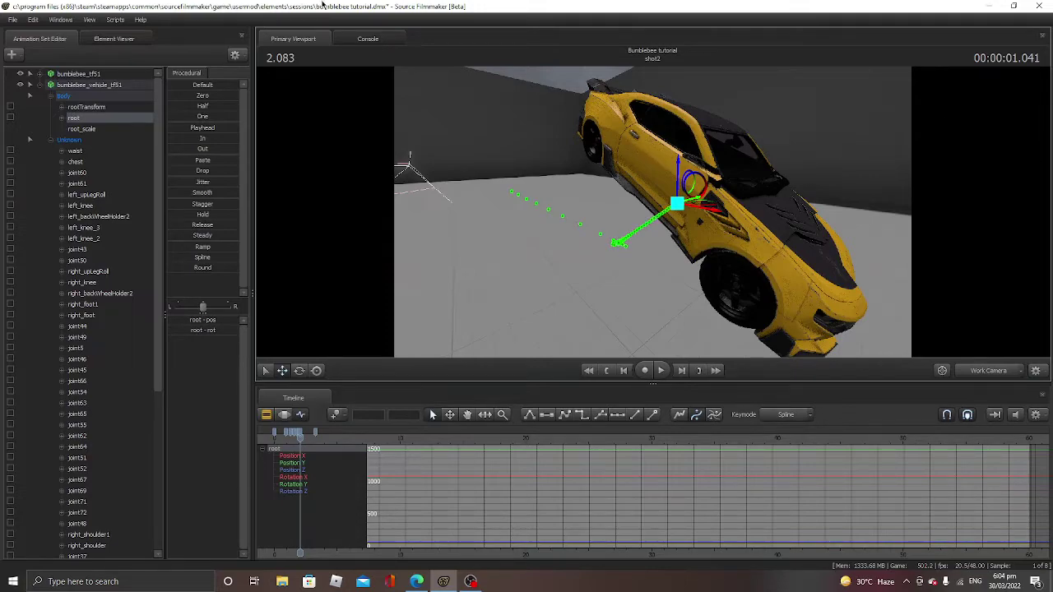
Rotate the vehicle's chest control at 2.083 seconds and move it away from the body.
{"action": "scroll", "coordinate": [85, 330], "scroll_direction": "down", "scroll_amount": 2}
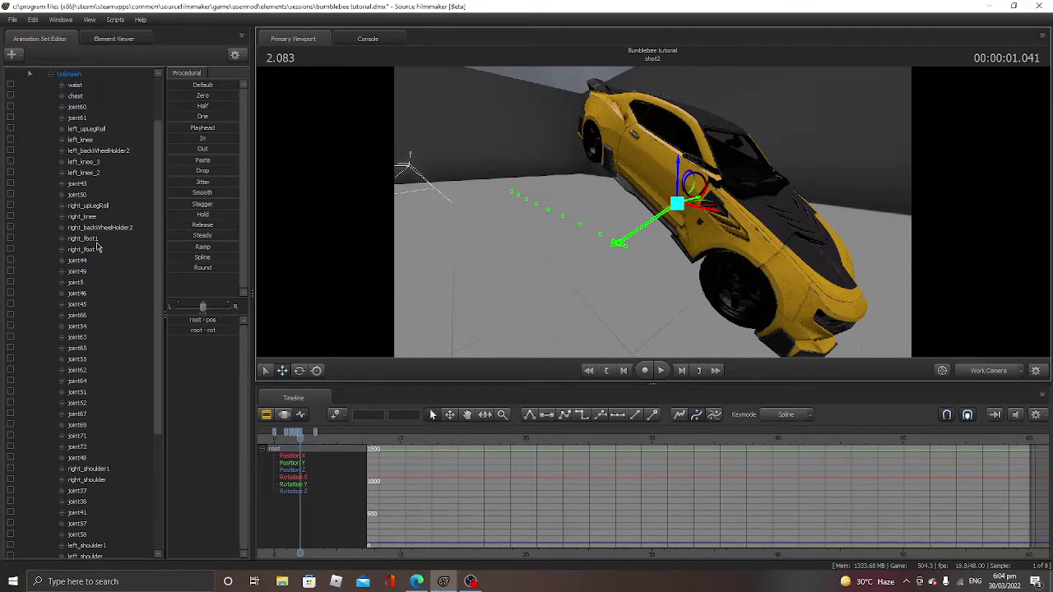
{"action": "scroll", "coordinate": [90, 170], "scroll_direction": "down", "scroll_amount": 4}
{"action": "scroll", "coordinate": [99, 394], "scroll_direction": "down", "scroll_amount": 2}
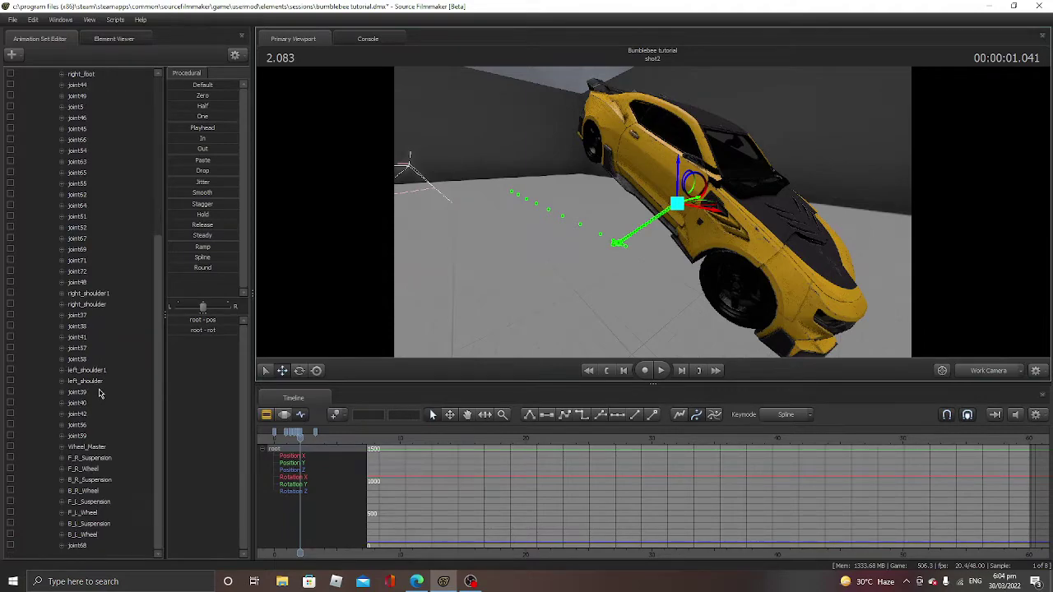
{"action": "scroll", "coordinate": [103, 461], "scroll_direction": "up", "scroll_amount": 6}
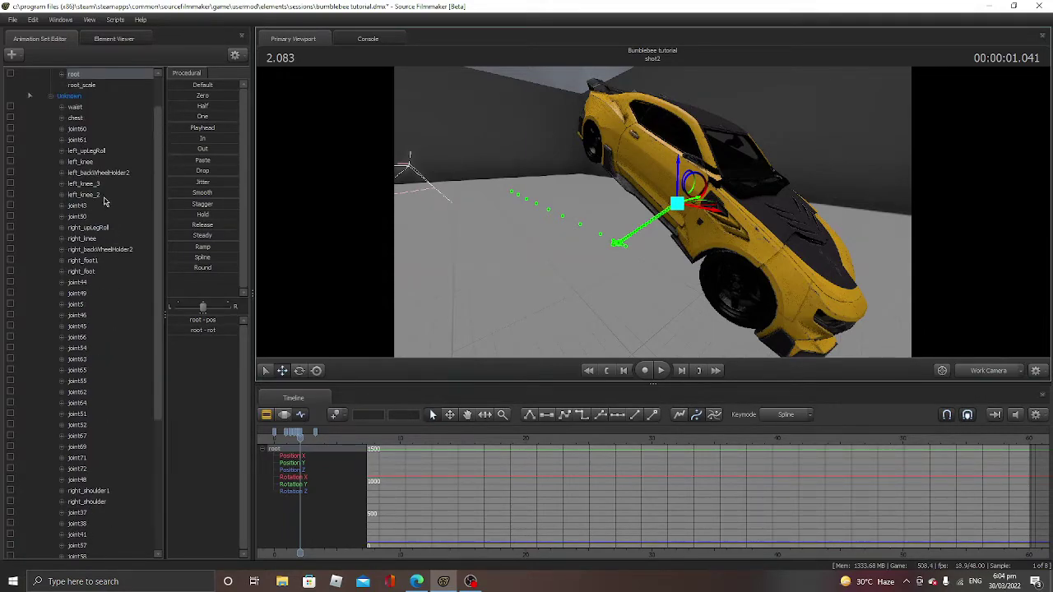
{"action": "left_click", "coordinate": [76, 118]}
{"action": "left_click", "coordinate": [300, 371]}
{"action": "left_click_drag", "start_coordinate": [755, 184], "coordinate": [694, 251]}
{"action": "left_click", "coordinate": [281, 371]}
{"action": "left_click_drag", "start_coordinate": [738, 172], "coordinate": [887, 176]}
Place the chest control's last keyframe at frame 90, try a small chest adjustment at 3.958 seconds and undo it.
{"action": "left_click_drag", "start_coordinate": [302, 441], "coordinate": [324, 455]}
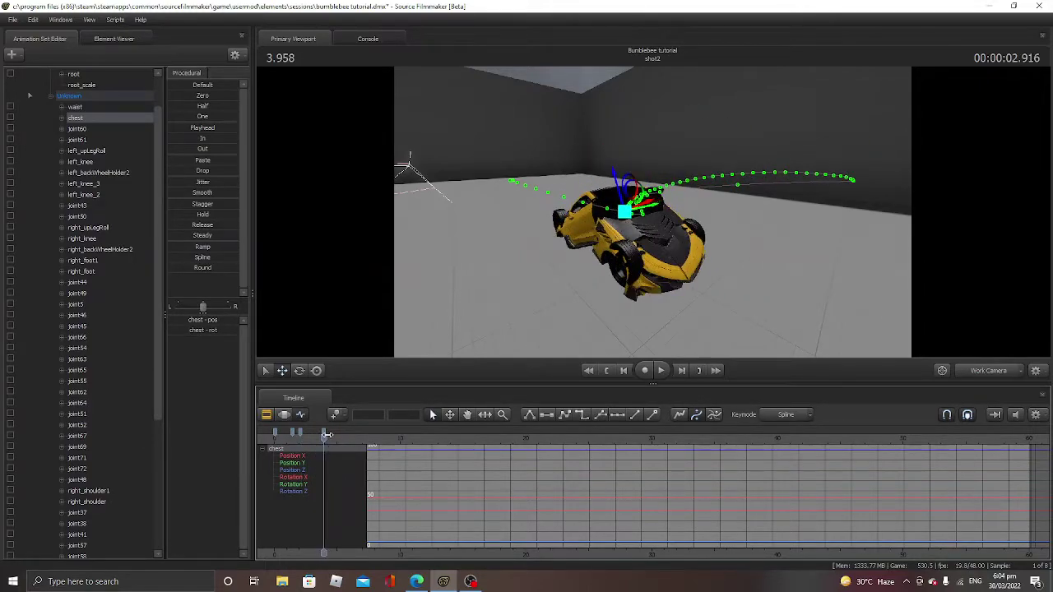
{"action": "left_click", "coordinate": [311, 434]}
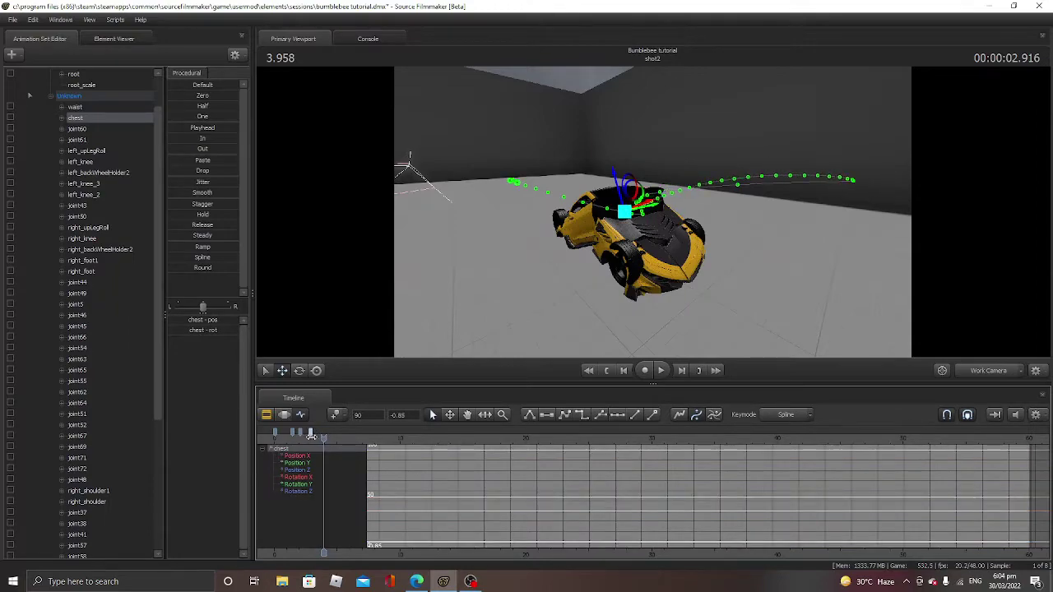
{"action": "left_click_drag", "start_coordinate": [636, 203], "coordinate": [639, 197]}
{"action": "key", "text": "ctrl+z"}
Move and rotate the vehicle's root control at 3.958 seconds so the car travels farther, and play back the motion.
{"action": "scroll", "coordinate": [79, 152], "scroll_direction": "up", "scroll_amount": 2}
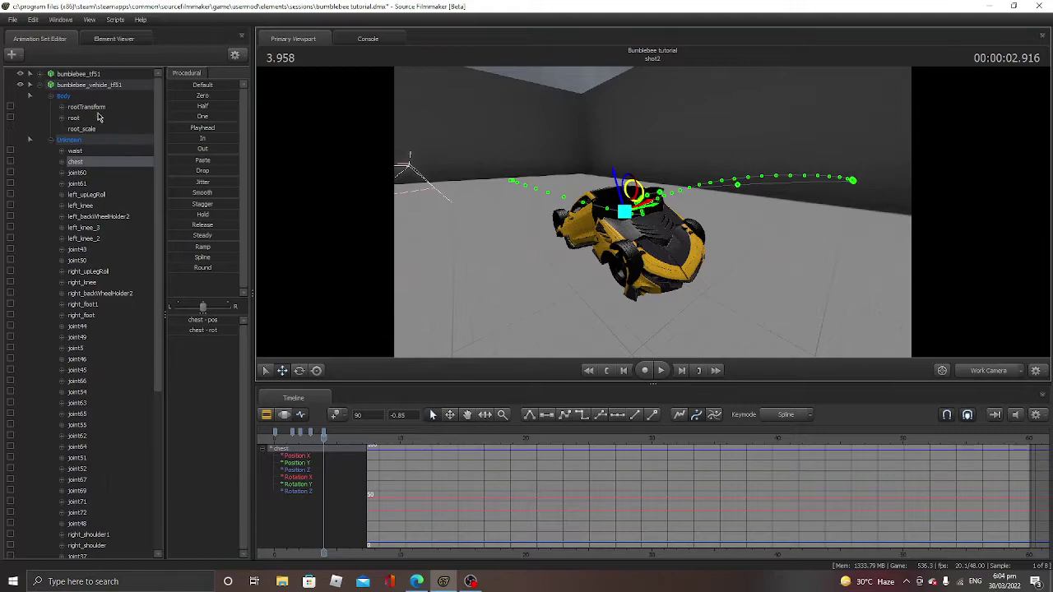
{"action": "left_click", "coordinate": [82, 118]}
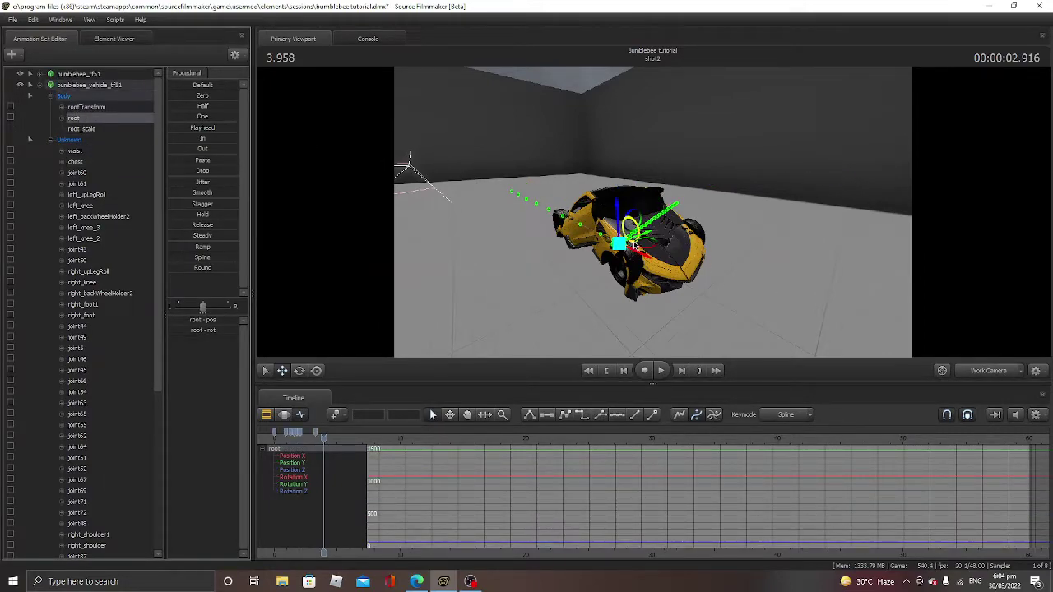
{"action": "left_click_drag", "start_coordinate": [633, 244], "coordinate": [492, 365]}
{"action": "left_click", "coordinate": [301, 371]}
{"action": "left_click", "coordinate": [300, 372]}
{"action": "left_click_drag", "start_coordinate": [324, 439], "coordinate": [289, 450]}
{"action": "key", "text": "space"}
{"action": "key", "text": "space"}
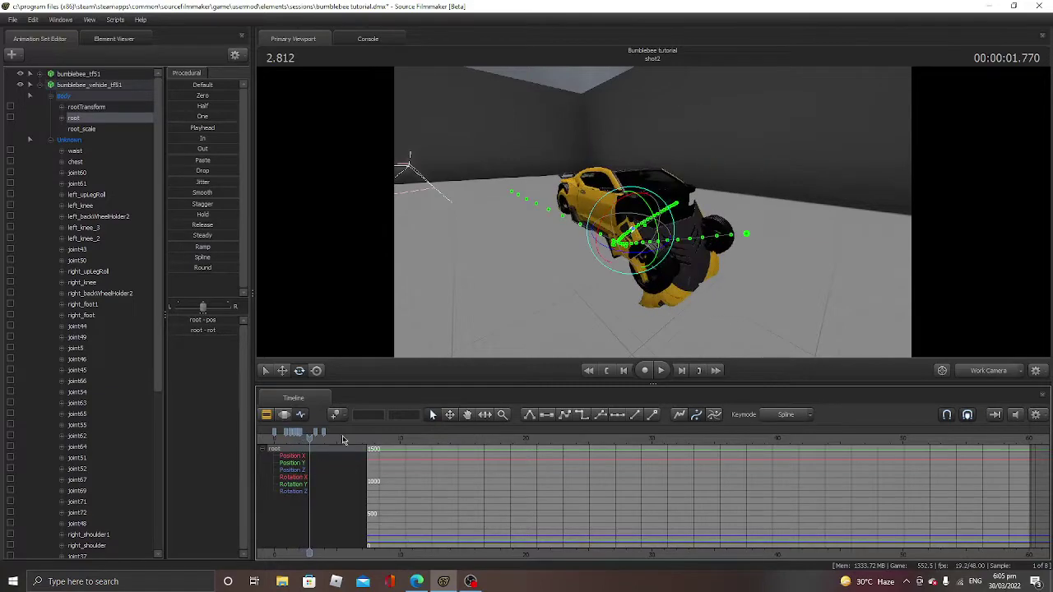
Delete the root control's keyframe at frame 109 and play back the leap up to 3.958 seconds.
{"action": "left_click_drag", "start_coordinate": [310, 442], "coordinate": [319, 436]}
{"action": "right_click", "coordinate": [319, 437]}
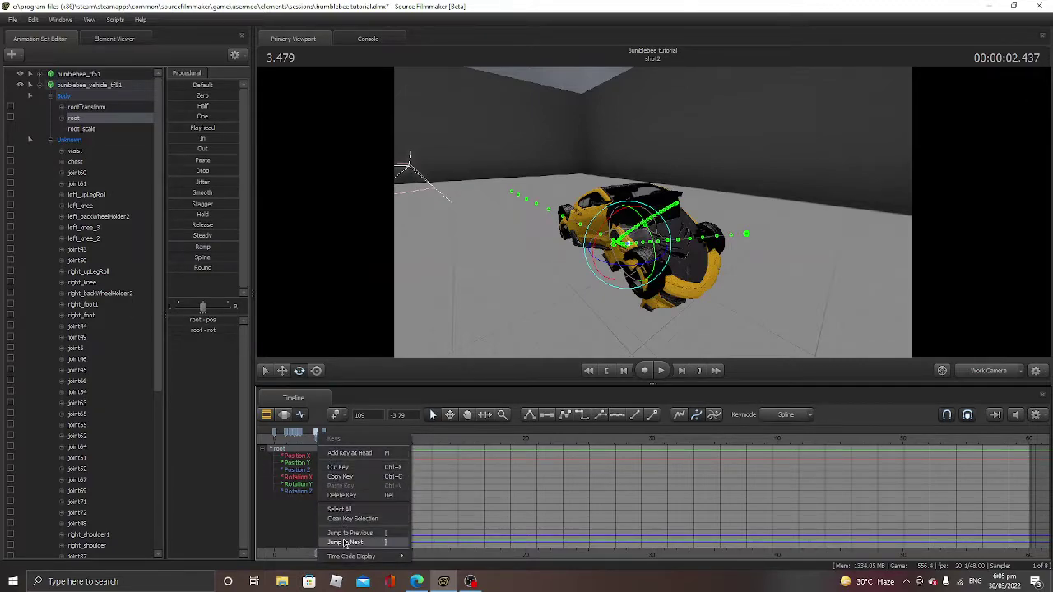
{"action": "left_click", "coordinate": [342, 495]}
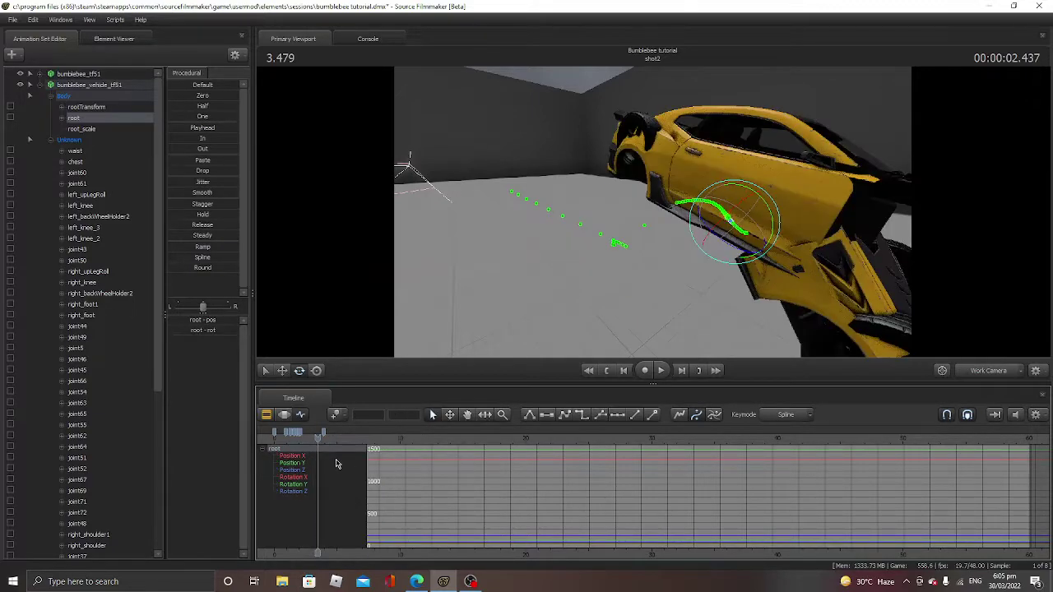
{"action": "mouse_move", "coordinate": [320, 441]}
{"action": "left_mouse_down"}
{"action": "mouse_move", "coordinate": [294, 451]}
{"action": "mouse_move", "coordinate": [308, 438]}
{"action": "mouse_move", "coordinate": [324, 444]}
{"action": "left_mouse_up"}
{"action": "key", "text": "space"}
{"action": "key", "text": "space"}
{"action": "left_click_drag", "start_coordinate": [527, 271], "coordinate": [641, 264]}
{"action": "key", "text": "Right"}
{"action": "key", "text": "Right"}
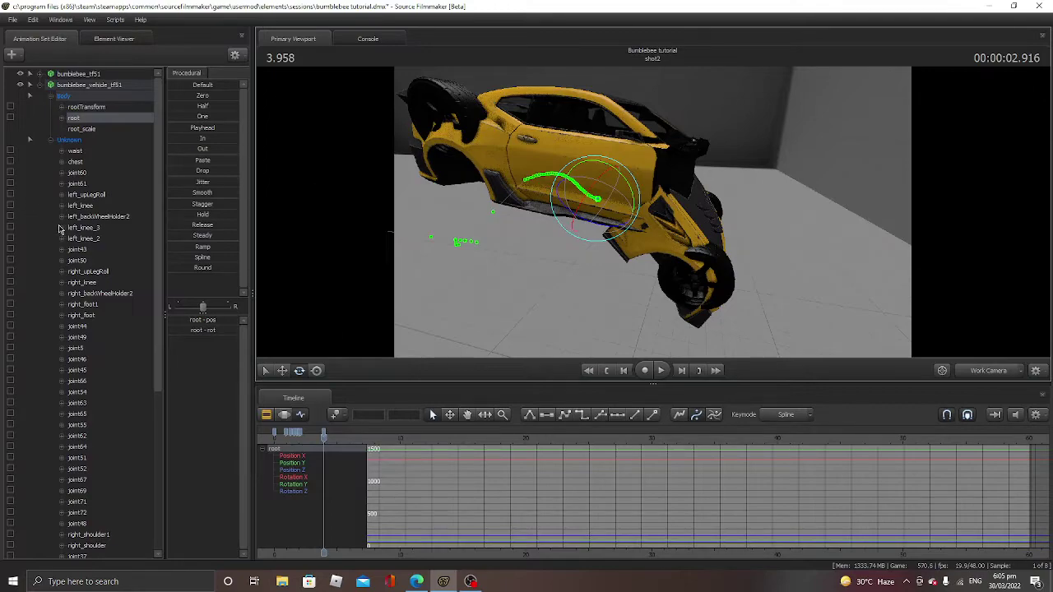
Rotate the chest control at 3.958 seconds and move the car's front section forward, out from the body.
{"action": "scroll", "coordinate": [102, 355], "scroll_direction": "down", "scroll_amount": 7}
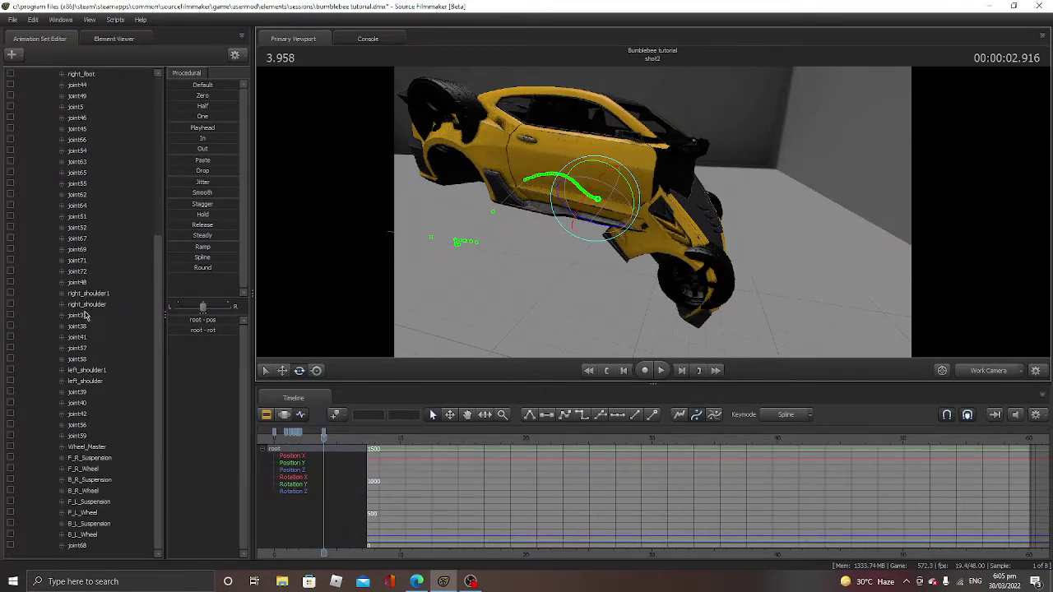
{"action": "scroll", "coordinate": [87, 296], "scroll_direction": "up", "scroll_amount": 6}
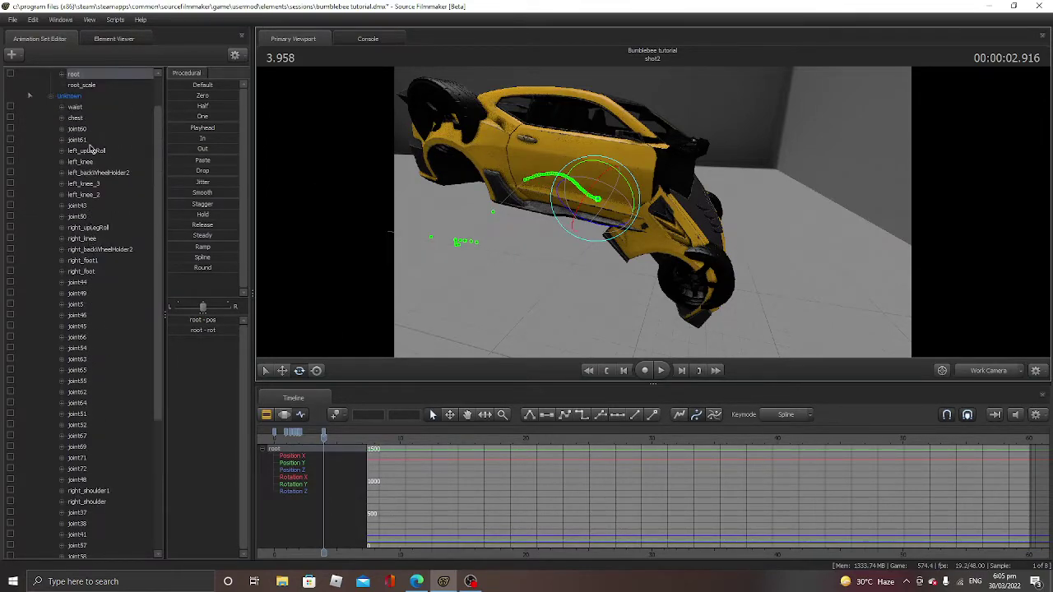
{"action": "left_click", "coordinate": [76, 119]}
{"action": "left_click_drag", "start_coordinate": [683, 164], "coordinate": [311, 356]}
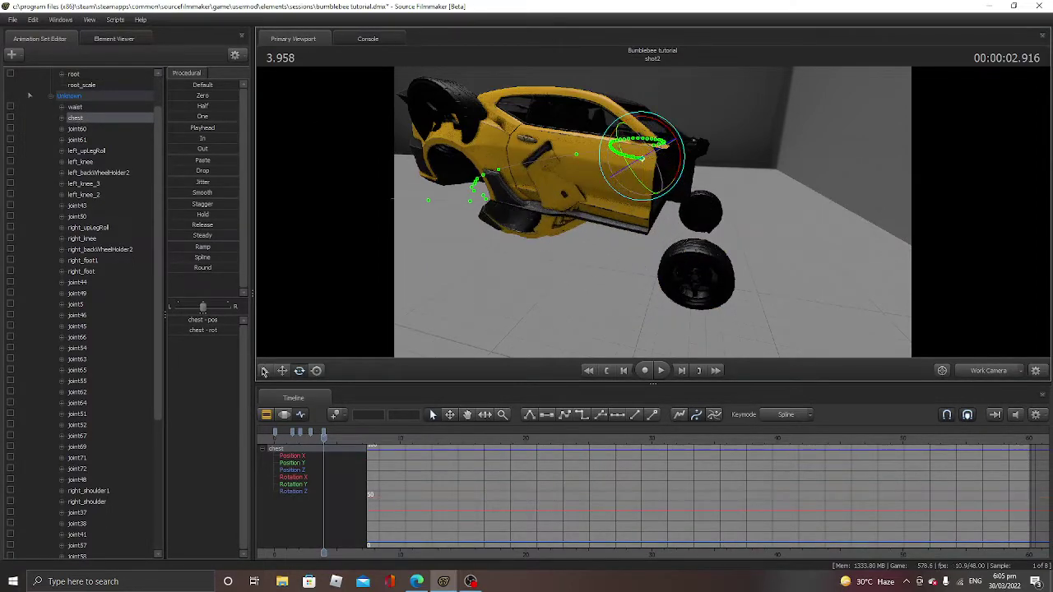
{"action": "left_click", "coordinate": [282, 371]}
{"action": "left_click_drag", "start_coordinate": [681, 148], "coordinate": [755, 177]}
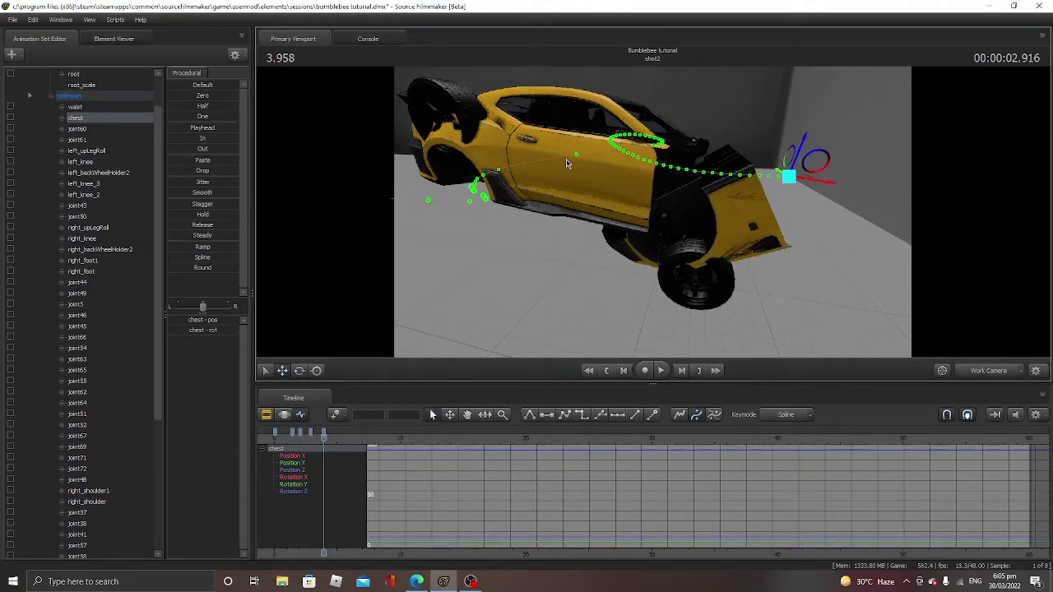
Pick the joint66 bone on the car's roof and slide it forward at 3.958 seconds.
{"action": "key", "text": "ctrl"}
{"action": "left_click_drag", "start_coordinate": [469, 161], "coordinate": [650, 217]}
{"action": "key", "text": "w"}
{"action": "key", "text": "s"}
{"action": "key", "text": "ctrl"}
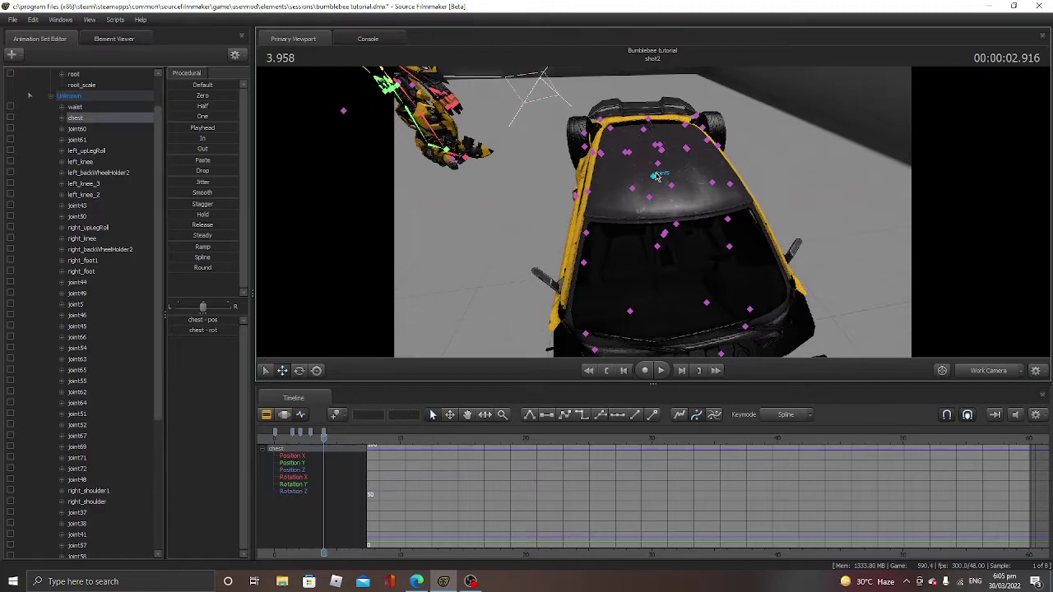
{"action": "left_click", "coordinate": [659, 165]}
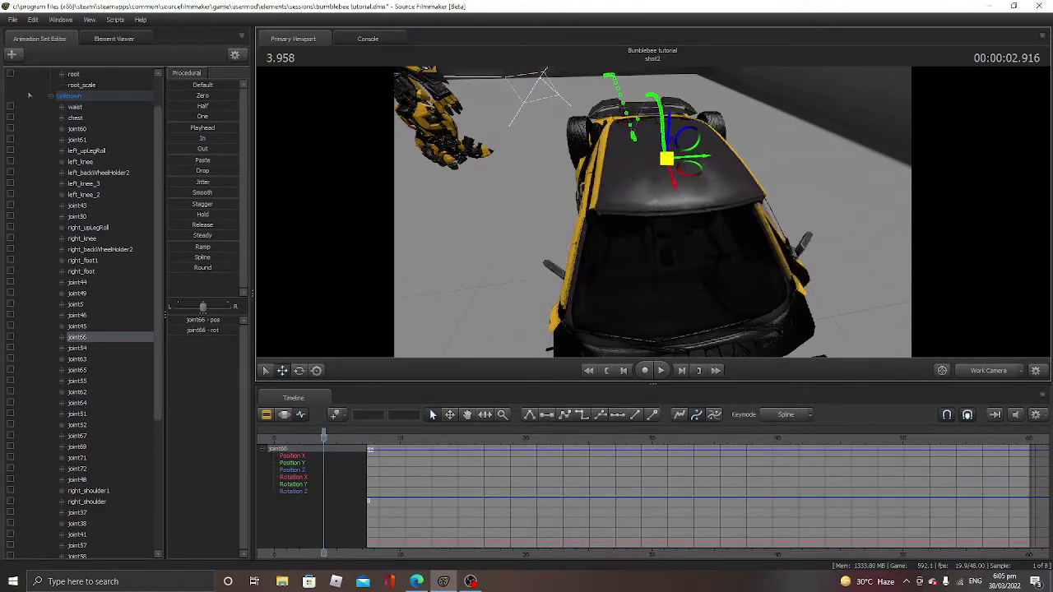
{"action": "left_click_drag", "start_coordinate": [673, 127], "coordinate": [689, 124]}
{"action": "key", "text": "ctrl+z"}
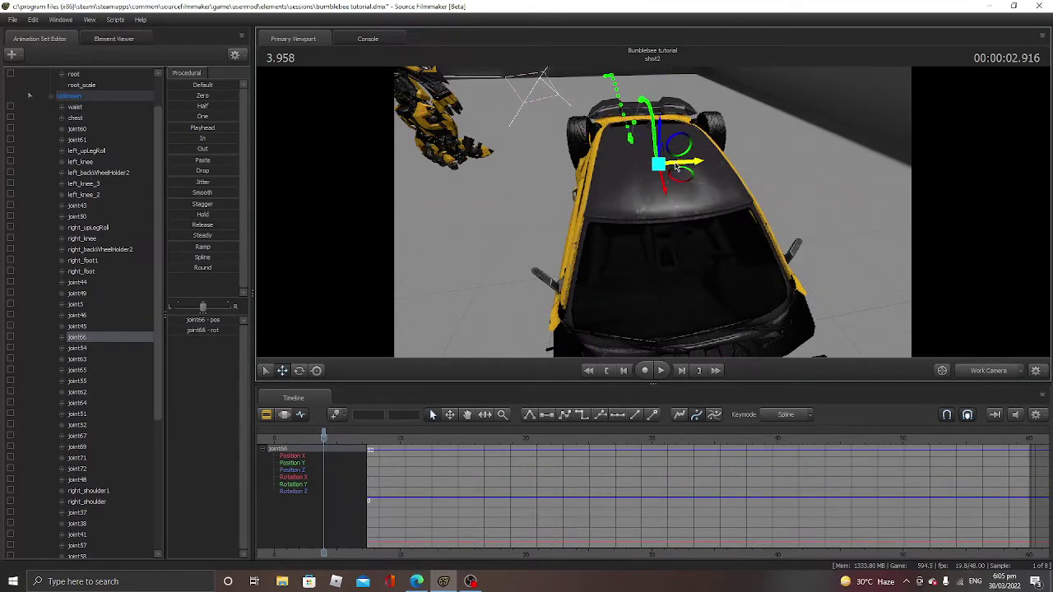
{"action": "left_click_drag", "start_coordinate": [665, 192], "coordinate": [811, 242]}
{"action": "key", "text": "s"}
{"action": "mouse_move", "coordinate": [605, 221]}
{"action": "left_mouse_down"}
{"action": "mouse_move", "coordinate": [594, 221]}
{"action": "mouse_move", "coordinate": [604, 220]}
{"action": "left_mouse_up"}
{"action": "left_click_drag", "start_coordinate": [729, 179], "coordinate": [745, 179]}
Reset the joint66 control at 1.479 seconds, play back the motion and move its final keyframe earlier to frame 65.
{"action": "left_click_drag", "start_coordinate": [321, 437], "coordinate": [287, 460]}
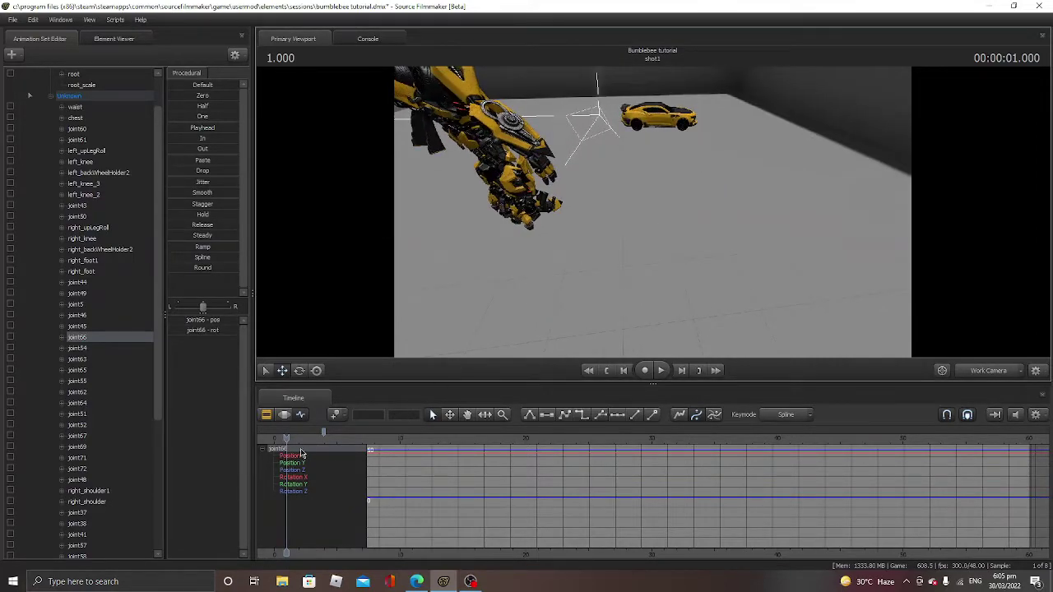
{"action": "left_click_drag", "start_coordinate": [286, 439], "coordinate": [293, 440]}
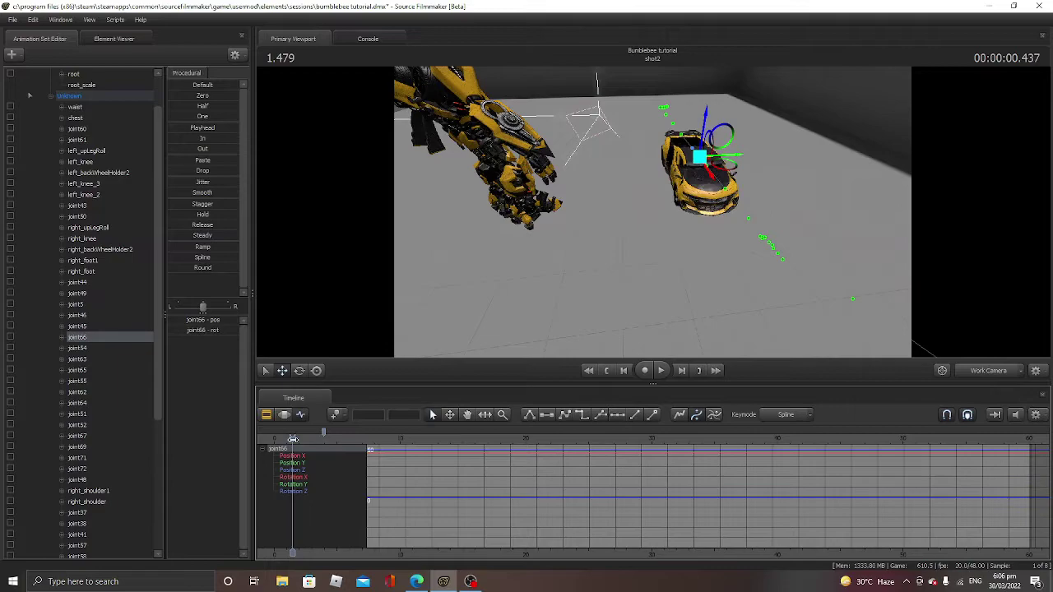
{"action": "left_click", "coordinate": [201, 96]}
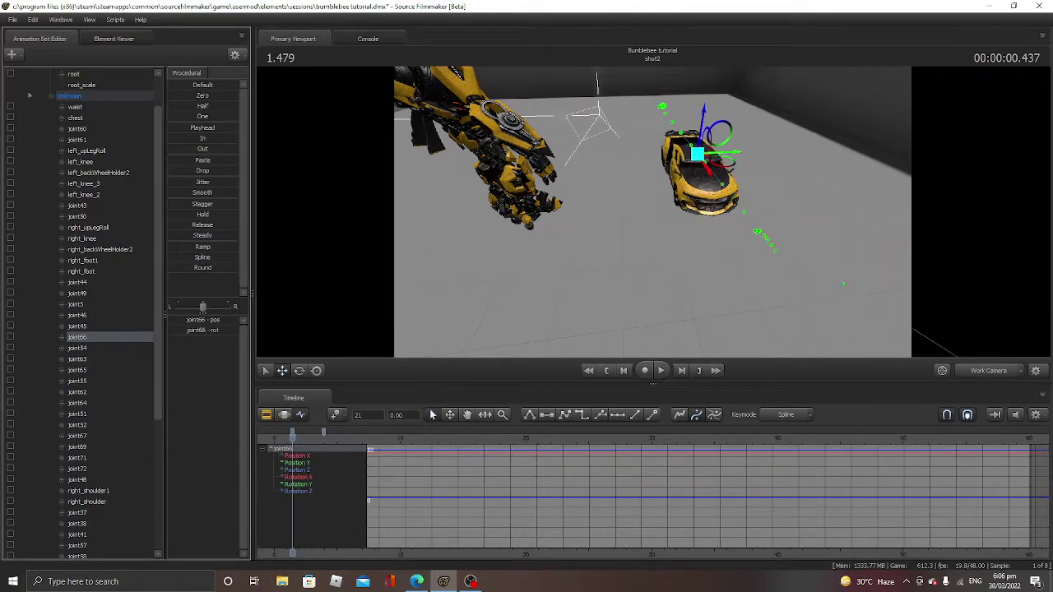
{"action": "key", "text": "space"}
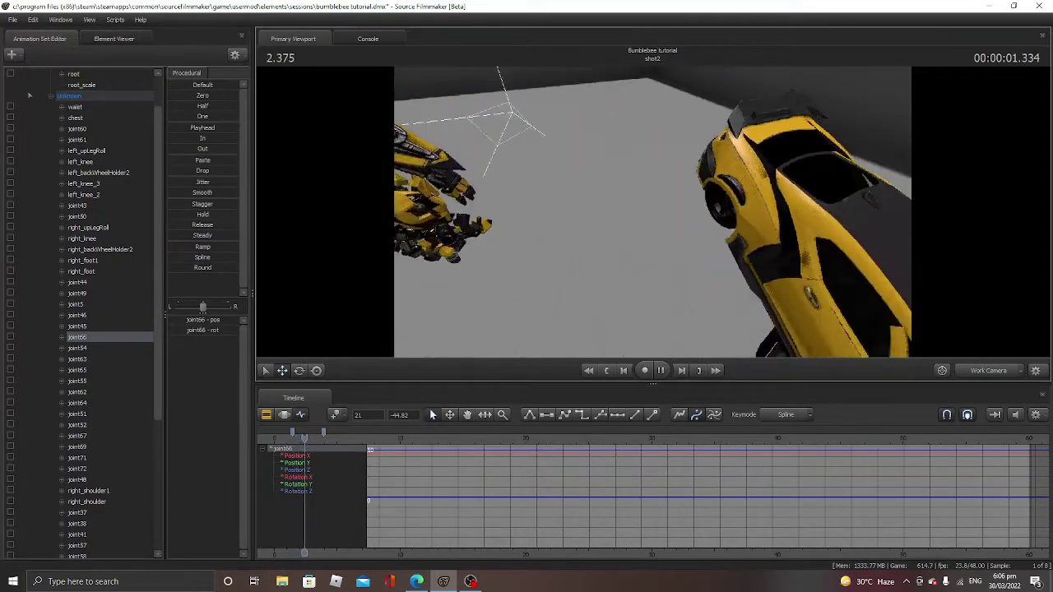
{"action": "key", "text": "space"}
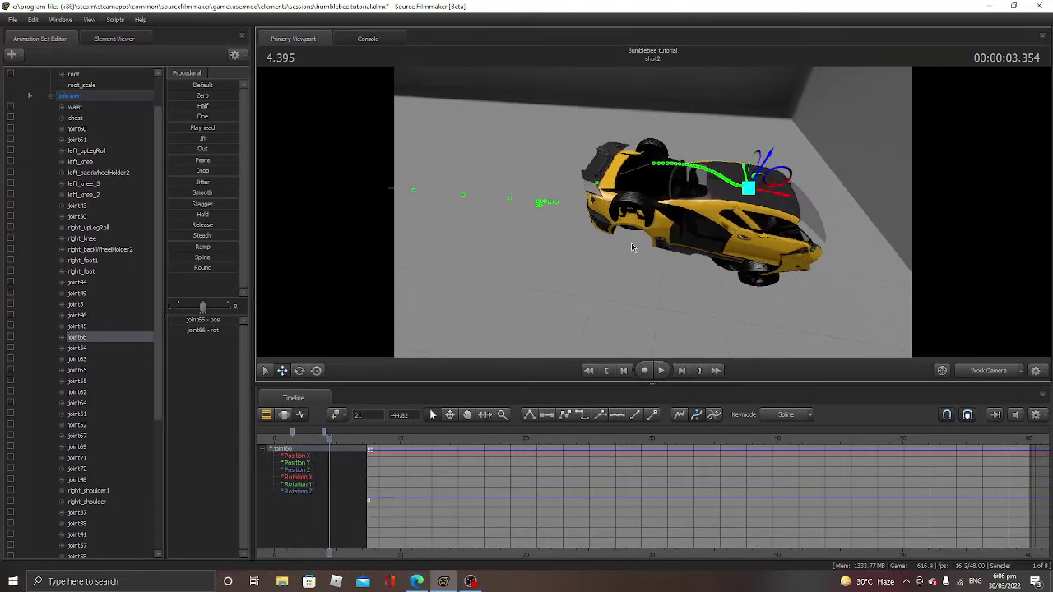
{"action": "left_click_drag", "start_coordinate": [325, 437], "coordinate": [304, 449]}
Select all controls of bumblebee_vehicle_tf51, shift their final keyframes earlier to frame 64, and play back the transformation.
{"action": "scroll", "coordinate": [115, 387], "scroll_direction": "down", "scroll_amount": 6}
{"action": "scroll", "coordinate": [107, 412], "scroll_direction": "up", "scroll_amount": 8}
{"action": "scroll", "coordinate": [92, 193], "scroll_direction": "down", "scroll_amount": 2}
{"action": "scroll", "coordinate": [77, 151], "scroll_direction": "up", "scroll_amount": 2}
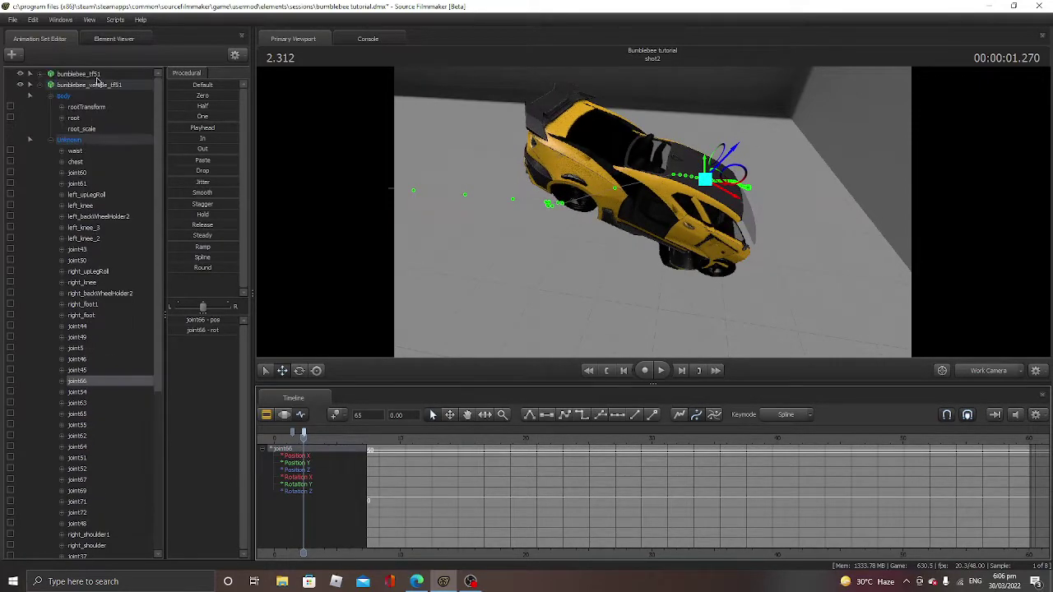
{"action": "left_click", "coordinate": [92, 85]}
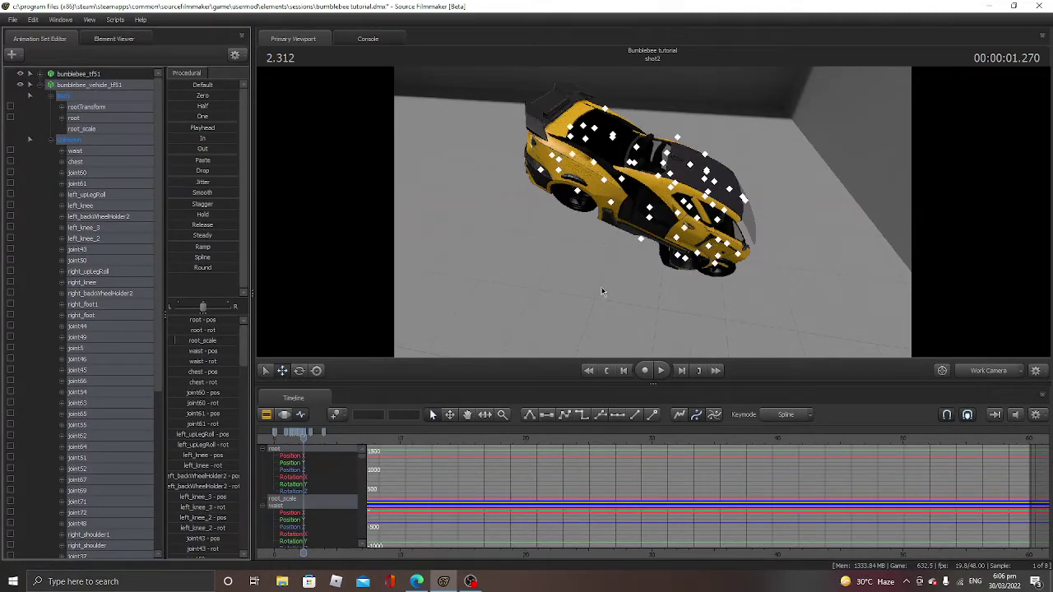
{"action": "left_click", "coordinate": [288, 372]}
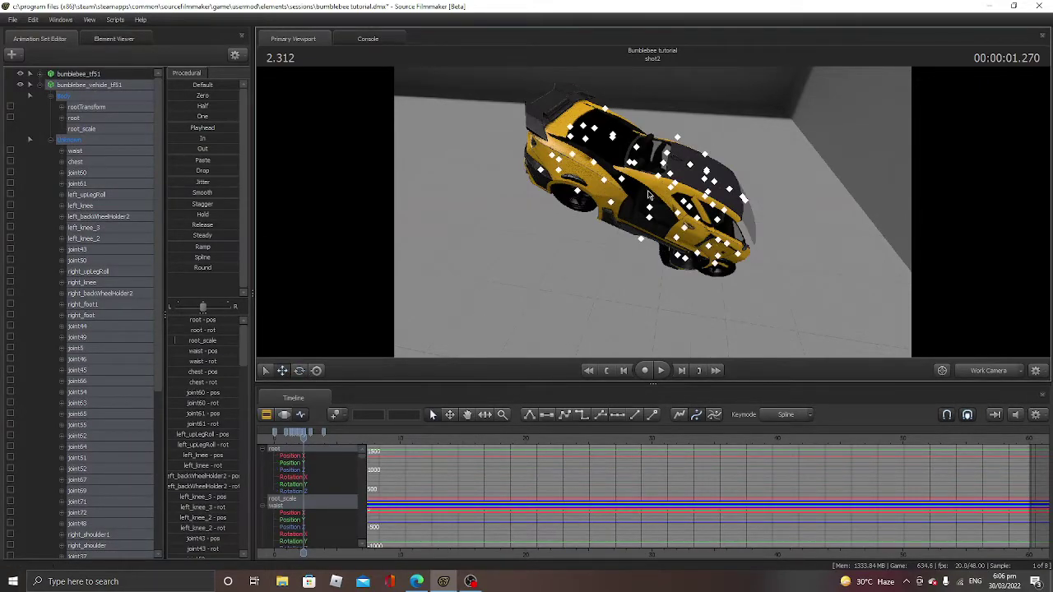
{"action": "left_click_drag", "start_coordinate": [665, 181], "coordinate": [675, 183]}
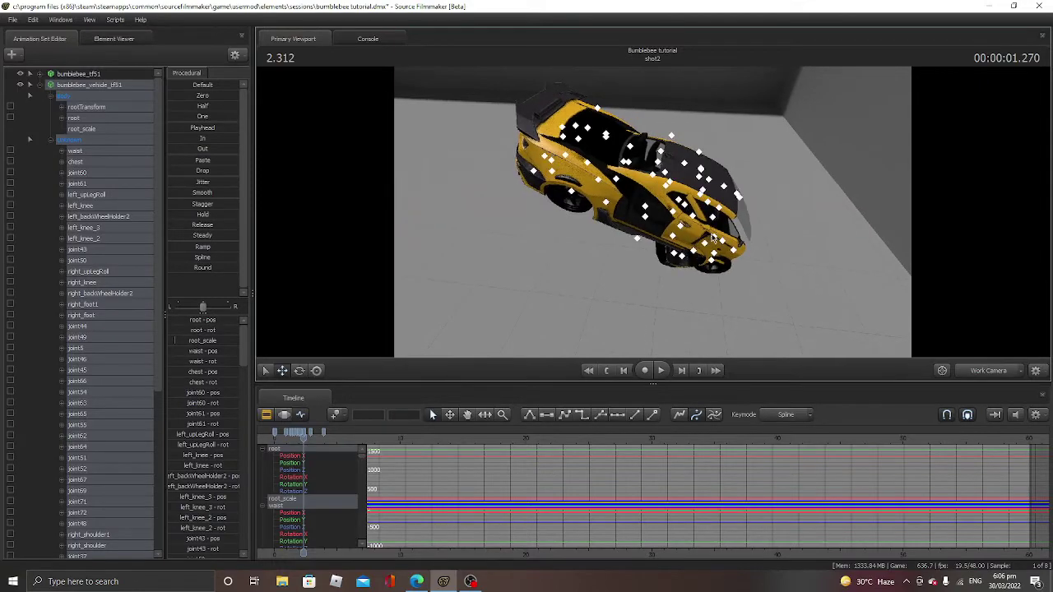
{"action": "left_click_drag", "start_coordinate": [324, 435], "coordinate": [302, 443]}
{"action": "left_click", "coordinate": [310, 434]}
{"action": "key", "text": "space"}
{"action": "key", "text": "space"}
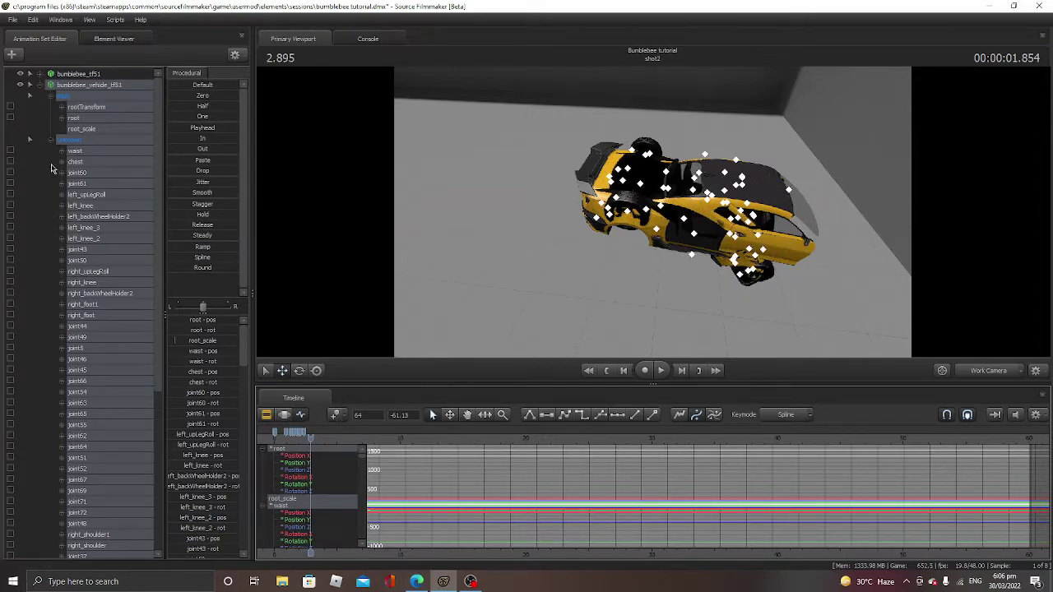
Key the vehicle's root_scale at full size at 2.395 seconds and reduce it to zero at 2.708 seconds.
{"action": "left_click", "coordinate": [82, 128]}
{"action": "left_click_drag", "start_coordinate": [308, 440], "coordinate": [303, 440]}
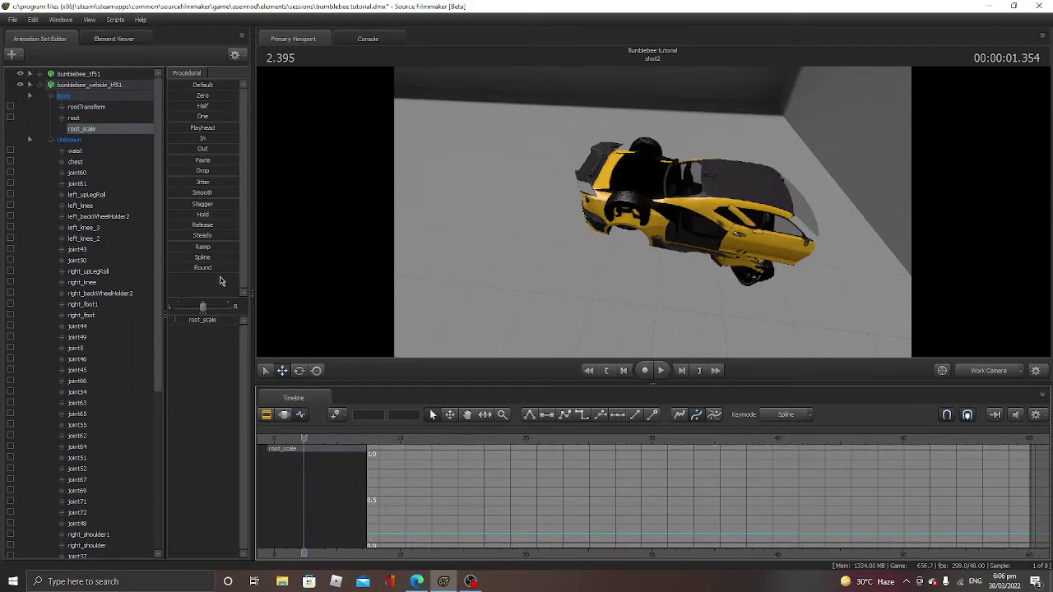
{"action": "left_click_drag", "start_coordinate": [174, 320], "coordinate": [172, 320]}
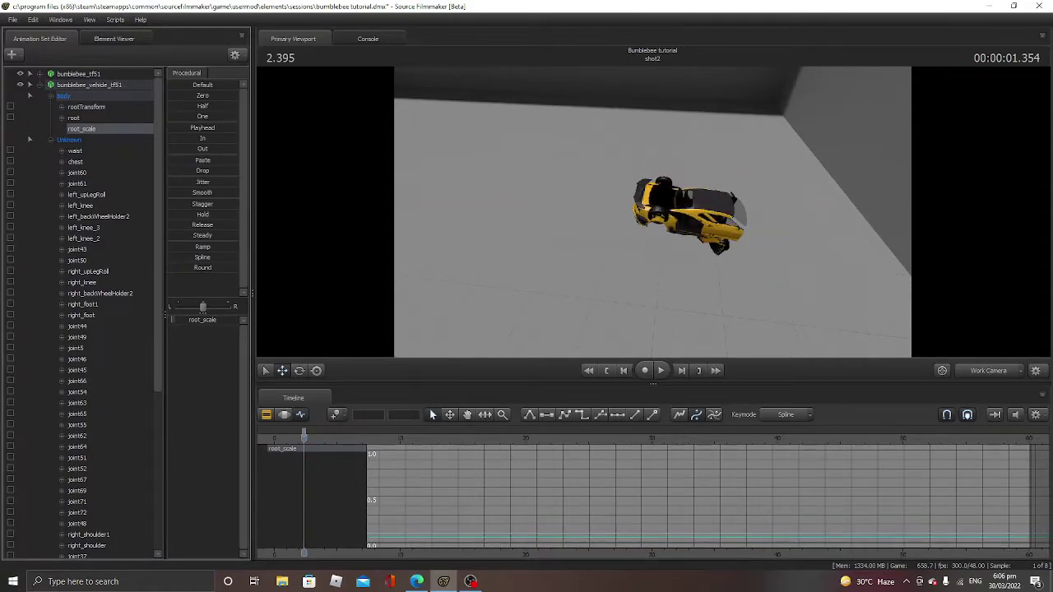
{"action": "key", "text": "ctrl+z"}
{"action": "mouse_move", "coordinate": [303, 438]}
{"action": "left_mouse_down"}
{"action": "mouse_move", "coordinate": [283, 442]}
{"action": "mouse_move", "coordinate": [303, 441]}
{"action": "left_mouse_up"}
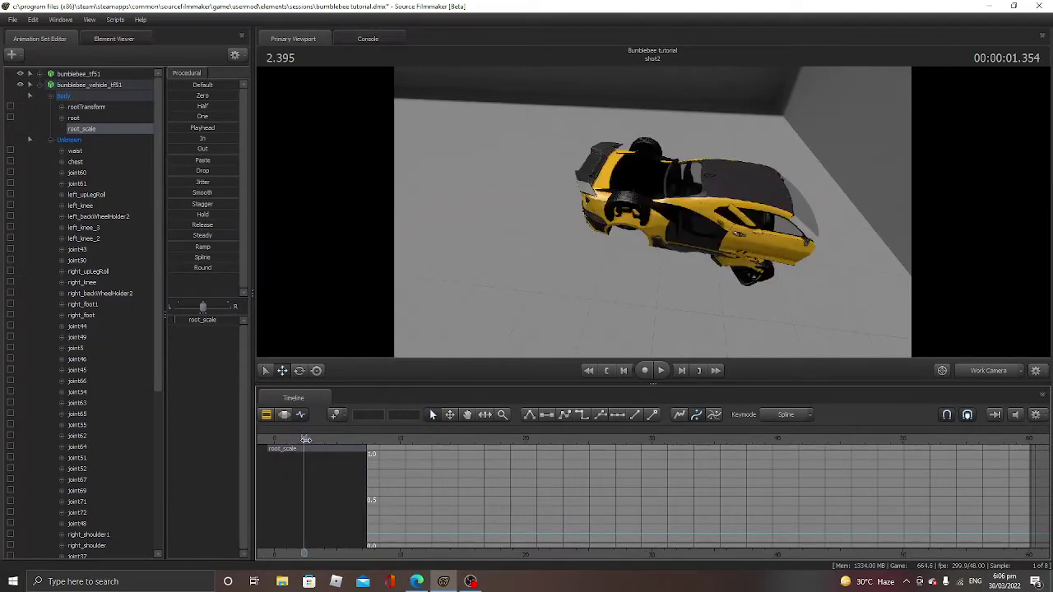
{"action": "mouse_move", "coordinate": [306, 441]}
{"action": "left_mouse_down"}
{"action": "mouse_move", "coordinate": [282, 447]}
{"action": "mouse_move", "coordinate": [307, 440]}
{"action": "left_mouse_up"}
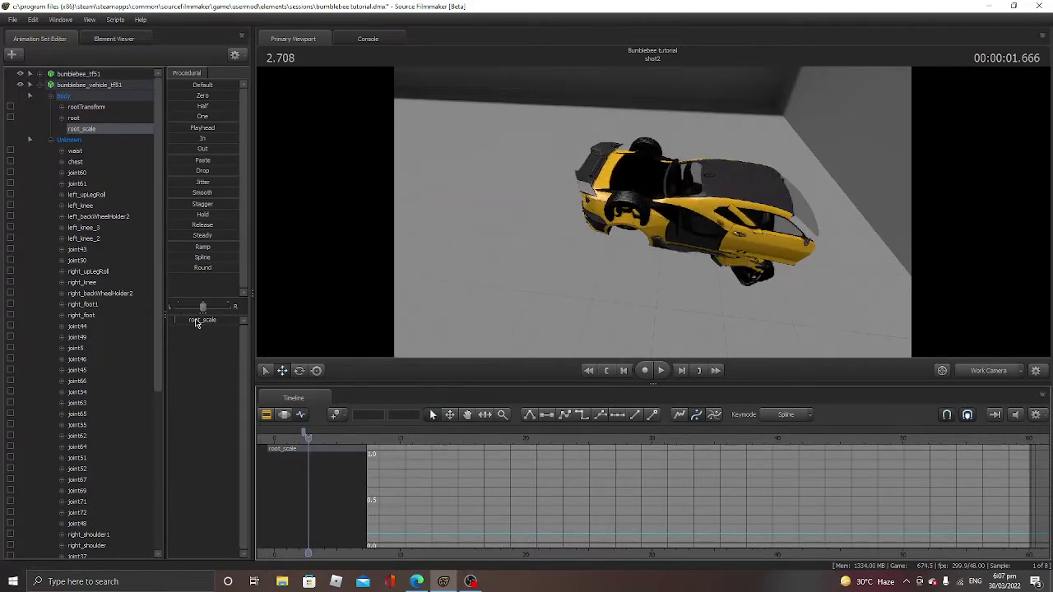
{"action": "left_click_drag", "start_coordinate": [177, 322], "coordinate": [170, 322]}
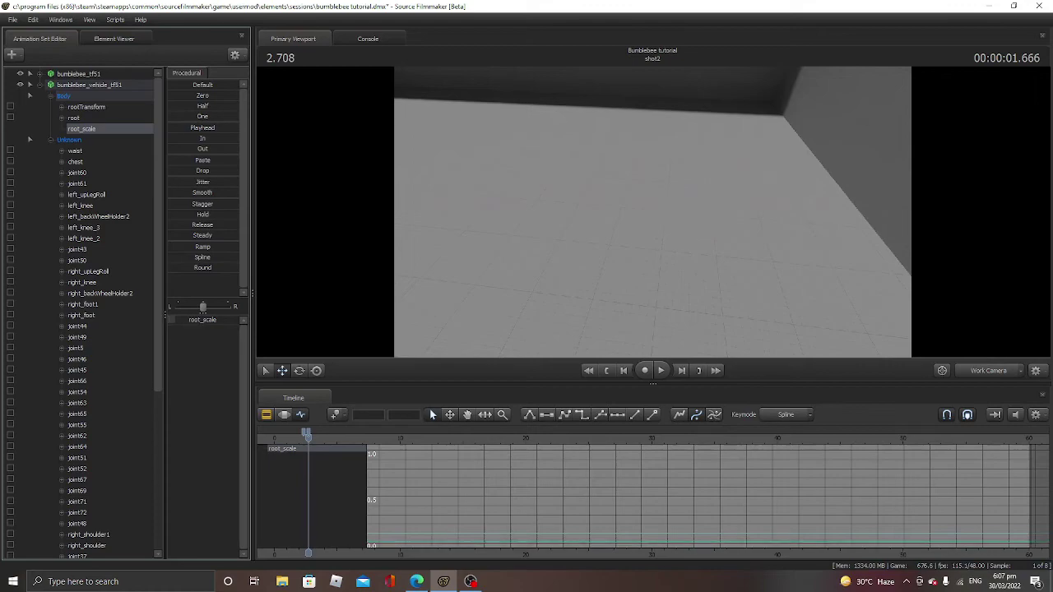
Shift the zero root_scale keyframe later to frame 164 and play back the shrinking.
{"action": "mouse_move", "coordinate": [307, 438]}
{"action": "left_mouse_down"}
{"action": "mouse_move", "coordinate": [297, 438]}
{"action": "mouse_move", "coordinate": [330, 431]}
{"action": "mouse_move", "coordinate": [299, 439]}
{"action": "mouse_move", "coordinate": [329, 453]}
{"action": "mouse_move", "coordinate": [317, 454]}
{"action": "left_mouse_up"}
{"action": "key", "text": "space"}
{"action": "left_click", "coordinate": [662, 214]}
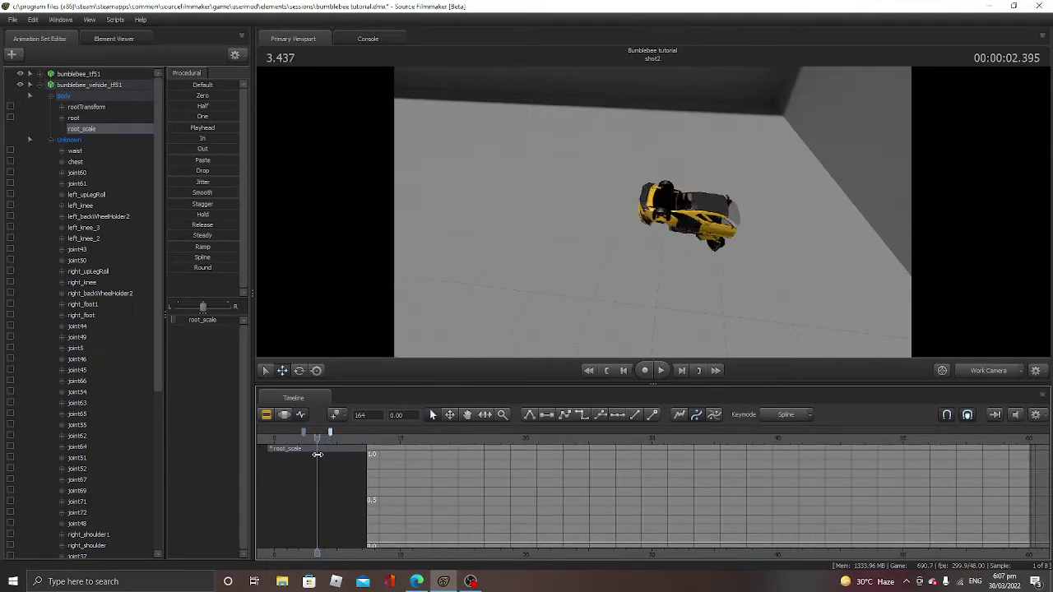
{"action": "left_click", "coordinate": [76, 119]}
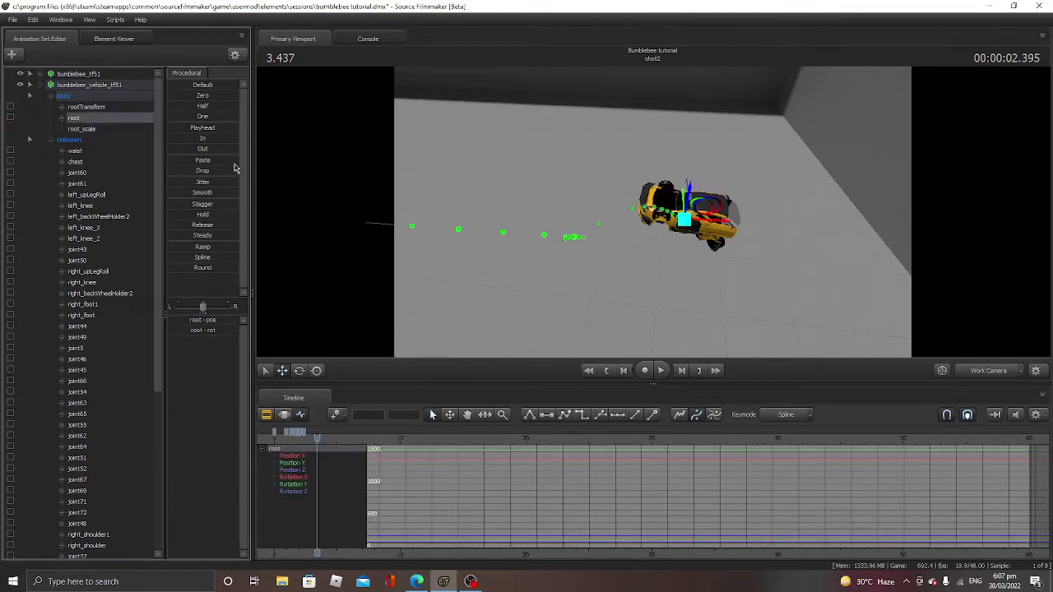
{"action": "left_click", "coordinate": [299, 371]}
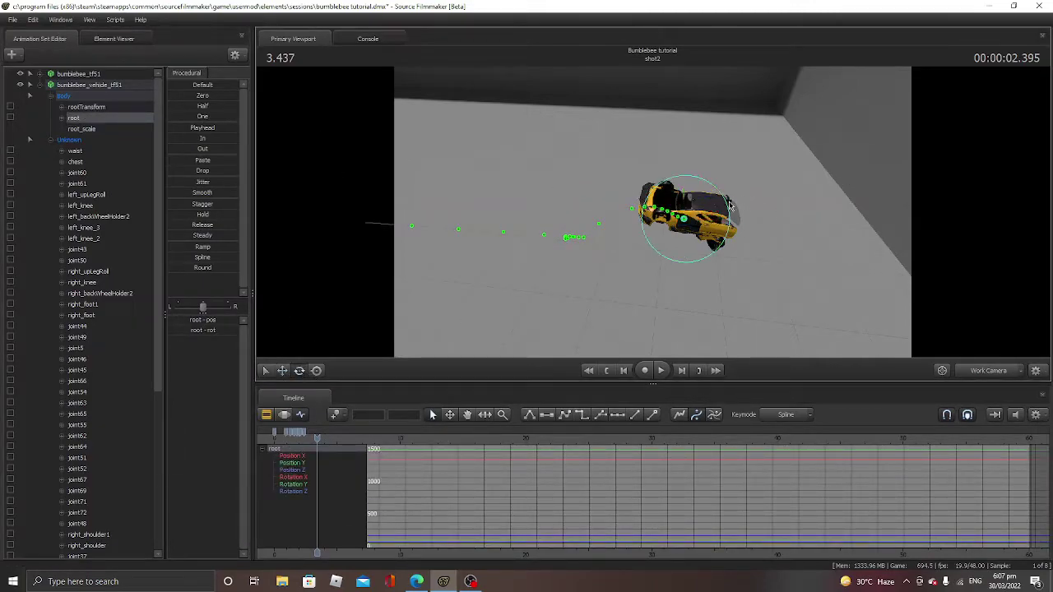
{"action": "left_click_drag", "start_coordinate": [708, 207], "coordinate": [664, 180]}
{"action": "key", "text": "ctrl+z"}
{"action": "left_click", "coordinate": [85, 108]}
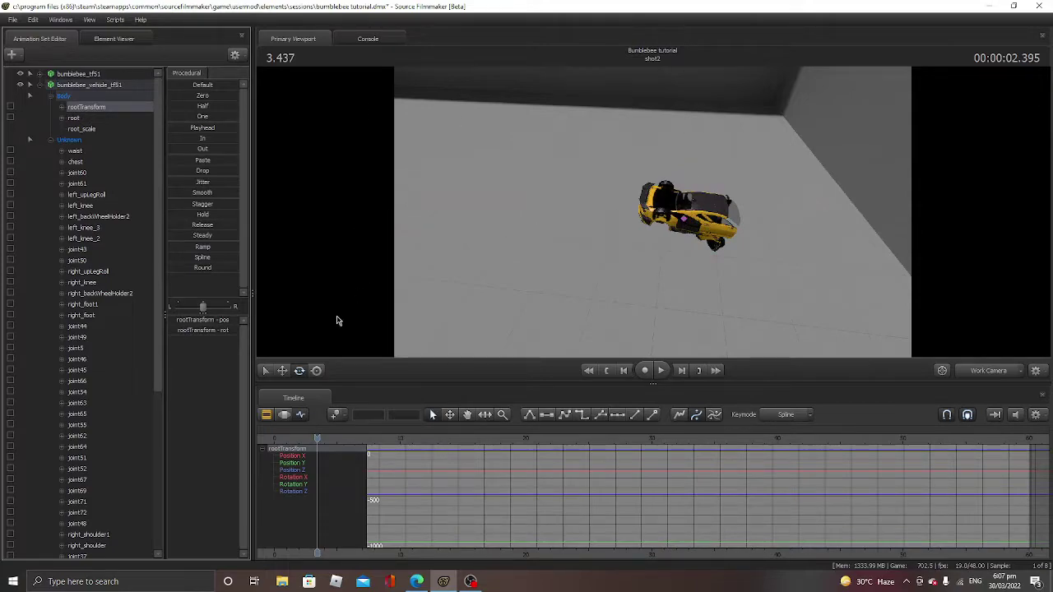
Rotate the vehicle's root control slightly at 2.395 seconds and play back the motion.
{"action": "left_click", "coordinate": [73, 118]}
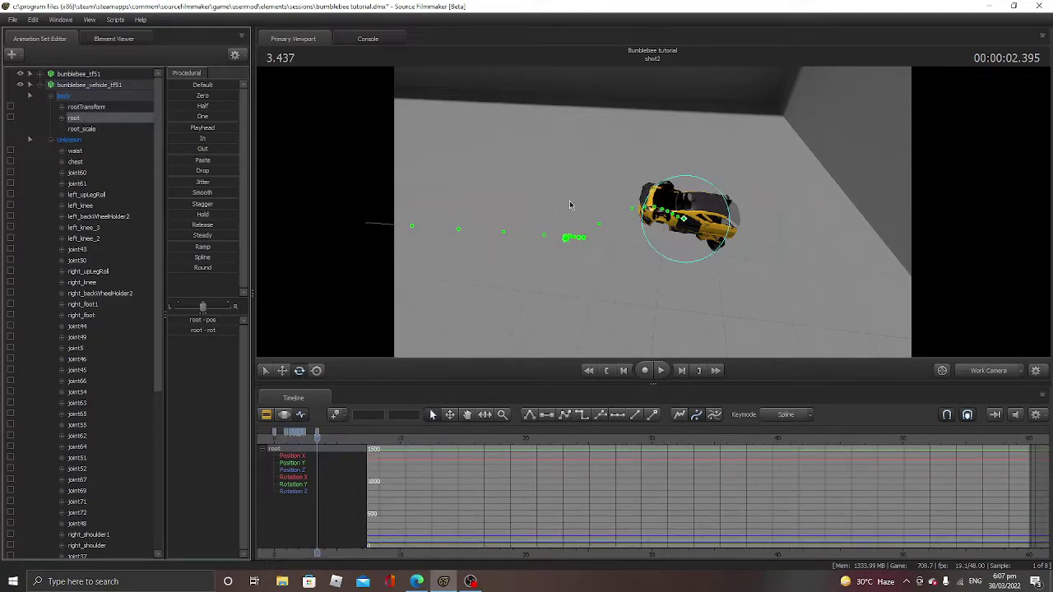
{"action": "left_click_drag", "start_coordinate": [698, 198], "coordinate": [718, 206]}
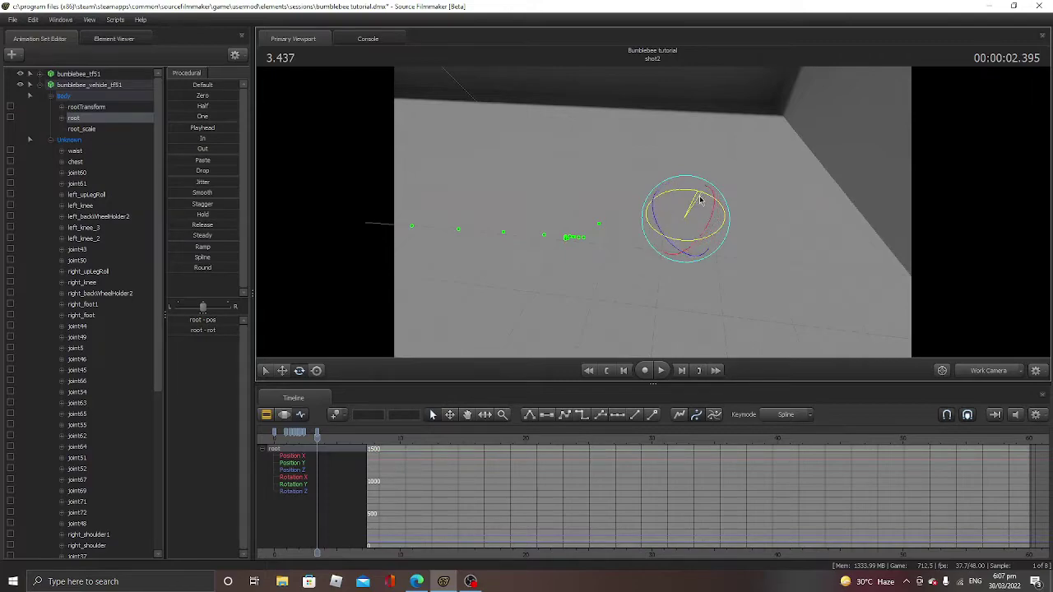
{"action": "left_click_drag", "start_coordinate": [695, 198], "coordinate": [705, 197]}
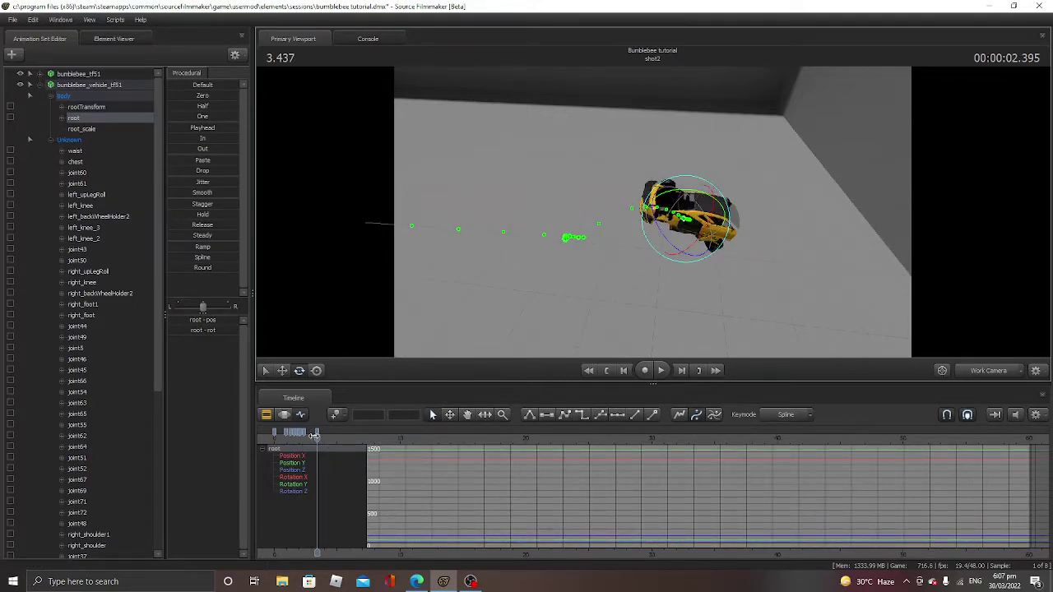
{"action": "key", "text": "space"}
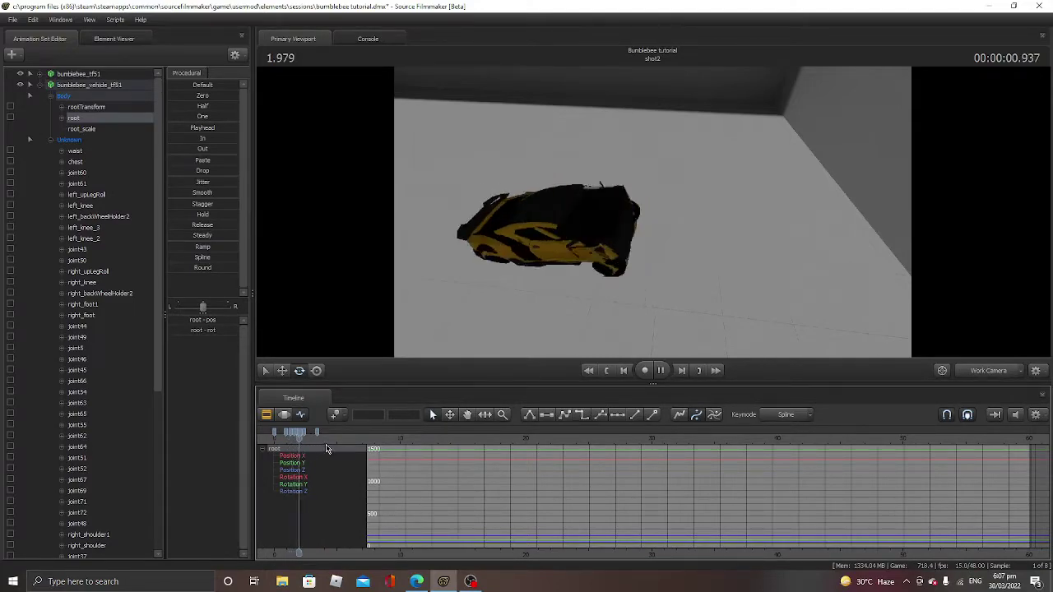
Shift the last root keyframe earlier to frame 84 and play back the car's turn in the air.
{"action": "left_click_drag", "start_coordinate": [318, 434], "coordinate": [312, 433]}
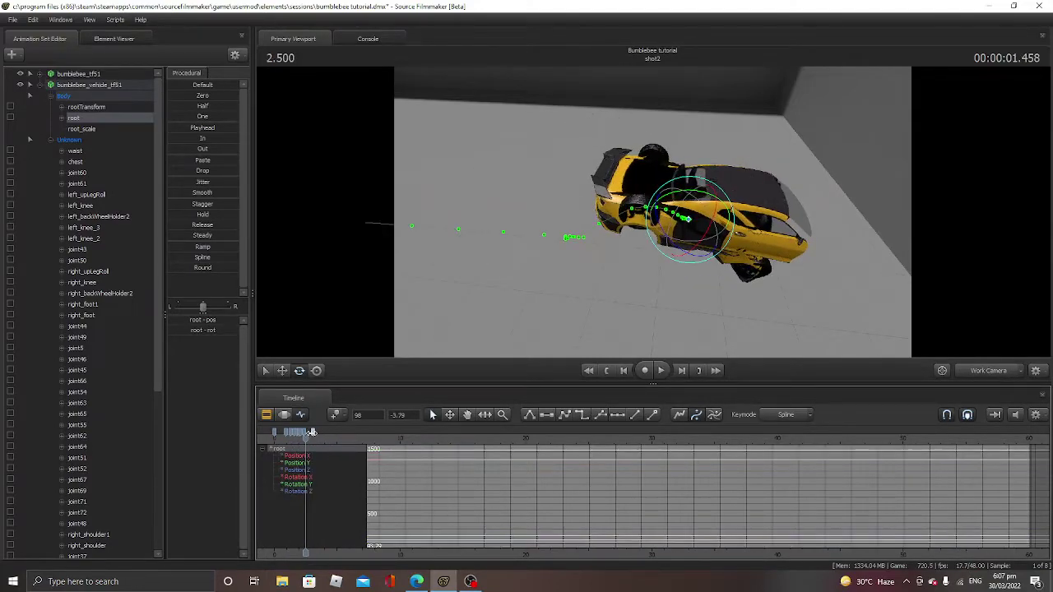
{"action": "key", "text": "space"}
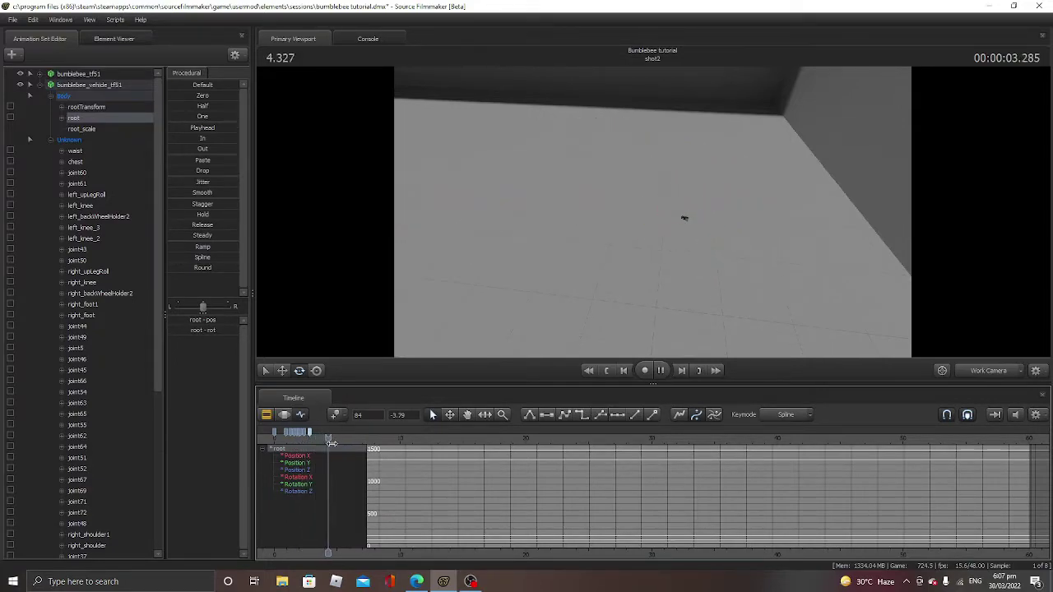
{"action": "key", "text": "space"}
{"action": "left_click_drag", "start_coordinate": [339, 444], "coordinate": [312, 448]}
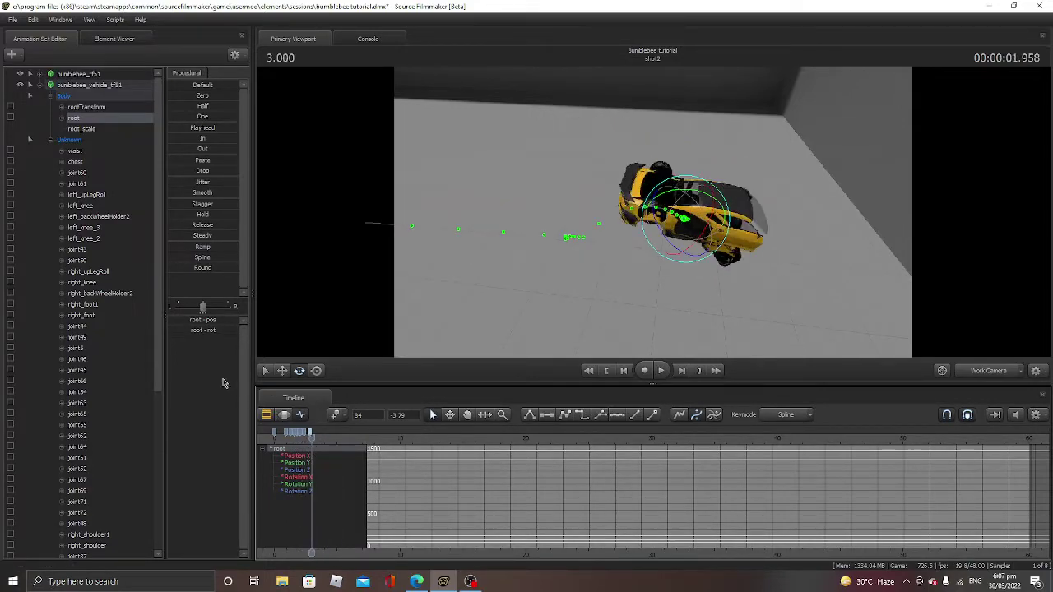
Shift the vehicle's zero root_scale keyframe earlier to frame 70 and play back the shrinking from a wider view.
{"action": "left_click", "coordinate": [82, 129]}
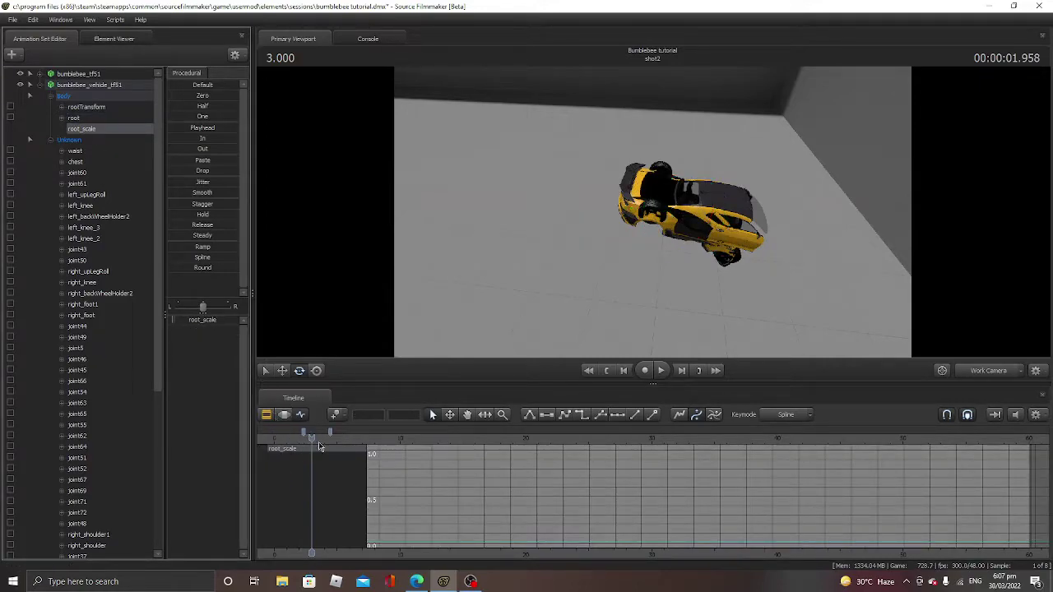
{"action": "mouse_move", "coordinate": [331, 434]}
{"action": "left_mouse_down"}
{"action": "mouse_move", "coordinate": [303, 445]}
{"action": "mouse_move", "coordinate": [313, 451]}
{"action": "left_mouse_up"}
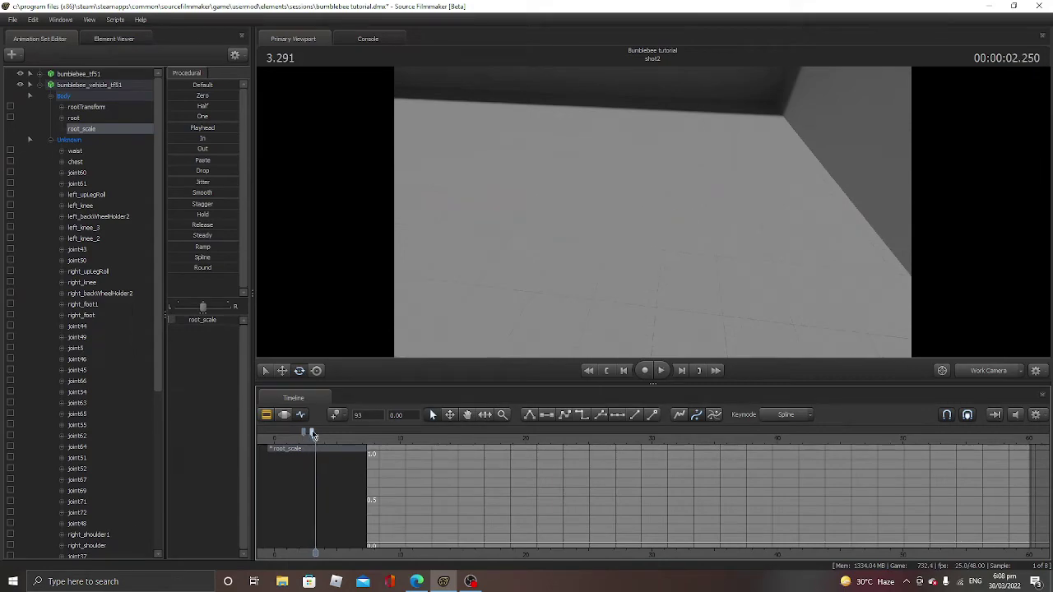
{"action": "left_click_drag", "start_coordinate": [314, 438], "coordinate": [310, 438]}
{"action": "left_click_drag", "start_coordinate": [653, 211], "coordinate": [614, 209]}
{"action": "left_click_drag", "start_coordinate": [306, 438], "coordinate": [286, 445]}
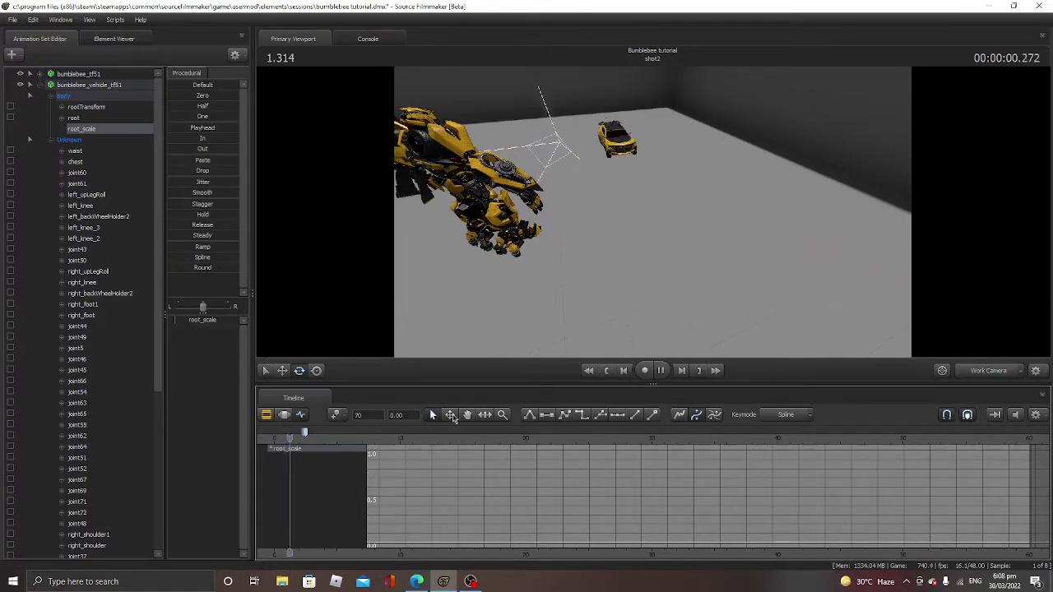
{"action": "key", "text": "space"}
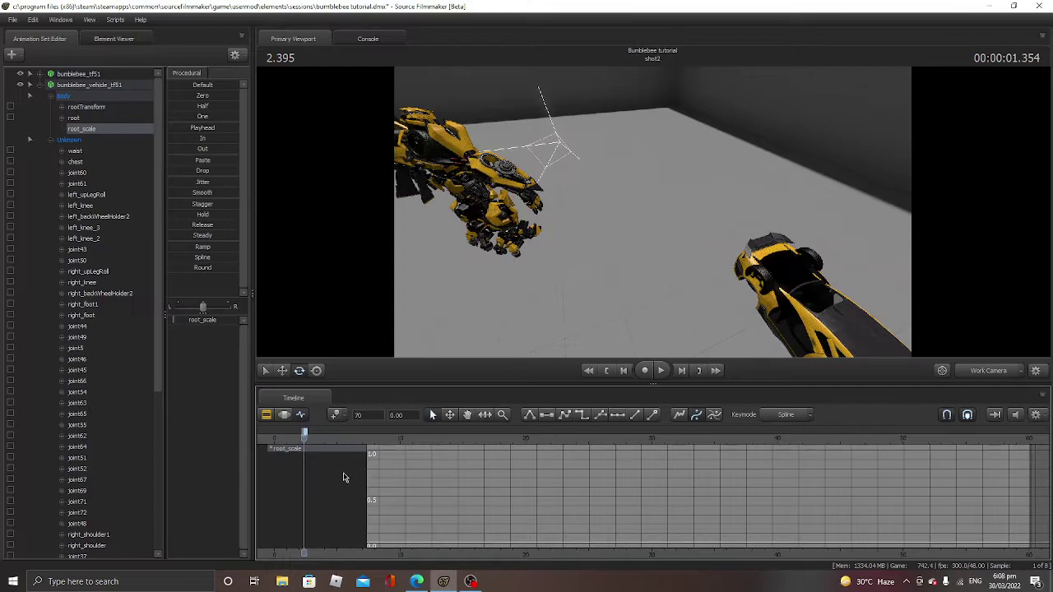
{"action": "left_click_drag", "start_coordinate": [303, 443], "coordinate": [303, 443]}
Try to rotate the vehicle's right_foot control at 1.312 seconds.
{"action": "left_click_drag", "start_coordinate": [625, 231], "coordinate": [653, 218]}
{"action": "key", "text": "ctrl"}
{"action": "left_click", "coordinate": [621, 284]}
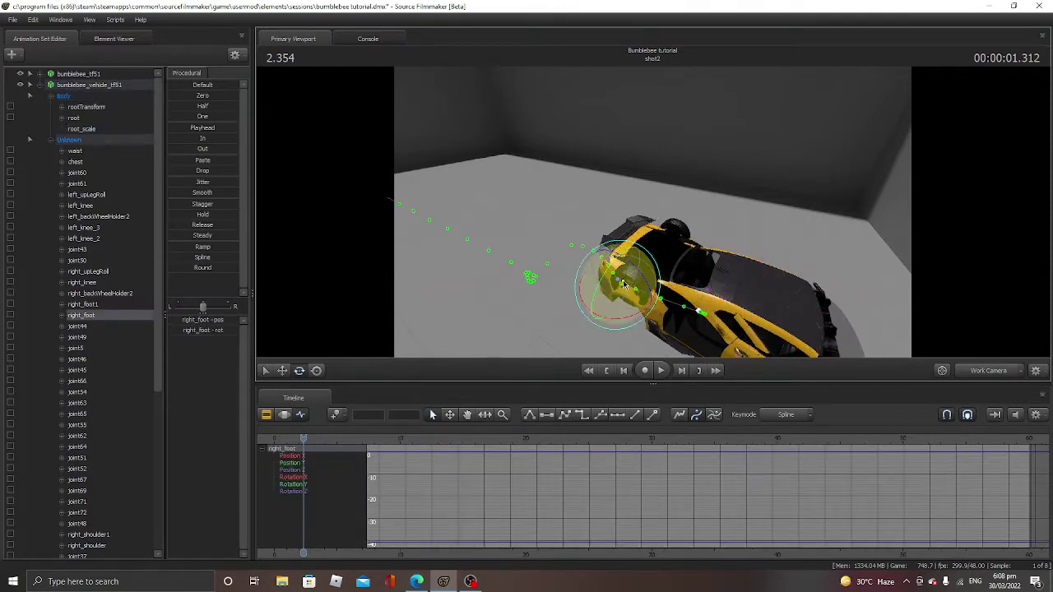
{"action": "left_click_drag", "start_coordinate": [640, 280], "coordinate": [651, 291]}
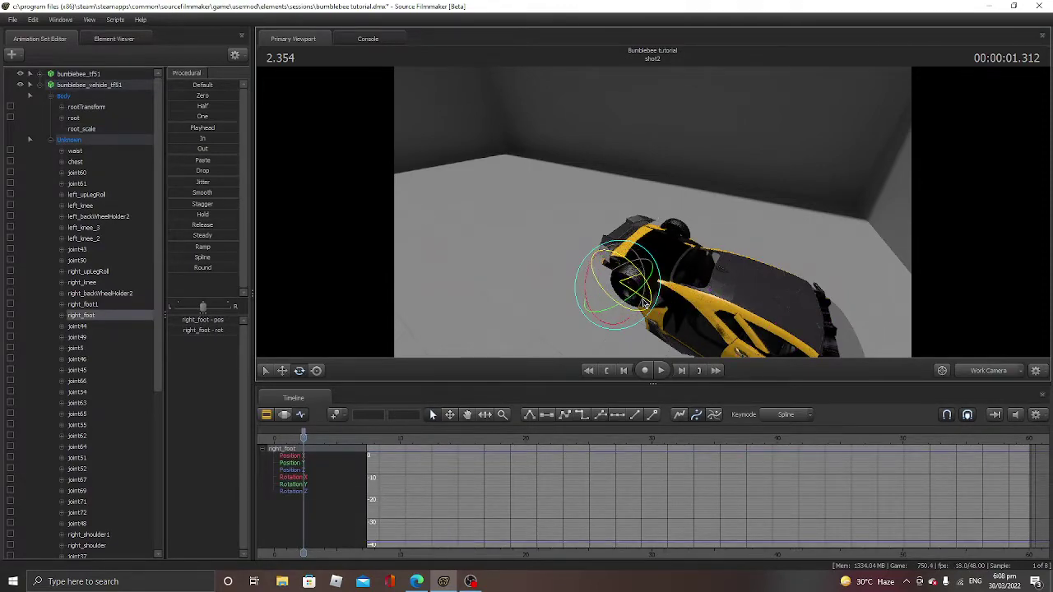
{"action": "key", "text": "ctrl+z"}
Examine the leaping car from several angles between 0.916 and 1.354 seconds.
{"action": "left_click_drag", "start_coordinate": [678, 225], "coordinate": [647, 215]}
{"action": "left_click_drag", "start_coordinate": [304, 445], "coordinate": [299, 442]}
{"action": "left_click_drag", "start_coordinate": [551, 253], "coordinate": [555, 257]}
{"action": "key", "text": "w"}
{"action": "left_click_drag", "start_coordinate": [698, 191], "coordinate": [654, 226]}
{"action": "left_click_drag", "start_coordinate": [576, 191], "coordinate": [653, 216]}
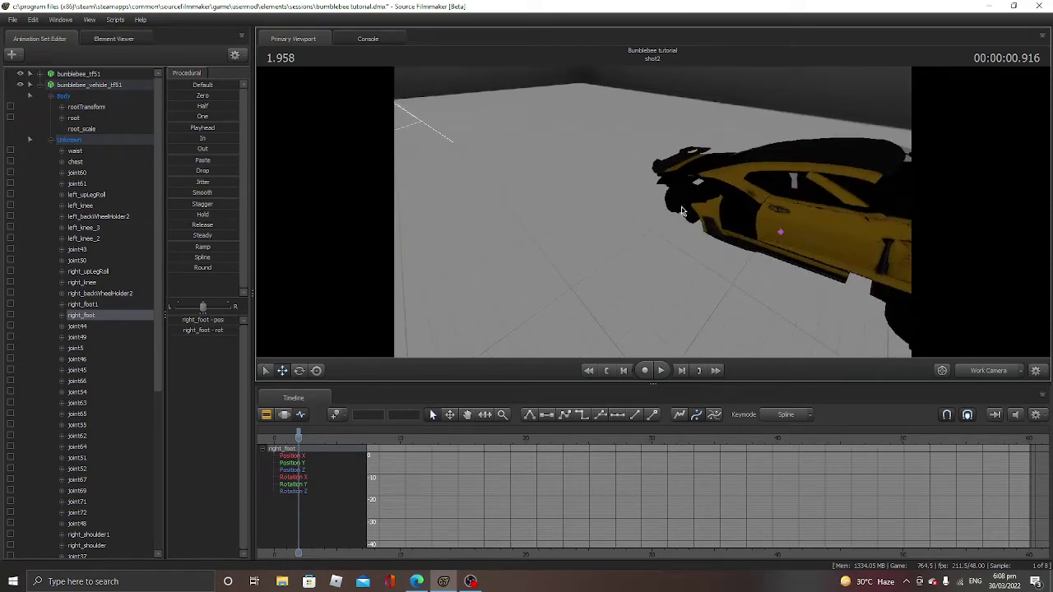
{"action": "left_click_drag", "start_coordinate": [653, 212], "coordinate": [572, 193]}
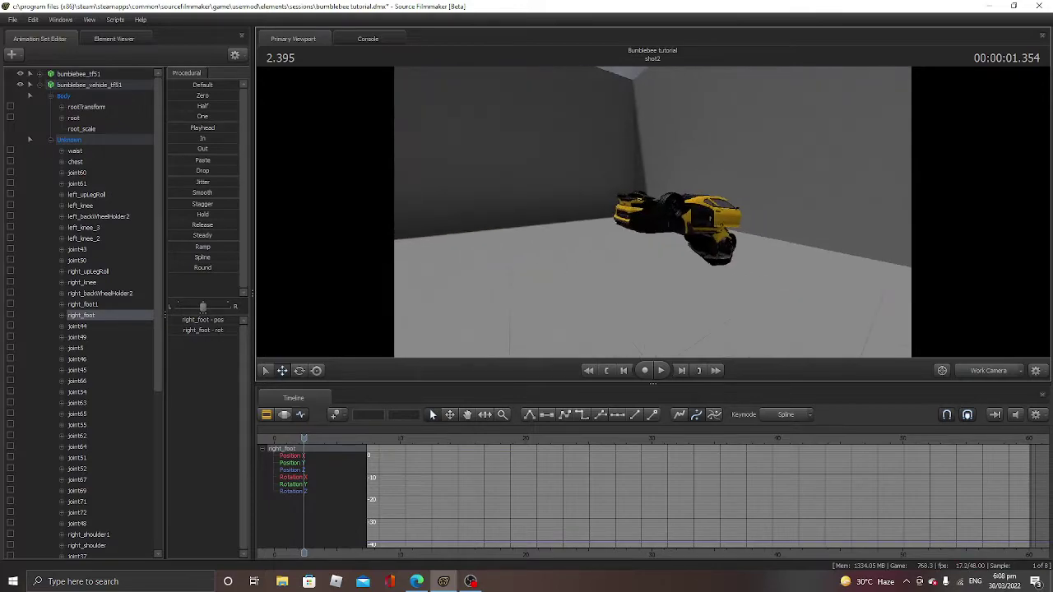
{"action": "key", "text": "w"}
{"action": "mouse_move", "coordinate": [653, 212]}
{"action": "left_mouse_down"}
{"action": "mouse_move", "coordinate": [629, 164]}
{"action": "mouse_move", "coordinate": [653, 216]}
{"action": "left_mouse_up"}
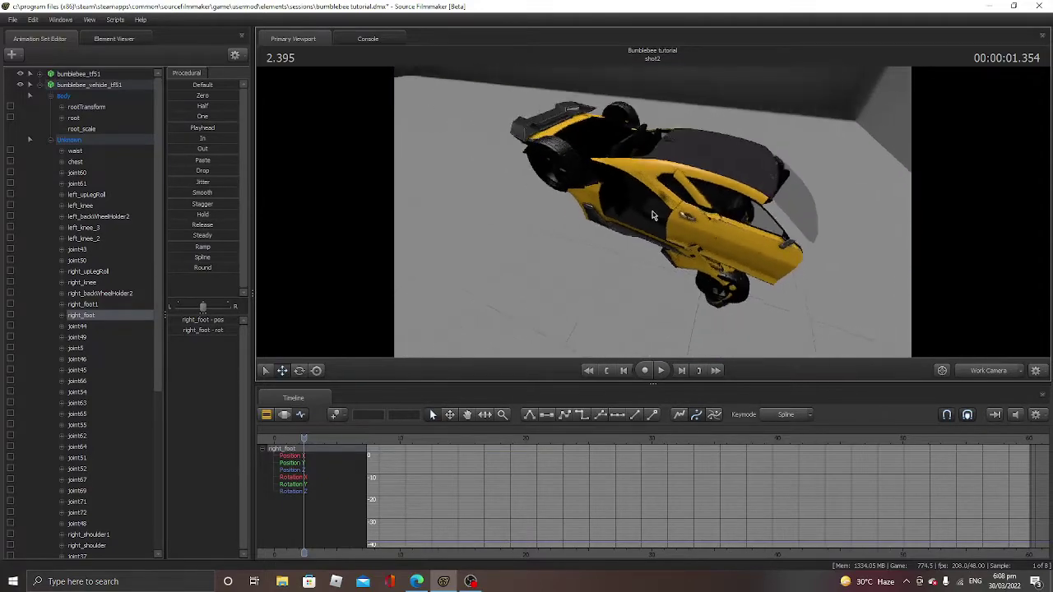
Play and step through the car's drive and leap to check the motion near the robot.
{"action": "key", "text": "space"}
{"action": "left_click_drag", "start_coordinate": [681, 179], "coordinate": [651, 208]}
{"action": "key", "text": "Left"}
{"action": "key", "text": "Left"}
{"action": "key", "text": "Left"}
{"action": "key", "text": "Left"}
{"action": "key", "text": "Left"}
{"action": "key", "text": "Left"}
{"action": "key", "text": "Left"}
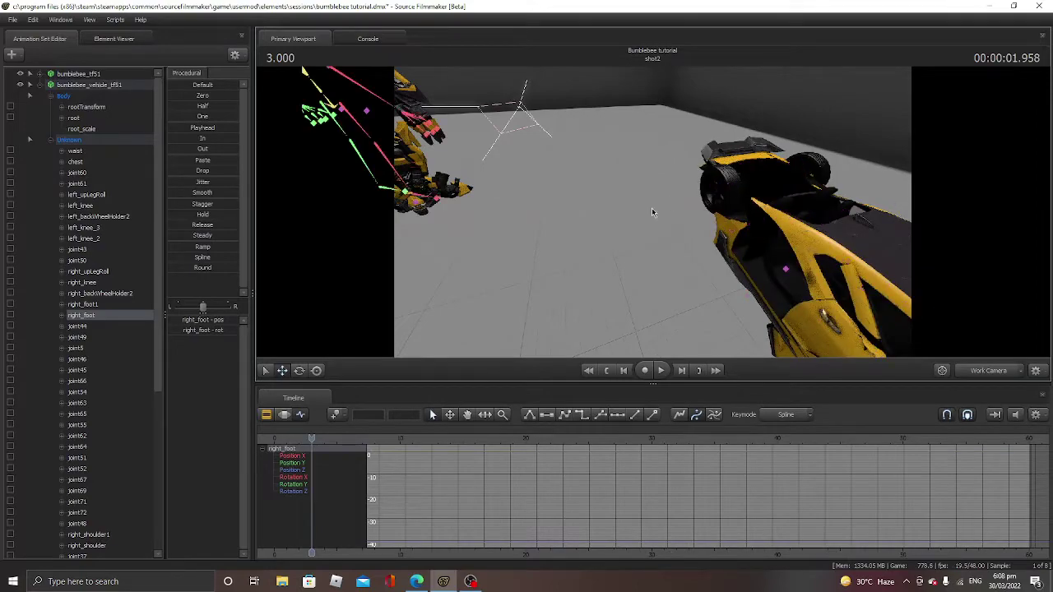
{"action": "key", "text": "Up"}
{"action": "key", "text": "Down"}
{"action": "key", "text": "Down"}
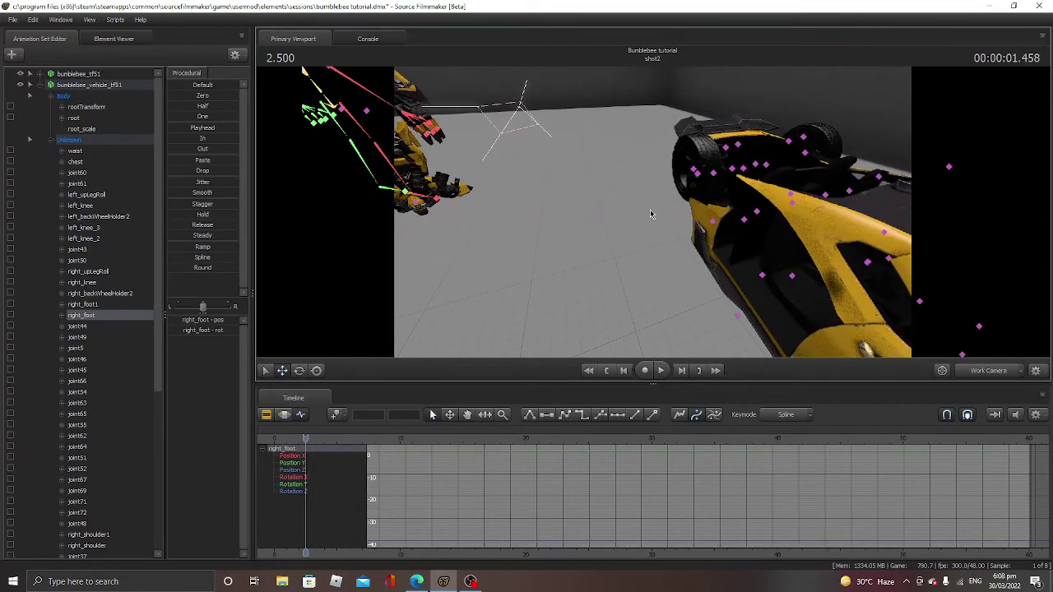
{"action": "key", "text": "ctrl+z"}
{"action": "key", "text": "ctrl+z"}
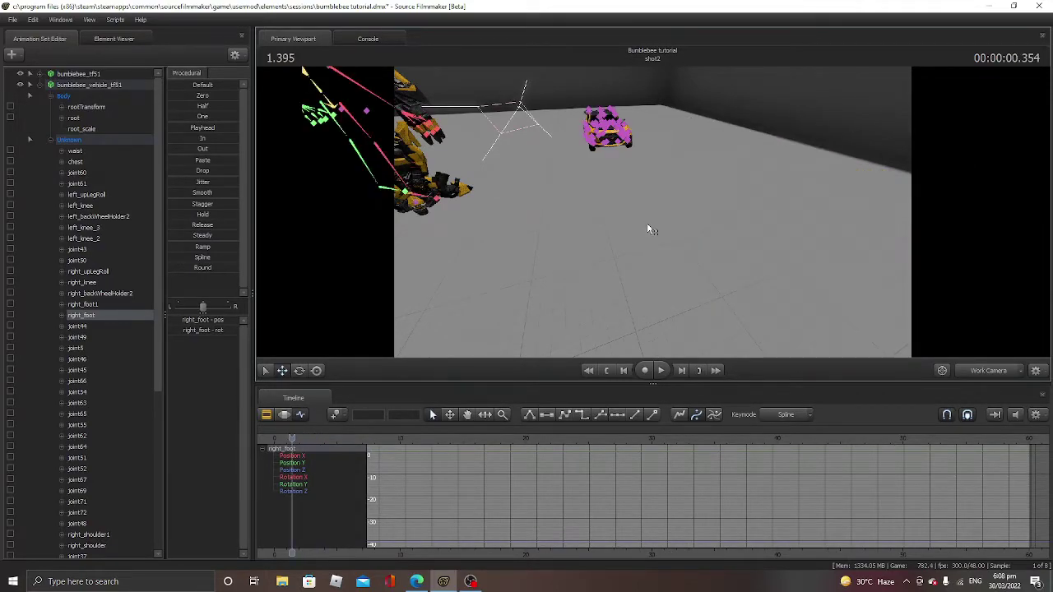
{"action": "key", "text": "space"}
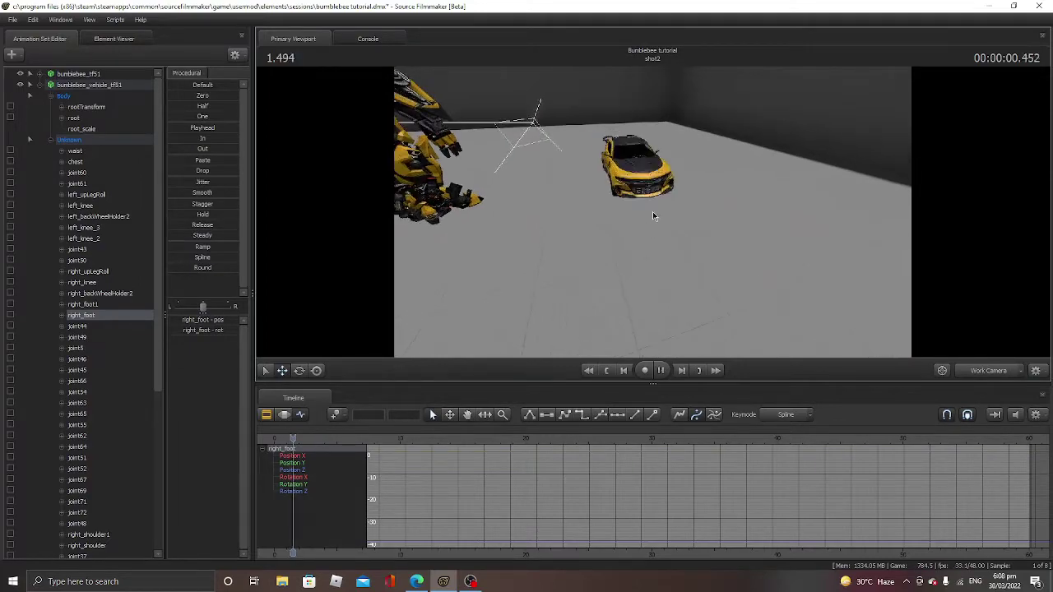
{"action": "key", "text": "space"}
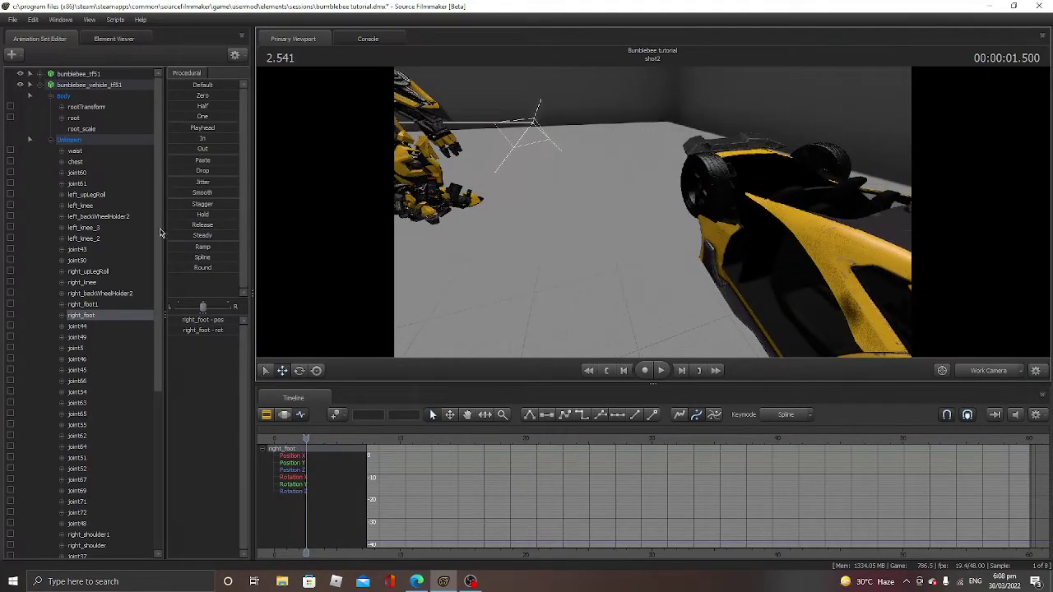
Move the vehicle's right_foot1 control at 1.500 seconds and check the wheel up close.
{"action": "left_click", "coordinate": [86, 314]}
{"action": "mouse_move", "coordinate": [526, 247]}
{"action": "left_mouse_down"}
{"action": "mouse_move", "coordinate": [486, 198]}
{"action": "mouse_move", "coordinate": [522, 247]}
{"action": "mouse_move", "coordinate": [534, 243]}
{"action": "left_mouse_up"}
{"action": "left_click", "coordinate": [88, 305]}
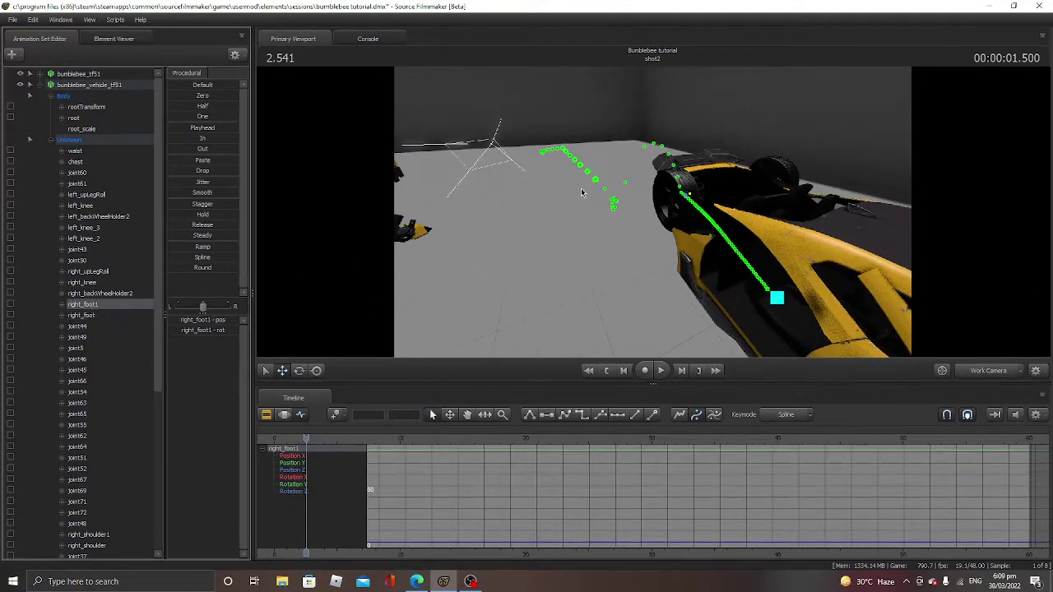
{"action": "left_click", "coordinate": [299, 371]}
{"action": "left_click", "coordinate": [283, 371]}
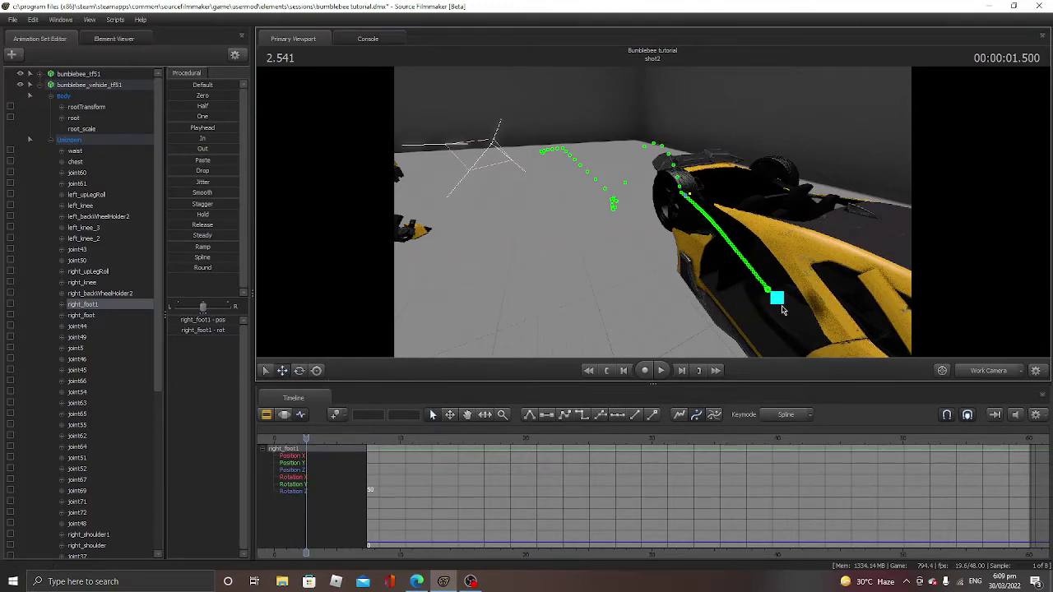
{"action": "left_click_drag", "start_coordinate": [792, 310], "coordinate": [831, 298]}
{"action": "left_click_drag", "start_coordinate": [613, 218], "coordinate": [794, 141]}
Play back the leap up to 1.458 seconds and view the car alongside the robot.
{"action": "key", "text": "space"}
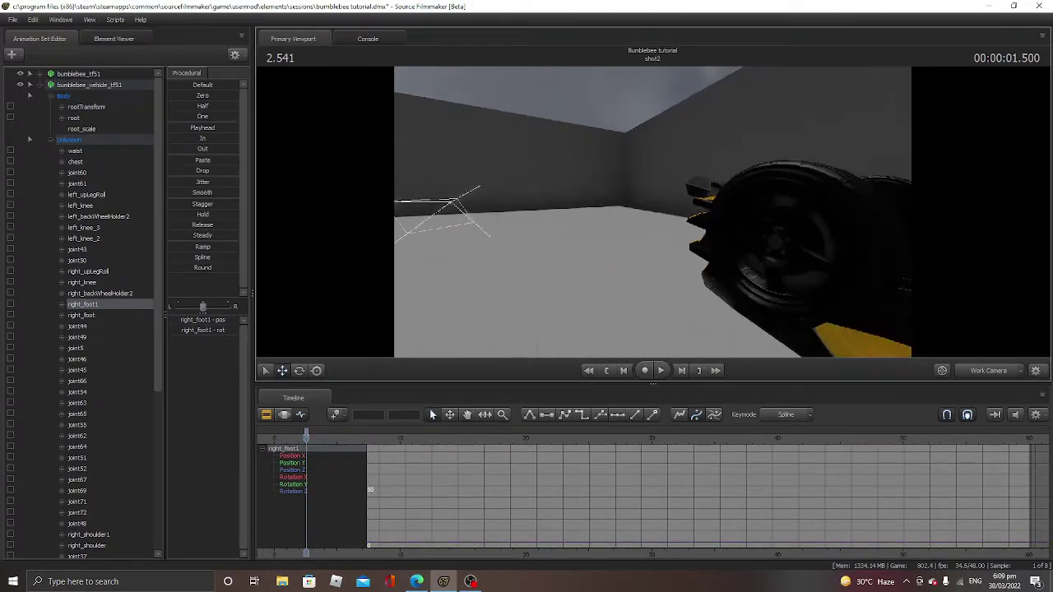
{"action": "left_click", "coordinate": [338, 437]}
{"action": "left_click_drag", "start_coordinate": [337, 436], "coordinate": [285, 445]}
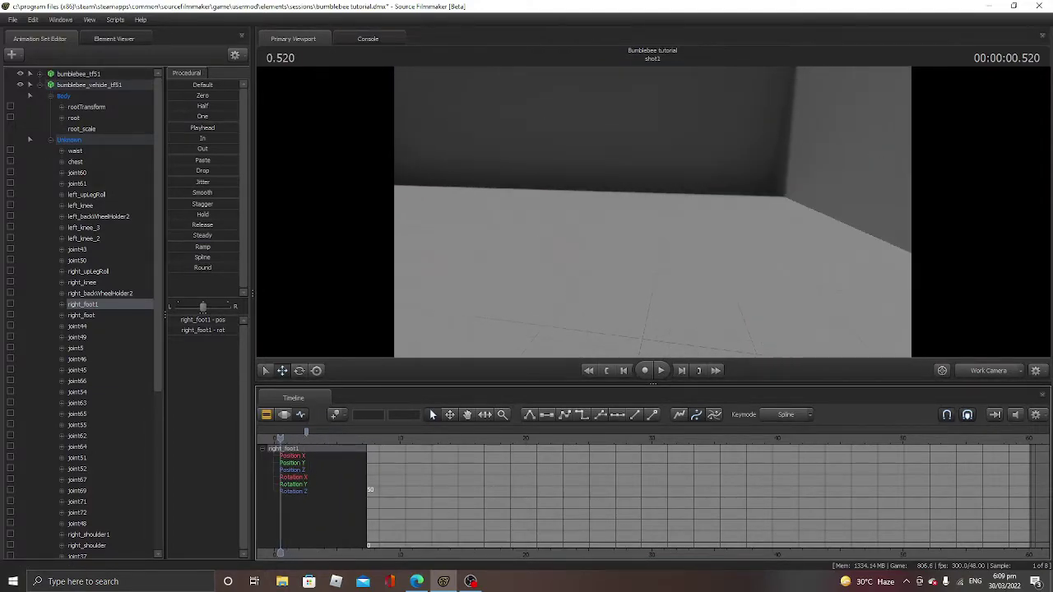
{"action": "key", "text": "space"}
{"action": "left_click_drag", "start_coordinate": [663, 211], "coordinate": [561, 181]}
{"action": "key", "text": "space"}
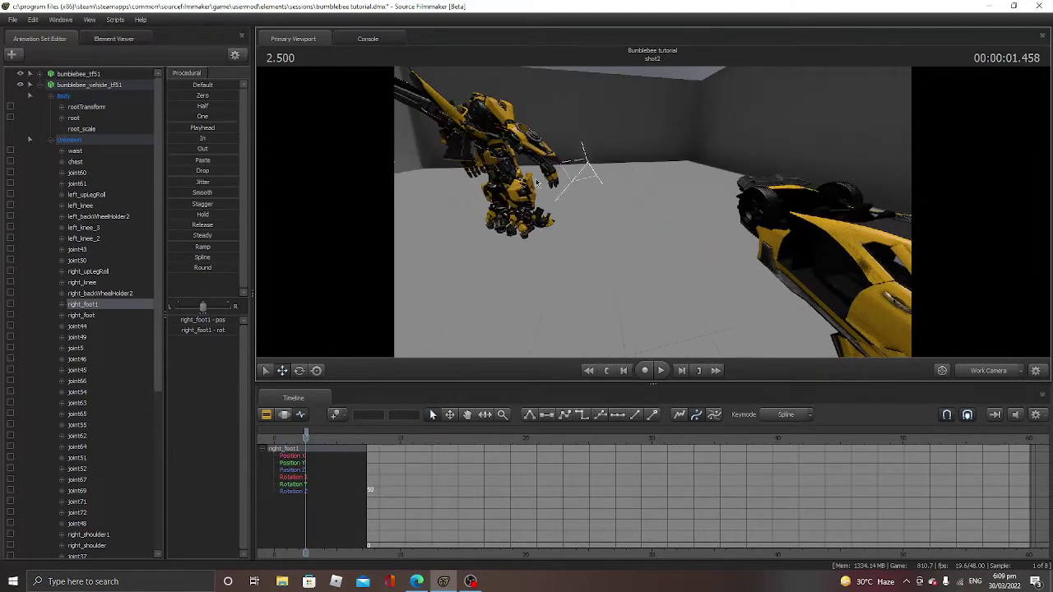
{"action": "left_click_drag", "start_coordinate": [614, 207], "coordinate": [582, 187]}
{"action": "key", "text": "s"}
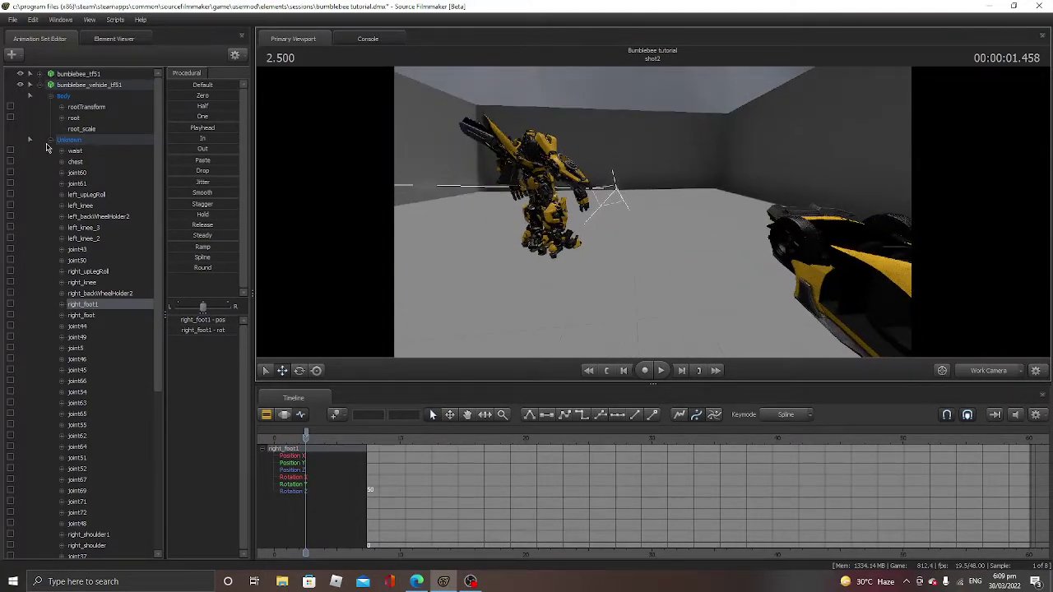
Collapse the vehicle's control groups and try to move the whole bumblebee_tf51 robot at 1.458 seconds.
{"action": "left_click", "coordinate": [50, 140]}
{"action": "left_click", "coordinate": [40, 85]}
{"action": "left_click", "coordinate": [74, 76]}
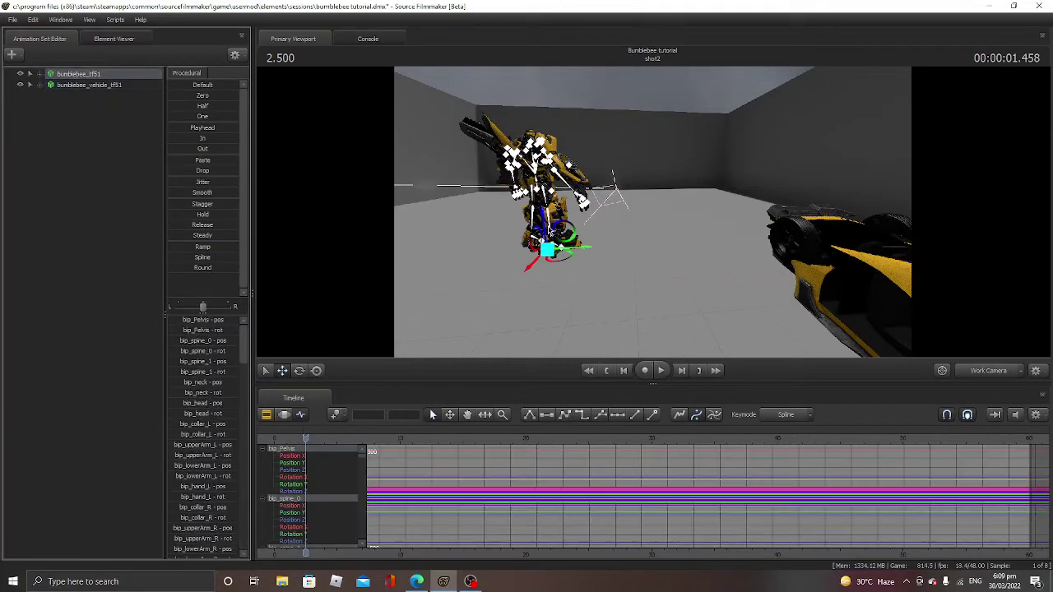
{"action": "left_click_drag", "start_coordinate": [553, 255], "coordinate": [650, 304]}
{"action": "key", "text": "ctrl+z"}
{"action": "key", "text": "ctrl+z"}
Expand the Body controls of bumblebee_tf51, select bip_Pelvis and try a transform on it, undoing the change.
{"action": "left_click", "coordinate": [40, 74]}
{"action": "left_click", "coordinate": [50, 96]}
{"action": "left_click", "coordinate": [50, 97]}
{"action": "left_click", "coordinate": [50, 86]}
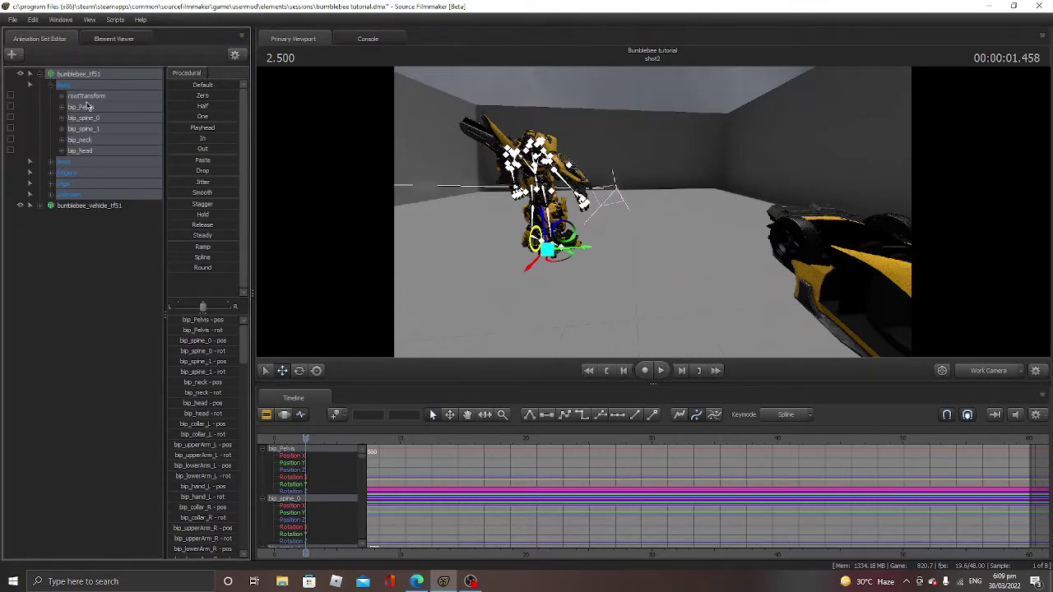
{"action": "left_click", "coordinate": [85, 107]}
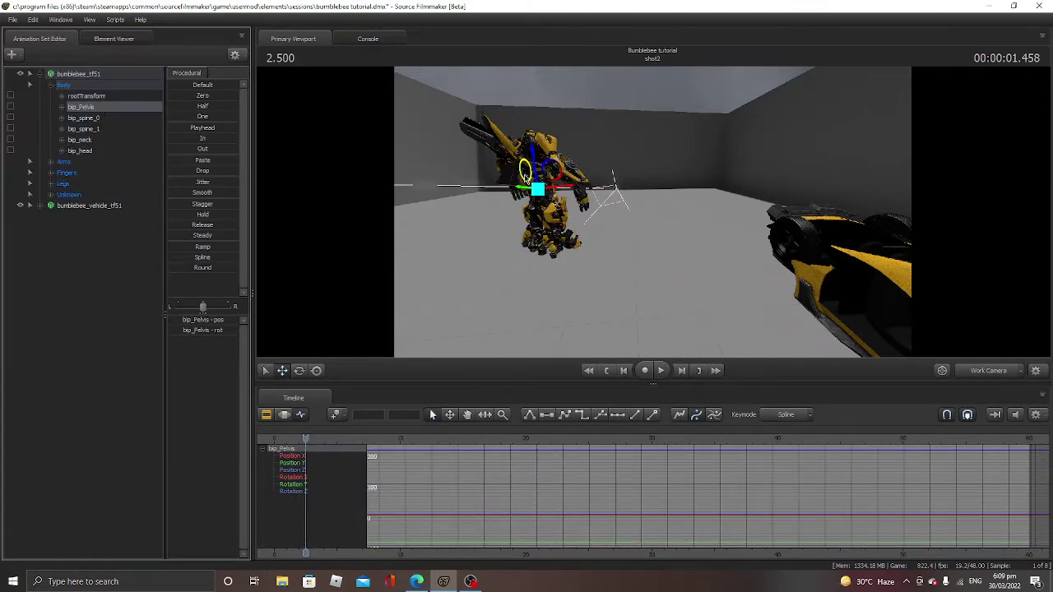
{"action": "left_click_drag", "start_coordinate": [550, 177], "coordinate": [568, 182]}
{"action": "key", "text": "ctrl+z"}
Rotate the robot's bip_Pelvis at 1.458 seconds, checking its orientation from several sides.
{"action": "left_click_drag", "start_coordinate": [686, 207], "coordinate": [466, 211]}
{"action": "key", "text": "w"}
{"action": "key", "text": "d"}
{"action": "key", "text": "s"}
{"action": "left_click_drag", "start_coordinate": [813, 250], "coordinate": [570, 223]}
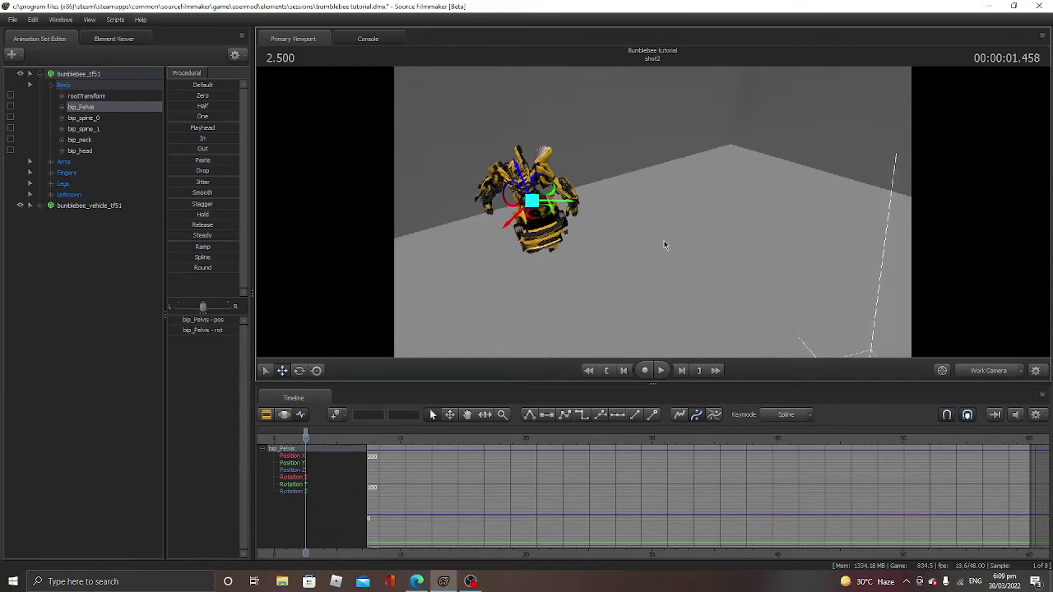
{"action": "left_click", "coordinate": [297, 371]}
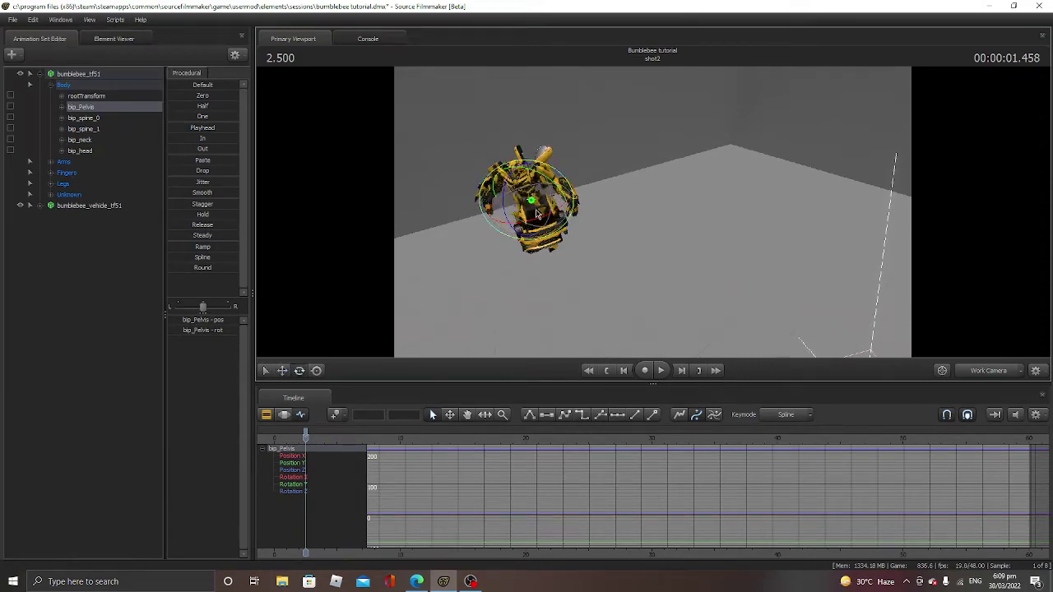
{"action": "left_click_drag", "start_coordinate": [588, 160], "coordinate": [317, 168]}
{"action": "key", "text": "w"}
{"action": "key", "text": "w"}
{"action": "key", "text": "s"}
{"action": "key", "text": "s"}
{"action": "left_click_drag", "start_coordinate": [653, 212], "coordinate": [632, 203]}
{"action": "left_click", "coordinate": [89, 588]}
{"action": "left_click", "coordinate": [89, 586]}
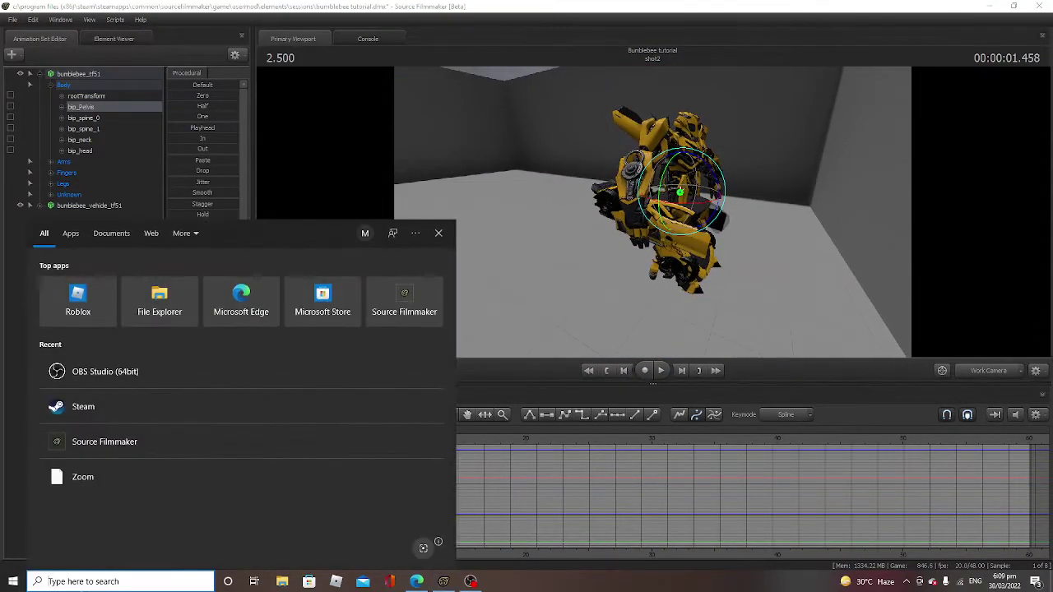
{"action": "type", "text": "now "}
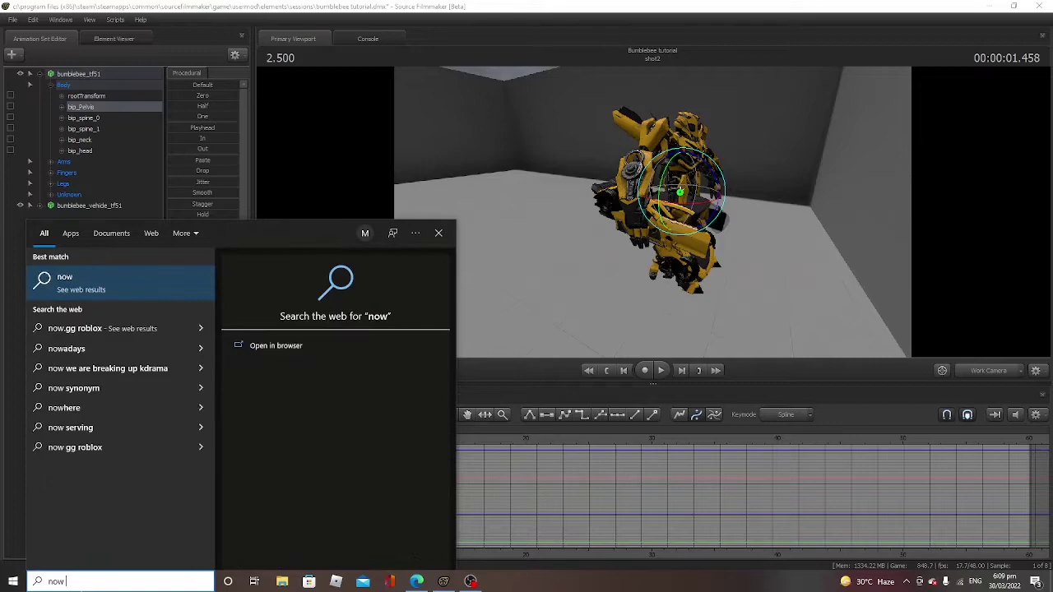
{"action": "type", "text": "do this glitch"}
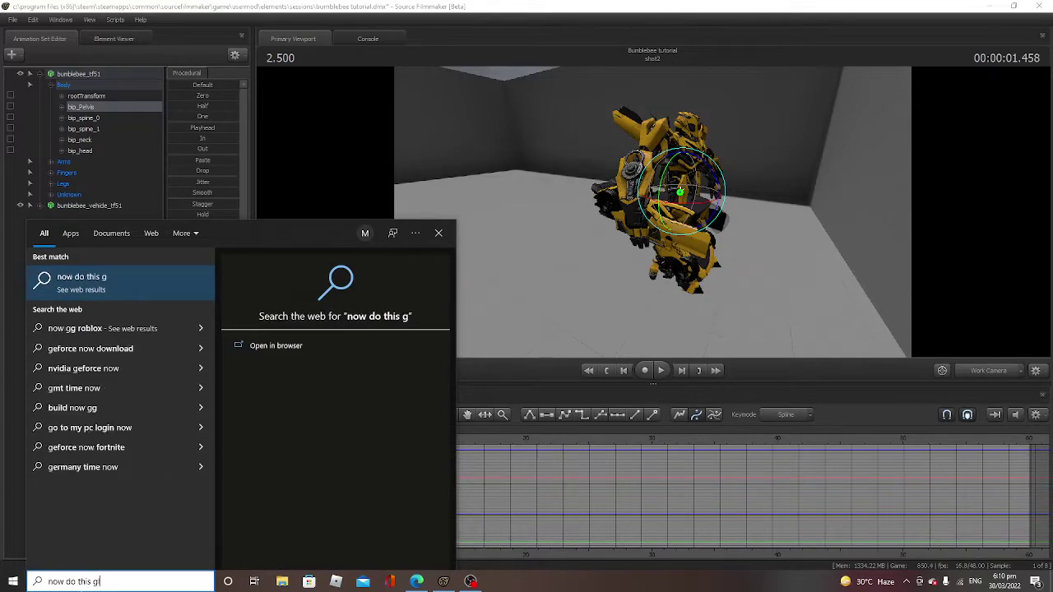
{"action": "key", "text": "BackSpace"}
{"action": "key", "text": "BackSpace"}
{"action": "key", "text": "BackSpace"}
{"action": "key", "text": "BackSpace"}
{"action": "key", "text": "BackSpace"}
{"action": "key", "text": "BackSpace"}
{"action": "key", "text": "BackSpace"}
{"action": "key", "text": "BackSpace"}
{"action": "key", "text": "BackSpace"}
{"action": "key", "text": "BackSpace"}
{"action": "key", "text": "BackSpace"}
{"action": "key", "text": "BackSpace"}
{"action": "key", "text": "BackSpace"}
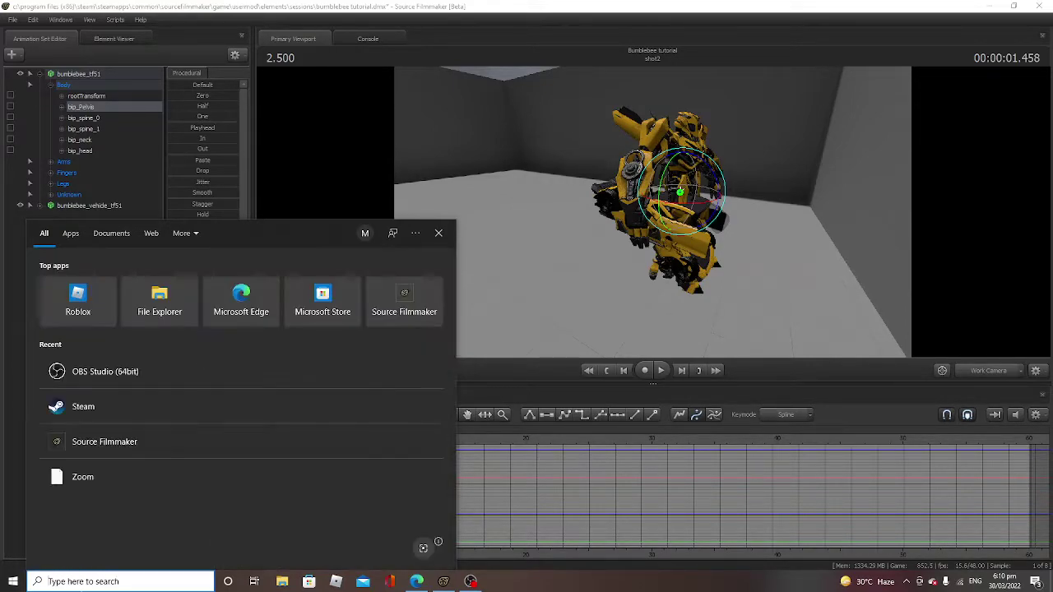
{"action": "left_click", "coordinate": [654, 218]}
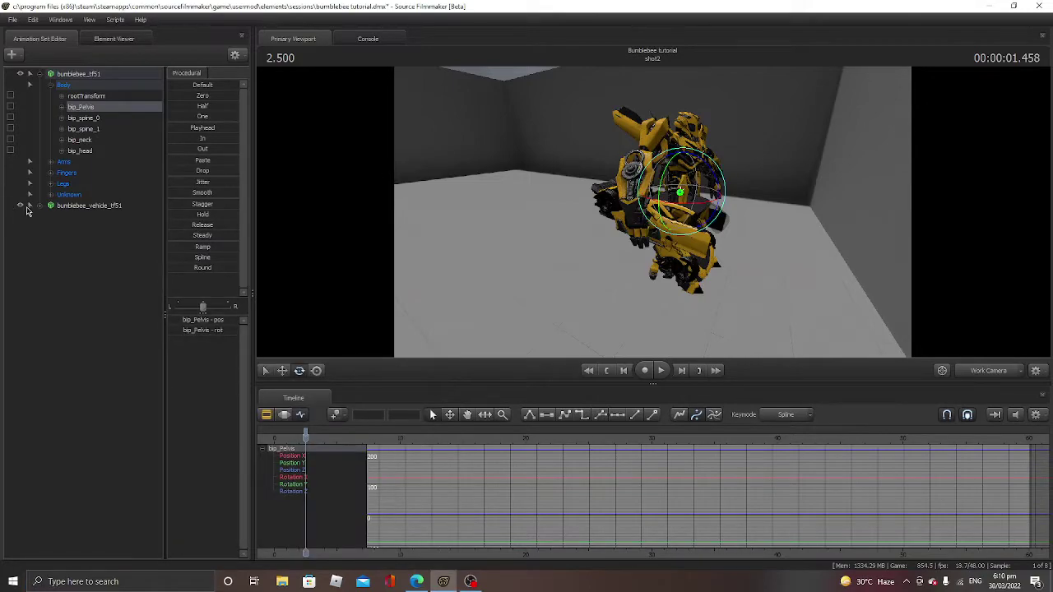
Select the entire bumblebee_tf51 robot and reposition it onto the vehicle at 1.458 seconds.
{"action": "left_click", "coordinate": [86, 74]}
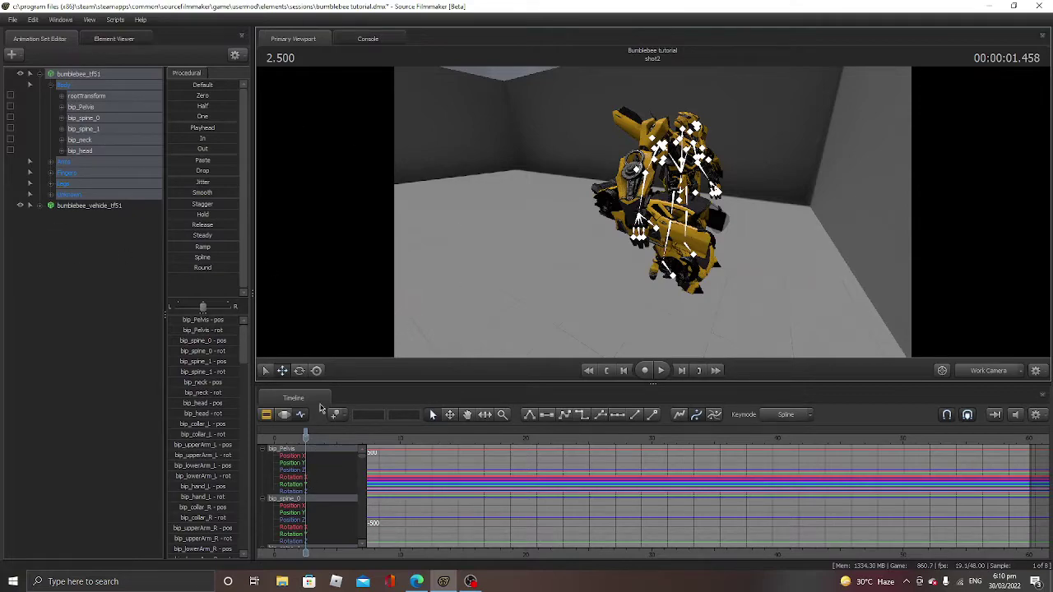
{"action": "mouse_move", "coordinate": [596, 257]}
{"action": "left_mouse_down"}
{"action": "mouse_move", "coordinate": [526, 239]}
{"action": "mouse_move", "coordinate": [595, 257]}
{"action": "mouse_move", "coordinate": [581, 265]}
{"action": "left_mouse_up"}
{"action": "left_click_drag", "start_coordinate": [654, 216], "coordinate": [679, 218]}
{"action": "right_click_drag", "start_coordinate": [581, 264], "coordinate": [581, 263]}
{"action": "left_click_drag", "start_coordinate": [581, 263], "coordinate": [601, 255]}
{"action": "left_click_drag", "start_coordinate": [458, 256], "coordinate": [449, 256]}
Transform the entire bumblebee_tf51 robot at 2.229 seconds and again at a further point on the timeline.
{"action": "mouse_move", "coordinate": [305, 436]}
{"action": "left_mouse_down"}
{"action": "mouse_move", "coordinate": [298, 442]}
{"action": "mouse_move", "coordinate": [315, 442]}
{"action": "left_mouse_up"}
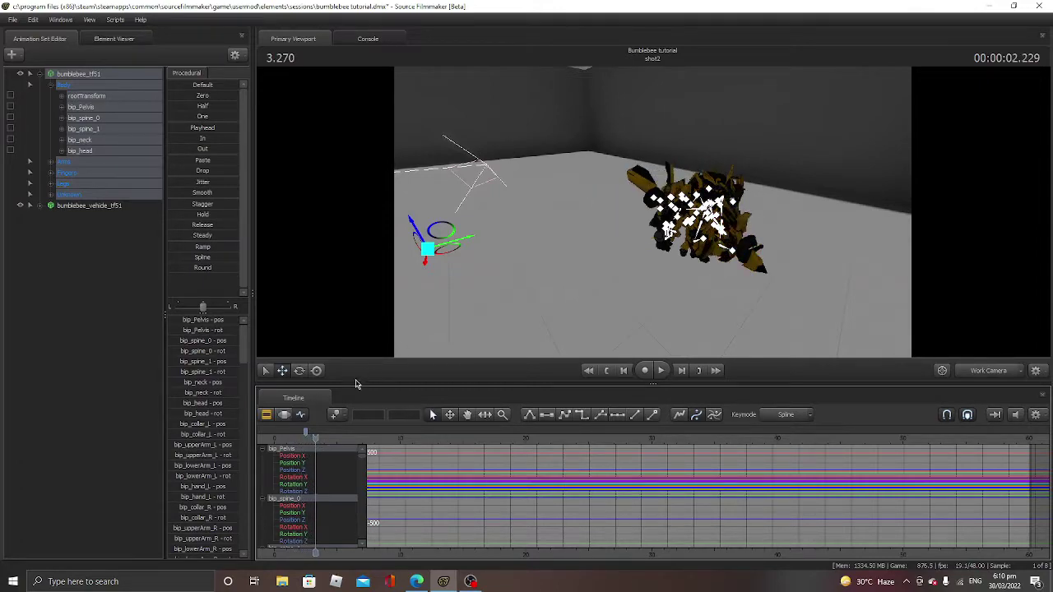
{"action": "left_click_drag", "start_coordinate": [429, 258], "coordinate": [595, 263]}
{"action": "left_click_drag", "start_coordinate": [315, 437], "coordinate": [337, 438]}
{"action": "left_click_drag", "start_coordinate": [443, 247], "coordinate": [429, 221]}
{"action": "left_click", "coordinate": [484, 237]}
Retime the robot's last keyframe to frame 109, close to the earlier keyframes, and play back the motion.
{"action": "mouse_move", "coordinate": [336, 441]}
{"action": "left_mouse_down"}
{"action": "mouse_move", "coordinate": [296, 451]}
{"action": "mouse_move", "coordinate": [336, 442]}
{"action": "mouse_move", "coordinate": [309, 432]}
{"action": "left_mouse_up"}
{"action": "key", "text": "space"}
{"action": "key", "text": "space"}
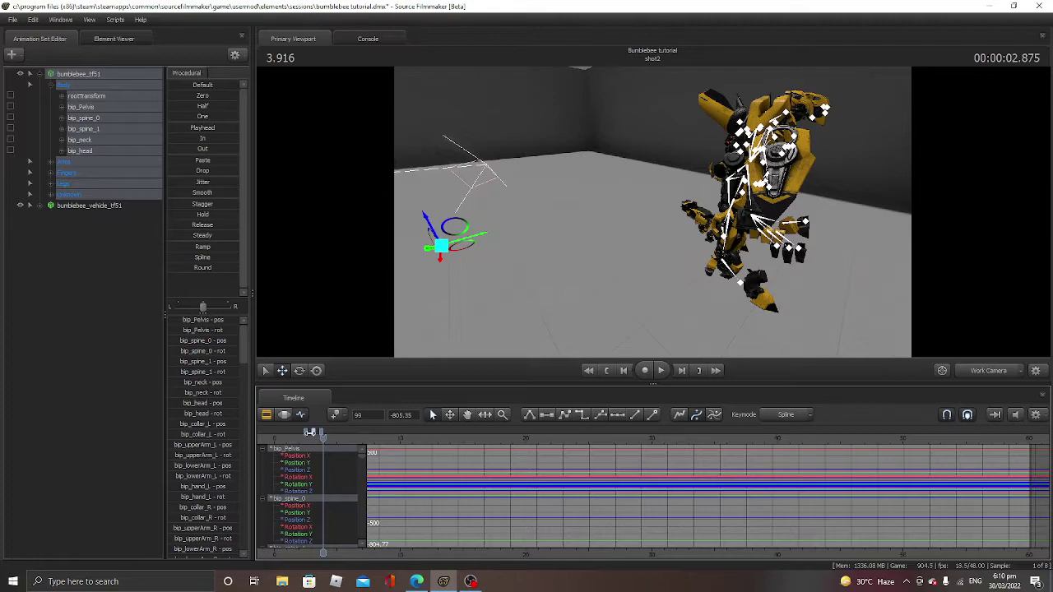
{"action": "mouse_move", "coordinate": [323, 437]}
{"action": "left_mouse_down"}
{"action": "mouse_move", "coordinate": [308, 430]}
{"action": "mouse_move", "coordinate": [321, 439]}
{"action": "left_mouse_up"}
{"action": "key", "text": "space"}
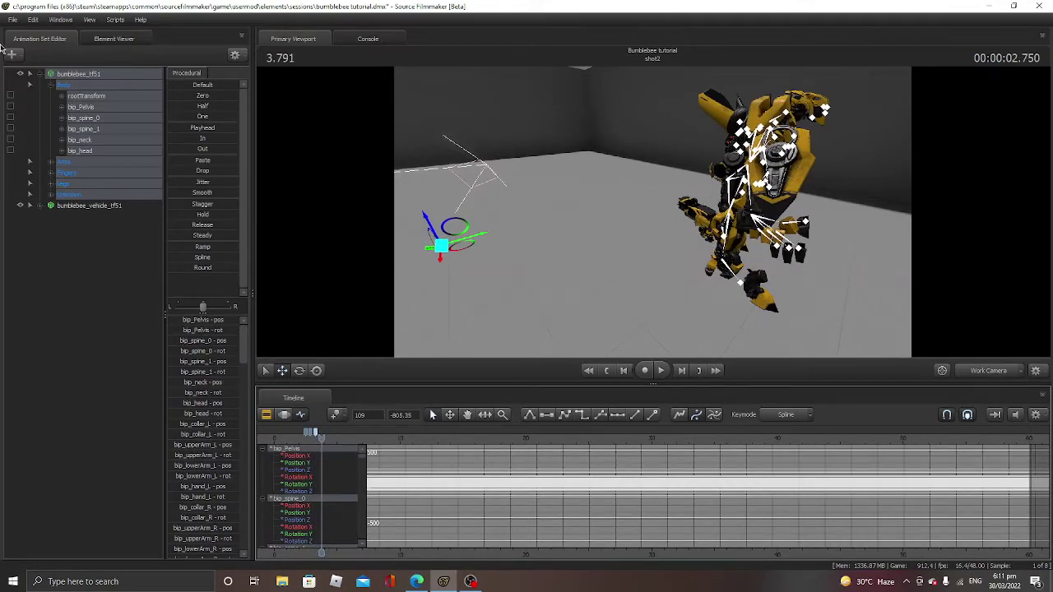
Rotate bip_Pelvis at 2.750 seconds and reposition the entire bumblebee_tf51 robot at the same time.
{"action": "left_click", "coordinate": [87, 107]}
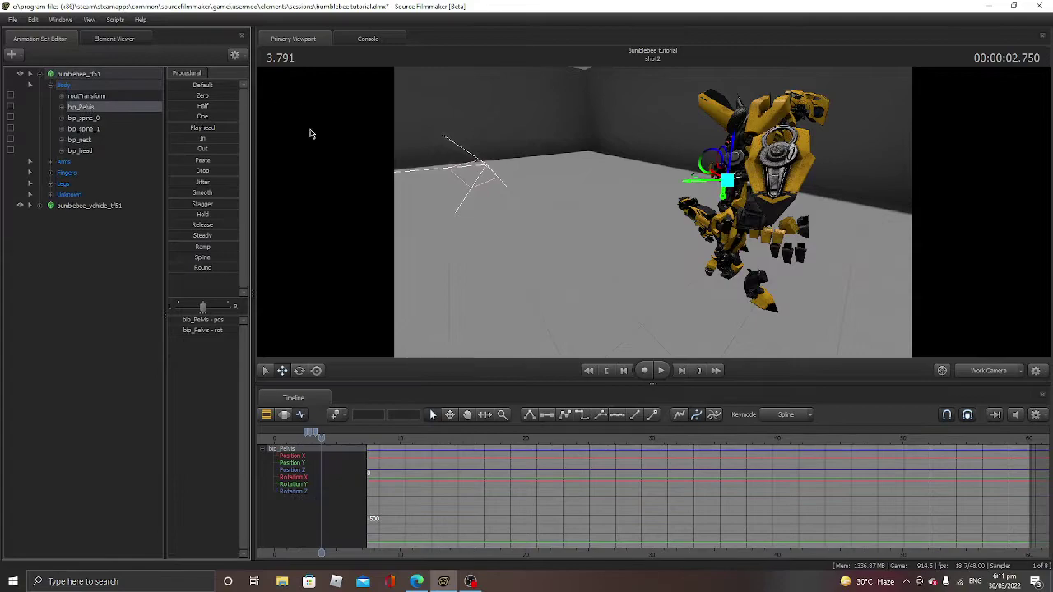
{"action": "key", "text": "e"}
{"action": "left_click_drag", "start_coordinate": [766, 171], "coordinate": [612, 293]}
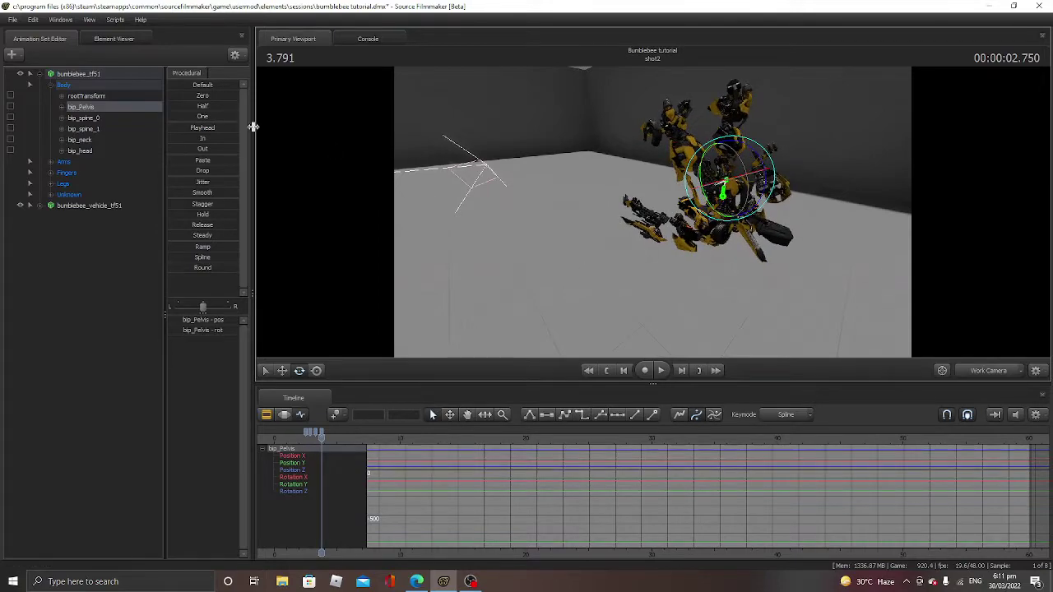
{"action": "left_click", "coordinate": [96, 77]}
{"action": "mouse_move", "coordinate": [442, 231]}
{"action": "left_mouse_down"}
{"action": "mouse_move", "coordinate": [450, 235]}
{"action": "mouse_move", "coordinate": [437, 245]}
{"action": "left_mouse_up"}
{"action": "left_click", "coordinate": [283, 372]}
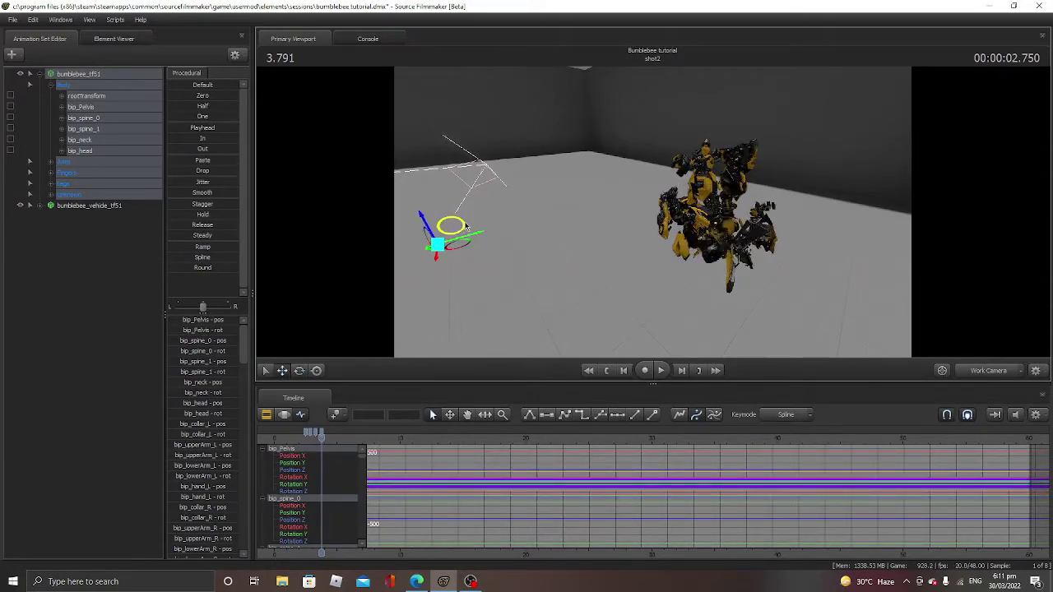
Play back the robot's tumble and shift its keyframe from 2.750 to 2.145 seconds.
{"action": "left_click_drag", "start_coordinate": [322, 444], "coordinate": [308, 443]}
{"action": "key", "text": "space"}
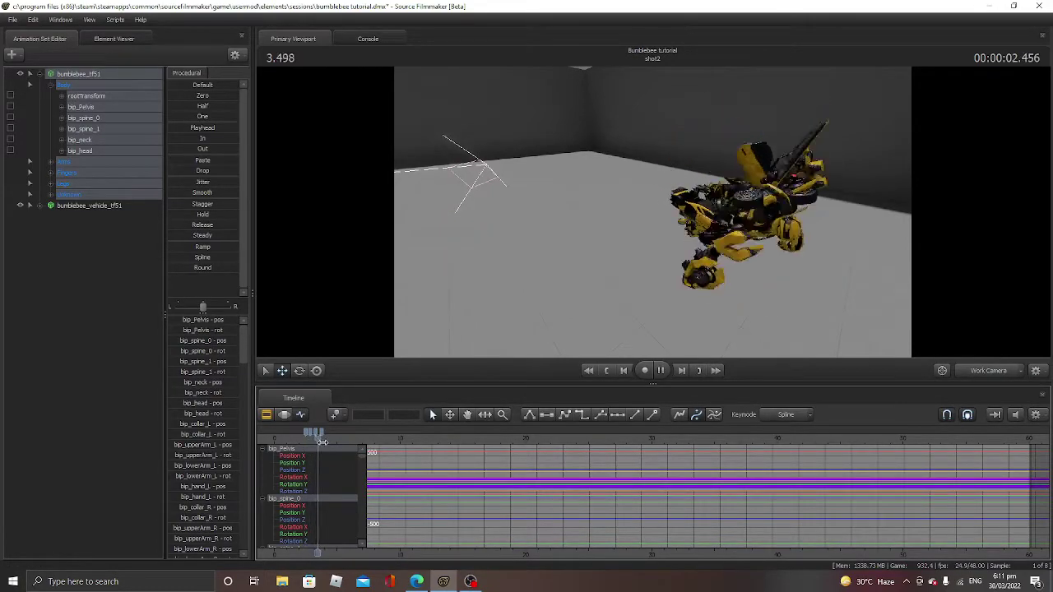
{"action": "mouse_move", "coordinate": [323, 433]}
{"action": "left_mouse_down"}
{"action": "mouse_move", "coordinate": [313, 448]}
{"action": "mouse_move", "coordinate": [308, 440]}
{"action": "mouse_move", "coordinate": [314, 447]}
{"action": "left_mouse_up"}
{"action": "key", "text": "space"}
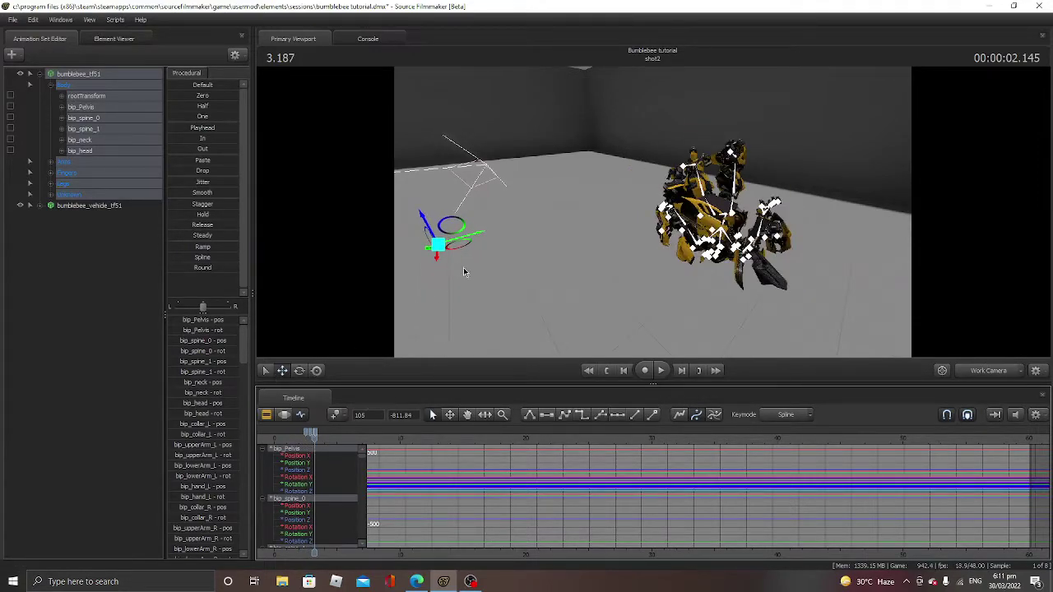
Try moving bip_Pelvis away from the vehicle at 2.229 seconds.
{"action": "left_click", "coordinate": [80, 108]}
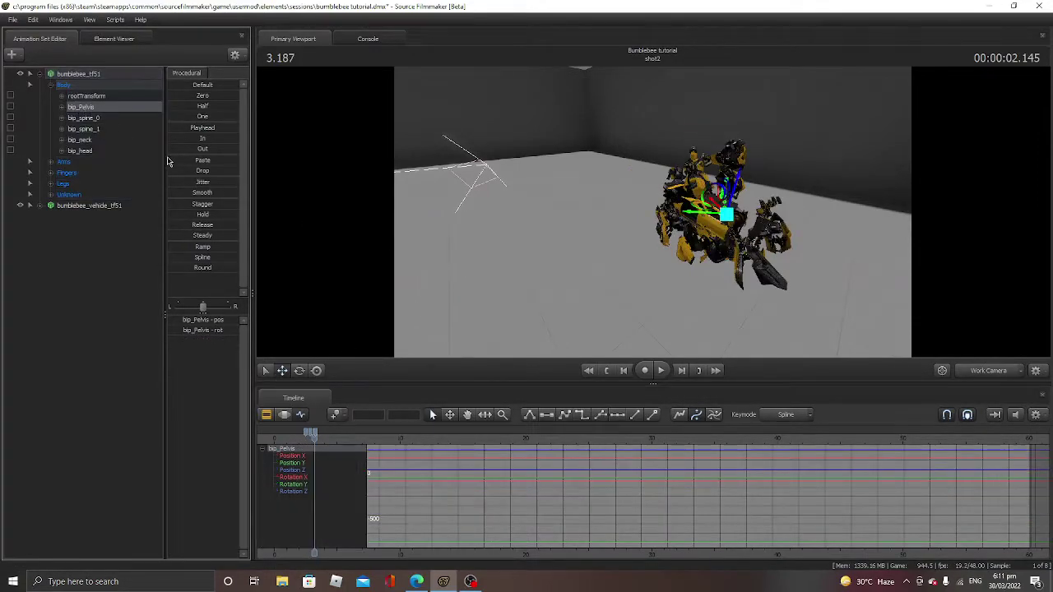
{"action": "left_click", "coordinate": [317, 437]}
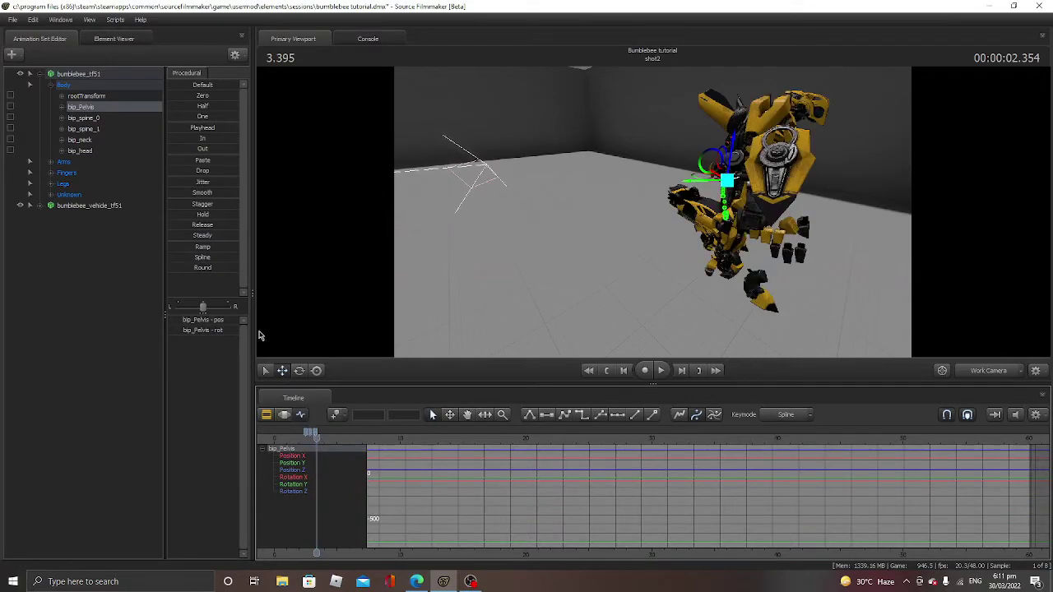
{"action": "mouse_move", "coordinate": [317, 438]}
{"action": "left_mouse_down"}
{"action": "mouse_move", "coordinate": [307, 444]}
{"action": "mouse_move", "coordinate": [315, 438]}
{"action": "left_mouse_up"}
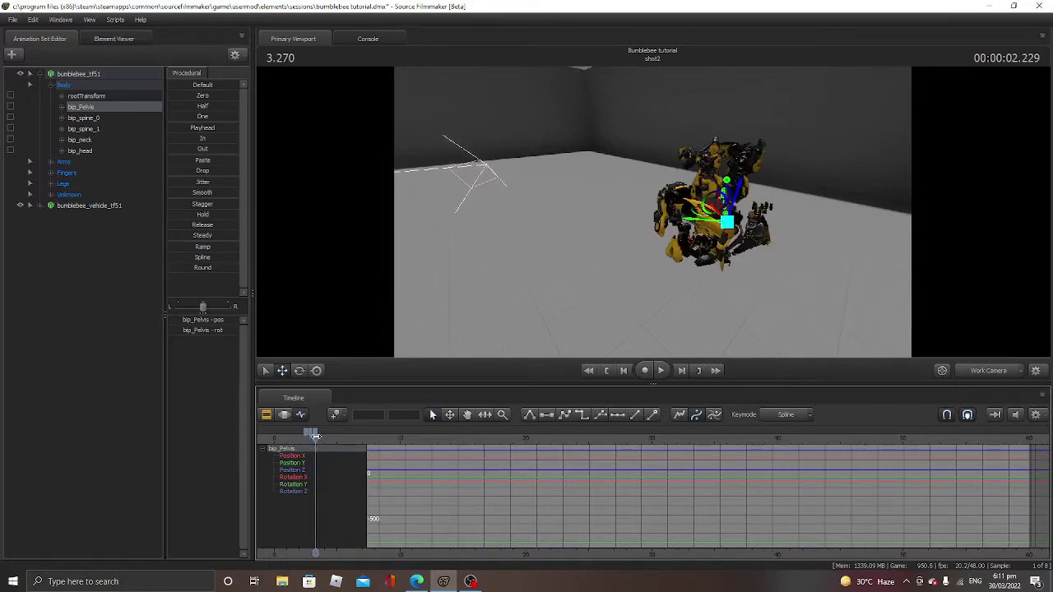
{"action": "left_click_drag", "start_coordinate": [767, 158], "coordinate": [782, 163]}
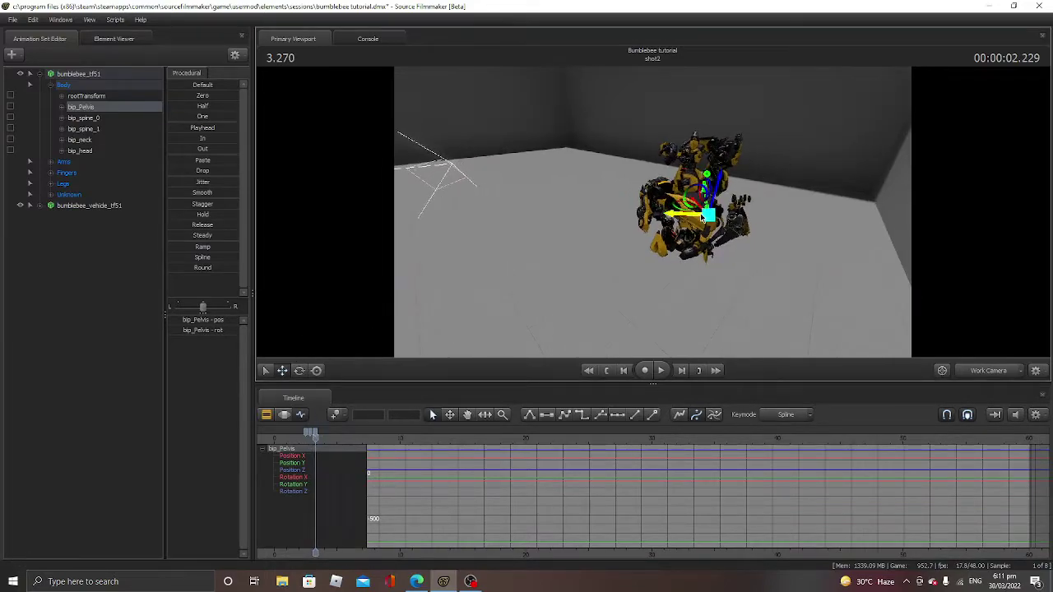
{"action": "left_click_drag", "start_coordinate": [691, 219], "coordinate": [802, 247]}
Delete the bip_Pelvis keyframe at 2.312 seconds and play back the result from the start of the transformation.
{"action": "mouse_move", "coordinate": [316, 436]}
{"action": "left_mouse_down"}
{"action": "mouse_move", "coordinate": [306, 443]}
{"action": "mouse_move", "coordinate": [317, 448]}
{"action": "left_mouse_up"}
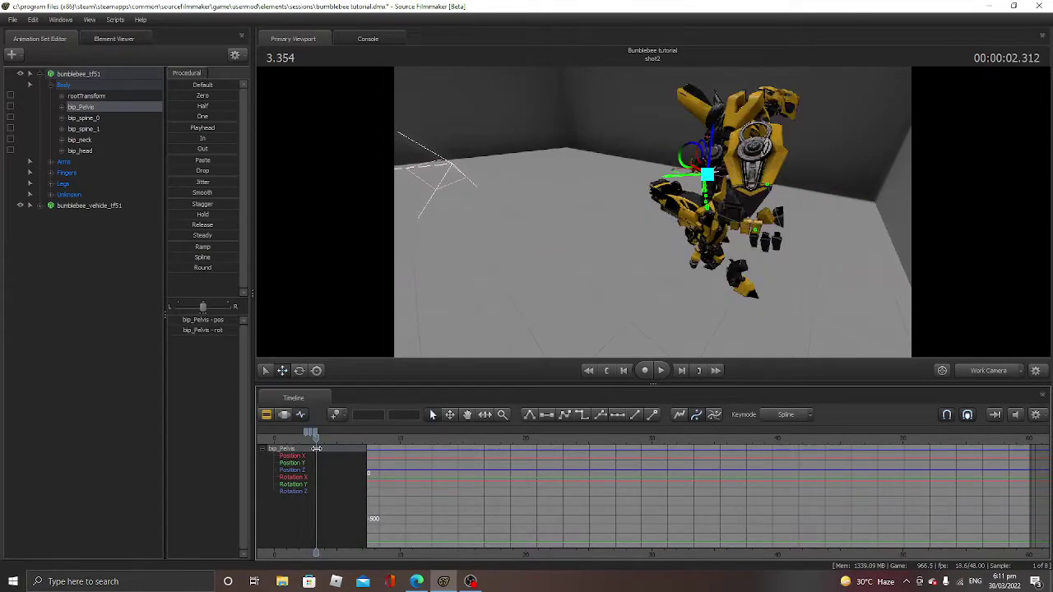
{"action": "left_click", "coordinate": [317, 432]}
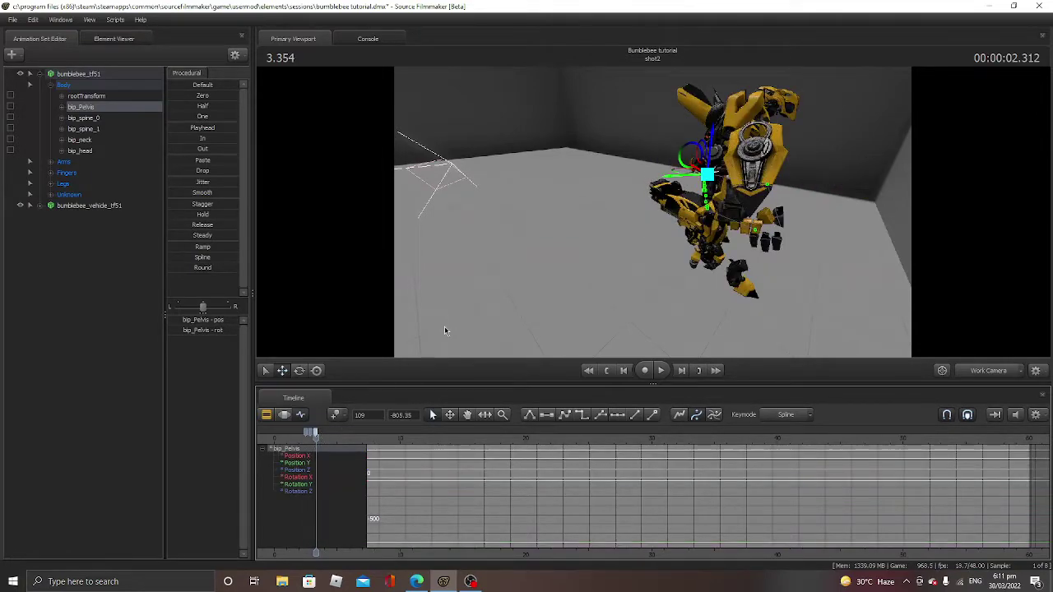
{"action": "key", "text": "Delete"}
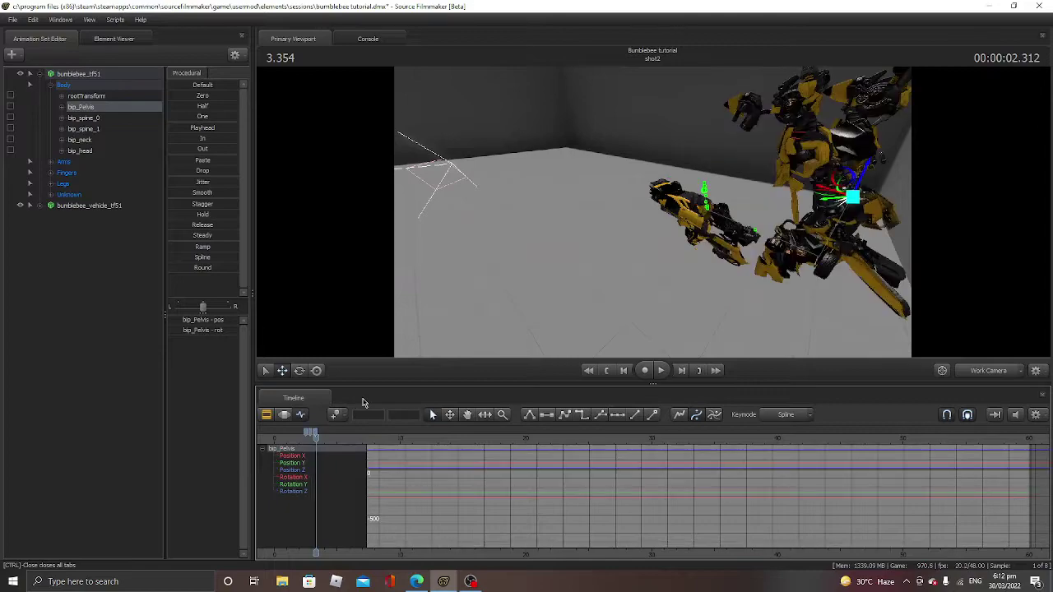
{"action": "left_click_drag", "start_coordinate": [318, 440], "coordinate": [304, 441]}
{"action": "key", "text": "space"}
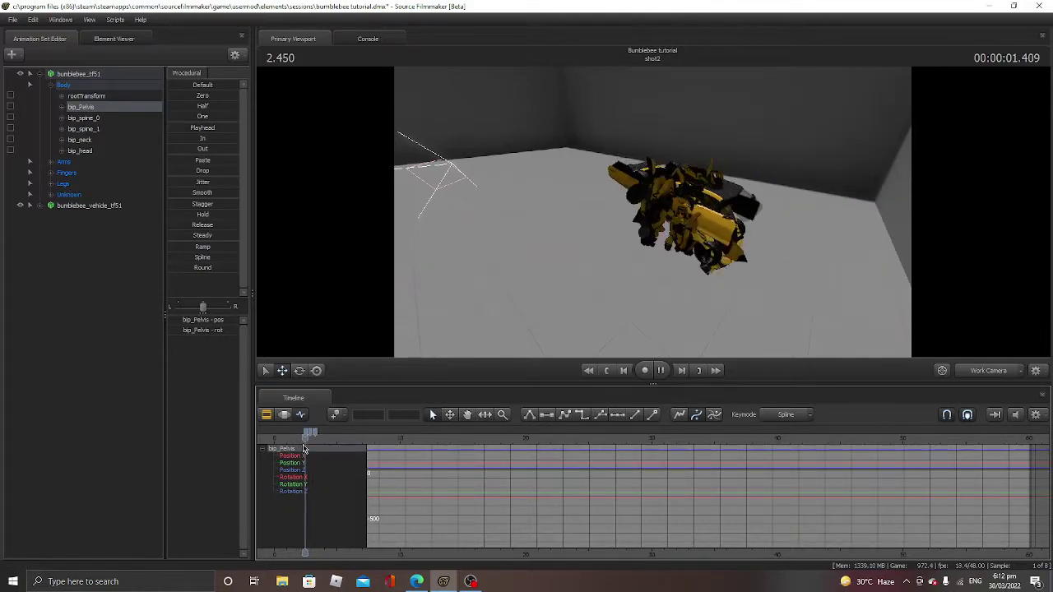
{"action": "key", "text": "space"}
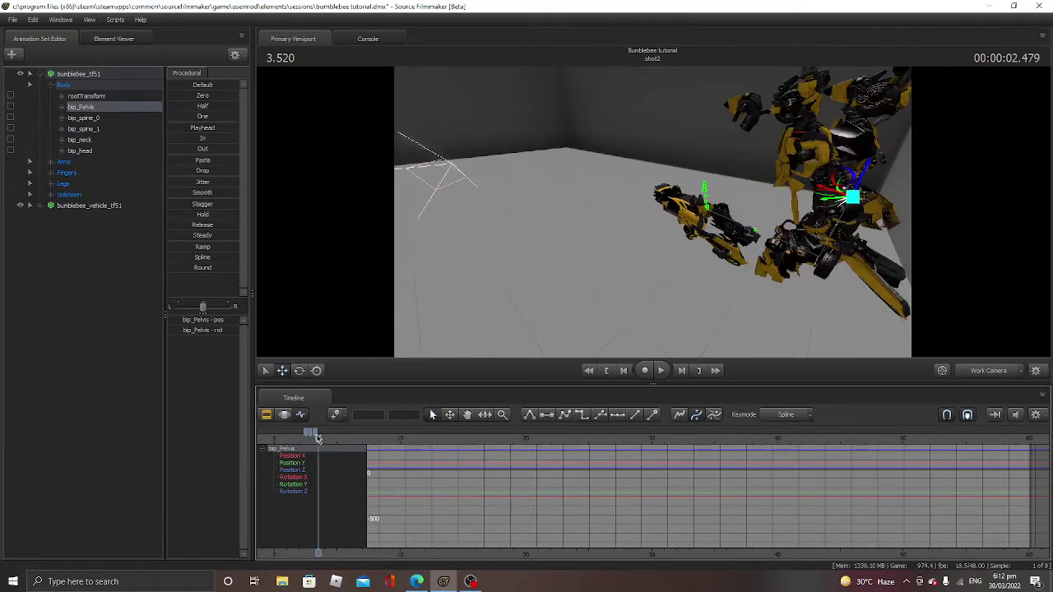
Delete the remaining last bip_Pelvis keyframe, play back the motion and return to 2.229 seconds.
{"action": "left_click_drag", "start_coordinate": [319, 437], "coordinate": [317, 436]}
{"action": "left_click", "coordinate": [317, 435]}
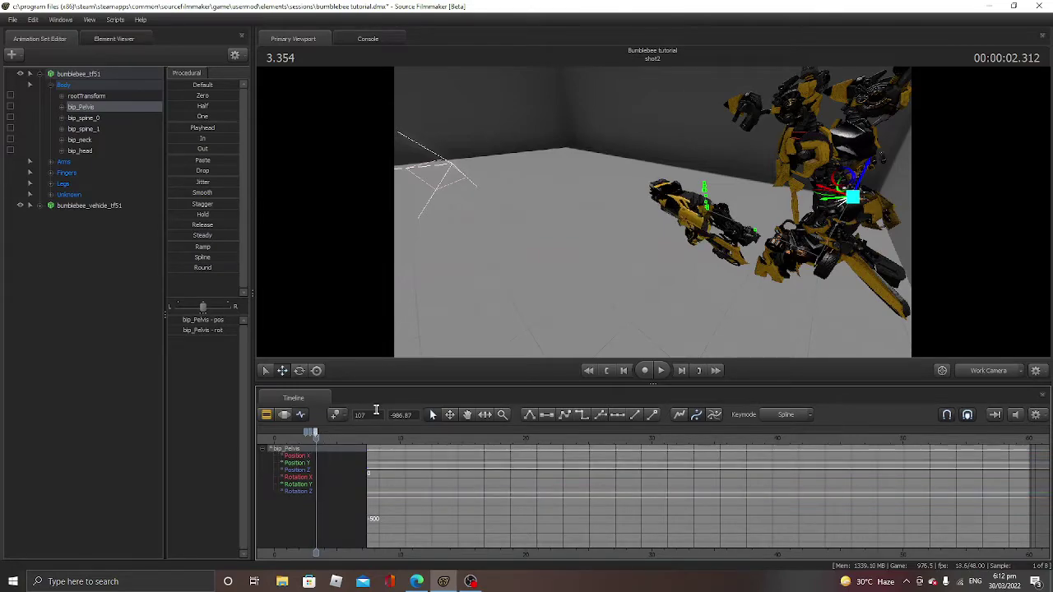
{"action": "key", "text": "Delete"}
{"action": "key", "text": "space"}
{"action": "key", "text": "space"}
{"action": "mouse_move", "coordinate": [323, 442]}
{"action": "left_mouse_down"}
{"action": "mouse_move", "coordinate": [304, 445]}
{"action": "mouse_move", "coordinate": [316, 447]}
{"action": "left_mouse_up"}
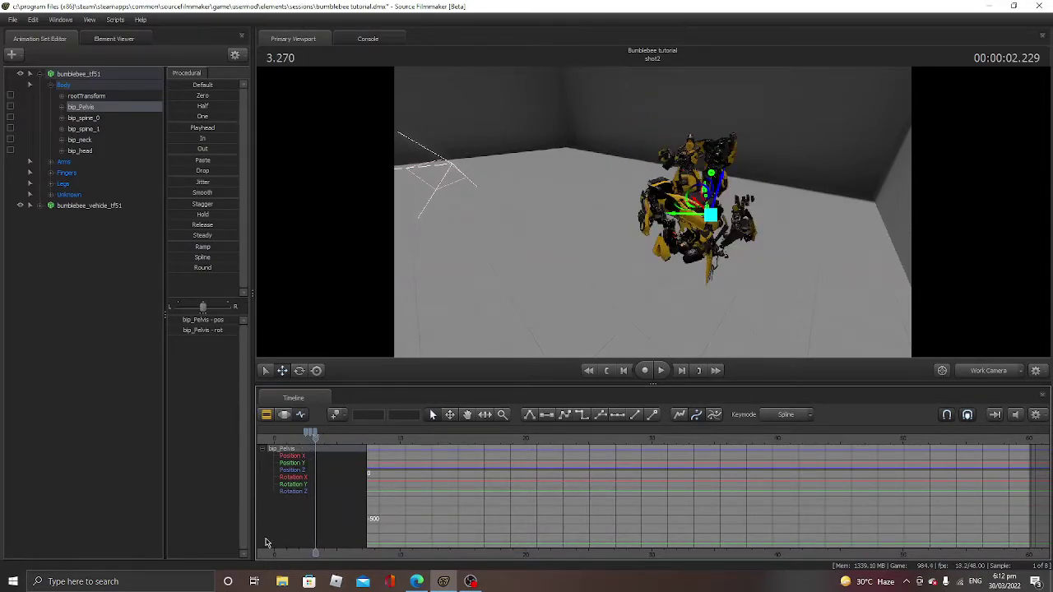
{"action": "left_click", "coordinate": [209, 582]}
{"action": "type", "text": "to make"}
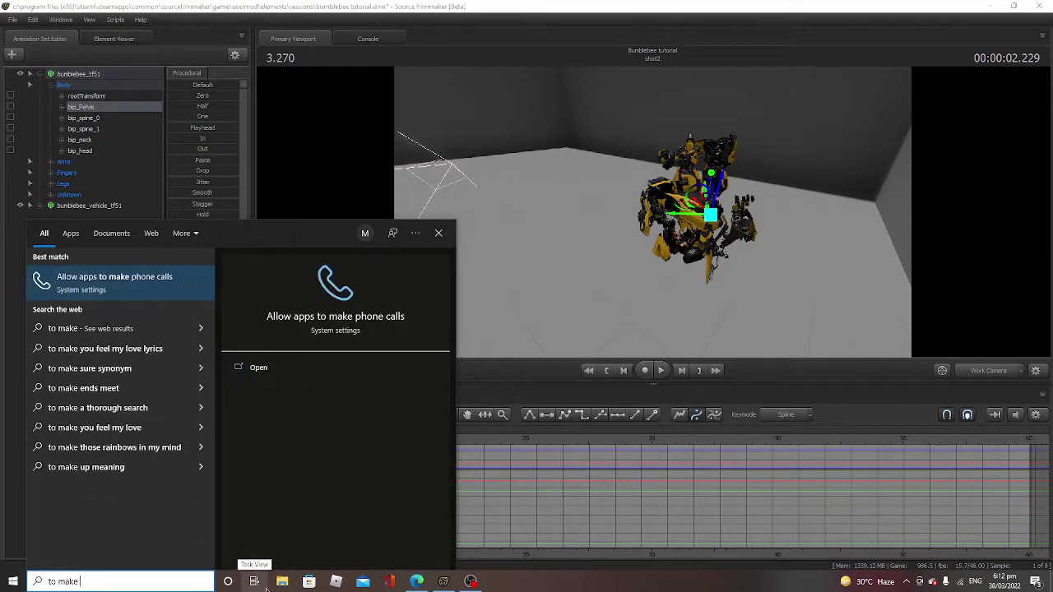
{"action": "type", "text": " the i"}
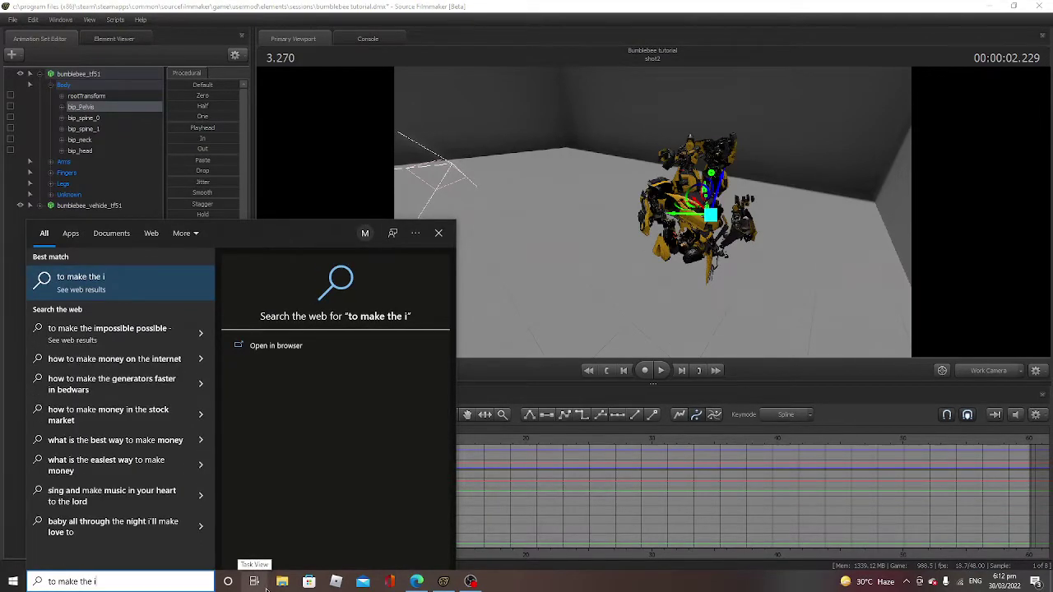
{"action": "type", "text": "llusi"}
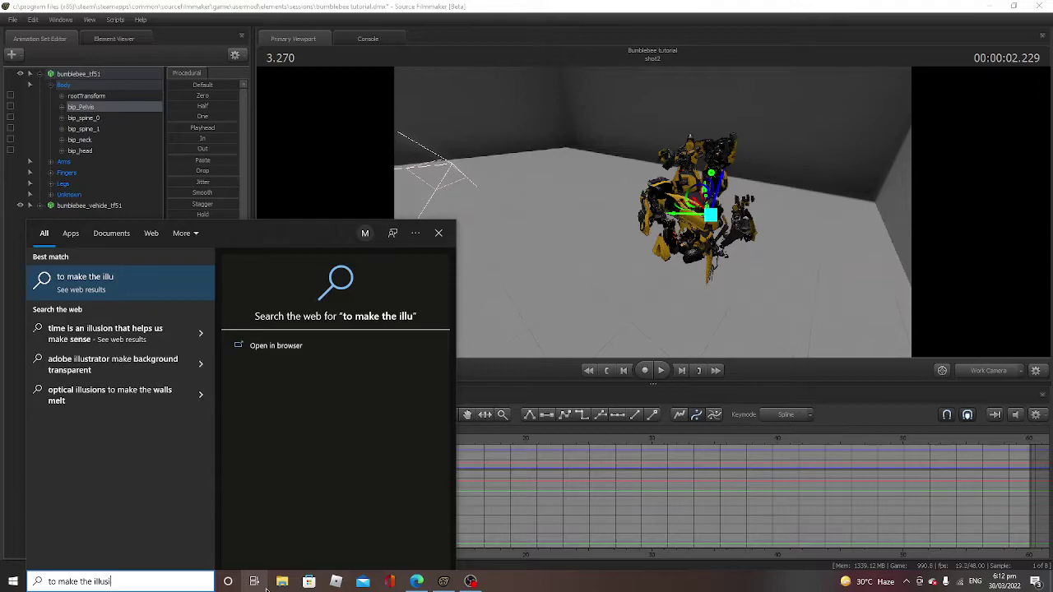
{"action": "type", "text": "on of the pa"}
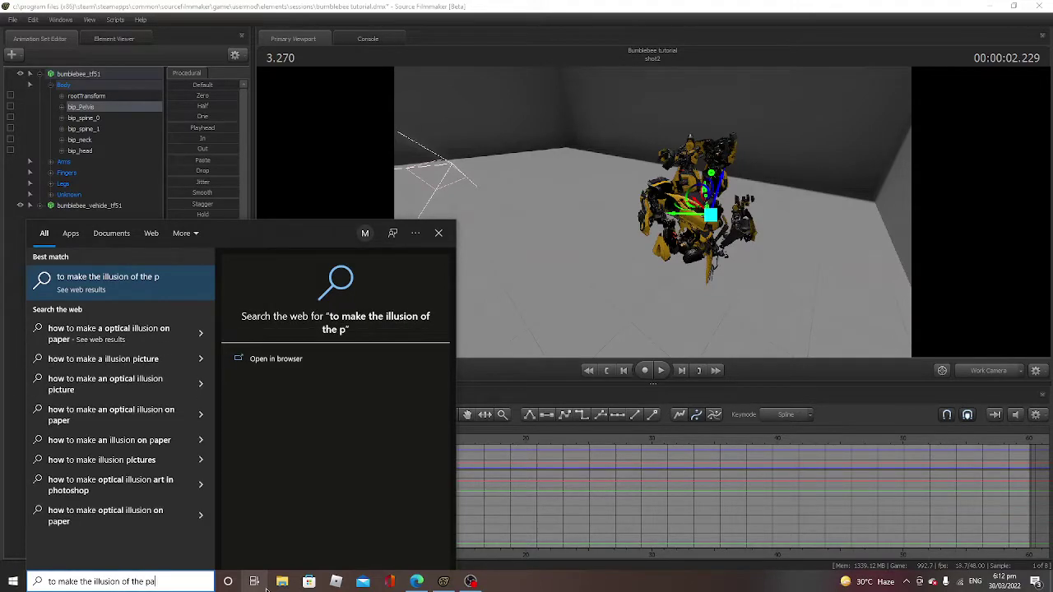
{"action": "type", "text": "rts going to there"}
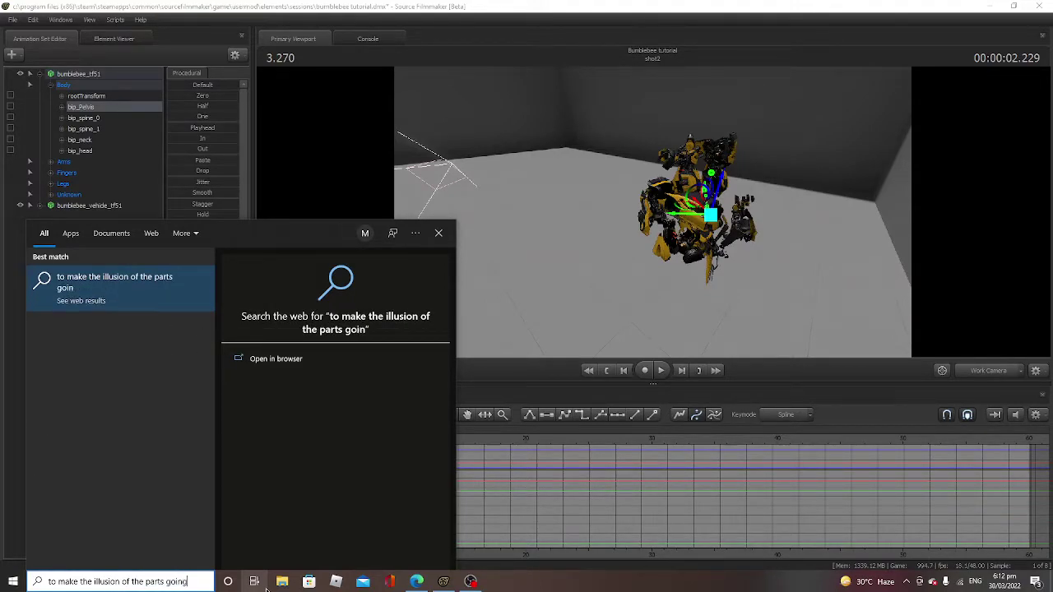
{"action": "key", "text": "BackSpace"}
{"action": "key", "text": "BackSpace"}
{"action": "key", "text": "BackSpace"}
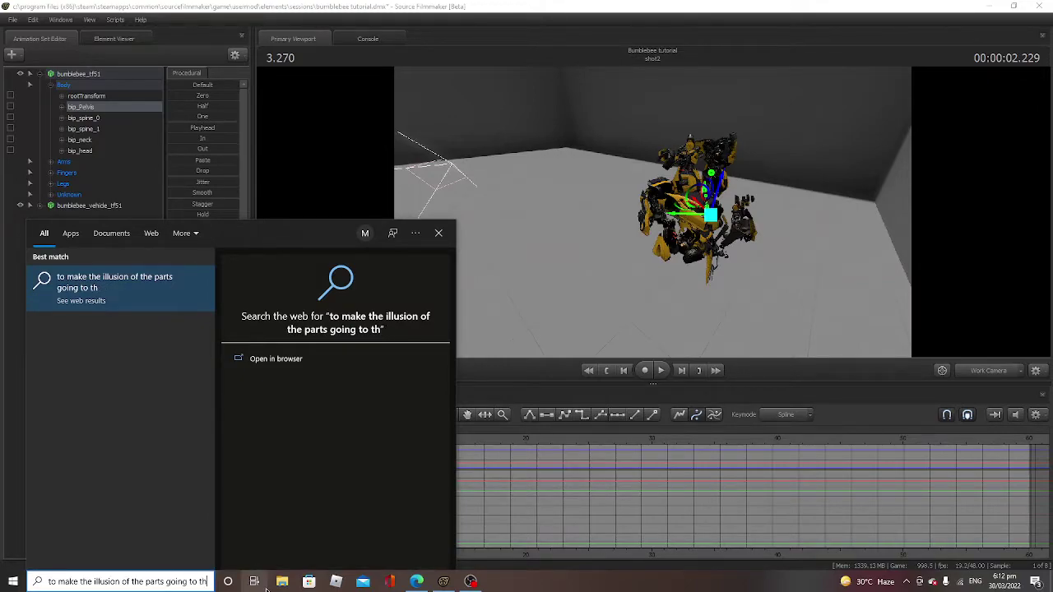
{"action": "type", "text": "eir place do thi"}
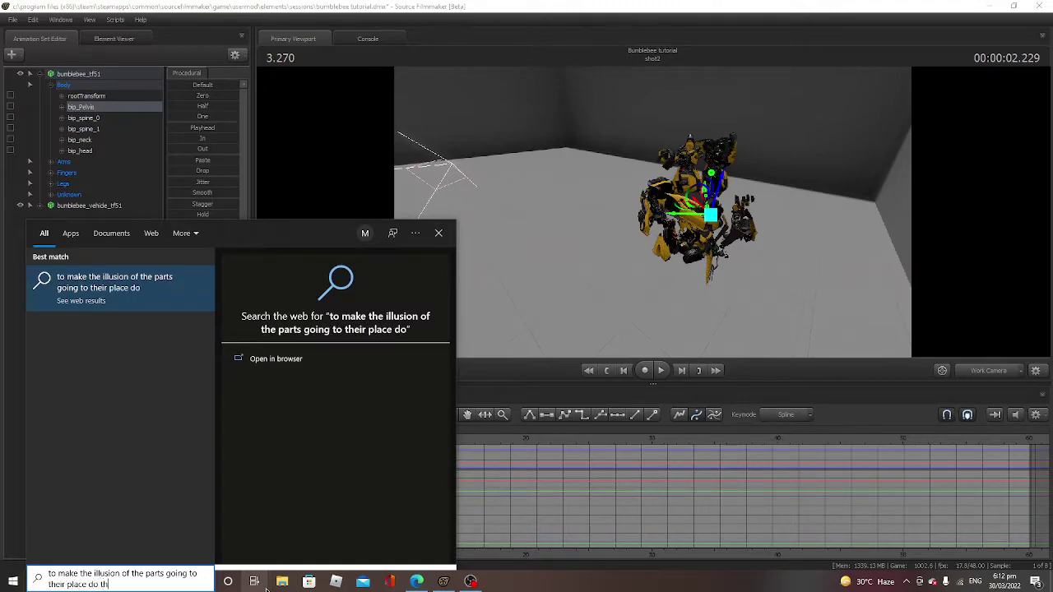
{"action": "key", "text": "BackSpace"}
{"action": "key", "text": "BackSpace"}
{"action": "key", "text": "BackSpace"}
{"action": "key", "text": "BackSpace"}
{"action": "key", "text": "BackSpace"}
{"action": "key", "text": "BackSpace"}
{"action": "key", "text": "BackSpace"}
{"action": "key", "text": "BackSpace"}
{"action": "key", "text": "BackSpace"}
{"action": "key", "text": "BackSpace"}
{"action": "key", "text": "BackSpace"}
{"action": "key", "text": "BackSpace"}
{"action": "key", "text": "BackSpace"}
{"action": "key", "text": "BackSpace"}
{"action": "key", "text": "BackSpace"}
{"action": "key", "text": "BackSpace"}
{"action": "key", "text": "BackSpace"}
{"action": "key", "text": "BackSpace"}
{"action": "key", "text": "BackSpace"}
{"action": "key", "text": "BackSpace"}
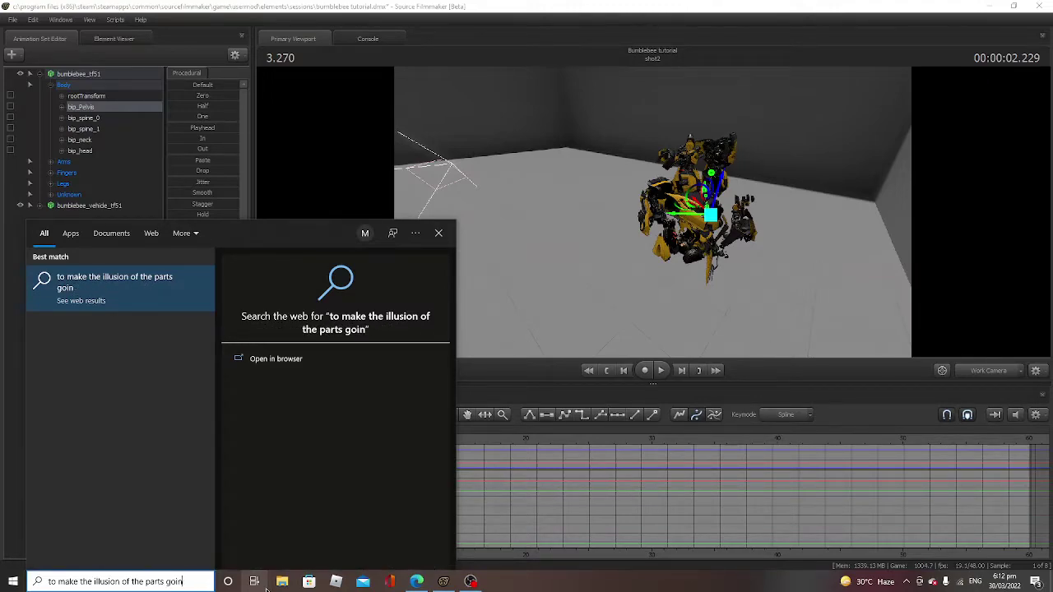
{"action": "key", "text": "BackSpace"}
{"action": "key", "text": "BackSpace"}
{"action": "key", "text": "BackSpace"}
{"action": "key", "text": "BackSpace"}
{"action": "key", "text": "BackSpace"}
{"action": "key", "text": "BackSpace"}
{"action": "key", "text": "BackSpace"}
{"action": "key", "text": "BackSpace"}
{"action": "key", "text": "BackSpace"}
{"action": "key", "text": "BackSpace"}
{"action": "key", "text": "BackSpace"}
{"action": "key", "text": "BackSpace"}
{"action": "key", "text": "BackSpace"}
{"action": "key", "text": "BackSpace"}
{"action": "key", "text": "BackSpace"}
{"action": "key", "text": "BackSpace"}
{"action": "key", "text": "BackSpace"}
{"action": "key", "text": "BackSpace"}
{"action": "key", "text": "BackSpace"}
{"action": "key", "text": "BackSpace"}
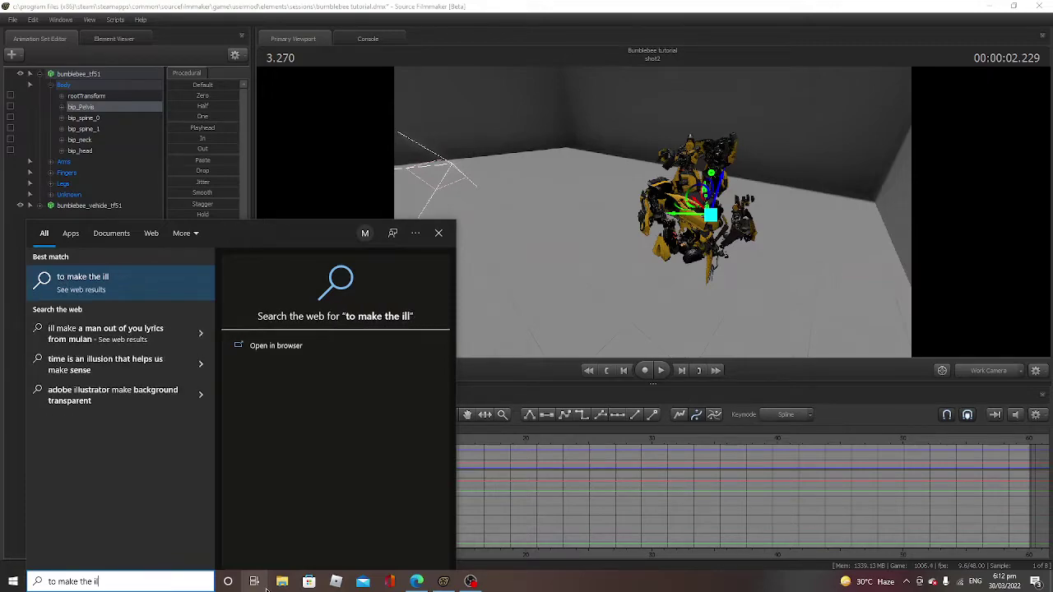
Reposition the root bone of bumblebee_vehicle_tf51 within the robot's lower body at 2.229 seconds.
{"action": "left_click_drag", "start_coordinate": [619, 353], "coordinate": [671, 343]}
{"action": "key", "text": "w"}
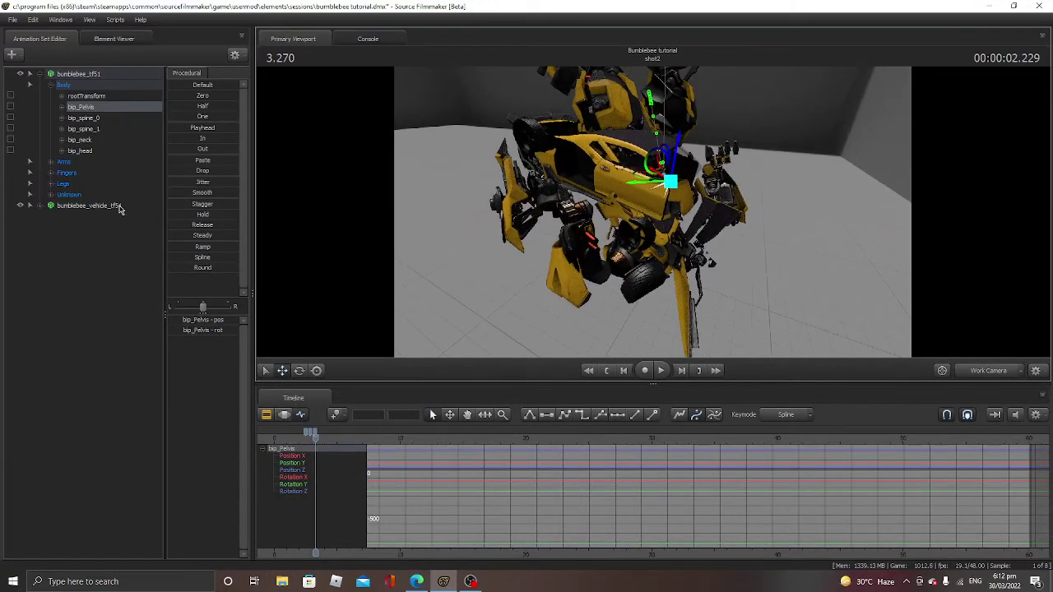
{"action": "left_click", "coordinate": [117, 206]}
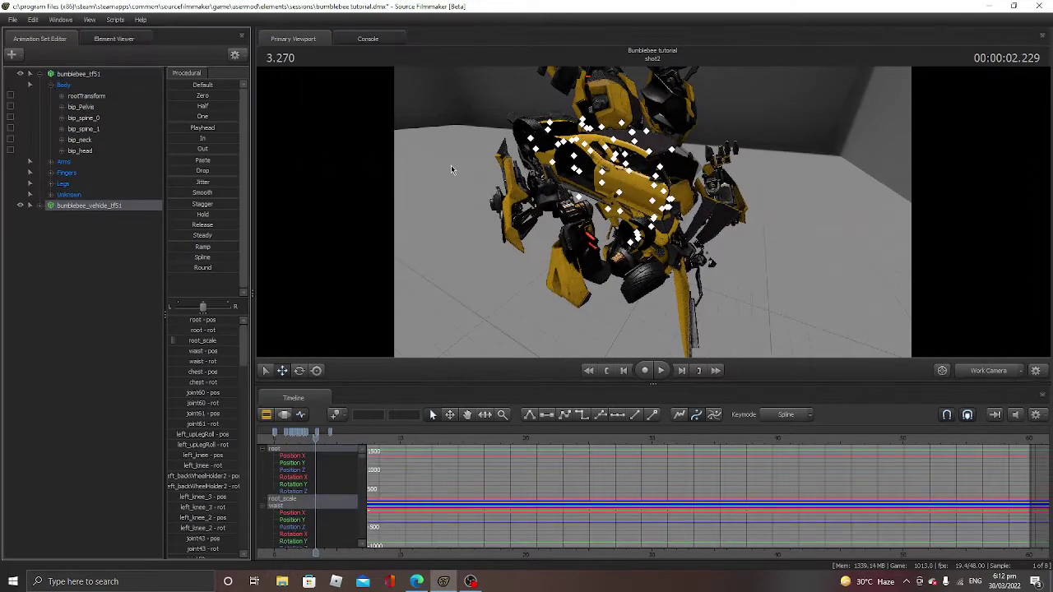
{"action": "left_click", "coordinate": [39, 206]}
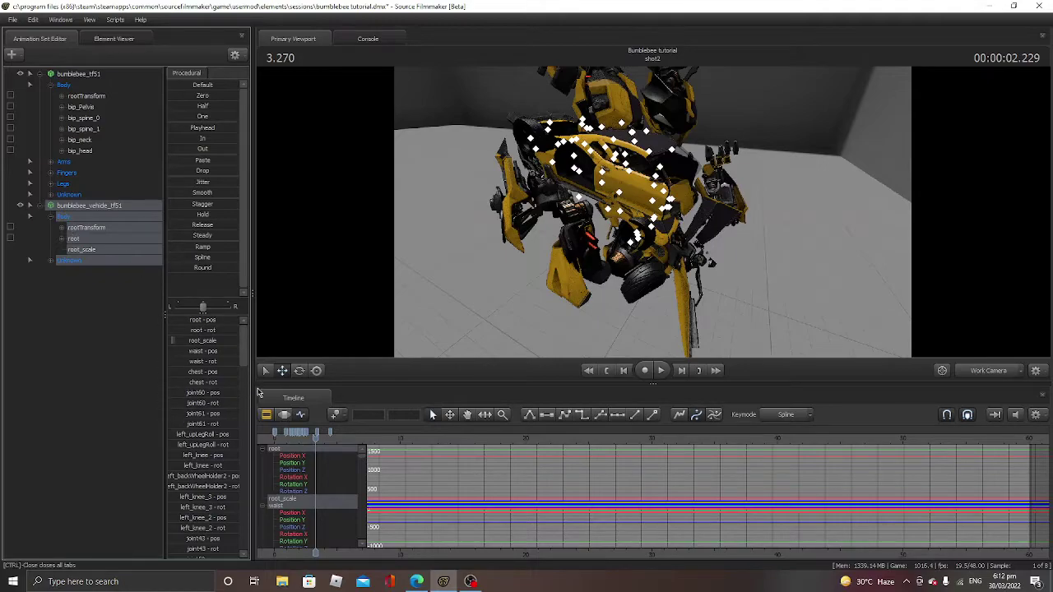
{"action": "left_click_drag", "start_coordinate": [663, 194], "coordinate": [634, 159]}
{"action": "left_click_drag", "start_coordinate": [523, 162], "coordinate": [529, 166]}
{"action": "left_click_drag", "start_coordinate": [576, 191], "coordinate": [508, 217]}
{"action": "key", "text": "s"}
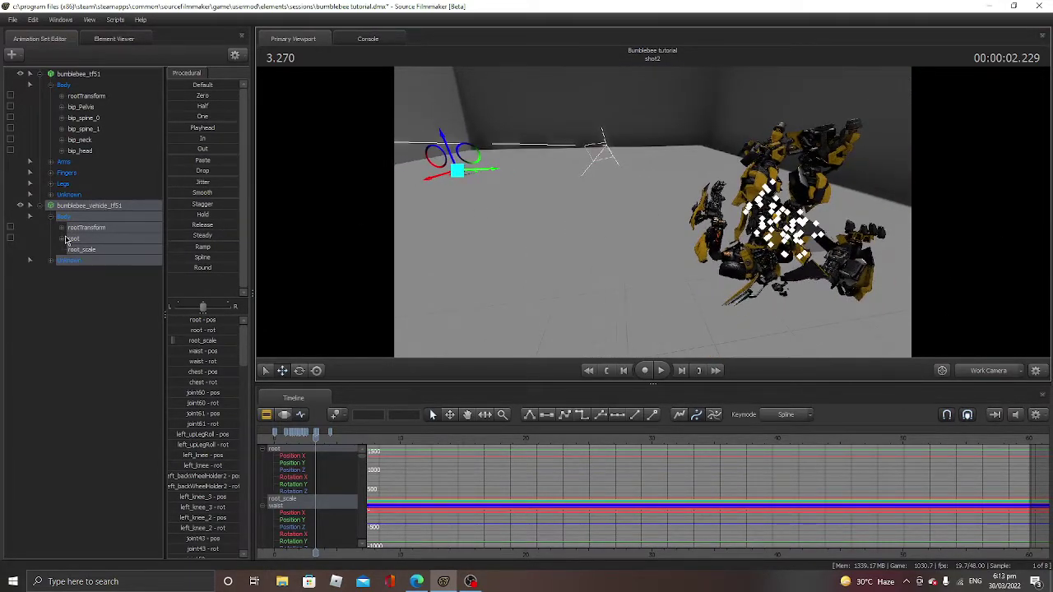
{"action": "left_click", "coordinate": [69, 238]}
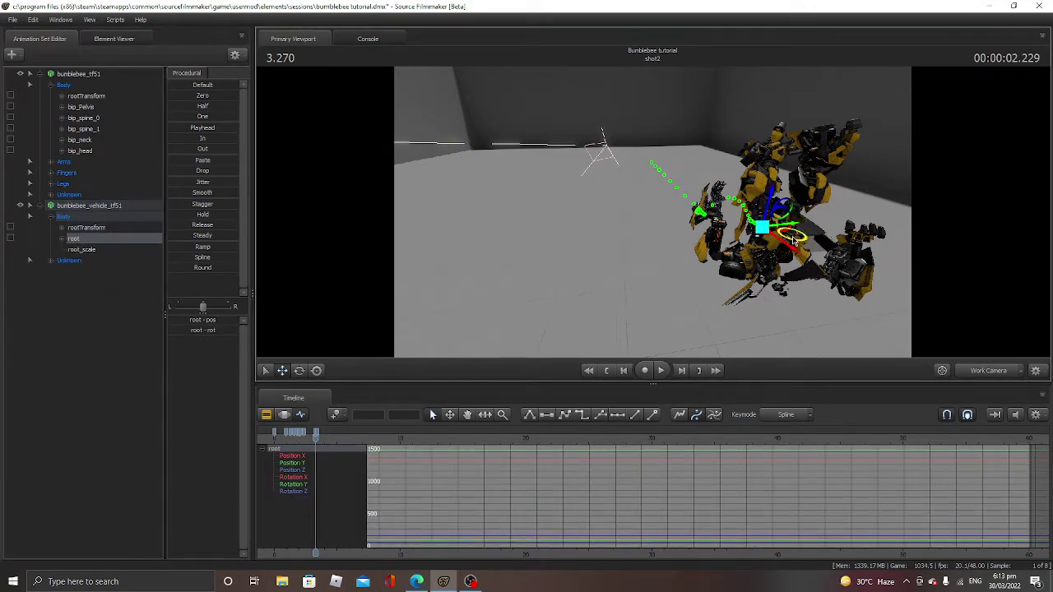
{"action": "left_click_drag", "start_coordinate": [785, 245], "coordinate": [762, 257]}
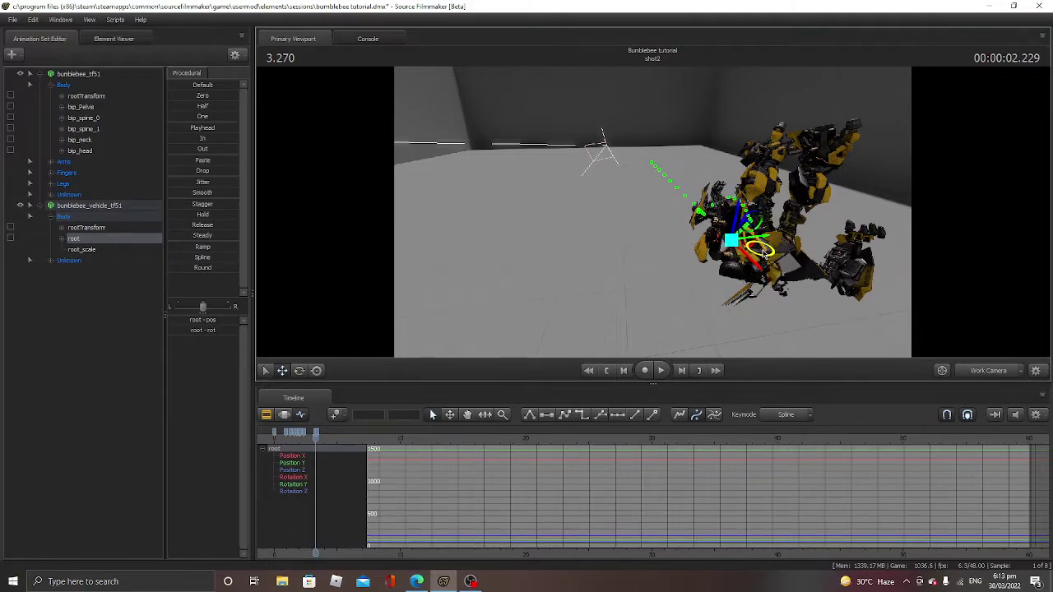
Shift the vehicle's root bone at 2.708 seconds so the vehicle stays inside the robot's body.
{"action": "left_click_drag", "start_coordinate": [645, 240], "coordinate": [398, 352]}
{"action": "mouse_move", "coordinate": [318, 437]}
{"action": "left_mouse_down"}
{"action": "mouse_move", "coordinate": [308, 444]}
{"action": "mouse_move", "coordinate": [320, 444]}
{"action": "left_mouse_up"}
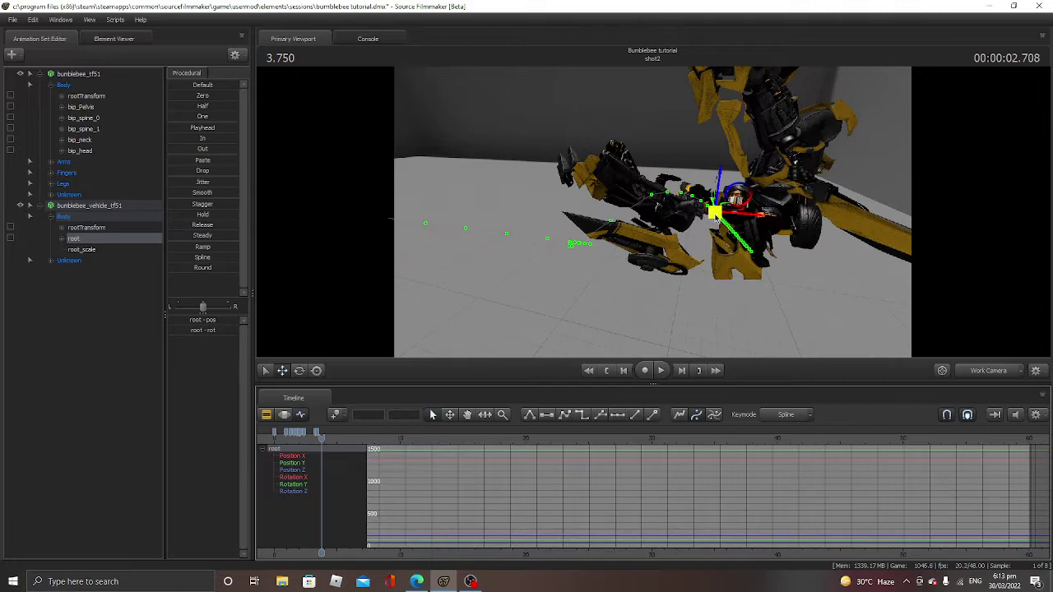
{"action": "left_click_drag", "start_coordinate": [733, 215], "coordinate": [788, 226]}
Try rotating the vehicle's root bone at 2.708 seconds and undo the attempts.
{"action": "left_click", "coordinate": [301, 371]}
{"action": "key", "text": "ctrl+z"}
{"action": "left_click", "coordinate": [316, 371]}
{"action": "left_click_drag", "start_coordinate": [799, 241], "coordinate": [703, 267]}
{"action": "key", "text": "ctrl+z"}
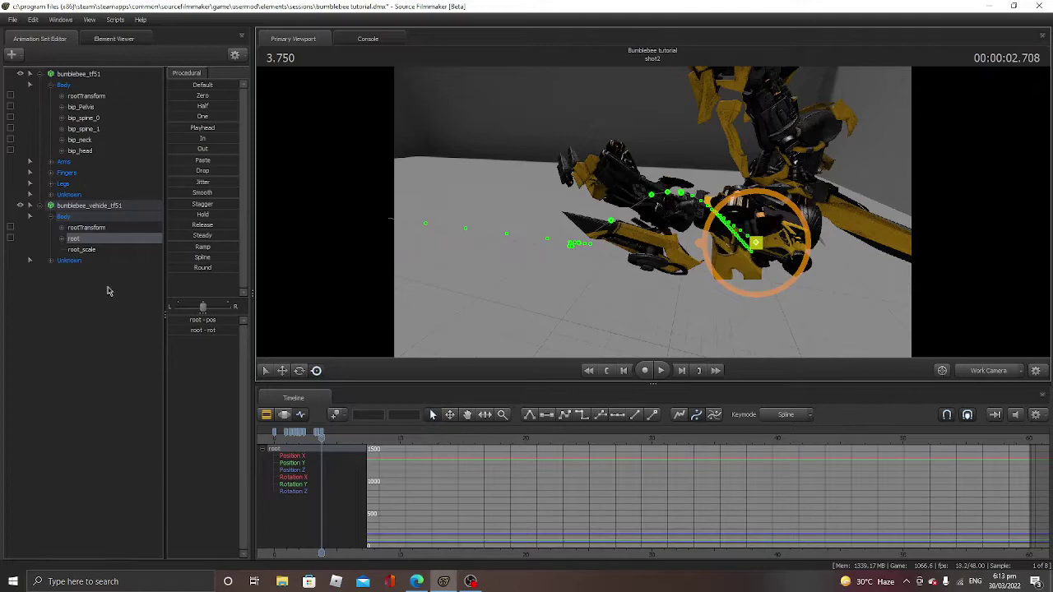
Adjust the vehicle's root position once more at 2.708 seconds and play back the transformation from its start.
{"action": "left_click", "coordinate": [282, 371]}
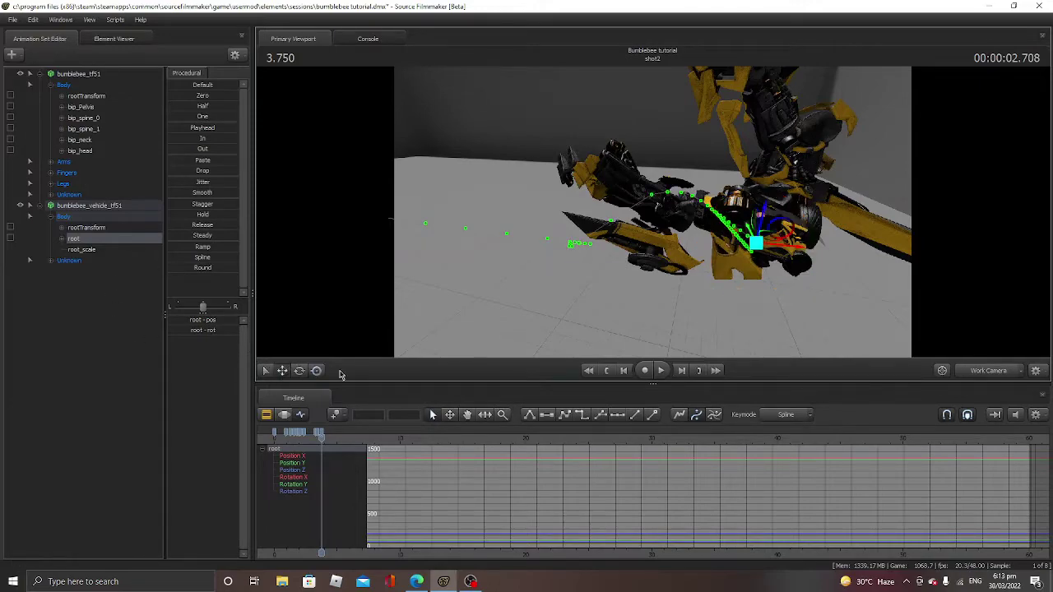
{"action": "left_click_drag", "start_coordinate": [782, 231], "coordinate": [809, 189]}
{"action": "left_click_drag", "start_coordinate": [321, 434], "coordinate": [287, 455]}
{"action": "key", "text": "space"}
{"action": "key", "text": "space"}
{"action": "key", "text": "space"}
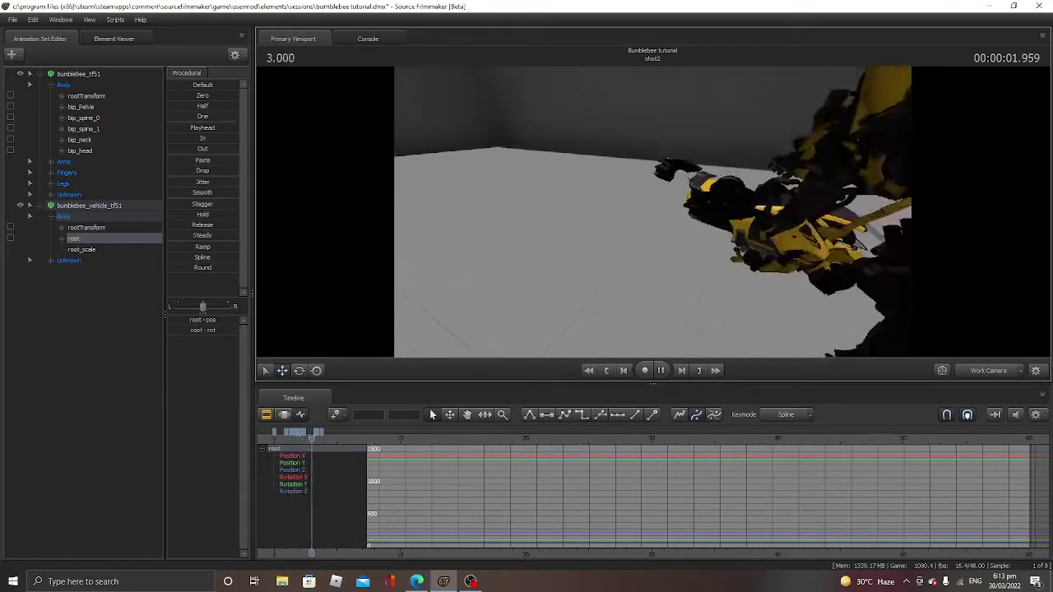
{"action": "key", "text": "space"}
{"action": "left_click_drag", "start_coordinate": [323, 443], "coordinate": [286, 442]}
{"action": "key", "text": "space"}
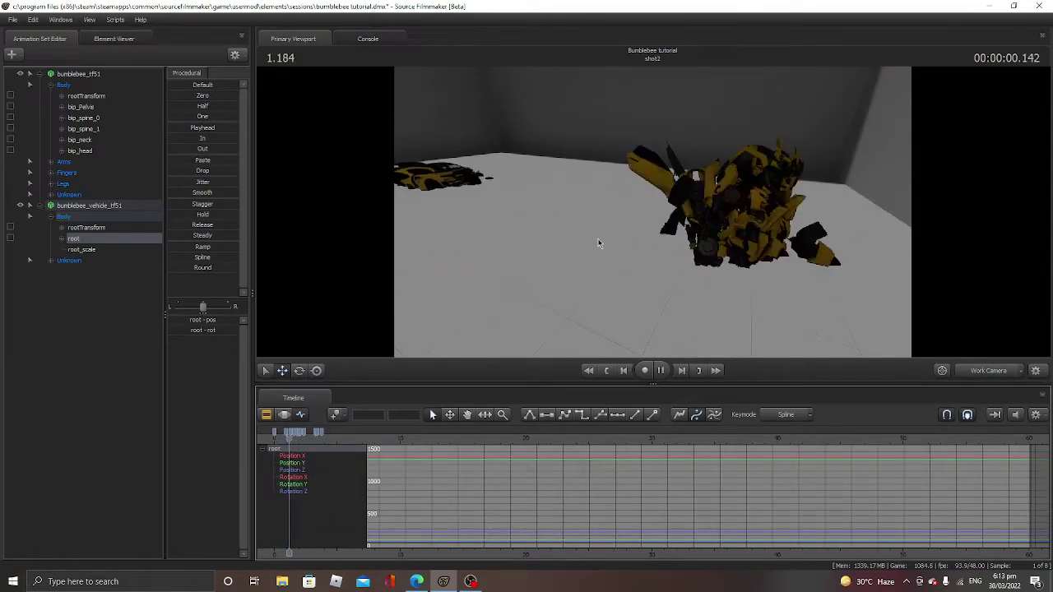
{"action": "key", "text": "space"}
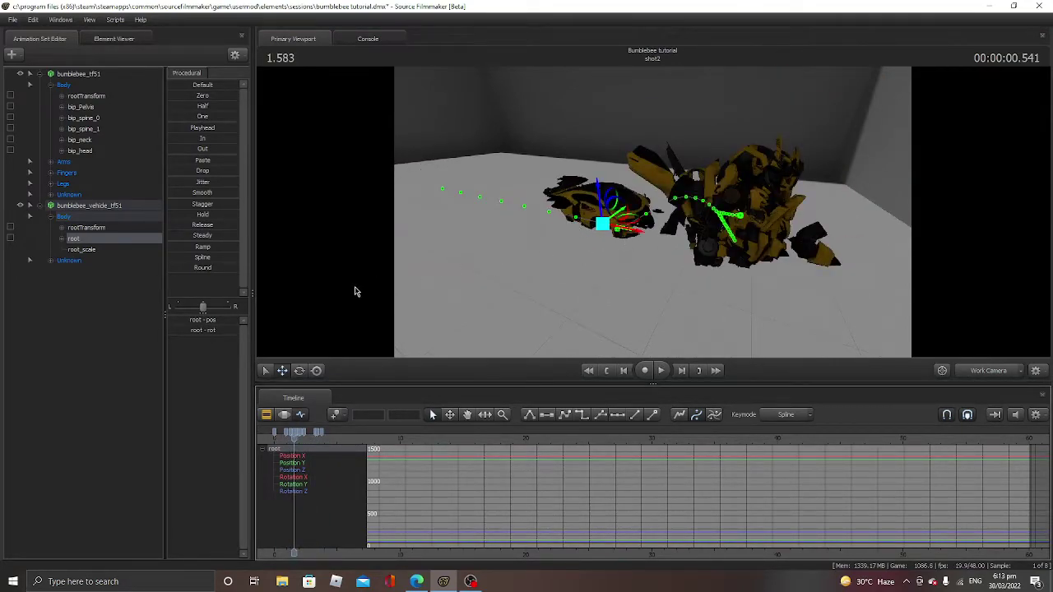
Try the Zero preset on the whole bumblebee_vehicle_tf51 model at 0.916 seconds and undo it.
{"action": "mouse_move", "coordinate": [295, 442]}
{"action": "left_mouse_down"}
{"action": "mouse_move", "coordinate": [303, 442]}
{"action": "mouse_move", "coordinate": [275, 449]}
{"action": "mouse_move", "coordinate": [298, 442]}
{"action": "left_mouse_up"}
{"action": "left_click", "coordinate": [109, 209]}
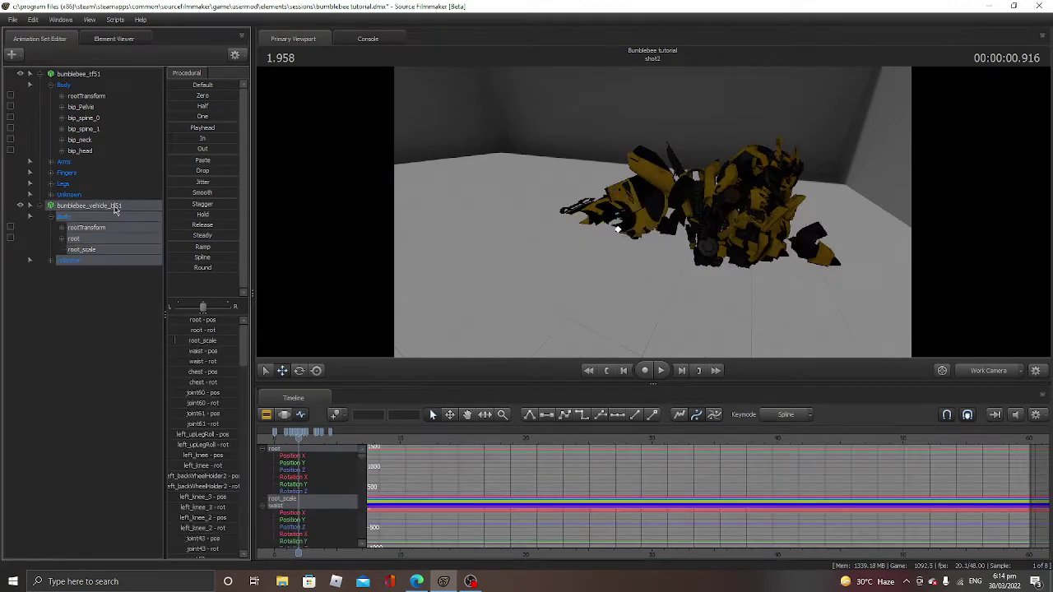
{"action": "left_click", "coordinate": [203, 96]}
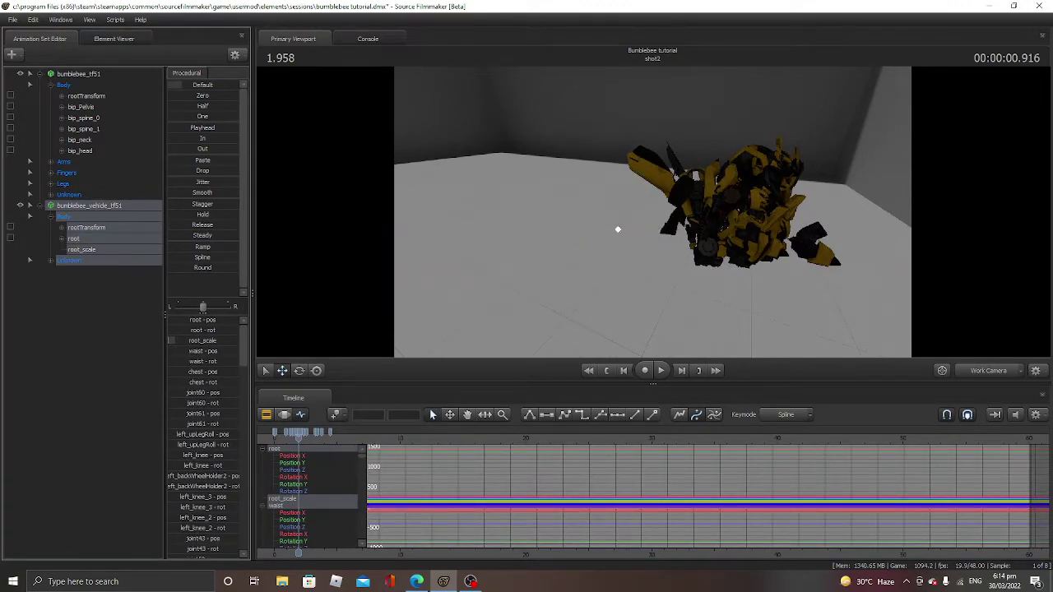
{"action": "key", "text": "ctrl+z"}
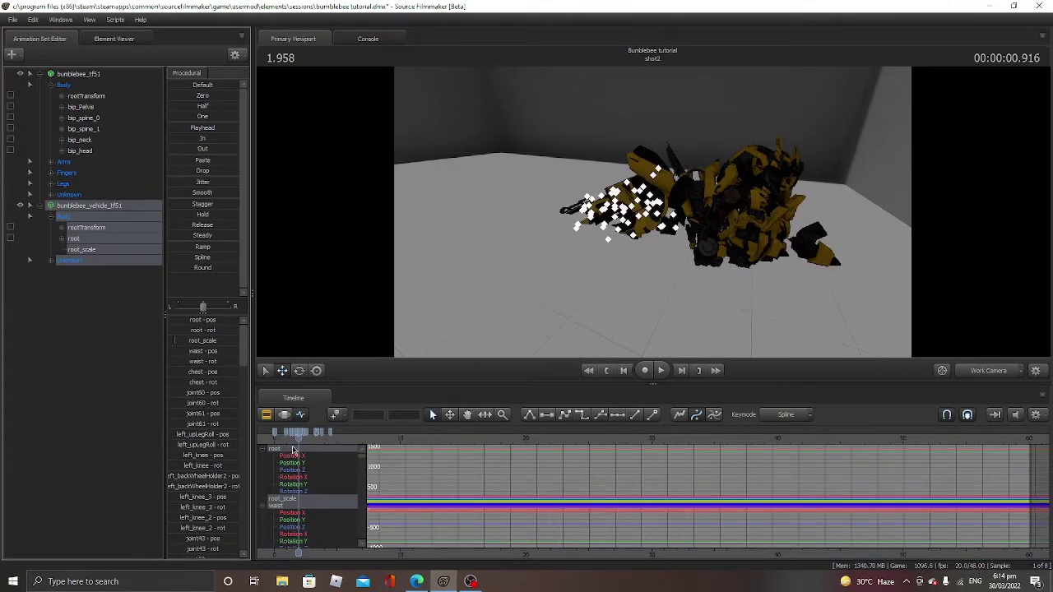
Examine the folding vehicle beside the robot around 0.875 seconds from several angles and in playback.
{"action": "mouse_move", "coordinate": [296, 444]}
{"action": "left_mouse_down"}
{"action": "mouse_move", "coordinate": [276, 439]}
{"action": "mouse_move", "coordinate": [300, 440]}
{"action": "left_mouse_up"}
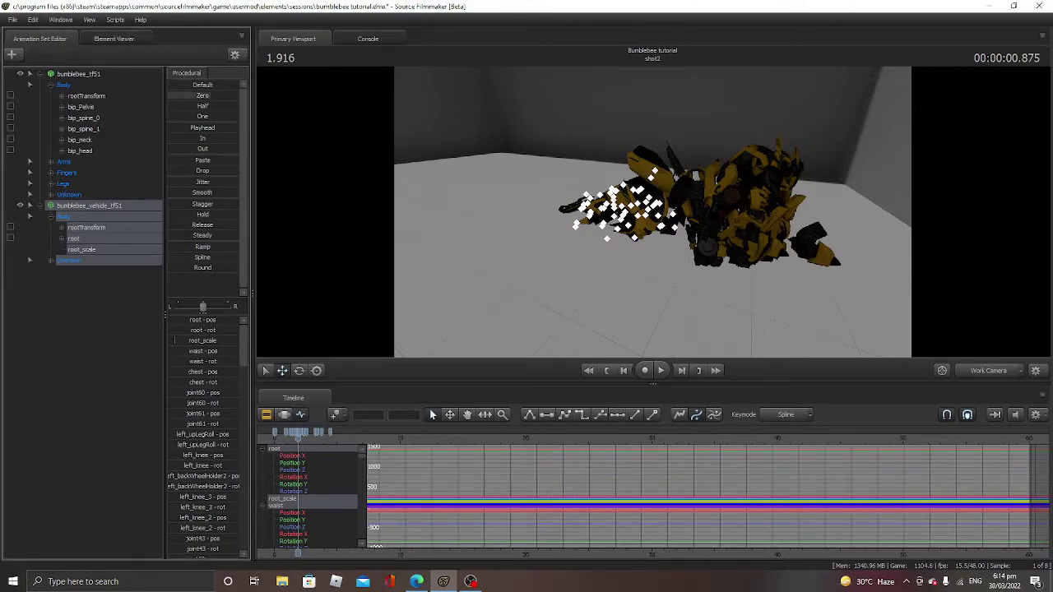
{"action": "left_click", "coordinate": [49, 217]}
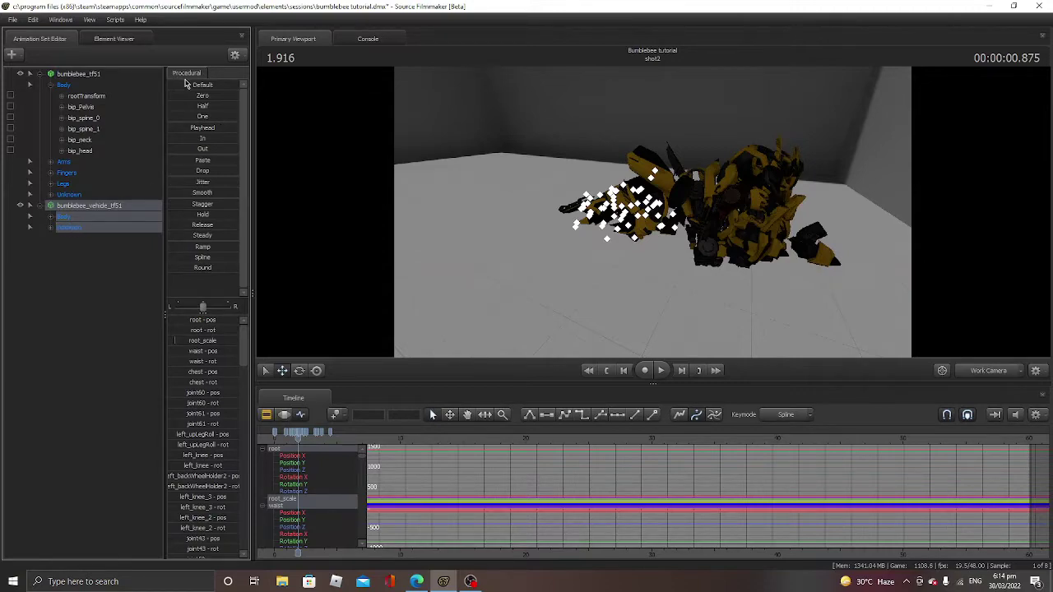
{"action": "mouse_move", "coordinate": [322, 92]}
{"action": "left_mouse_down"}
{"action": "mouse_move", "coordinate": [322, 83]}
{"action": "mouse_move", "coordinate": [331, 102]}
{"action": "mouse_move", "coordinate": [315, 101]}
{"action": "left_mouse_up"}
{"action": "key", "text": "w"}
{"action": "key", "text": "s"}
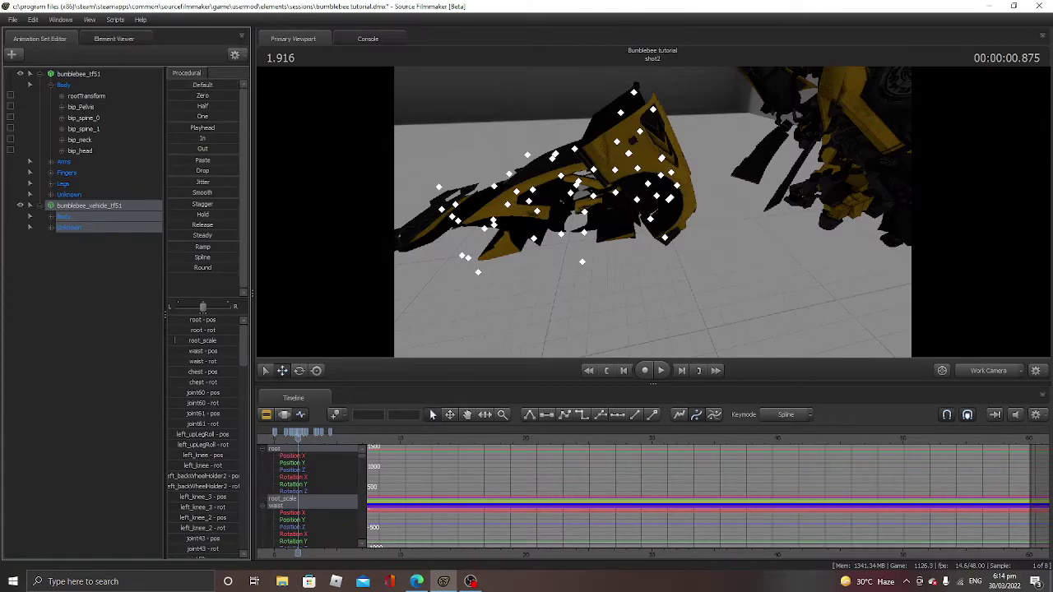
{"action": "left_click_drag", "start_coordinate": [592, 271], "coordinate": [653, 215]}
{"action": "key", "text": "w"}
{"action": "key", "text": "w"}
{"action": "key", "text": "s"}
{"action": "key", "text": "space"}
{"action": "mouse_move", "coordinate": [304, 446]}
{"action": "left_mouse_down"}
{"action": "mouse_move", "coordinate": [323, 446]}
{"action": "mouse_move", "coordinate": [288, 446]}
{"action": "mouse_move", "coordinate": [298, 446]}
{"action": "left_mouse_up"}
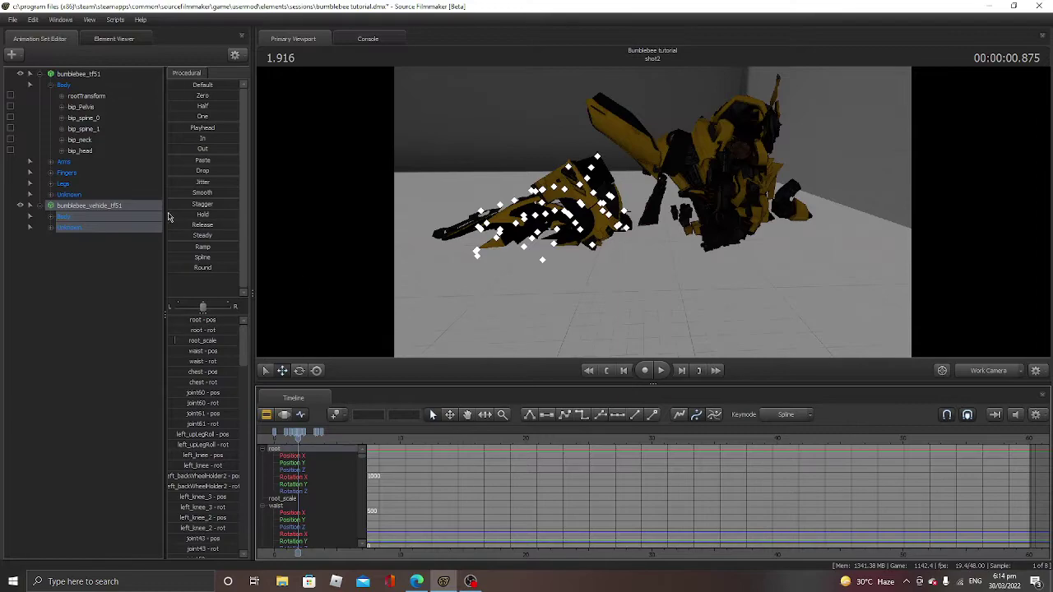
Move the vehicle's root bone toward the crouched robot at 0.875 seconds and play back the motion.
{"action": "left_click", "coordinate": [76, 217]}
{"action": "left_click", "coordinate": [51, 217]}
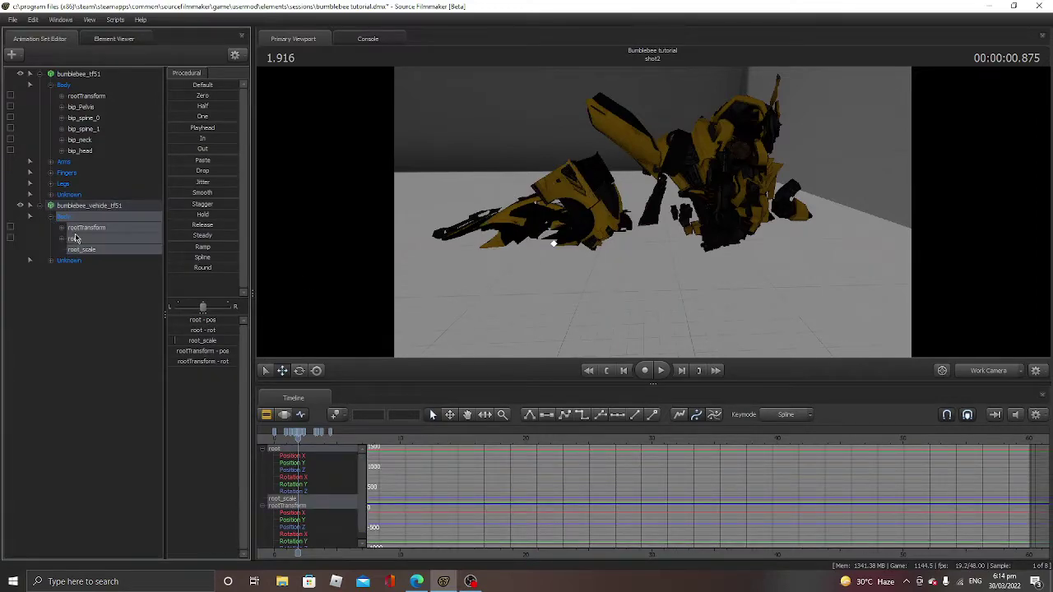
{"action": "left_click", "coordinate": [74, 239]}
{"action": "left_click_drag", "start_coordinate": [574, 236], "coordinate": [675, 212]}
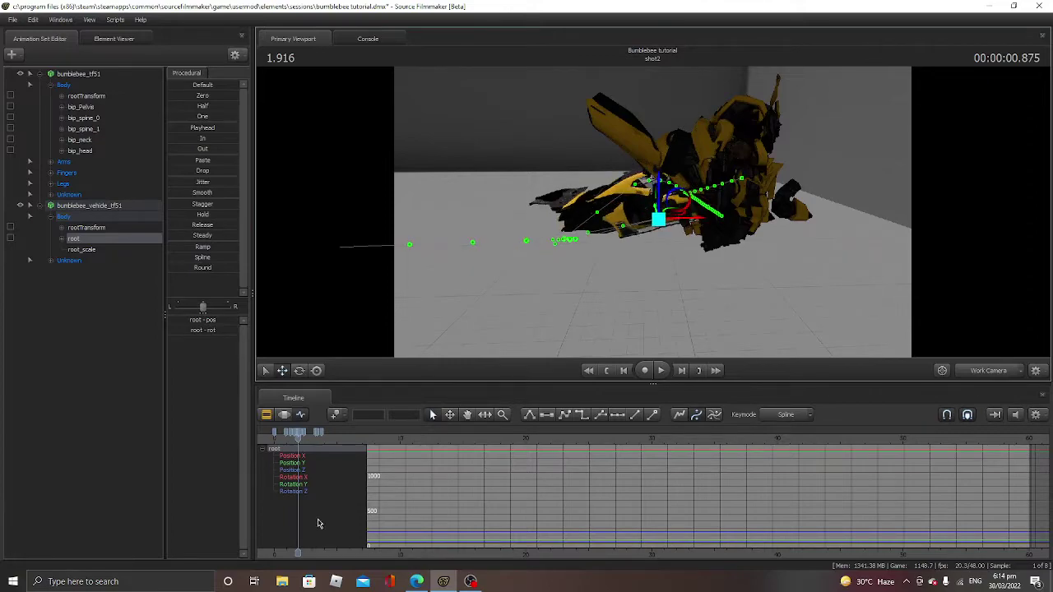
{"action": "left_click_drag", "start_coordinate": [298, 438], "coordinate": [302, 442]}
{"action": "key", "text": "space"}
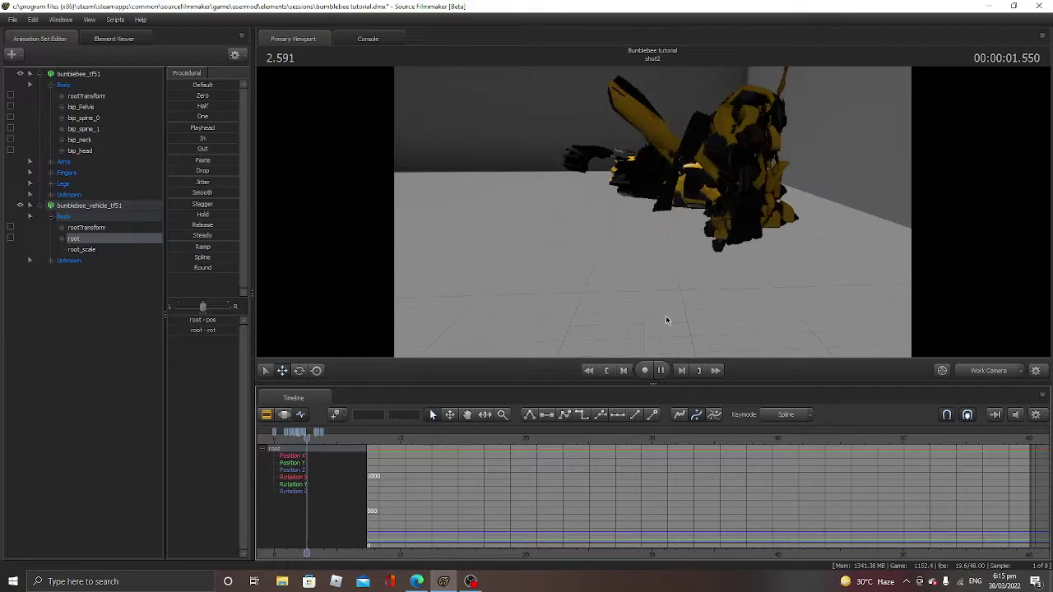
{"action": "key", "text": "space"}
Move the vehicle's root bone closer to the robot at 3.291 seconds and replay the transformation.
{"action": "left_click_drag", "start_coordinate": [668, 321], "coordinate": [756, 170]}
{"action": "key", "text": "space"}
{"action": "key", "text": "space"}
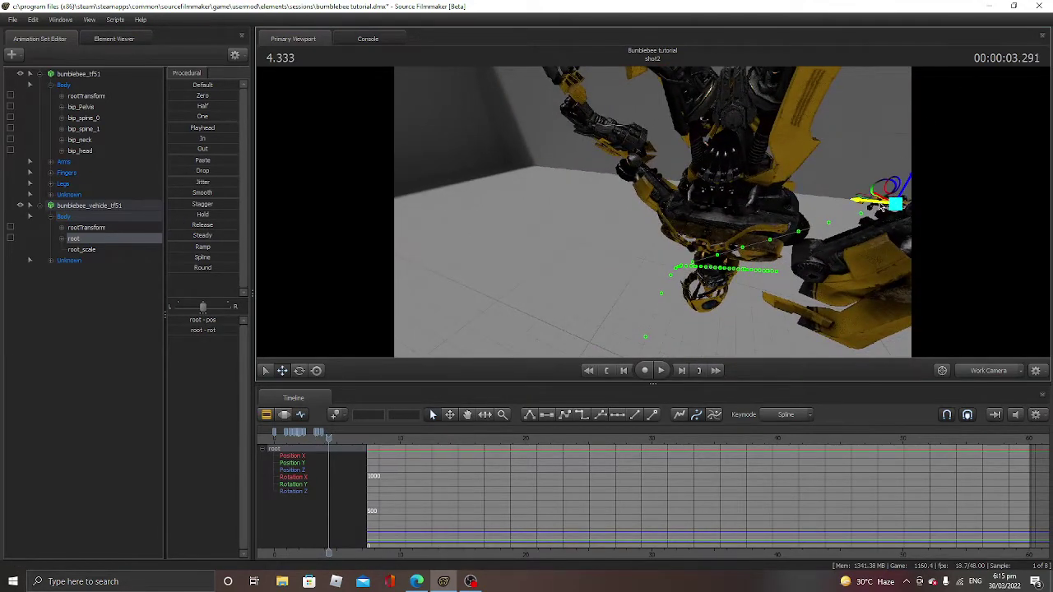
{"action": "left_click_drag", "start_coordinate": [852, 200], "coordinate": [800, 199]}
{"action": "key", "text": "space"}
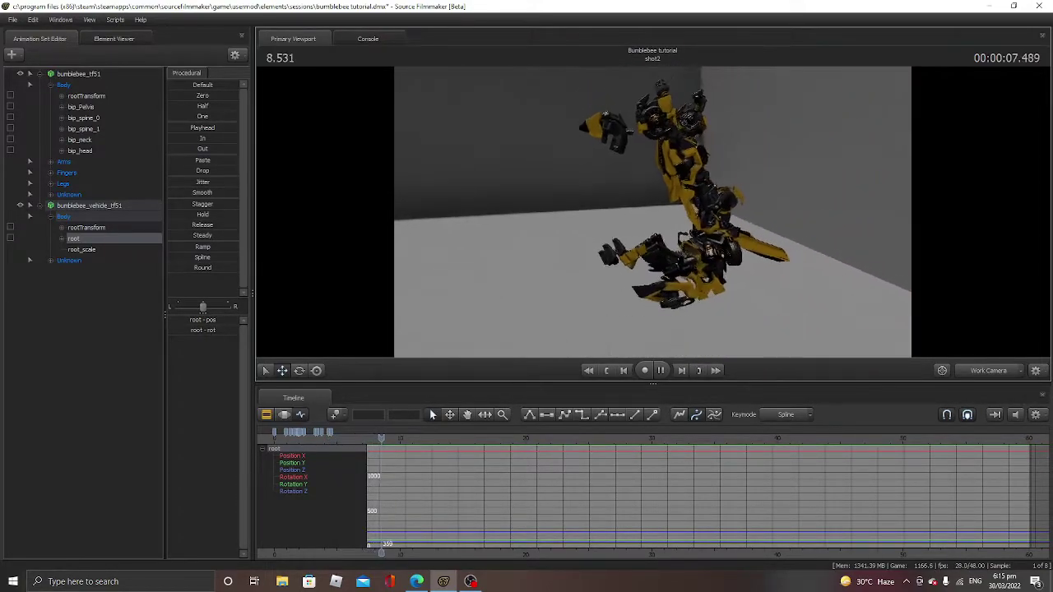
{"action": "left_click_drag", "start_coordinate": [395, 440], "coordinate": [305, 455]}
{"action": "key", "text": "space"}
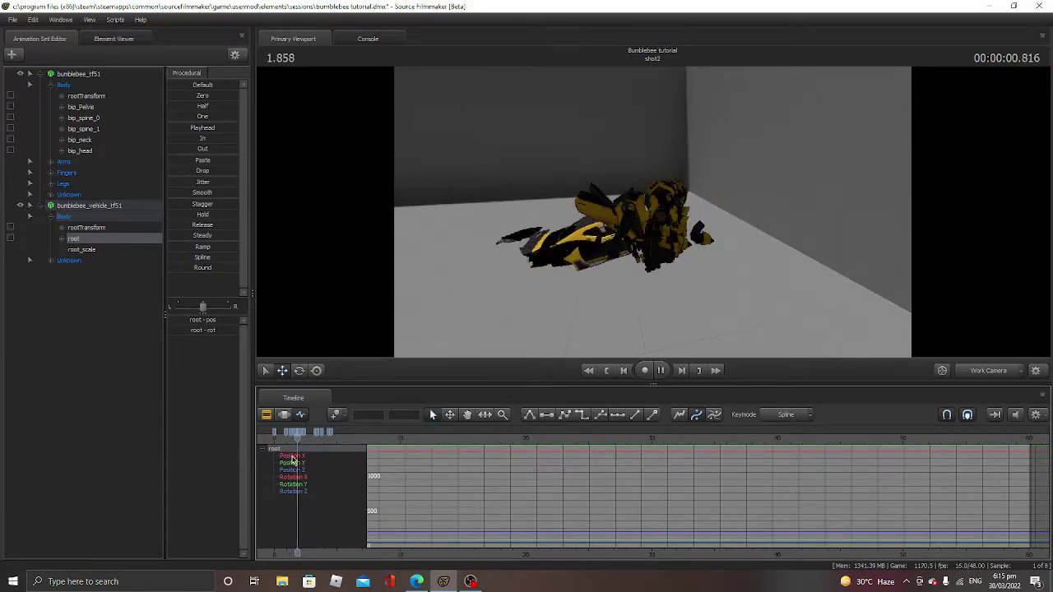
{"action": "key", "text": "space"}
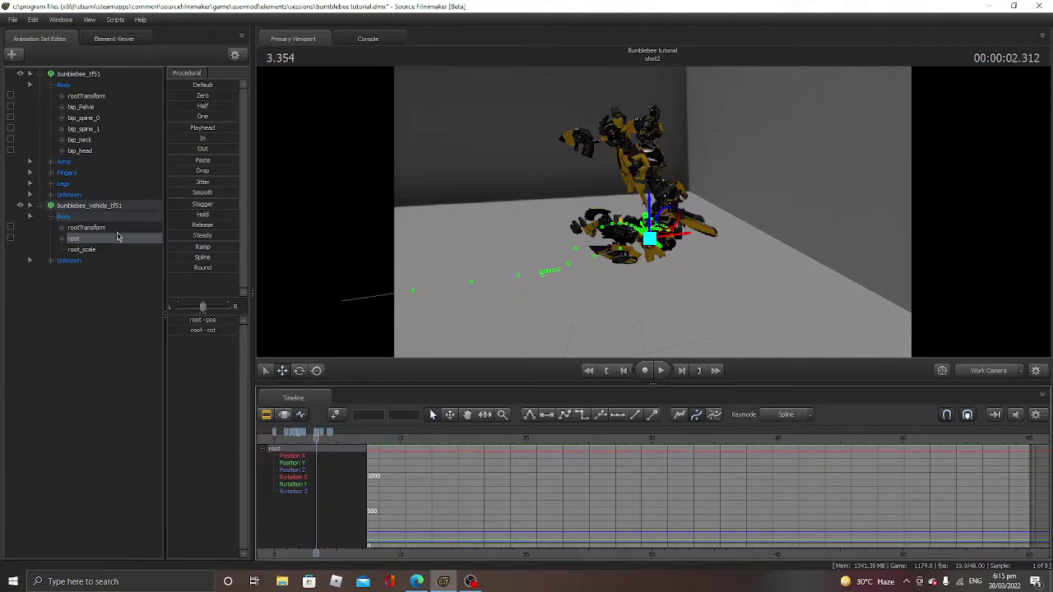
Add a scale control to the bumblebee_tf51 robot's rootTransform with the playhead at 0.312 seconds.
{"action": "left_click", "coordinate": [91, 96]}
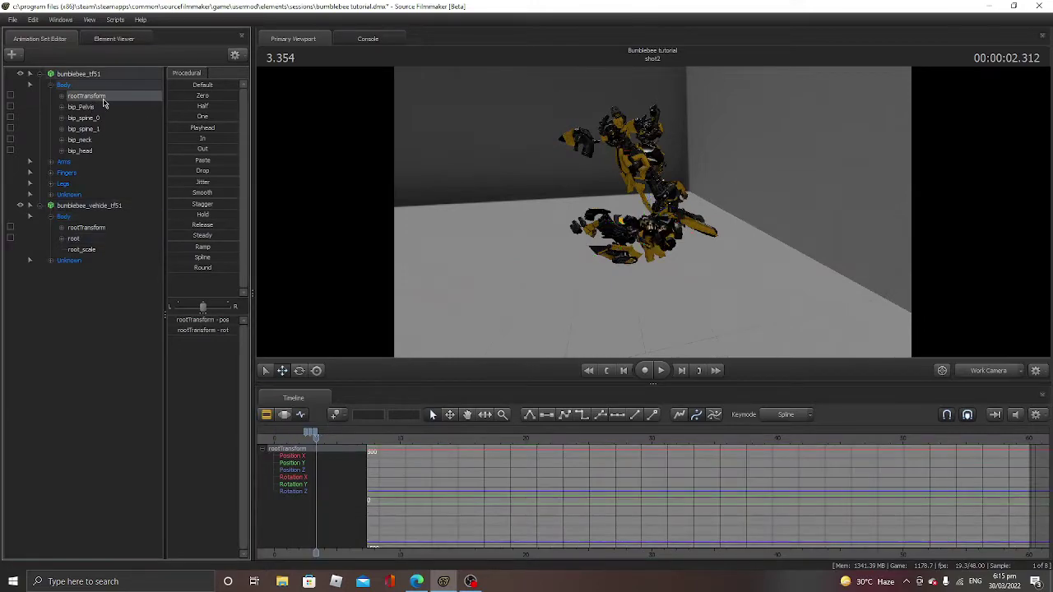
{"action": "left_click_drag", "start_coordinate": [313, 436], "coordinate": [291, 445]}
{"action": "mouse_move", "coordinate": [558, 216]}
{"action": "left_mouse_down"}
{"action": "mouse_move", "coordinate": [477, 205]}
{"action": "mouse_move", "coordinate": [558, 215]}
{"action": "left_mouse_up"}
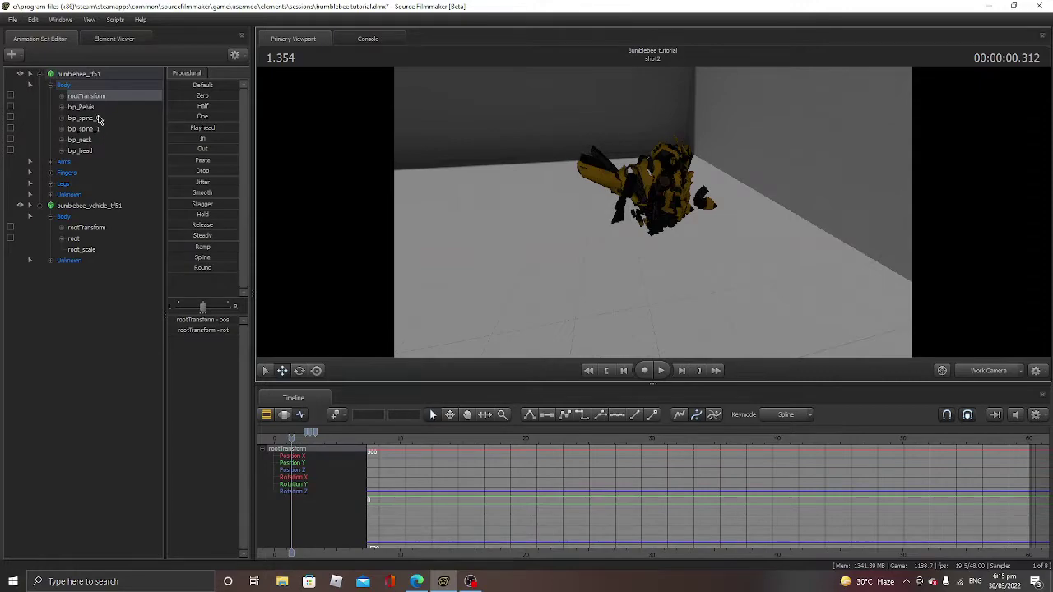
{"action": "left_click", "coordinate": [78, 140]}
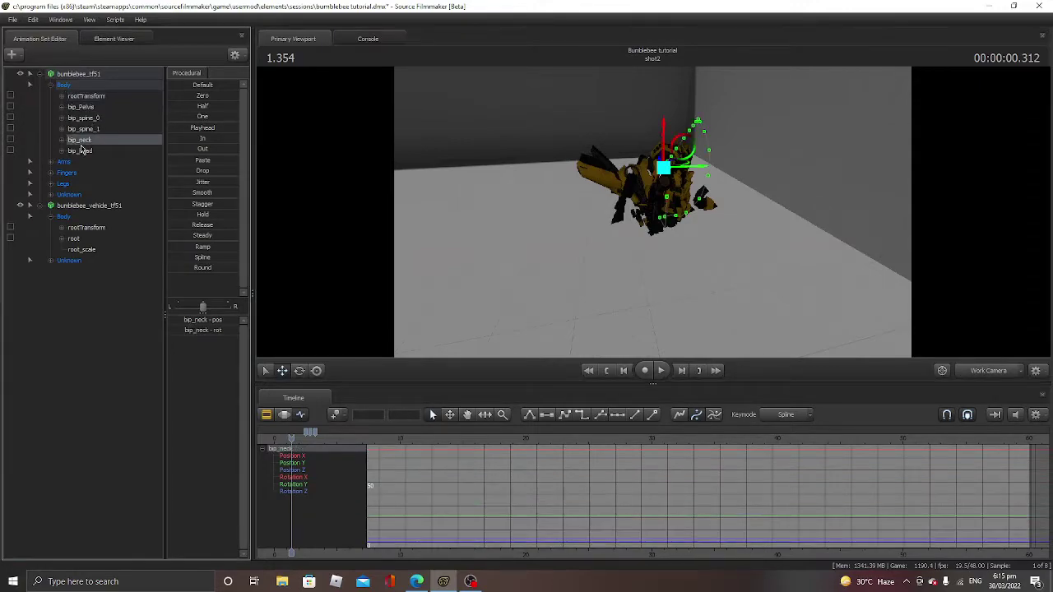
{"action": "left_click", "coordinate": [93, 96]}
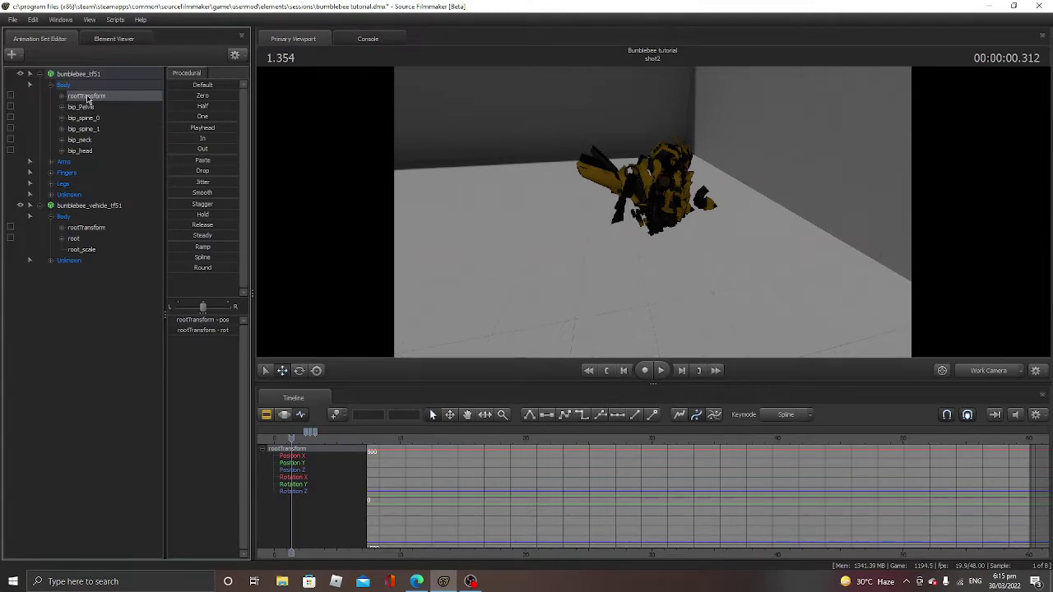
{"action": "right_click", "coordinate": [88, 99]}
{"action": "left_click", "coordinate": [120, 122]}
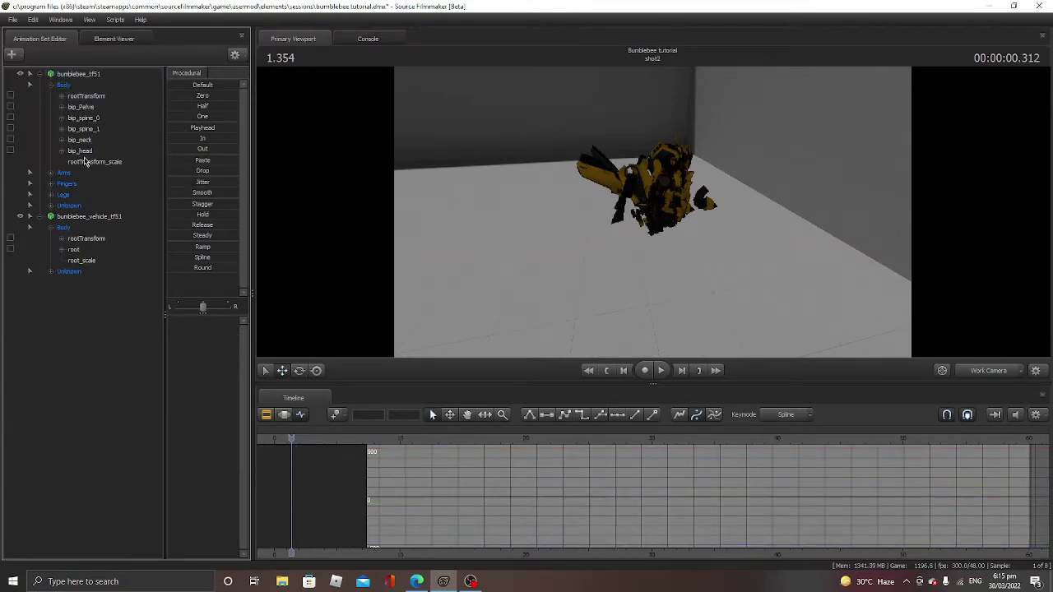
Try scaling the robot down to zero with rootTransform_scale at 0.312 seconds and undo it.
{"action": "left_click", "coordinate": [89, 161]}
{"action": "left_click_drag", "start_coordinate": [174, 321], "coordinate": [167, 320]}
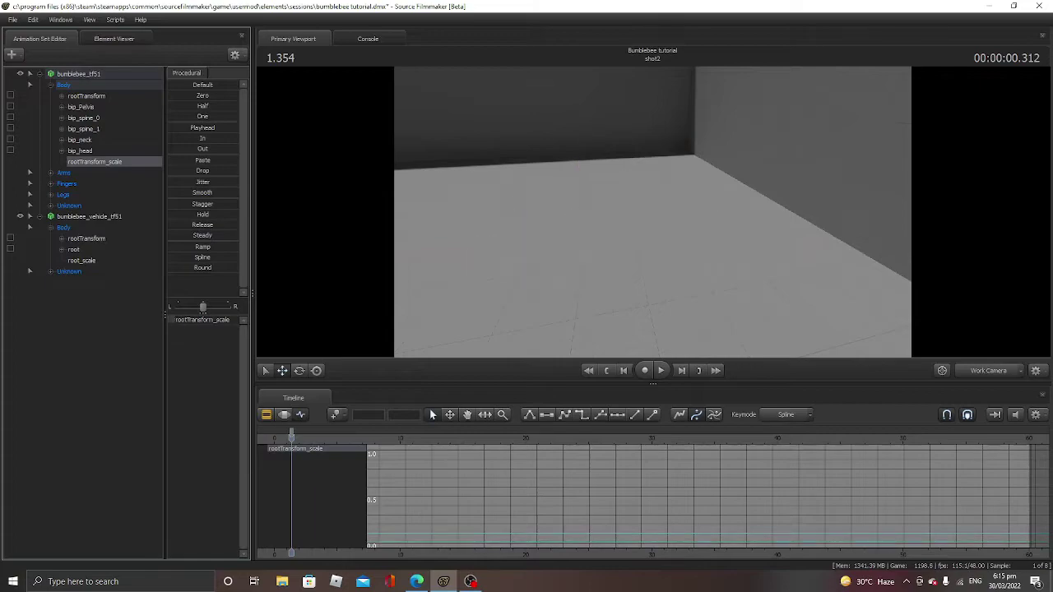
{"action": "key", "text": "ctrl+z"}
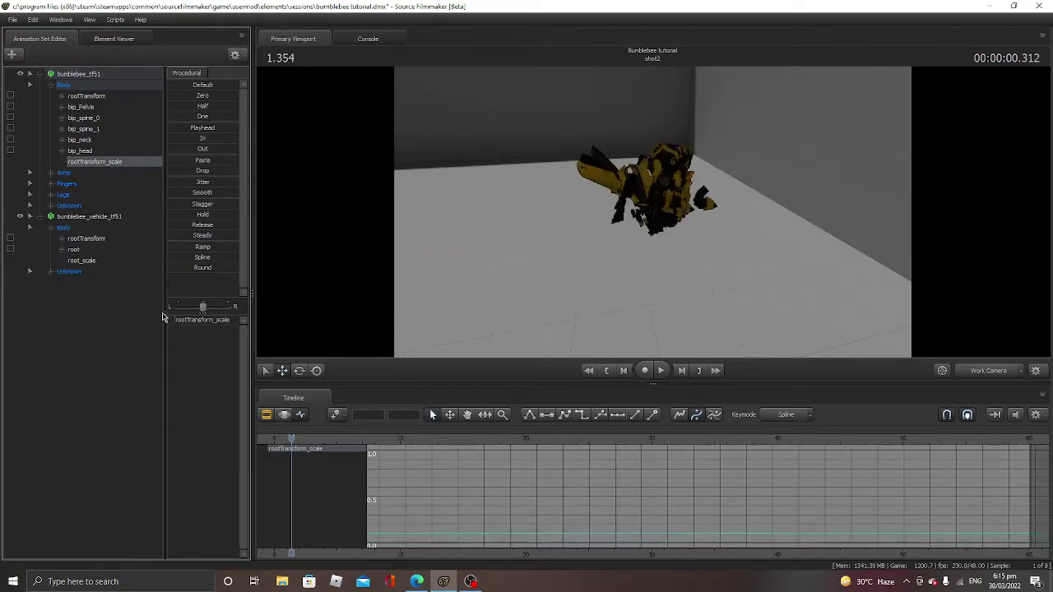
{"action": "left_click", "coordinate": [86, 97]}
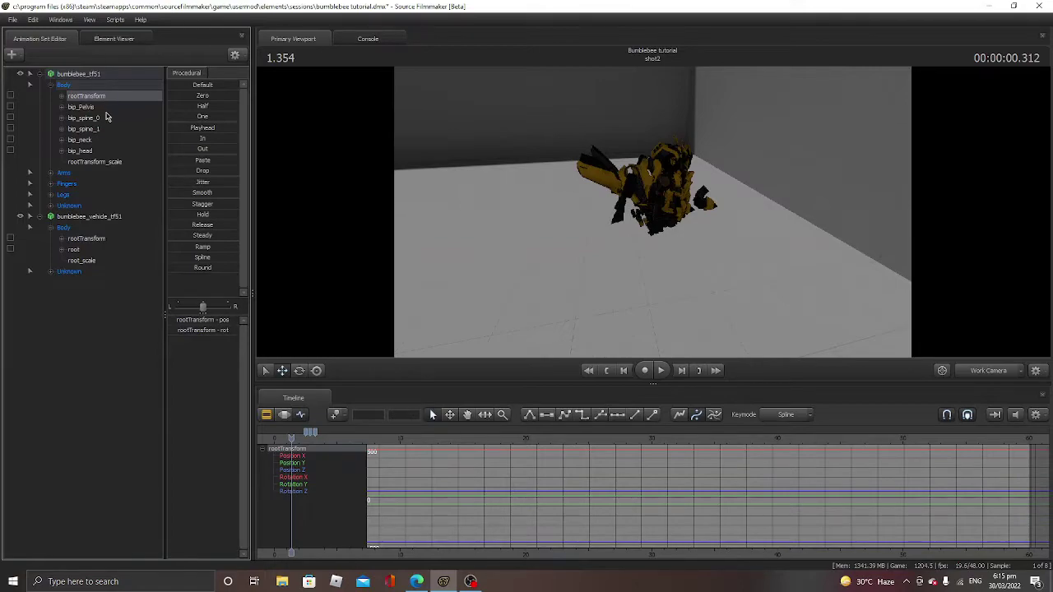
{"action": "left_click", "coordinate": [50, 205]}
{"action": "left_click", "coordinate": [51, 206]}
Scale the robot down to zero with rootTransform_scale at 0.312 seconds.
{"action": "left_click", "coordinate": [97, 162]}
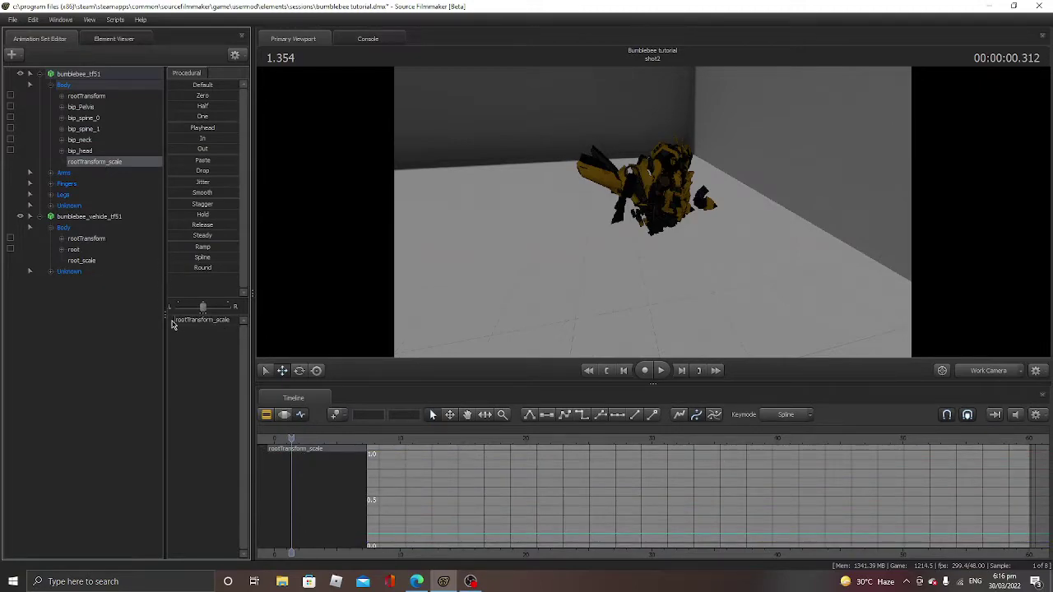
{"action": "left_click_drag", "start_coordinate": [174, 321], "coordinate": [169, 322]}
{"action": "left_click_drag", "start_coordinate": [494, 238], "coordinate": [469, 239]}
{"action": "mouse_move", "coordinate": [649, 228]}
{"action": "left_mouse_down"}
{"action": "mouse_move", "coordinate": [626, 234]}
{"action": "mouse_move", "coordinate": [648, 228]}
{"action": "left_mouse_up"}
Scale the robot back up to its visible size at 1.104 seconds and shift the zero-scale key closer to that moment.
{"action": "left_click_drag", "start_coordinate": [291, 442], "coordinate": [302, 442]}
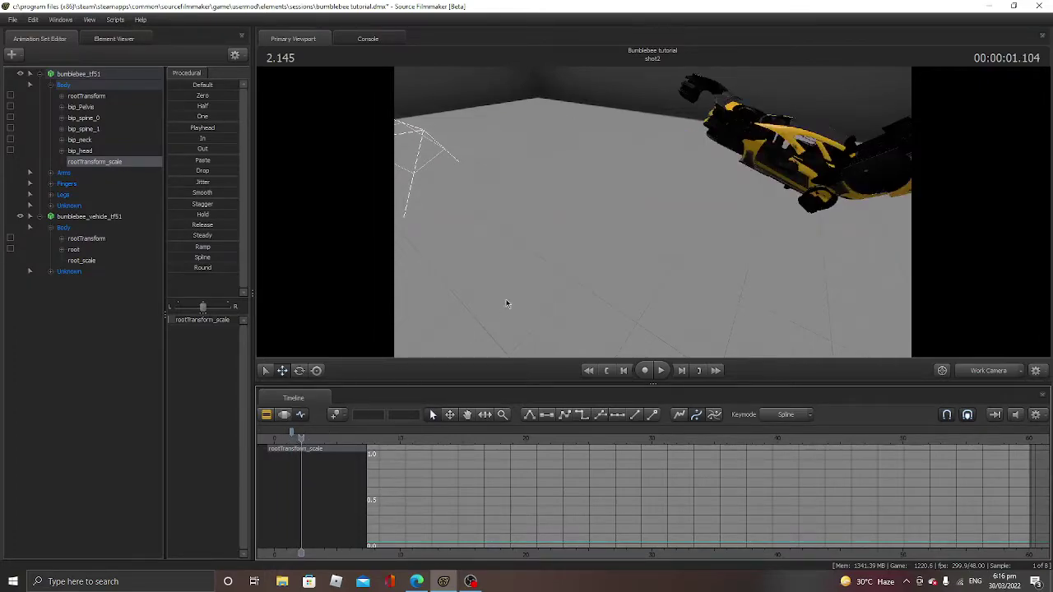
{"action": "left_click_drag", "start_coordinate": [559, 226], "coordinate": [612, 219]}
{"action": "left_click_drag", "start_coordinate": [174, 325], "coordinate": [179, 323]}
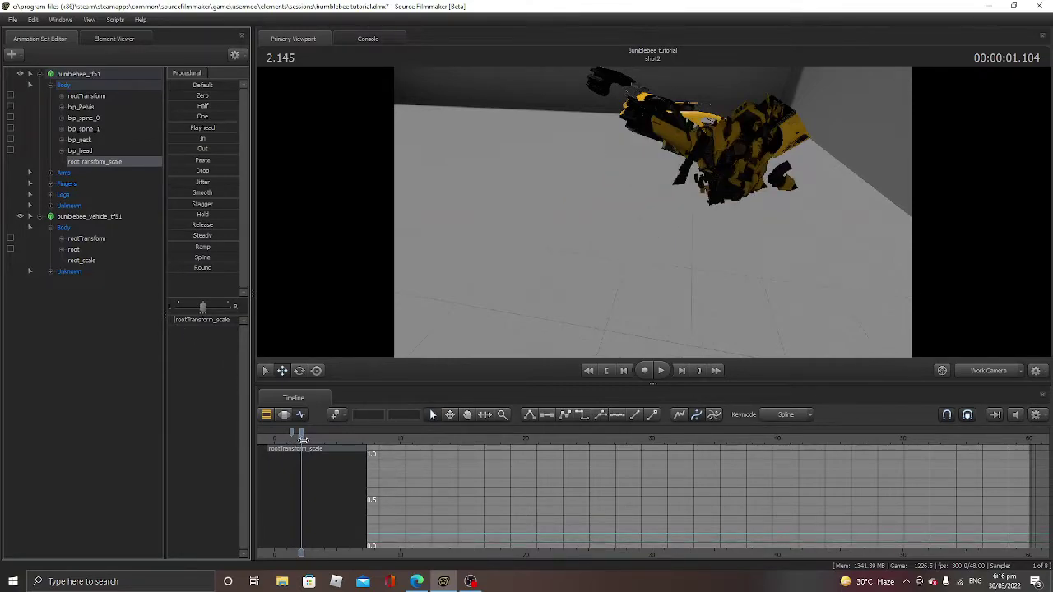
{"action": "key", "text": "space"}
{"action": "key", "text": "space"}
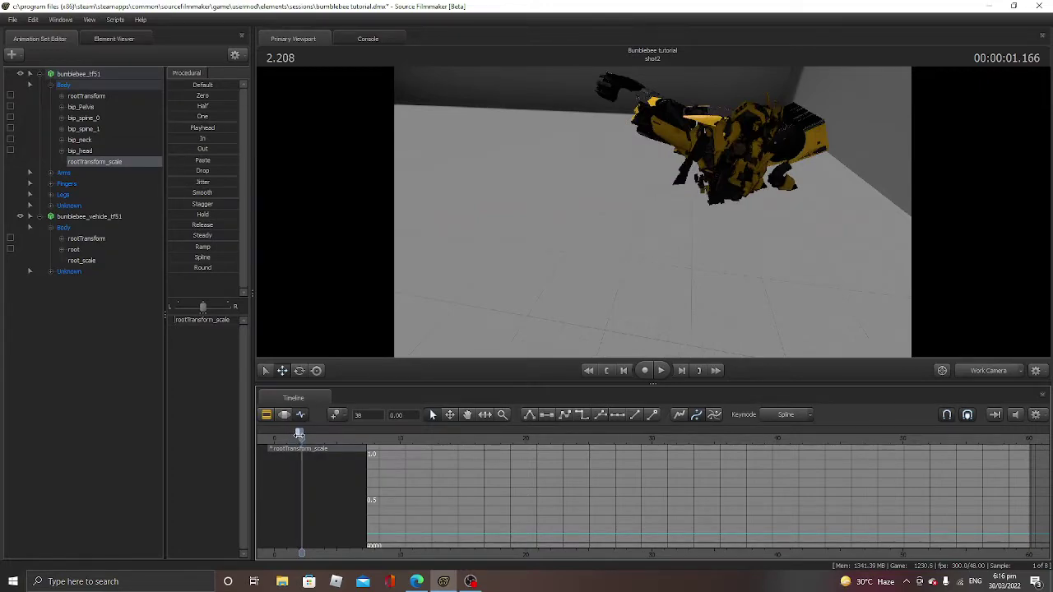
{"action": "left_click_drag", "start_coordinate": [304, 438], "coordinate": [297, 438]}
Play back the transformation repeatedly to check the timing of the robot's scale-up against the folding vehicle.
{"action": "key", "text": "space"}
{"action": "key", "text": "space"}
{"action": "key", "text": "space"}
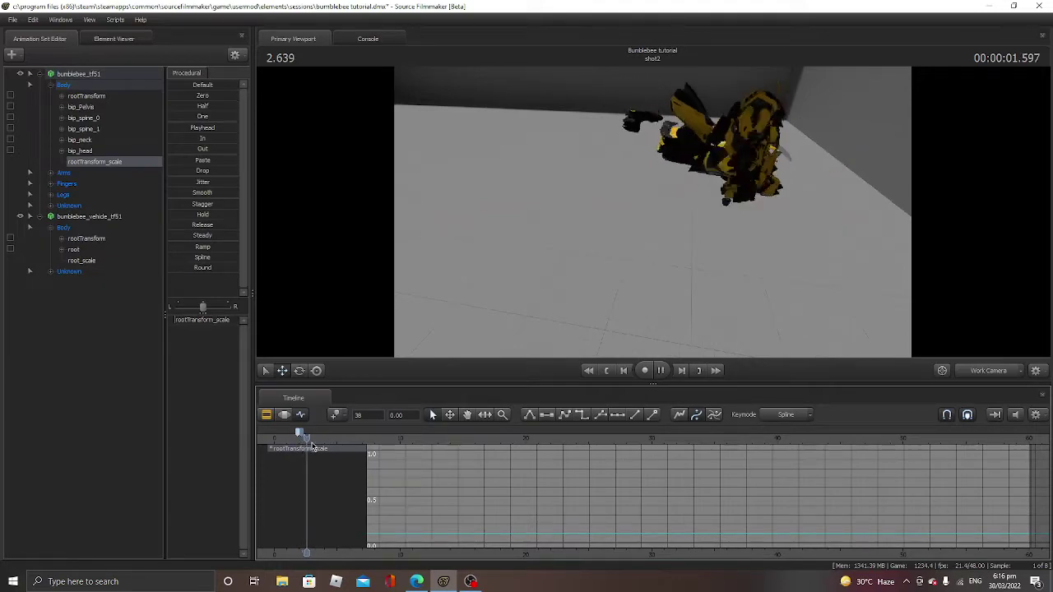
{"action": "key", "text": "space"}
{"action": "key", "text": "space"}
{"action": "key", "text": "space"}
{"action": "left_click_drag", "start_coordinate": [329, 439], "coordinate": [301, 450]}
{"action": "key", "text": "space"}
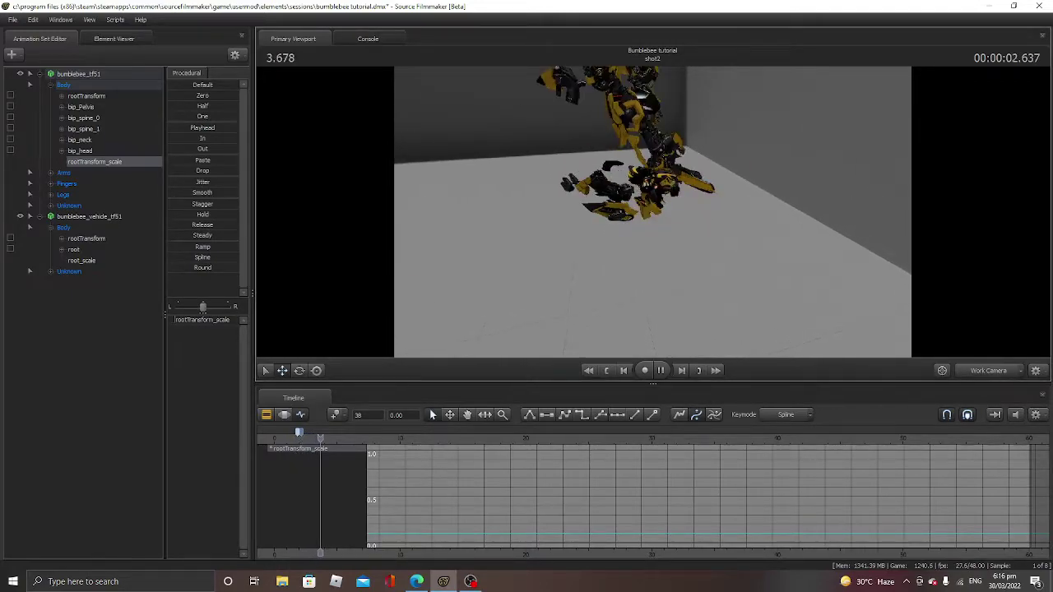
{"action": "key", "text": "space"}
{"action": "left_click_drag", "start_coordinate": [342, 439], "coordinate": [304, 449]}
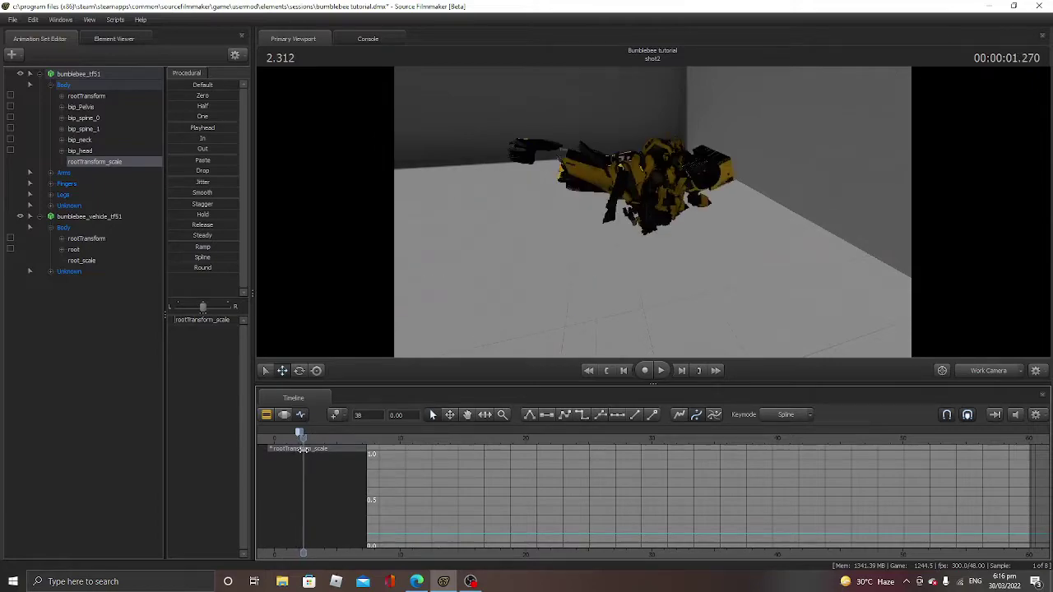
Rotate the bumblebee_vehicle_tf51 root bone at 1.270 seconds to line the vehicle up with the robot.
{"action": "left_click", "coordinate": [105, 222]}
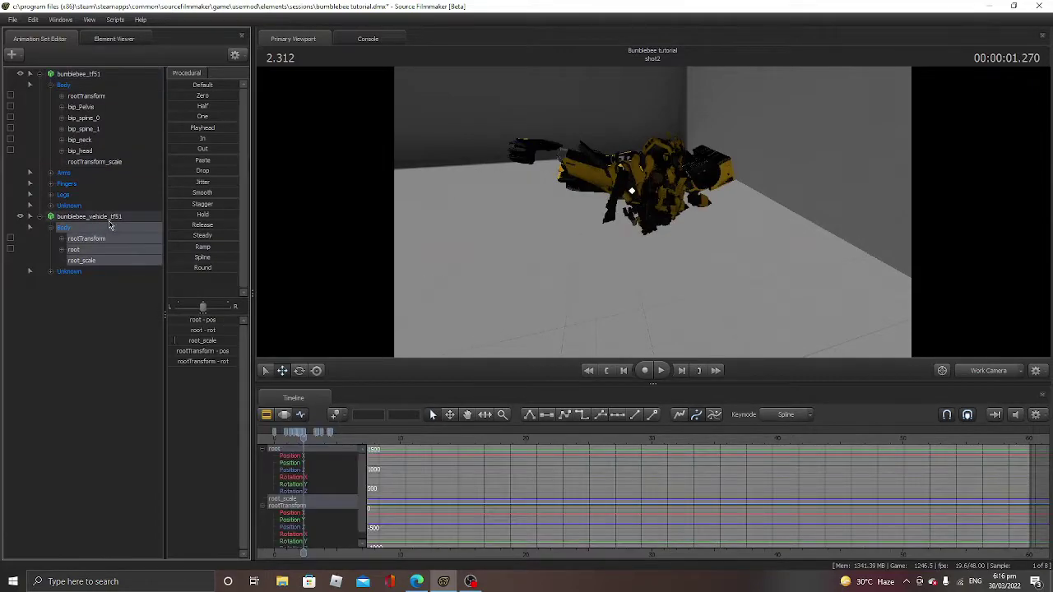
{"action": "left_click", "coordinate": [75, 250]}
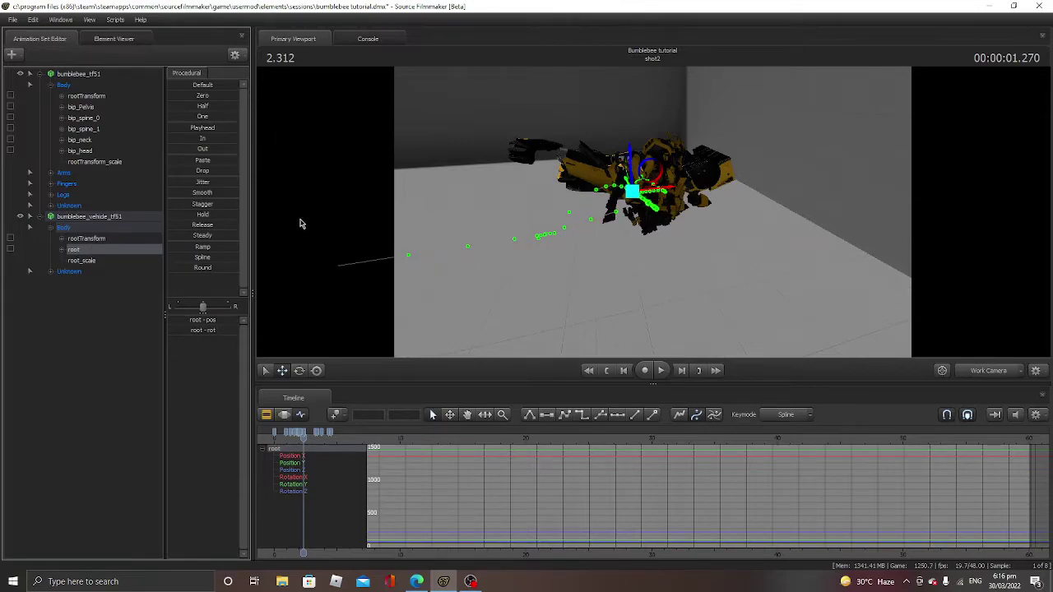
{"action": "left_click", "coordinate": [300, 370]}
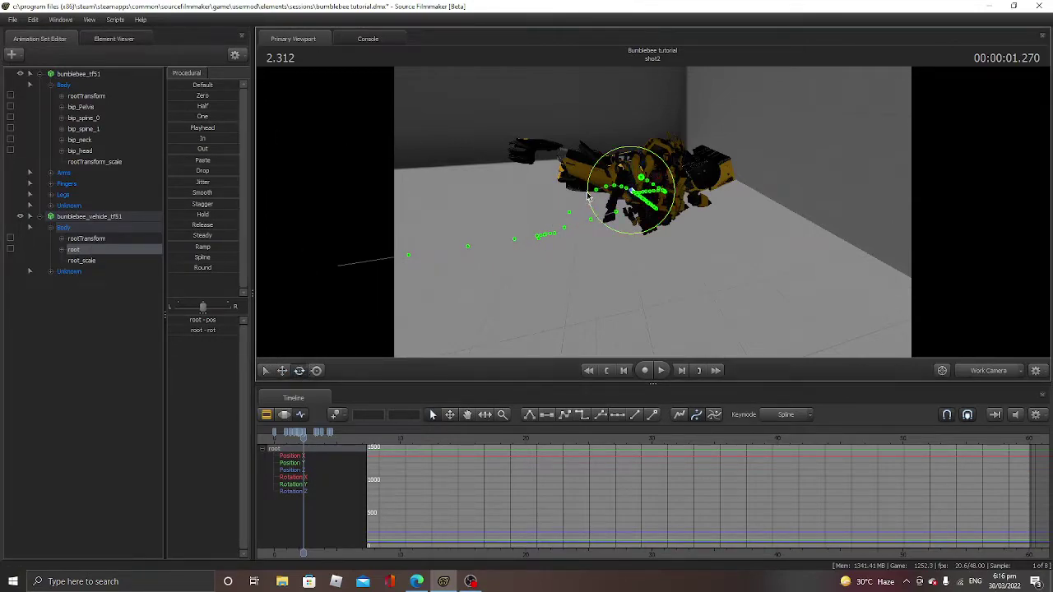
{"action": "left_click_drag", "start_coordinate": [602, 169], "coordinate": [618, 172]}
{"action": "left_click_drag", "start_coordinate": [600, 166], "coordinate": [615, 143]}
{"action": "left_click_drag", "start_coordinate": [607, 217], "coordinate": [650, 234]}
{"action": "key", "text": "w"}
{"action": "key", "text": "s"}
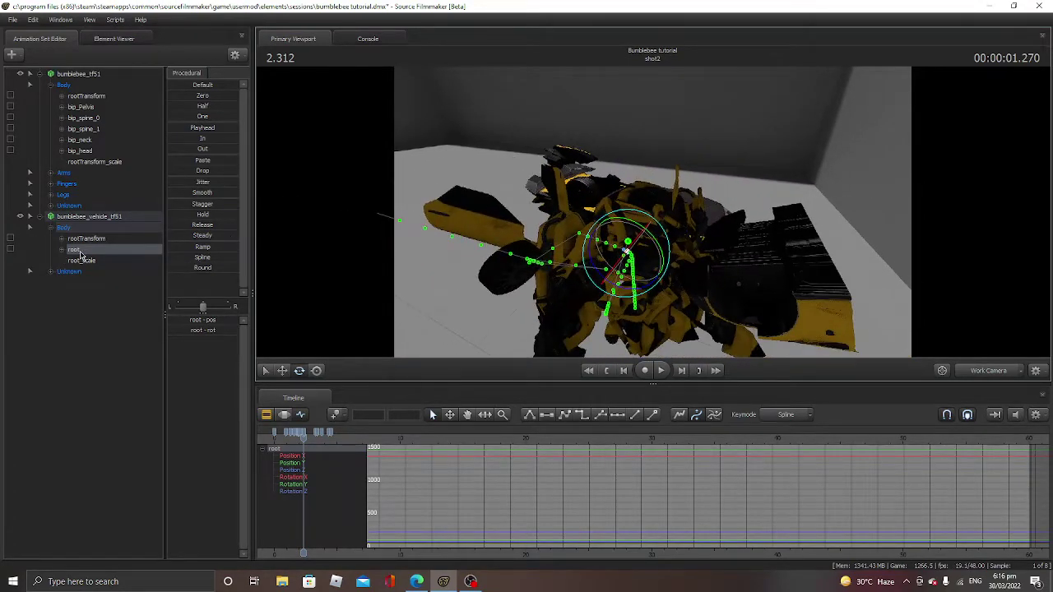
Nudge the vehicle's root bone into the robot's body at 1.270 seconds.
{"action": "left_click", "coordinate": [75, 261]}
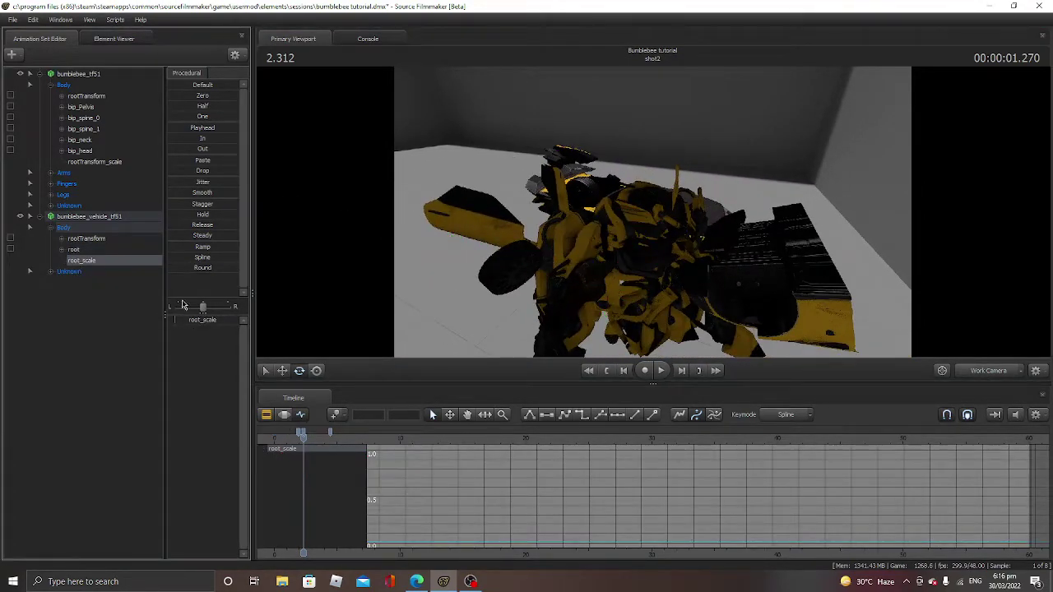
{"action": "left_click", "coordinate": [100, 250]}
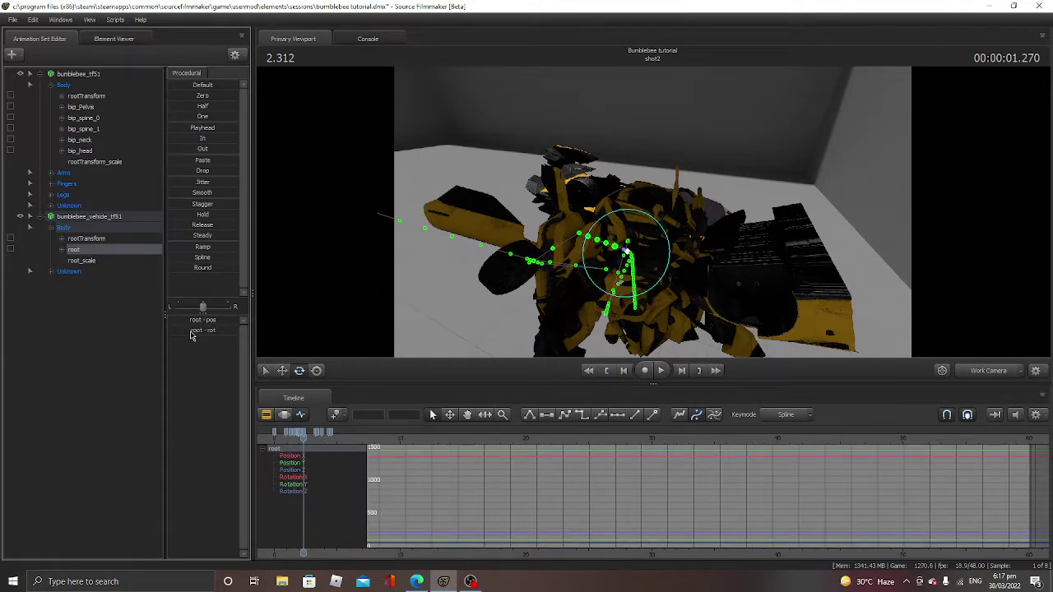
{"action": "key", "text": "w"}
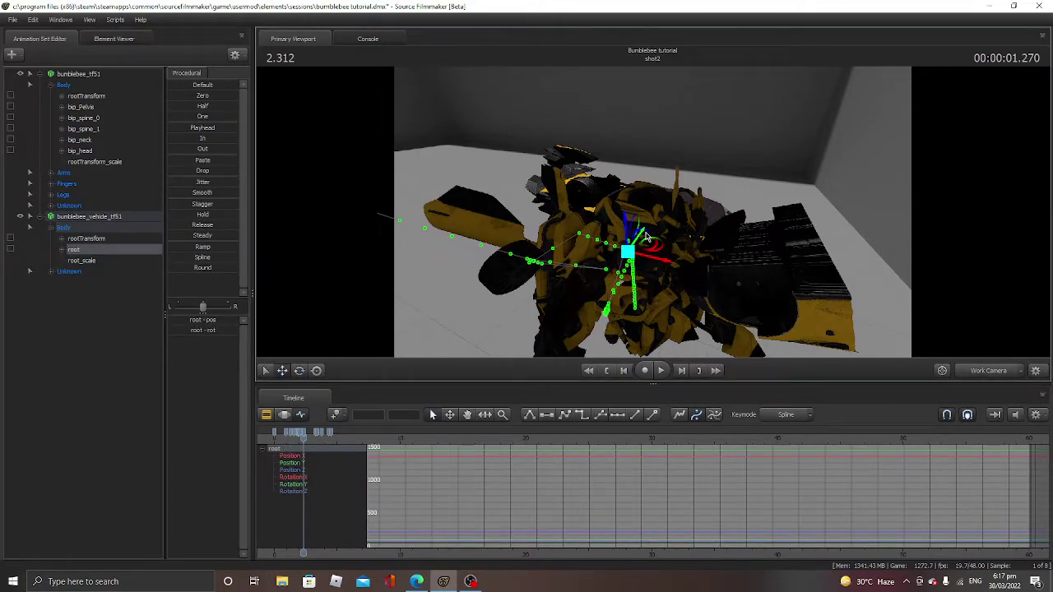
{"action": "mouse_move", "coordinate": [656, 253]}
{"action": "left_mouse_down"}
{"action": "mouse_move", "coordinate": [672, 238]}
{"action": "mouse_move", "coordinate": [639, 252]}
{"action": "left_mouse_up"}
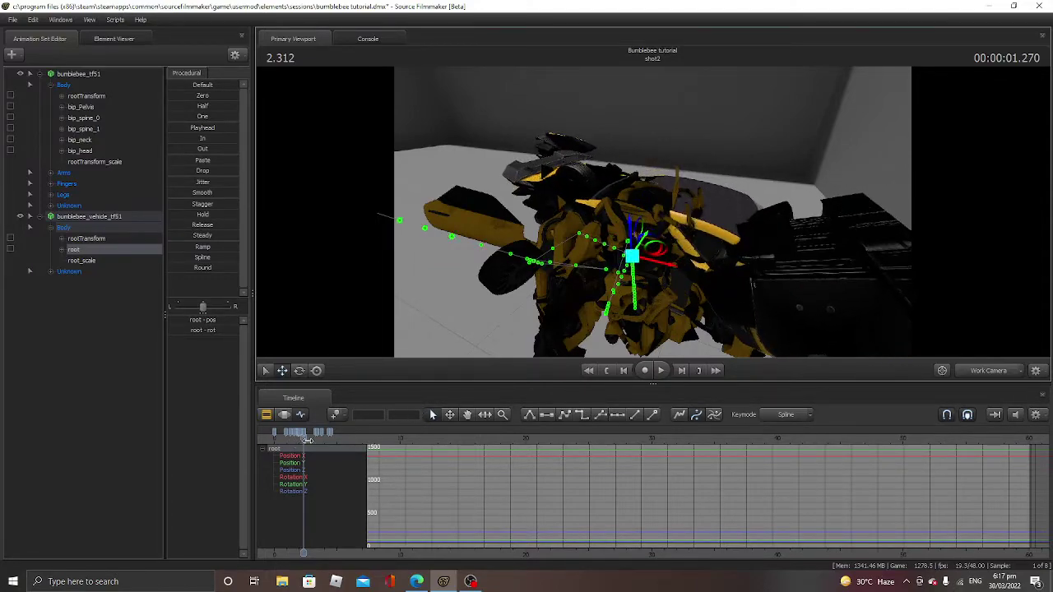
Lower the vehicle's root bone toward the robot at 1.000 seconds.
{"action": "left_click", "coordinate": [281, 454]}
{"action": "left_click_drag", "start_coordinate": [305, 445], "coordinate": [300, 444]}
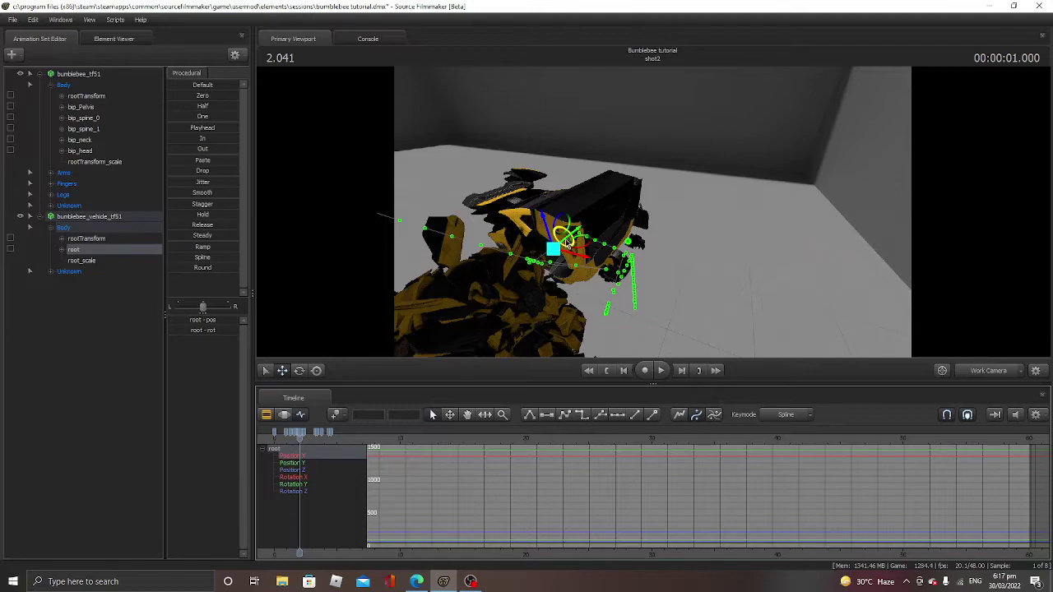
{"action": "left_click_drag", "start_coordinate": [580, 246], "coordinate": [569, 278]}
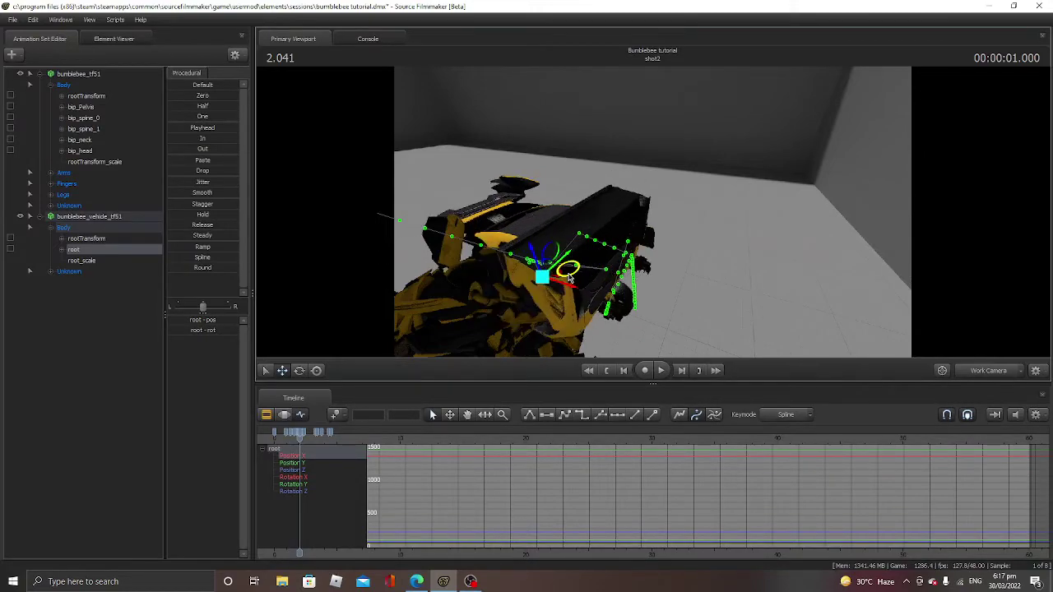
Lower the vehicle's root bone at 1.291 seconds and play back the motion.
{"action": "left_click_drag", "start_coordinate": [299, 438], "coordinate": [296, 445]}
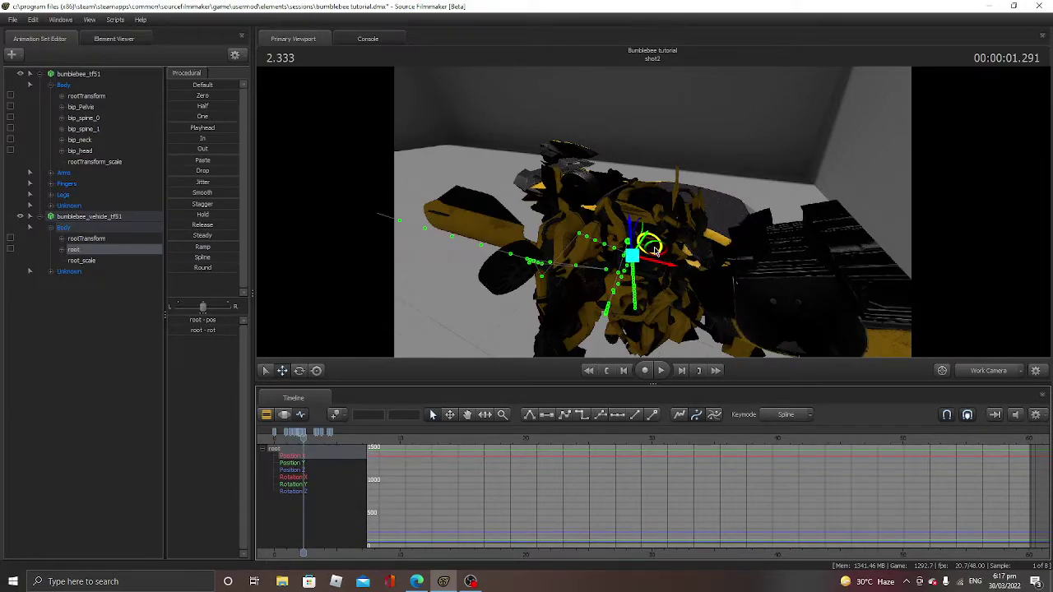
{"action": "left_click_drag", "start_coordinate": [663, 252], "coordinate": [676, 293]}
{"action": "key", "text": "s"}
{"action": "key", "text": "space"}
{"action": "key", "text": "space"}
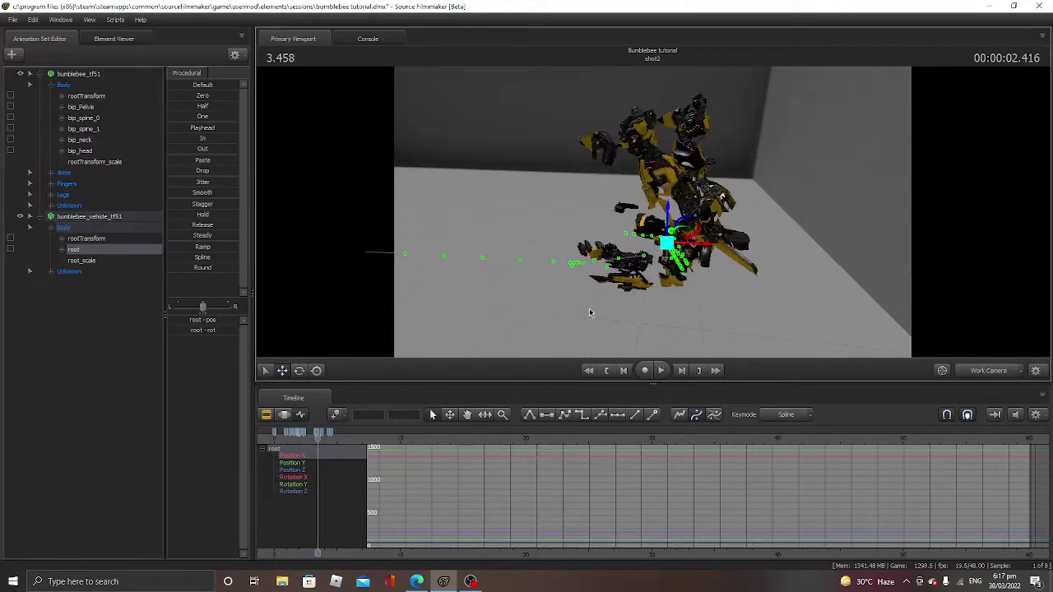
Move the vehicle's root bone sideways and up behind the robot's lower body at 2.416 seconds.
{"action": "left_click_drag", "start_coordinate": [687, 238], "coordinate": [715, 237]}
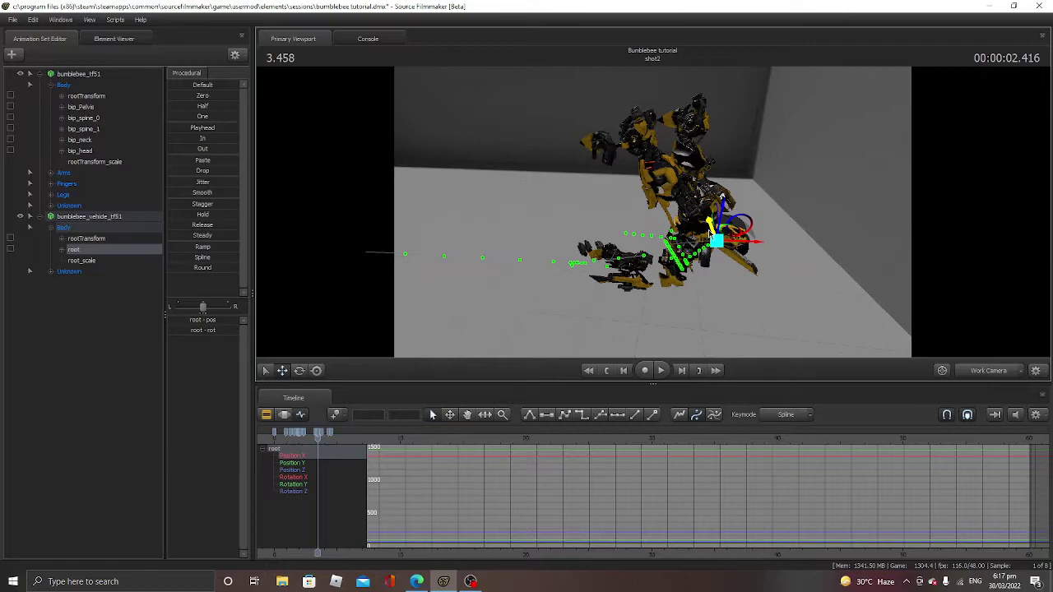
{"action": "left_click_drag", "start_coordinate": [658, 218], "coordinate": [655, 208]}
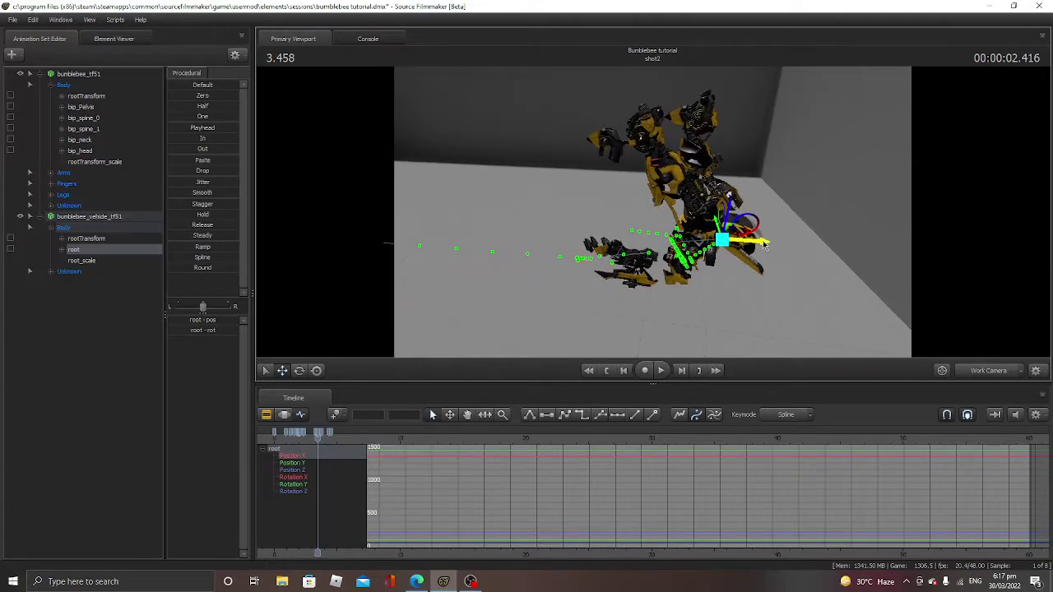
{"action": "key", "text": "e"}
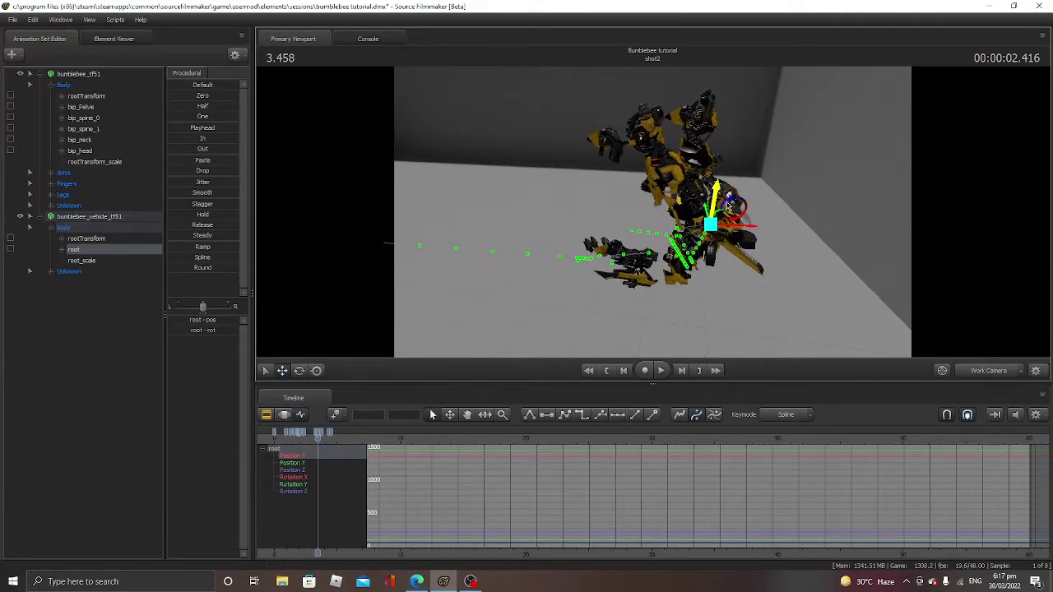
Try to rotate the vehicle's root bone at 2.416 seconds.
{"action": "left_click", "coordinate": [299, 371]}
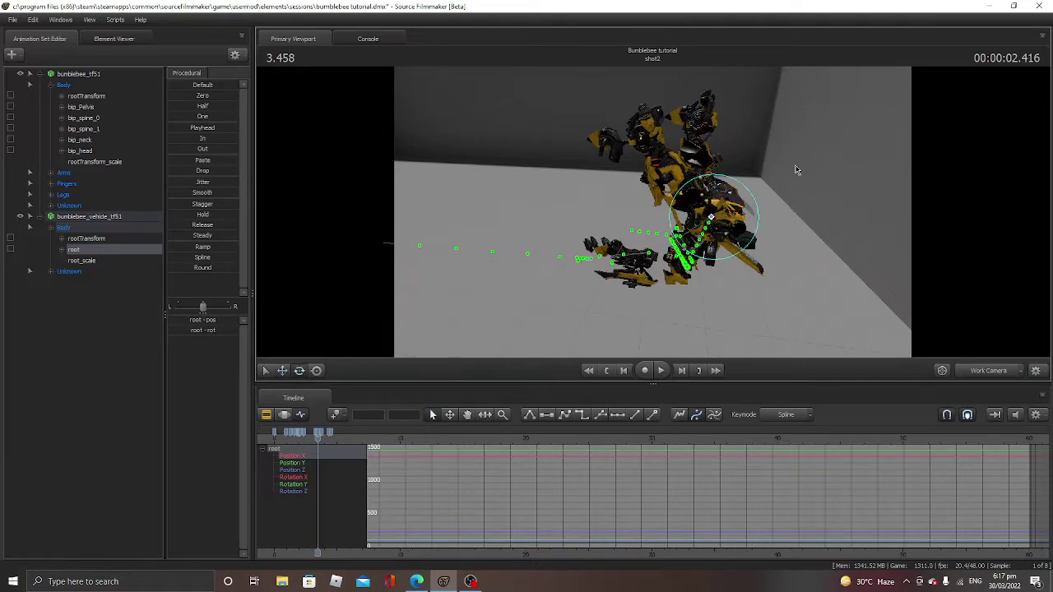
{"action": "left_click", "coordinate": [95, 263]}
{"action": "left_click", "coordinate": [105, 253]}
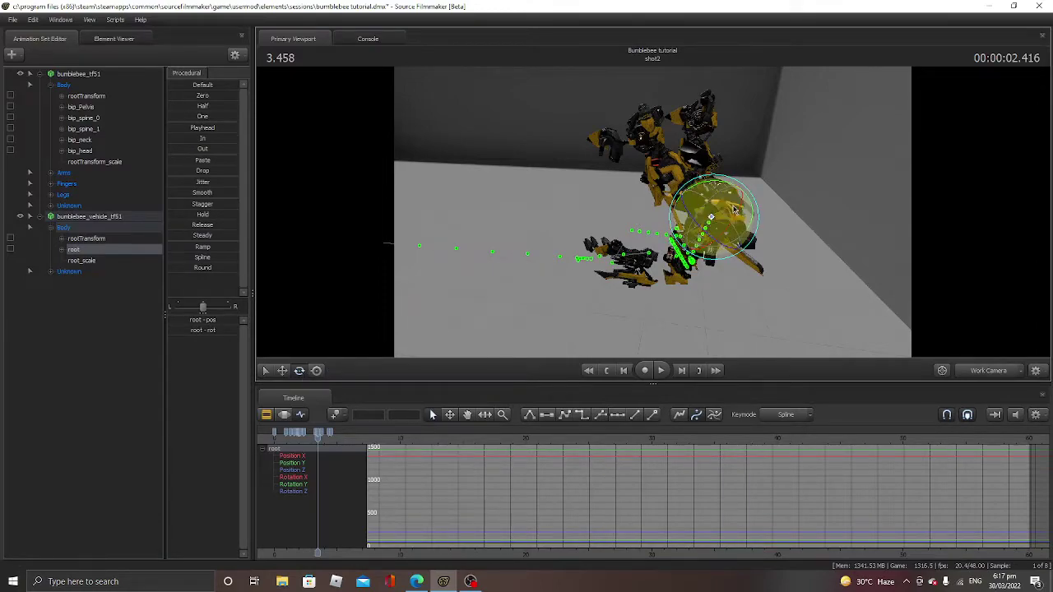
{"action": "left_click_drag", "start_coordinate": [735, 207], "coordinate": [590, 162]}
{"action": "right_click", "coordinate": [530, 160]}
{"action": "left_click", "coordinate": [396, 136]}
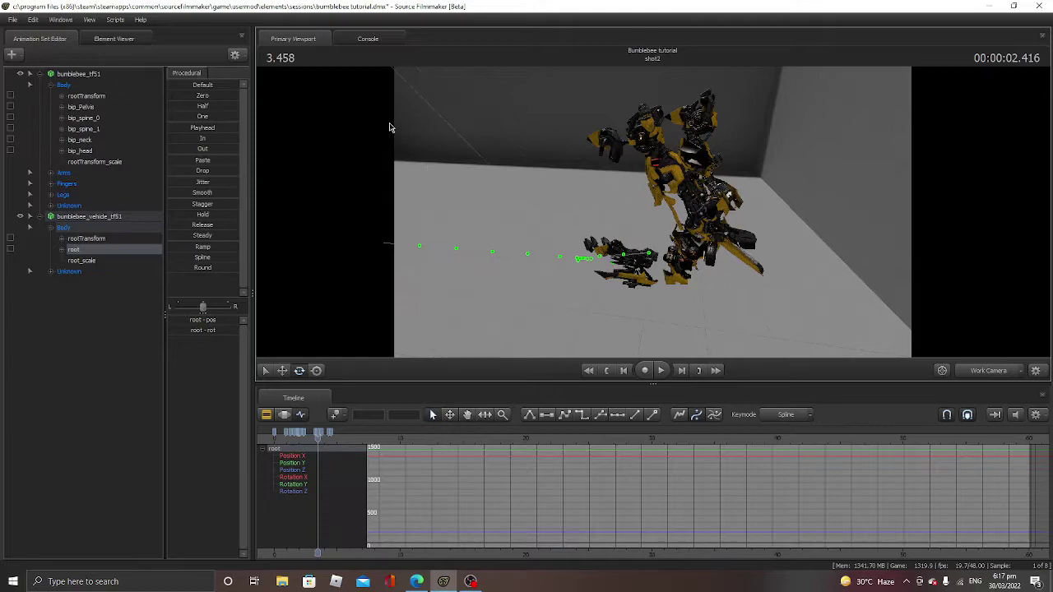
{"action": "key", "text": "ctrl"}
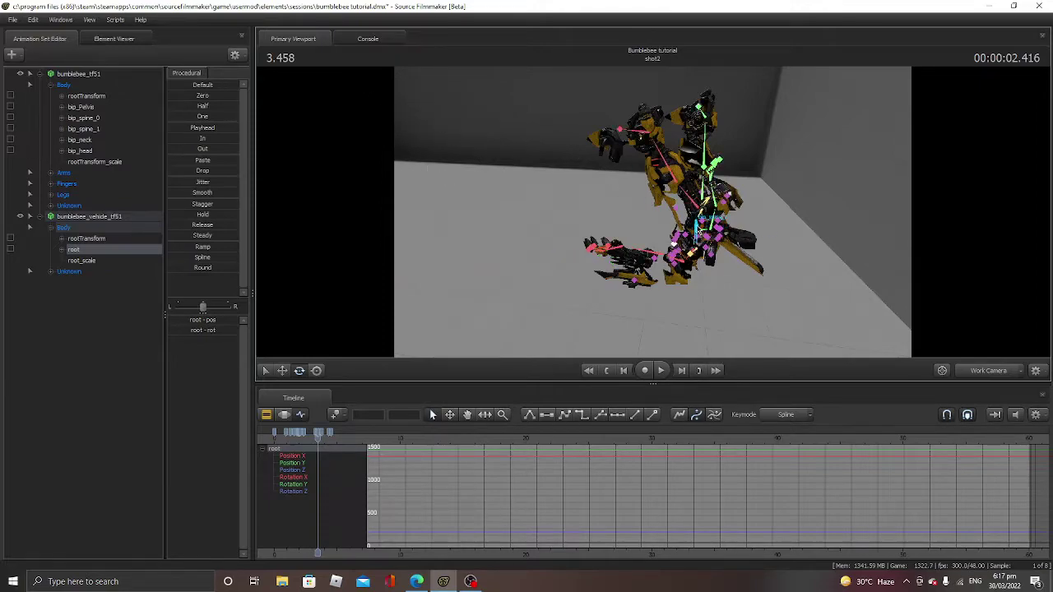
{"action": "left_click", "coordinate": [525, 260]}
{"action": "key", "text": "ctrl+z"}
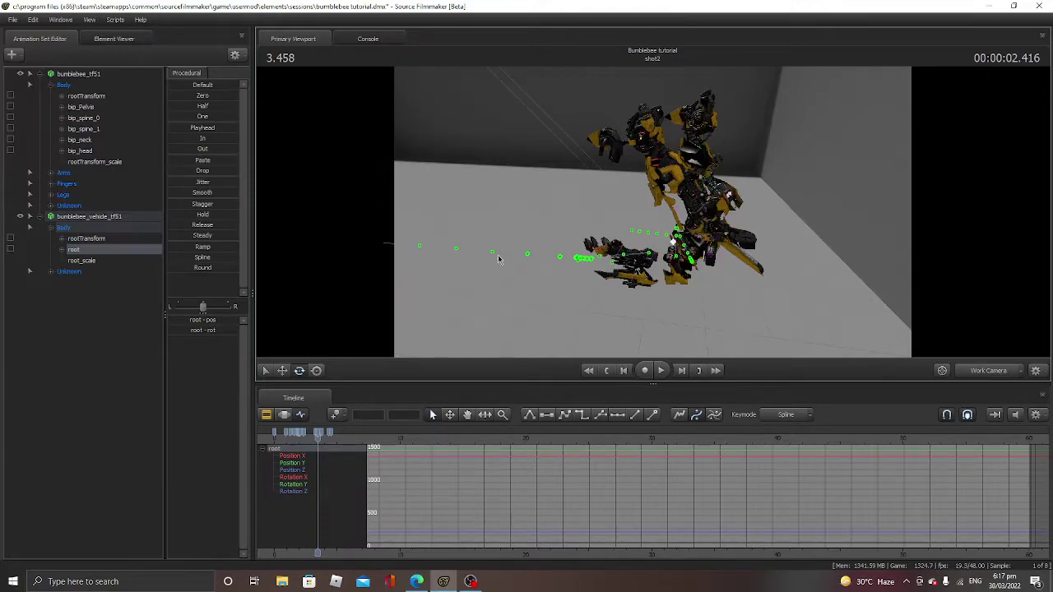
{"action": "left_click", "coordinate": [87, 260]}
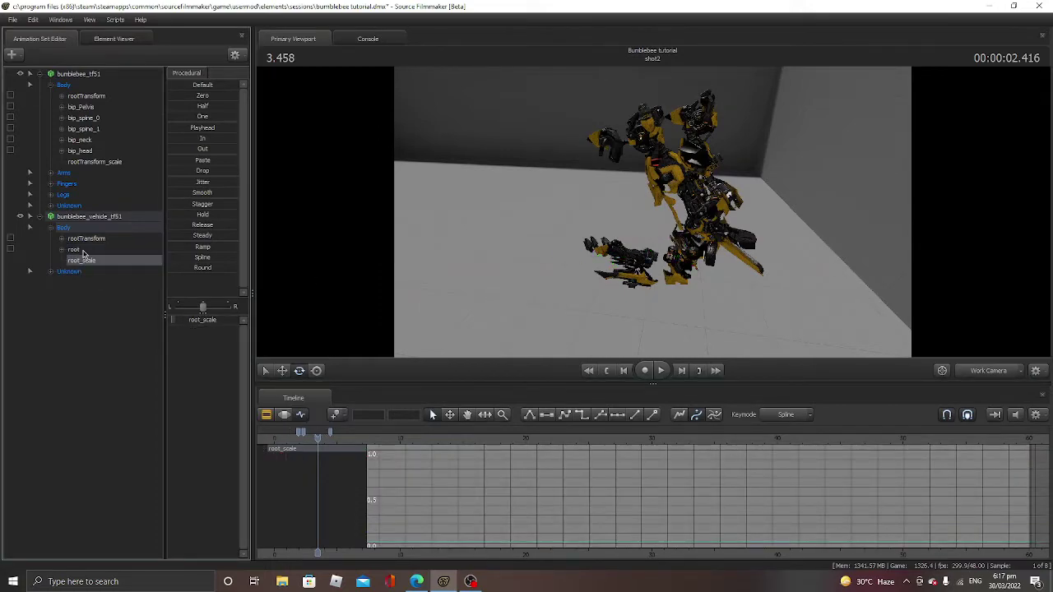
{"action": "left_click", "coordinate": [85, 251]}
{"action": "key", "text": "ctrl"}
{"action": "key", "text": "ctrl"}
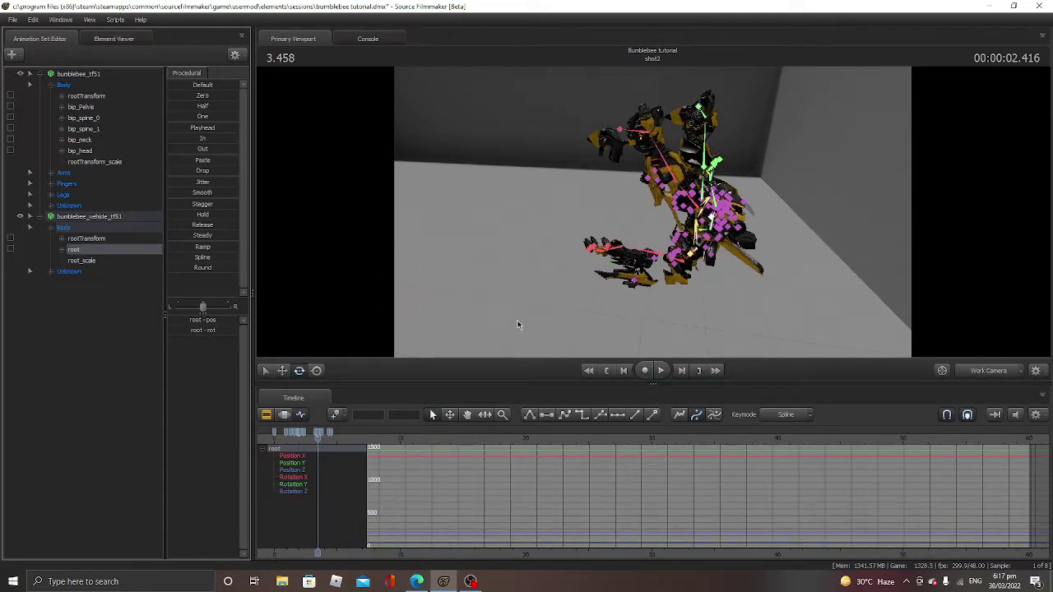
Scrub and play back the transformation between about 1 and 4 seconds to check how the vehicle folds into the robot.
{"action": "left_click_drag", "start_coordinate": [318, 440], "coordinate": [320, 439]}
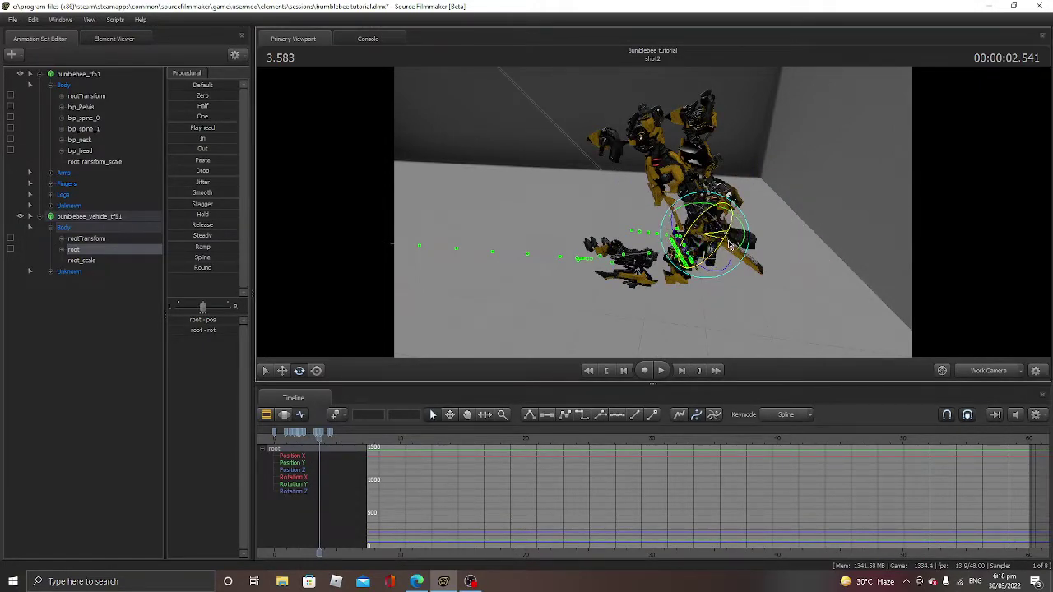
{"action": "mouse_move", "coordinate": [319, 438]}
{"action": "left_mouse_down"}
{"action": "mouse_move", "coordinate": [331, 438]}
{"action": "mouse_move", "coordinate": [300, 437]}
{"action": "left_mouse_up"}
{"action": "key", "text": "space"}
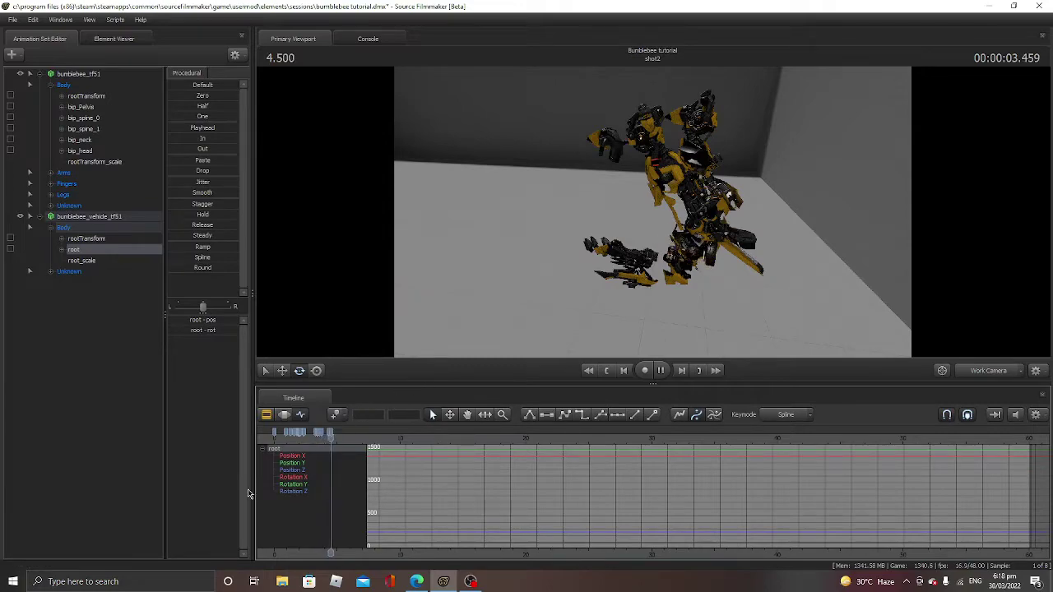
{"action": "key", "text": "space"}
{"action": "left_click_drag", "start_coordinate": [338, 447], "coordinate": [289, 447]}
{"action": "key", "text": "space"}
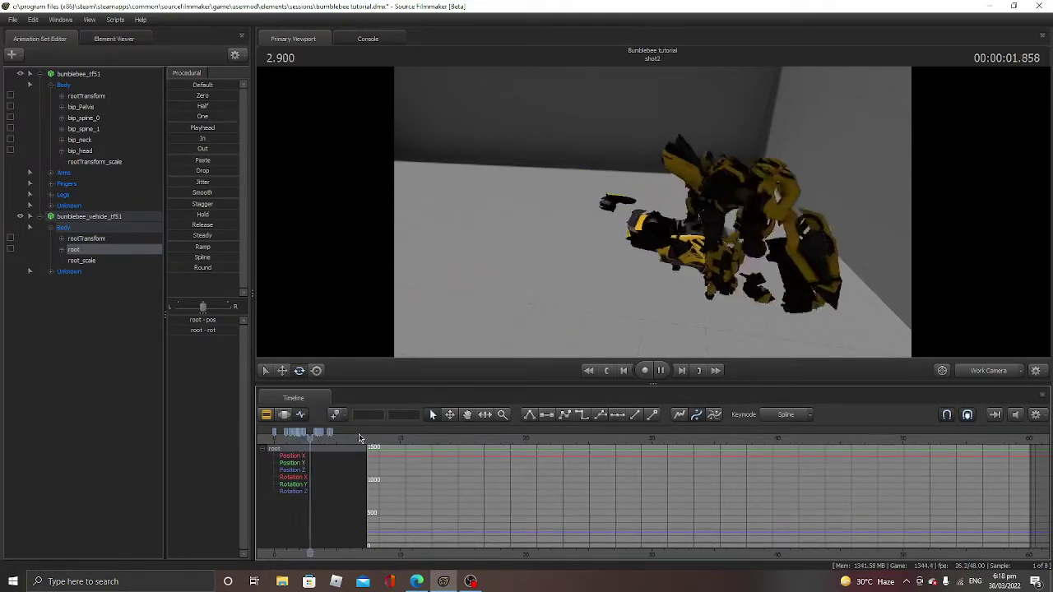
{"action": "key", "text": "space"}
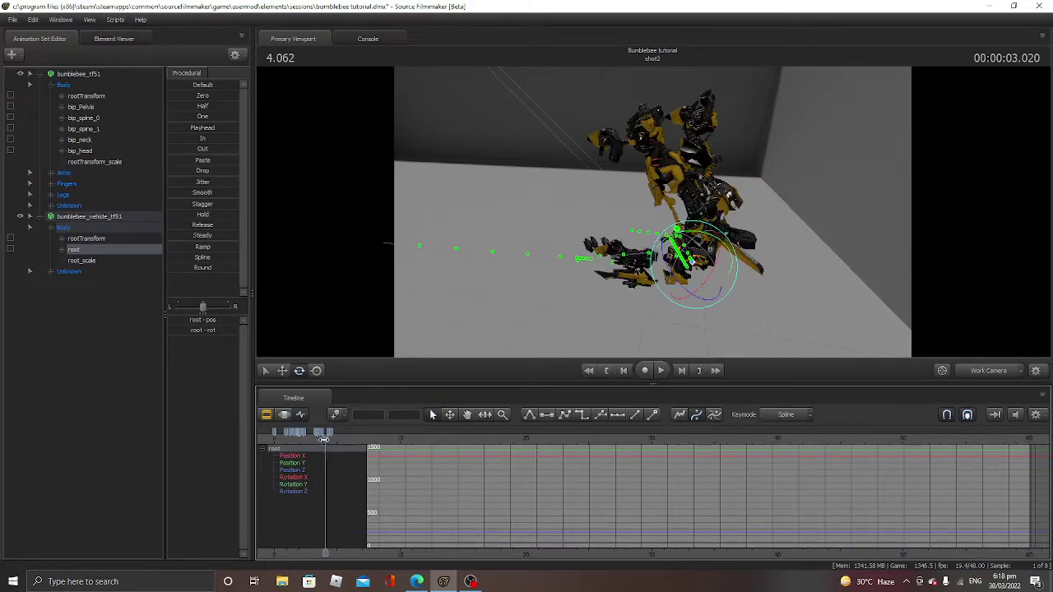
{"action": "key", "text": "space"}
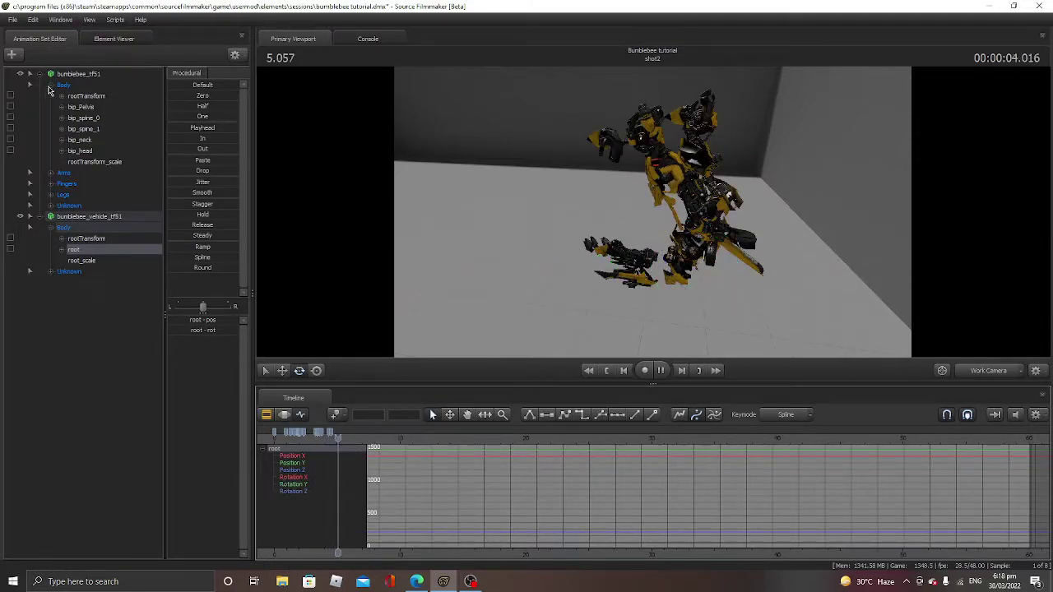
{"action": "mouse_move", "coordinate": [342, 447]}
{"action": "left_mouse_down"}
{"action": "mouse_move", "coordinate": [314, 448]}
{"action": "mouse_move", "coordinate": [324, 455]}
{"action": "left_mouse_up"}
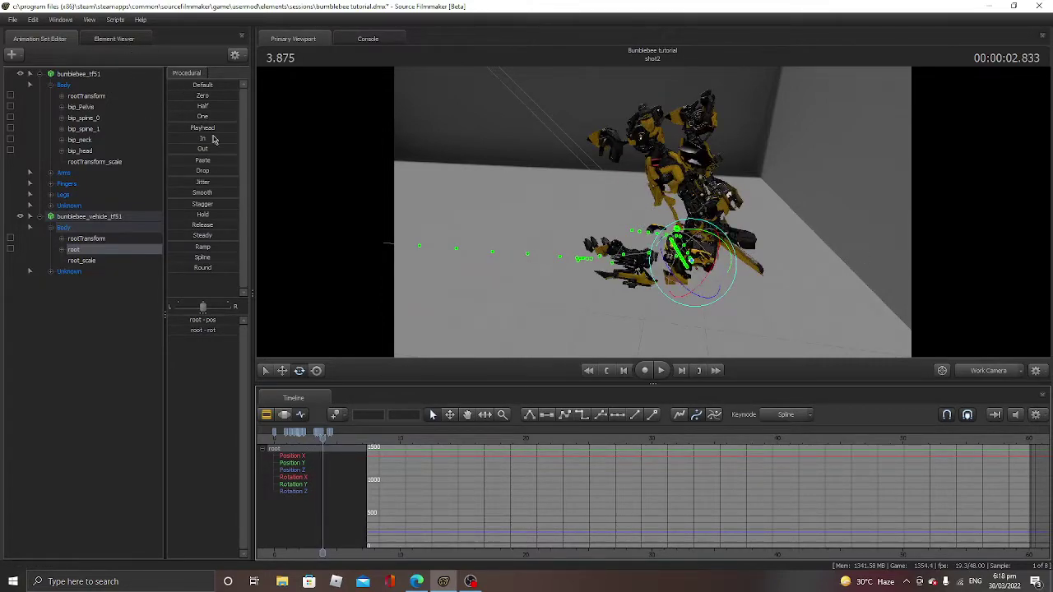
{"action": "left_click_drag", "start_coordinate": [322, 457], "coordinate": [295, 454]}
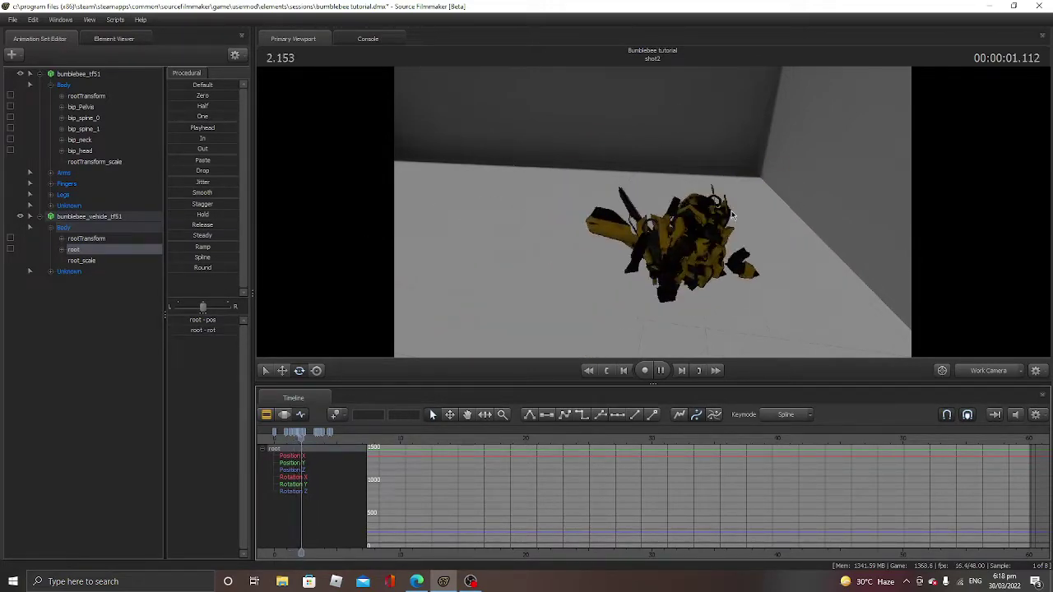
{"action": "key", "text": "space"}
{"action": "key", "text": "space"}
{"action": "key", "text": "space"}
Rotate the robot's bip_Pelvis to turn the body over and shift it slightly lower at 1.104 seconds.
{"action": "mouse_move", "coordinate": [311, 446]}
{"action": "left_mouse_down"}
{"action": "mouse_move", "coordinate": [293, 445]}
{"action": "mouse_move", "coordinate": [304, 450]}
{"action": "left_mouse_up"}
{"action": "left_click", "coordinate": [89, 106]}
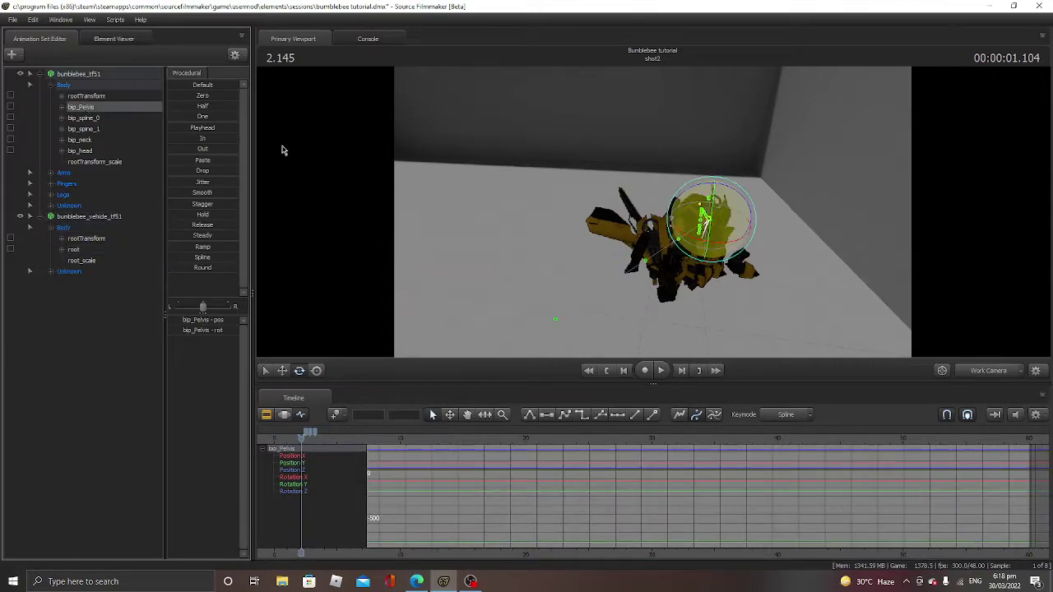
{"action": "mouse_move", "coordinate": [754, 216]}
{"action": "left_mouse_down"}
{"action": "mouse_move", "coordinate": [784, 231]}
{"action": "mouse_move", "coordinate": [767, 227]}
{"action": "left_mouse_up"}
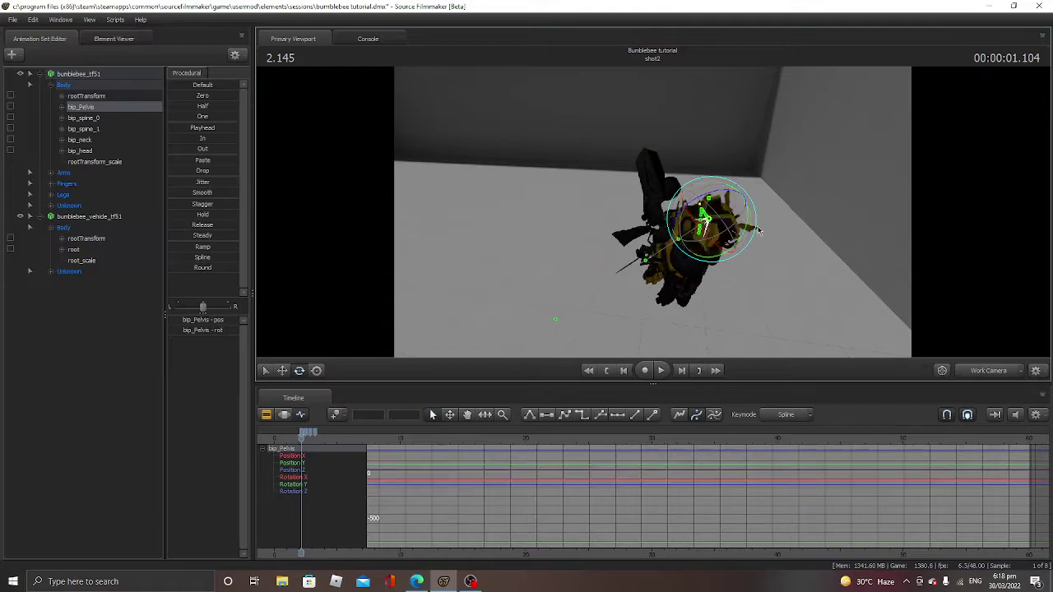
{"action": "left_click_drag", "start_coordinate": [695, 214], "coordinate": [418, 317]}
{"action": "left_click", "coordinate": [283, 371]}
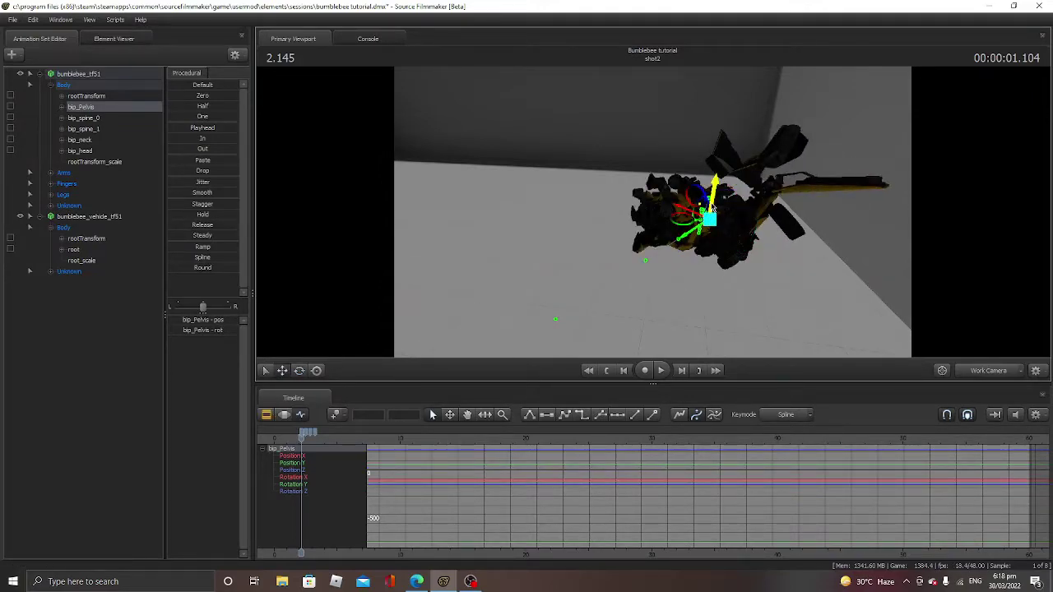
{"action": "left_click_drag", "start_coordinate": [700, 206], "coordinate": [654, 214]}
{"action": "left_click_drag", "start_coordinate": [712, 196], "coordinate": [758, 205]}
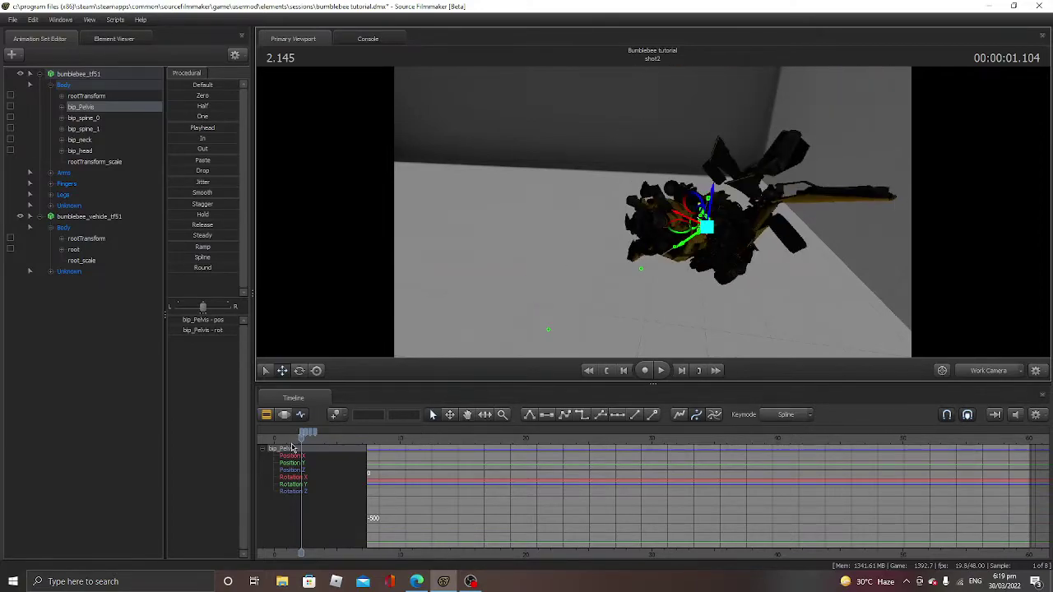
Move the robot's bip_Pelvis up and back into the folding vehicle at 0.958 seconds.
{"action": "left_click_drag", "start_coordinate": [301, 441], "coordinate": [299, 444]}
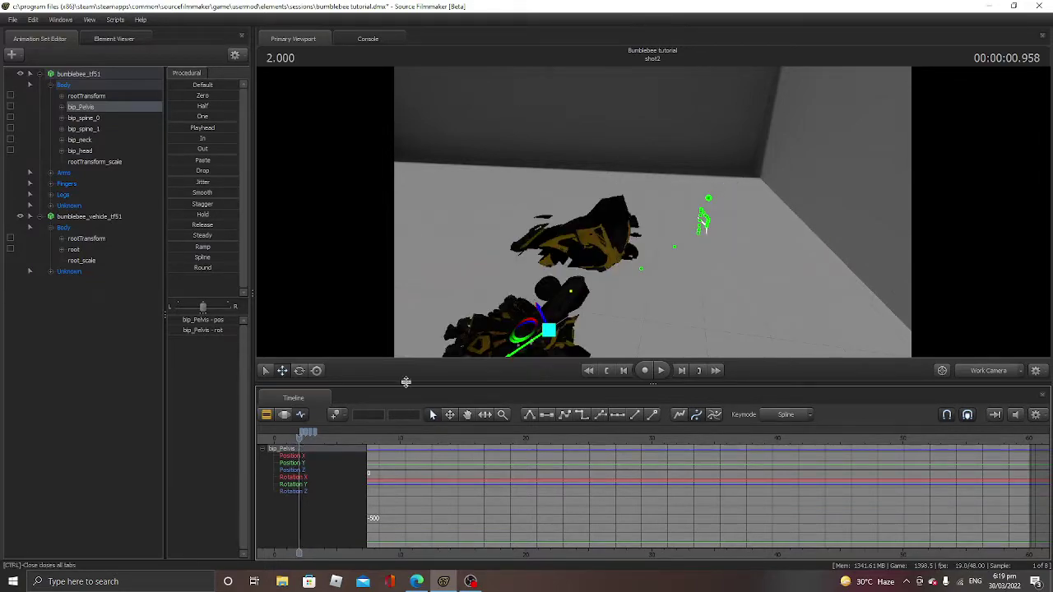
{"action": "left_click_drag", "start_coordinate": [528, 336], "coordinate": [633, 251]}
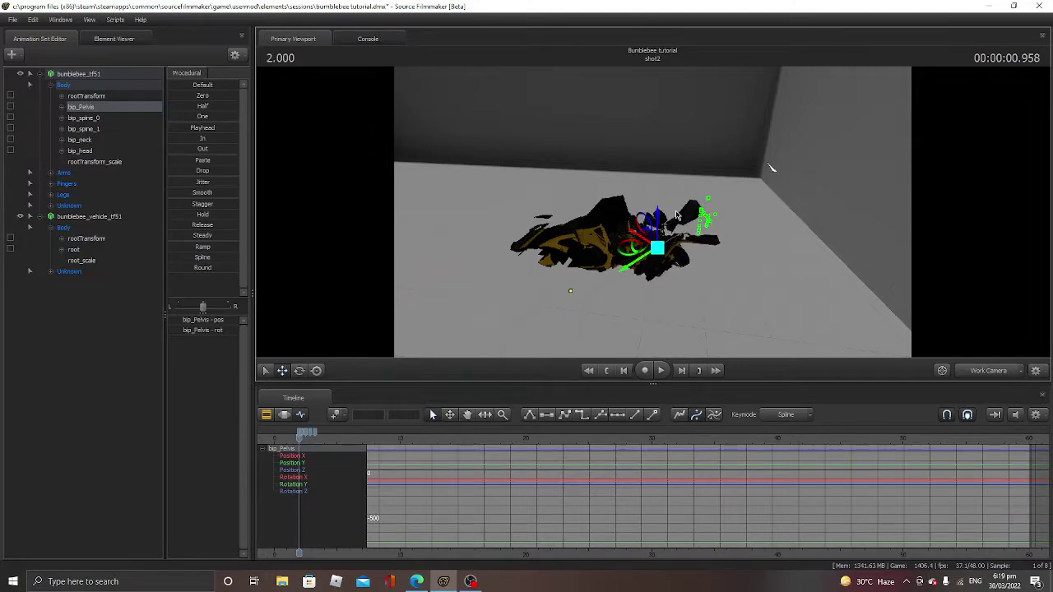
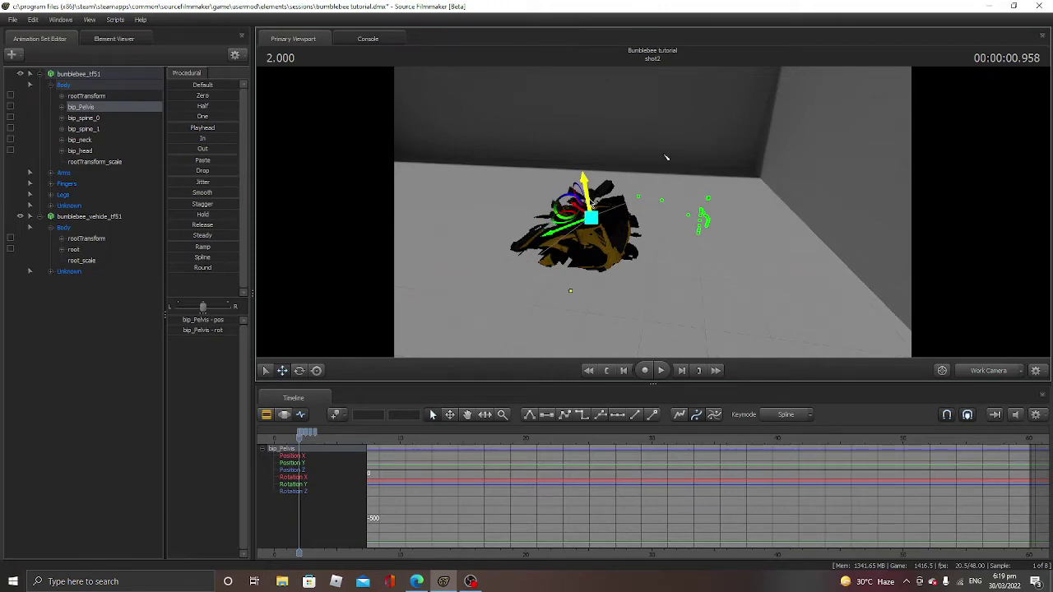
{"action": "left_click_drag", "start_coordinate": [666, 156], "coordinate": [665, 169]}
{"action": "left_click_drag", "start_coordinate": [589, 190], "coordinate": [591, 205]}
{"action": "mouse_move", "coordinate": [300, 462]}
{"action": "left_mouse_down"}
{"action": "mouse_move", "coordinate": [315, 446]}
{"action": "mouse_move", "coordinate": [288, 452]}
{"action": "mouse_move", "coordinate": [300, 455]}
{"action": "mouse_move", "coordinate": [316, 437]}
{"action": "mouse_move", "coordinate": [288, 444]}
{"action": "mouse_move", "coordinate": [304, 446]}
{"action": "left_mouse_up"}
{"action": "left_click_drag", "start_coordinate": [710, 217], "coordinate": [646, 263]}
Raise and rotate the robot's bip_Pelvis well above the floor at 2.312 seconds and play back the motion.
{"action": "left_click_drag", "start_coordinate": [303, 444], "coordinate": [315, 441]}
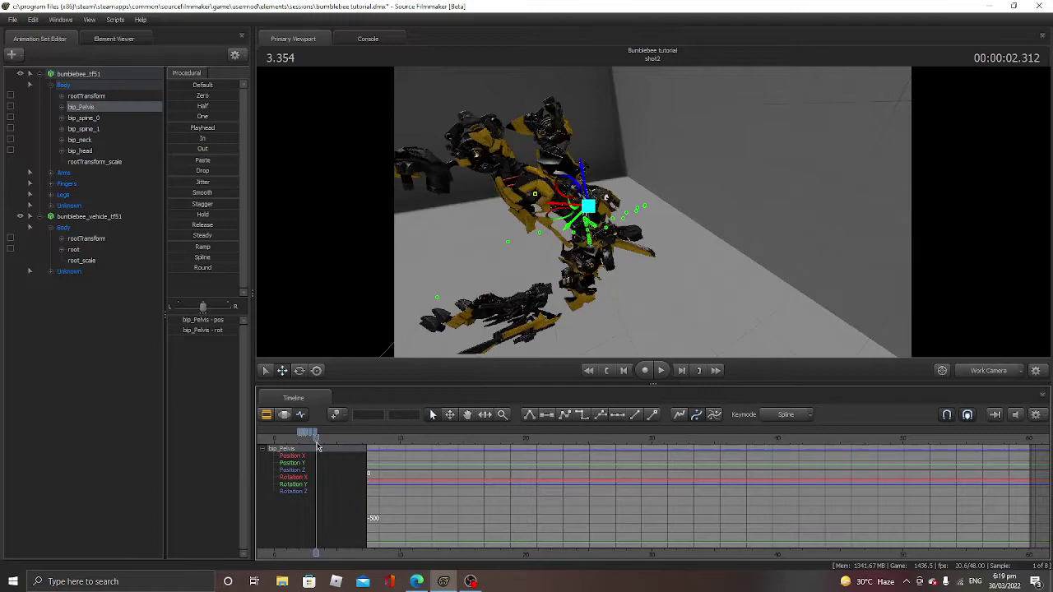
{"action": "left_click_drag", "start_coordinate": [579, 198], "coordinate": [607, 83]}
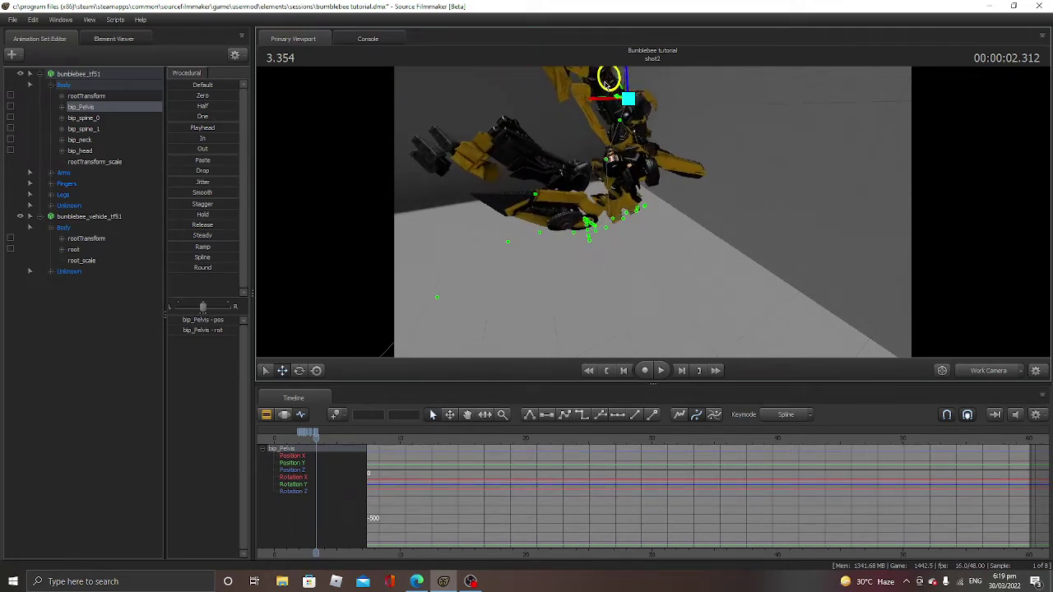
{"action": "left_click", "coordinate": [301, 371]}
{"action": "left_click_drag", "start_coordinate": [613, 293], "coordinate": [611, 255]}
{"action": "left_click_drag", "start_coordinate": [665, 143], "coordinate": [688, 220]}
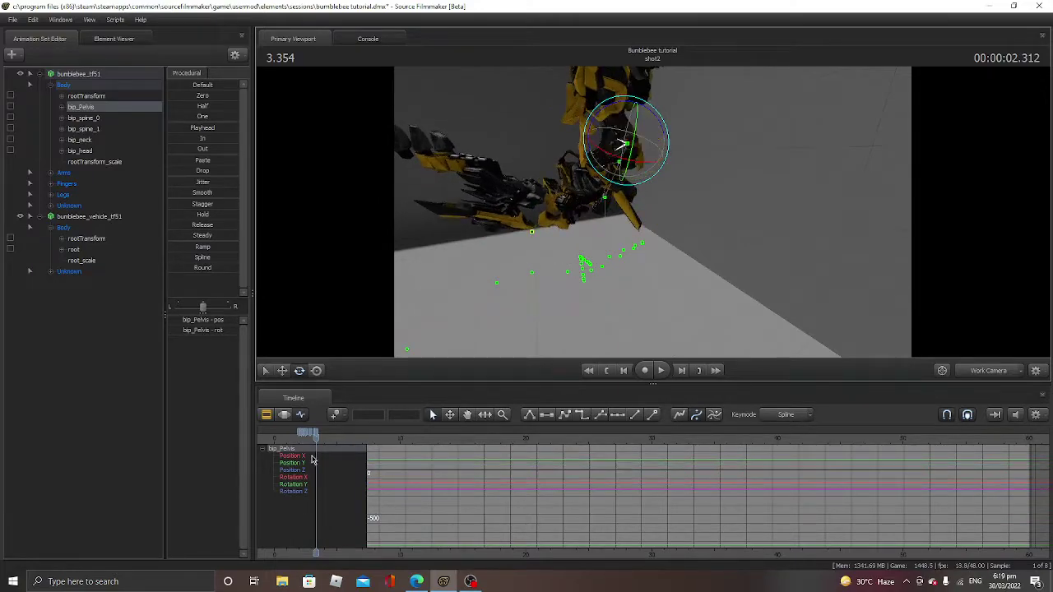
{"action": "key", "text": "space"}
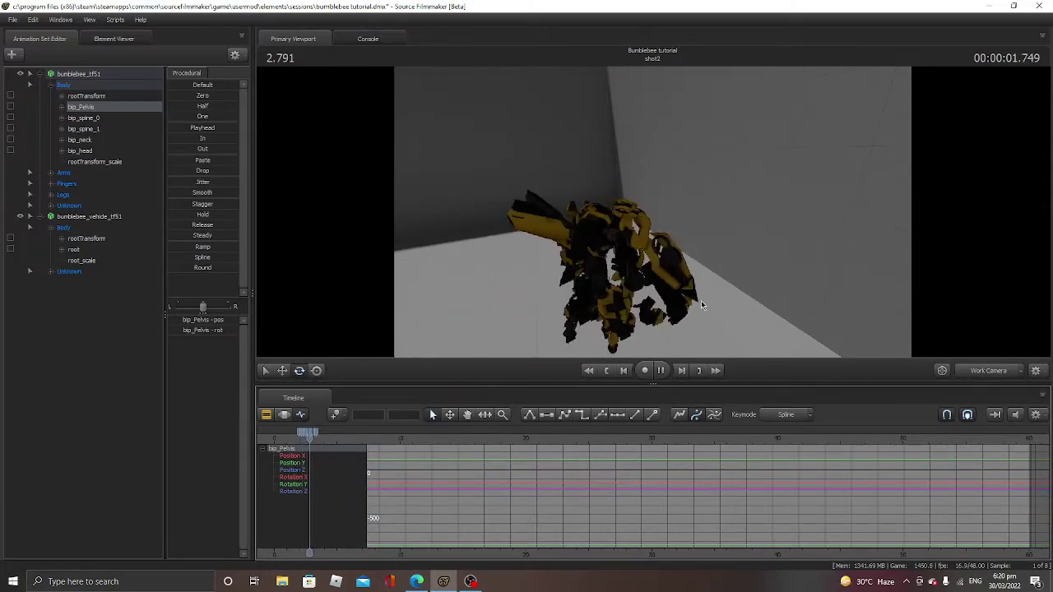
{"action": "key", "text": "space"}
Try to rotate the robot's bip_Pelvis at 2.708 seconds.
{"action": "left_click_drag", "start_coordinate": [763, 174], "coordinate": [781, 144]}
{"action": "left_click_drag", "start_coordinate": [587, 234], "coordinate": [599, 232]}
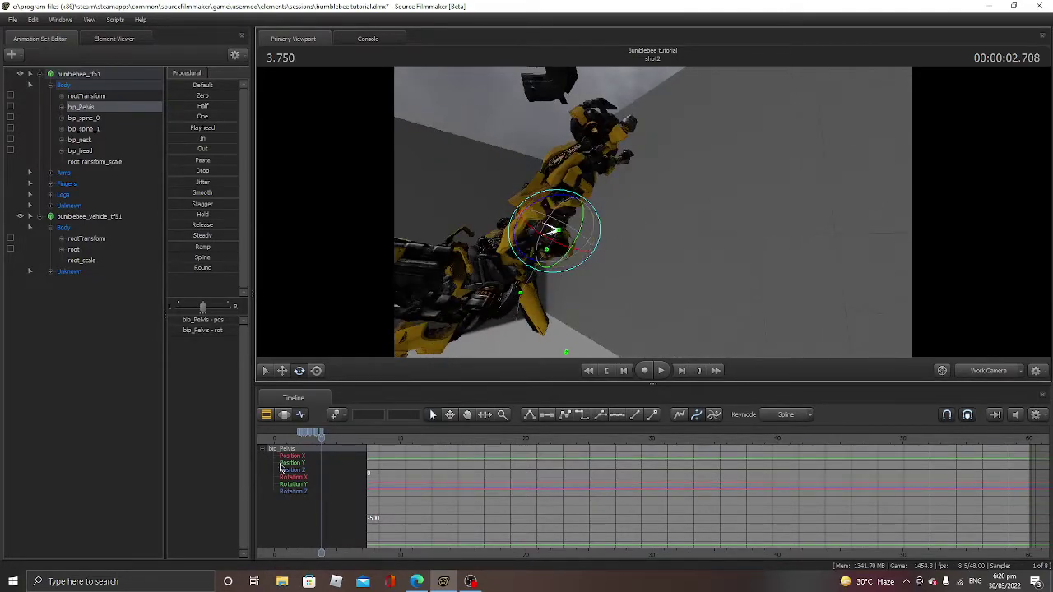
{"action": "key", "text": "ctrl+z"}
Rotate the robot's bip_Pelvis about two axes to spin the body in the air at 3.395 seconds.
{"action": "left_click_drag", "start_coordinate": [318, 438], "coordinate": [330, 438]}
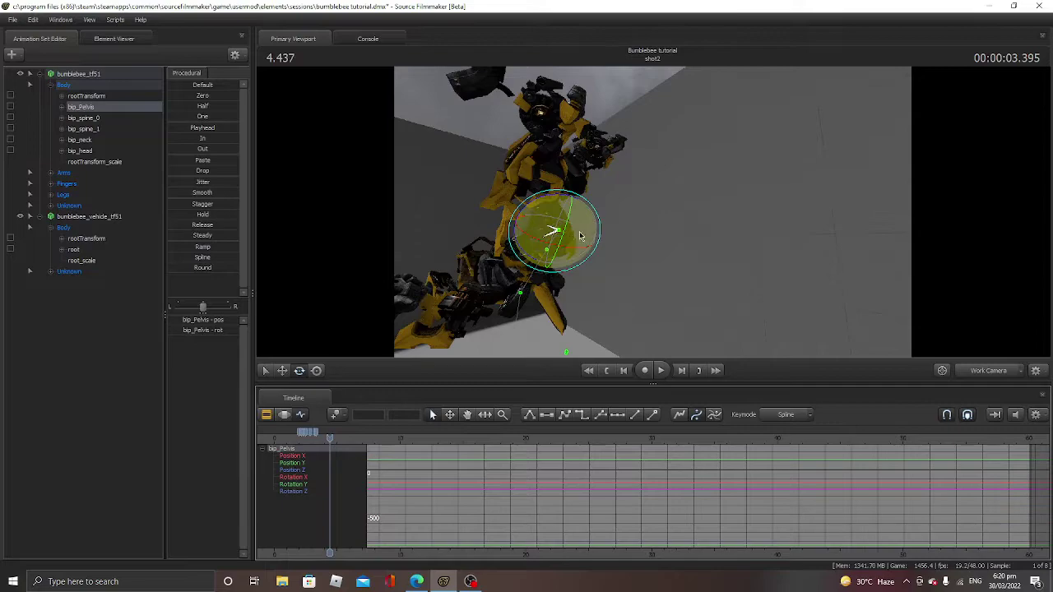
{"action": "left_click_drag", "start_coordinate": [609, 249], "coordinate": [614, 262]}
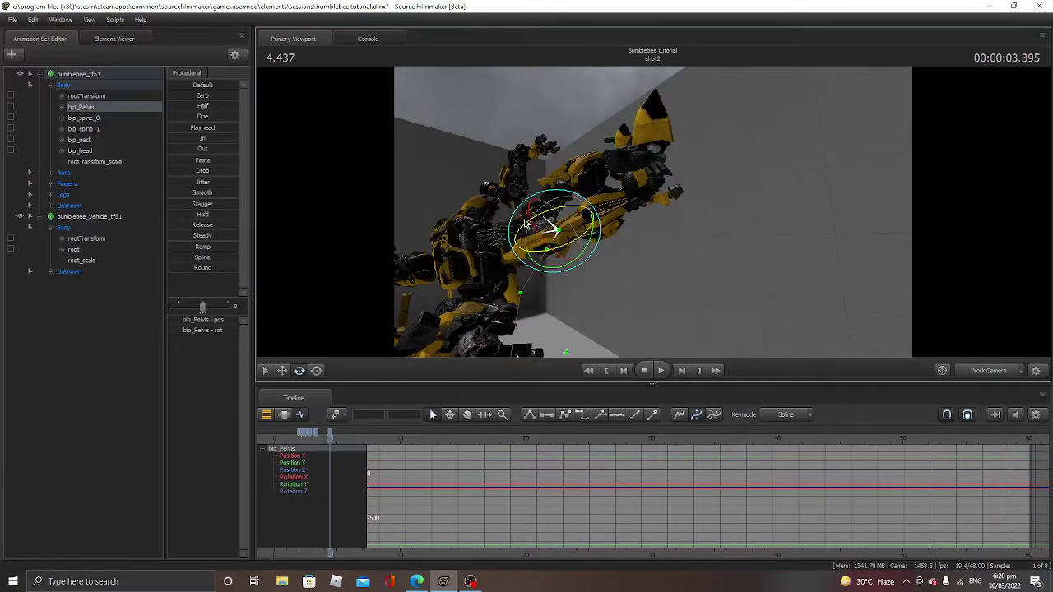
{"action": "left_click_drag", "start_coordinate": [527, 219], "coordinate": [529, 210]}
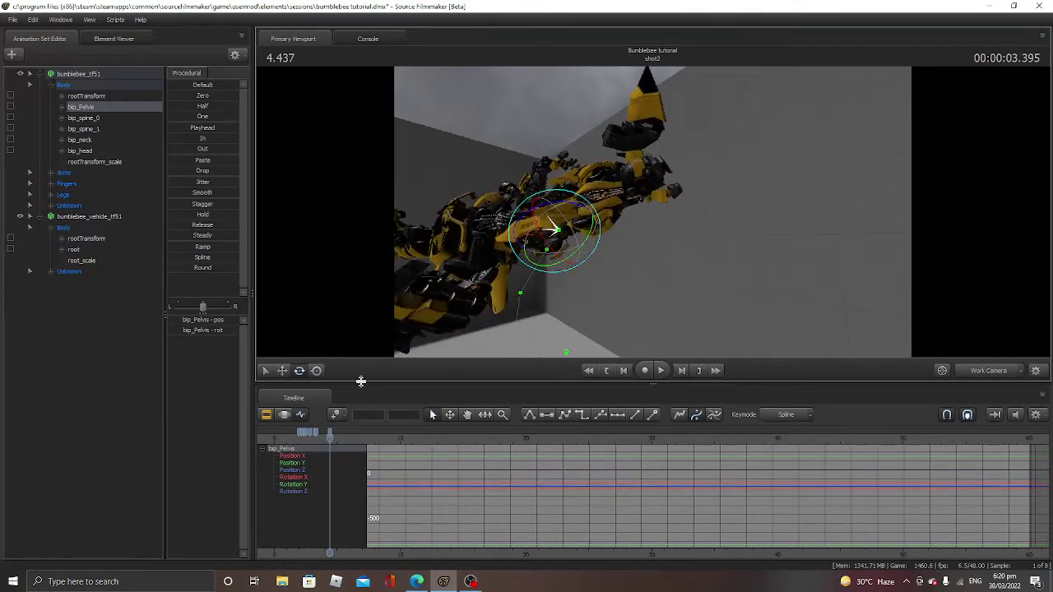
Play back the spin and move the last bip_Pelvis keyframe earlier on the timeline.
{"action": "left_click_drag", "start_coordinate": [331, 441], "coordinate": [286, 455]}
{"action": "key", "text": "space"}
{"action": "left_click_drag", "start_coordinate": [610, 237], "coordinate": [494, 288]}
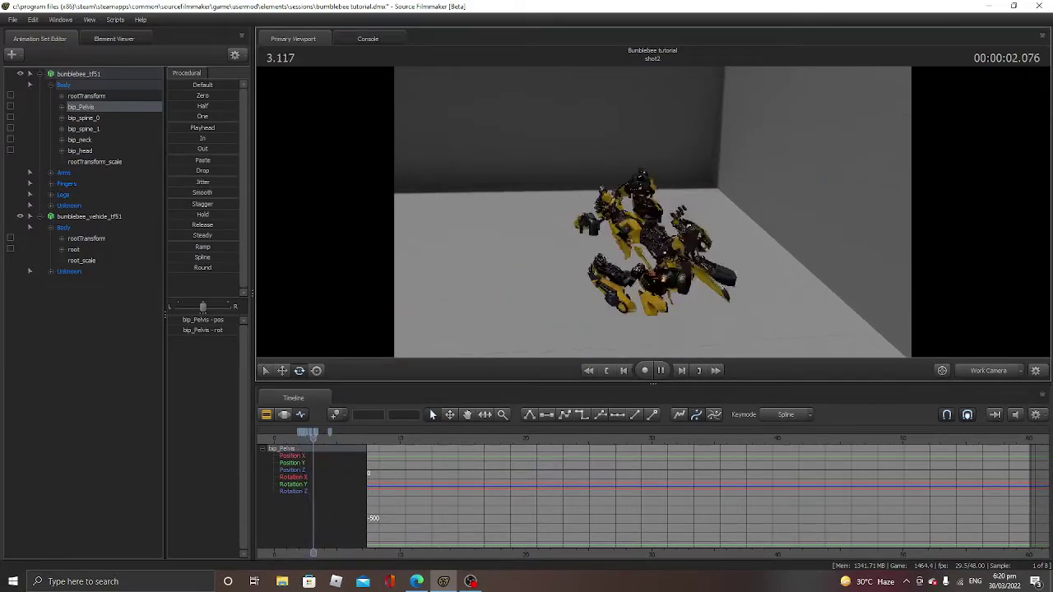
{"action": "key", "text": "space"}
{"action": "left_click", "coordinate": [331, 434]}
{"action": "mouse_move", "coordinate": [331, 433]}
{"action": "left_mouse_down"}
{"action": "mouse_move", "coordinate": [305, 452]}
{"action": "mouse_move", "coordinate": [326, 445]}
{"action": "left_mouse_up"}
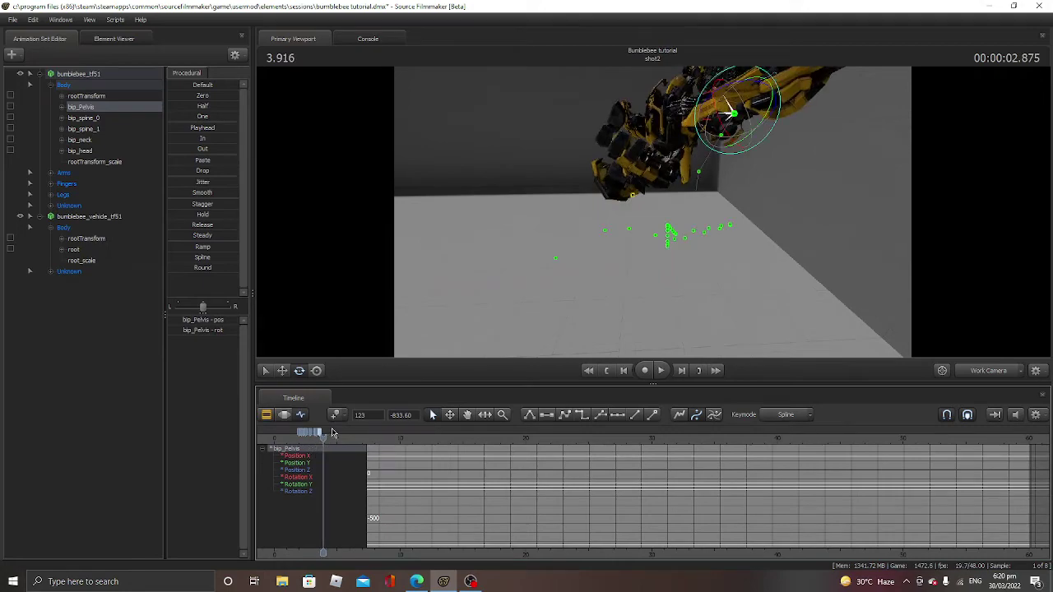
Turn the robot's bip_Pelvis further and lower it toward the floor near 3 seconds, and play back the landing.
{"action": "left_click_drag", "start_coordinate": [739, 113], "coordinate": [787, 91]}
{"action": "left_click_drag", "start_coordinate": [708, 96], "coordinate": [747, 70]}
{"action": "left_click", "coordinate": [282, 371]}
{"action": "left_click_drag", "start_coordinate": [665, 223], "coordinate": [686, 85]}
{"action": "left_click_drag", "start_coordinate": [716, 119], "coordinate": [700, 264]}
{"action": "key", "text": "space"}
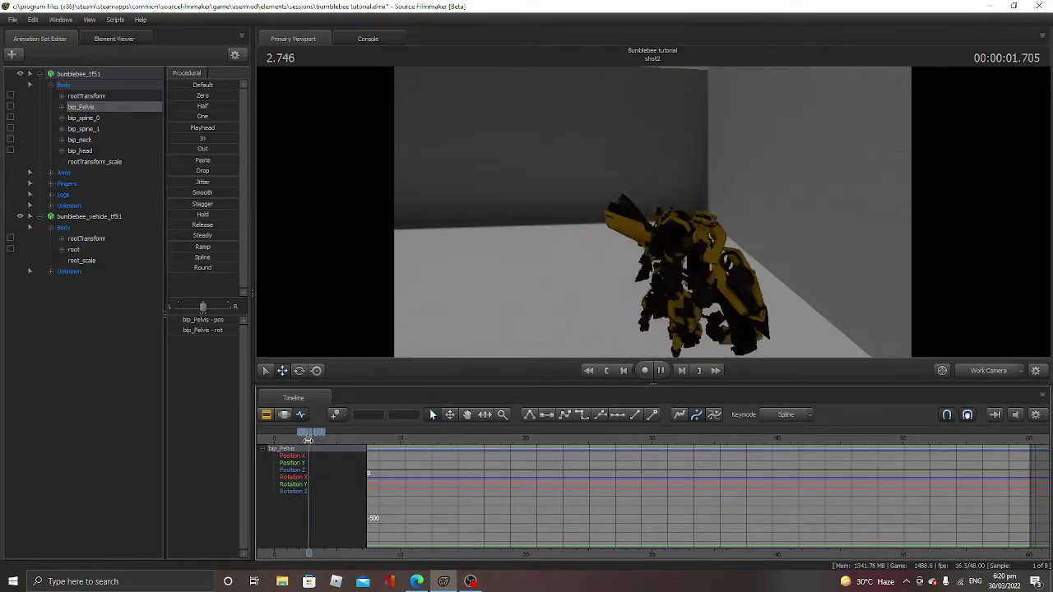
{"action": "key", "text": "space"}
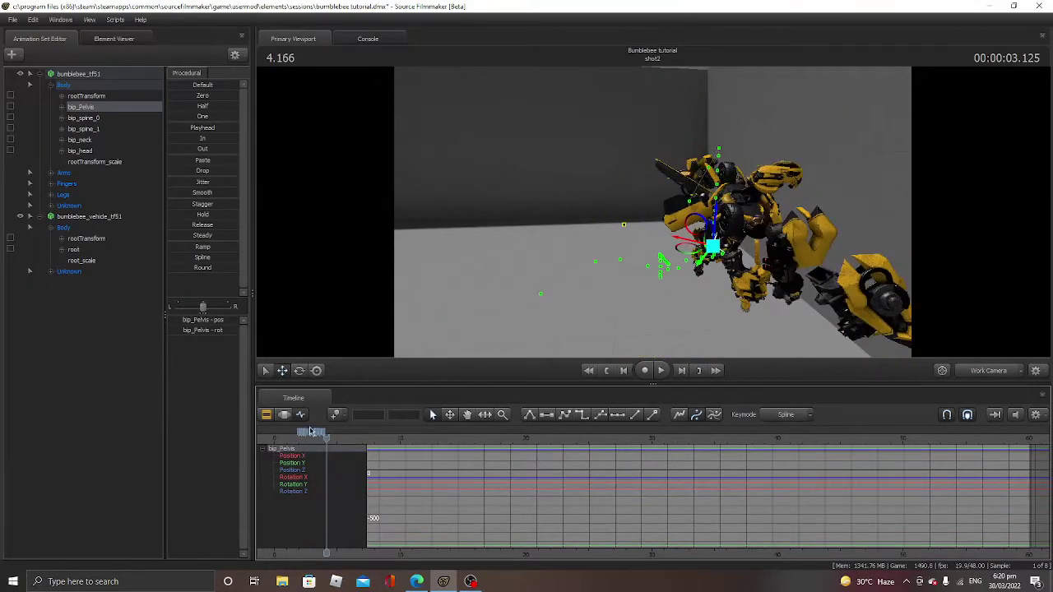
{"action": "left_click", "coordinate": [16, 58]}
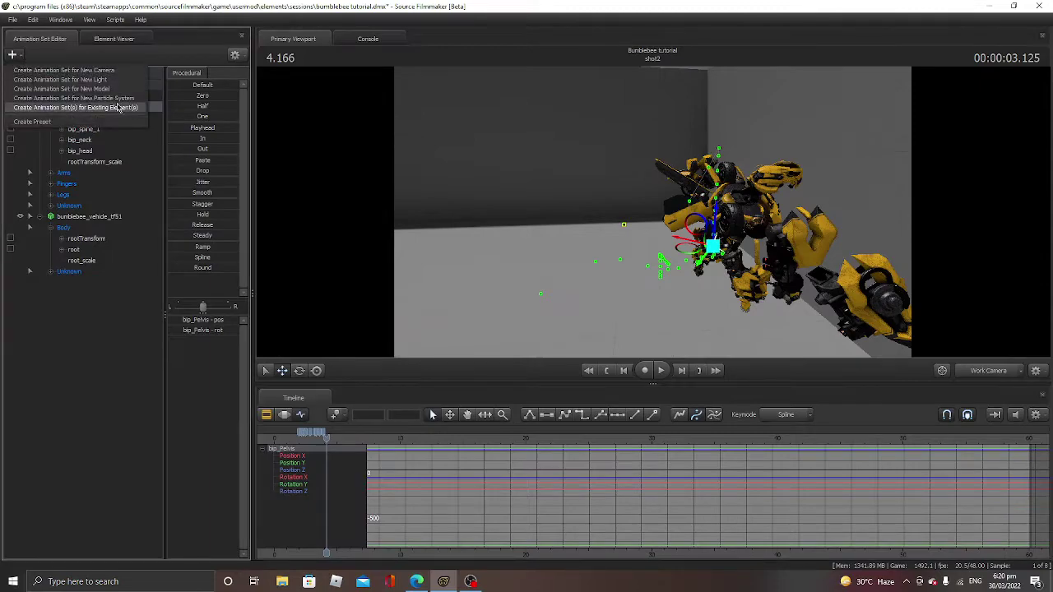
{"action": "left_click", "coordinate": [115, 351]}
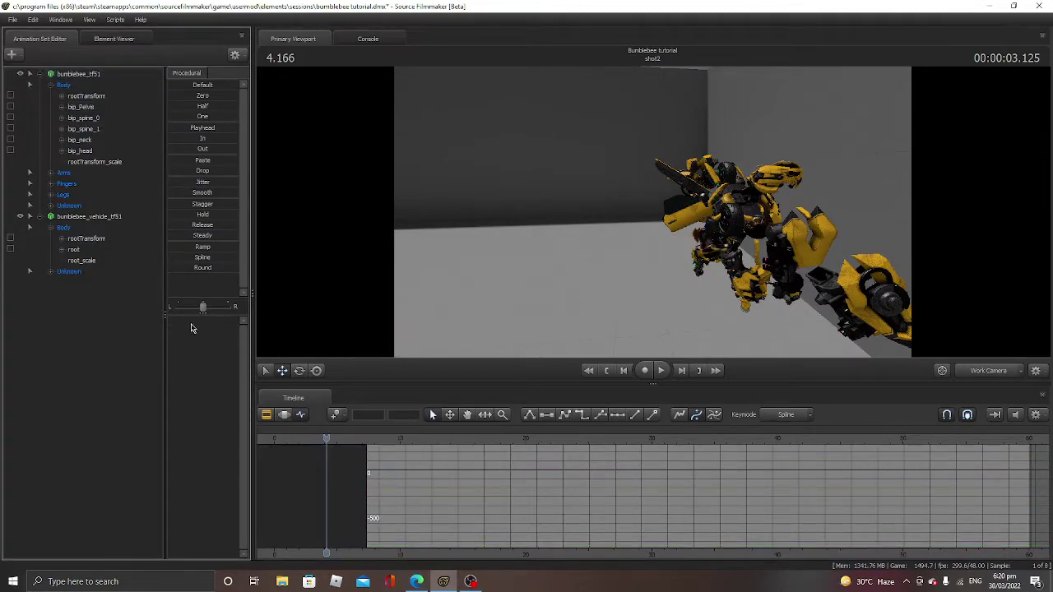
Scale bumblebee_tf51 down to nothing one frame after 4.166 seconds using its rootTransform_scale, and play back the disappearance.
{"action": "left_click", "coordinate": [92, 162]}
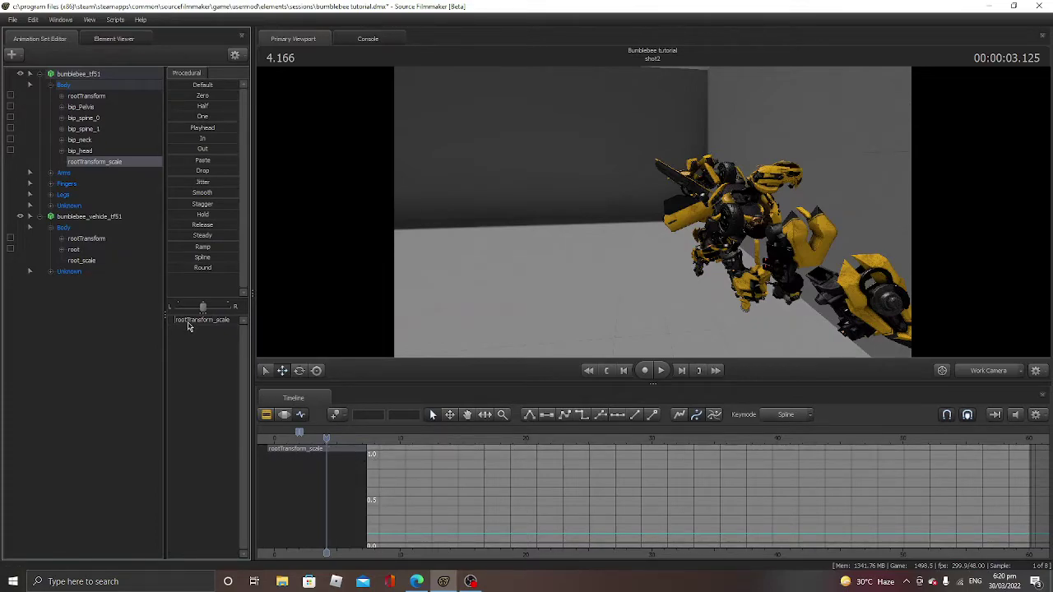
{"action": "key", "text": "Right"}
{"action": "key", "text": "space"}
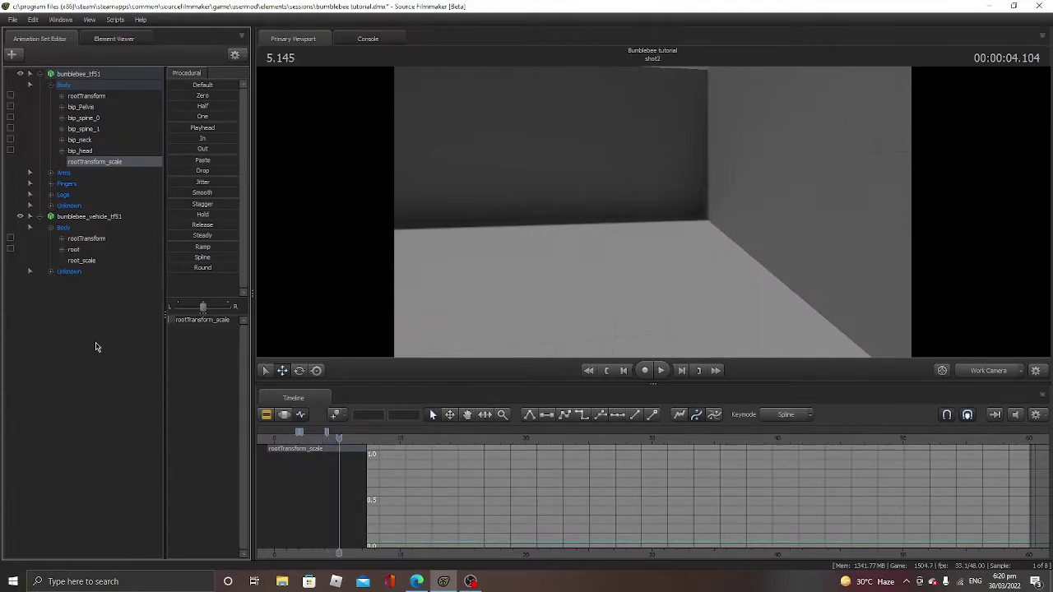
{"action": "key", "text": "space"}
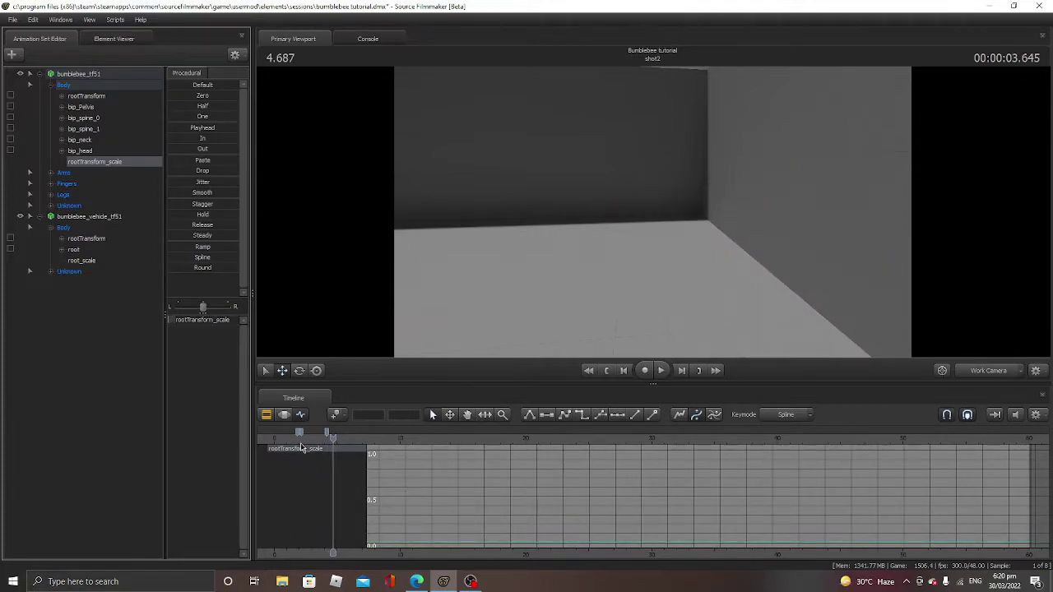
{"action": "left_click_drag", "start_coordinate": [335, 440], "coordinate": [289, 453]}
{"action": "key", "text": "space"}
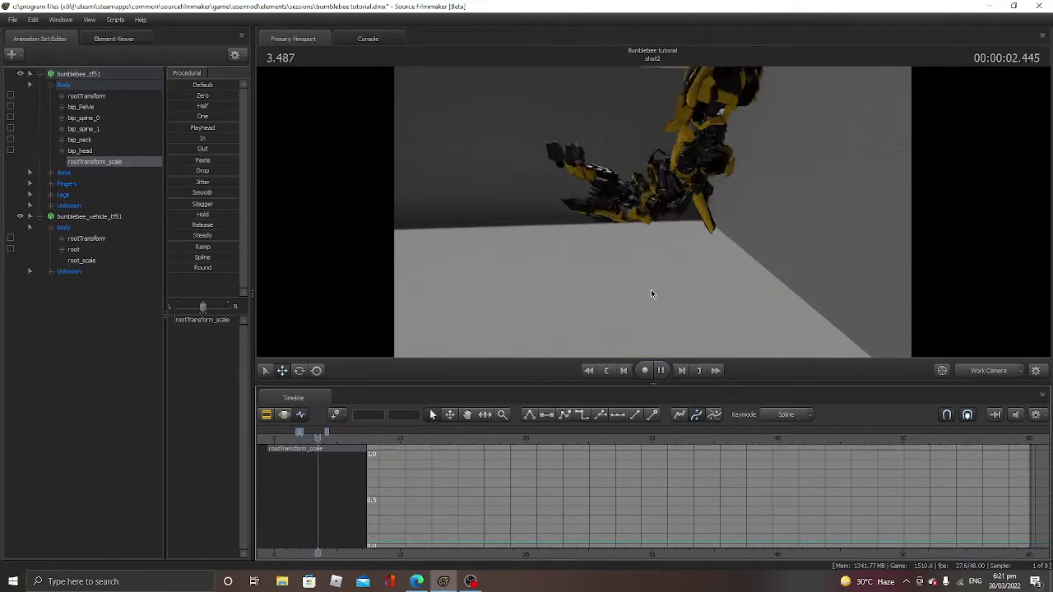
{"action": "key", "text": "space"}
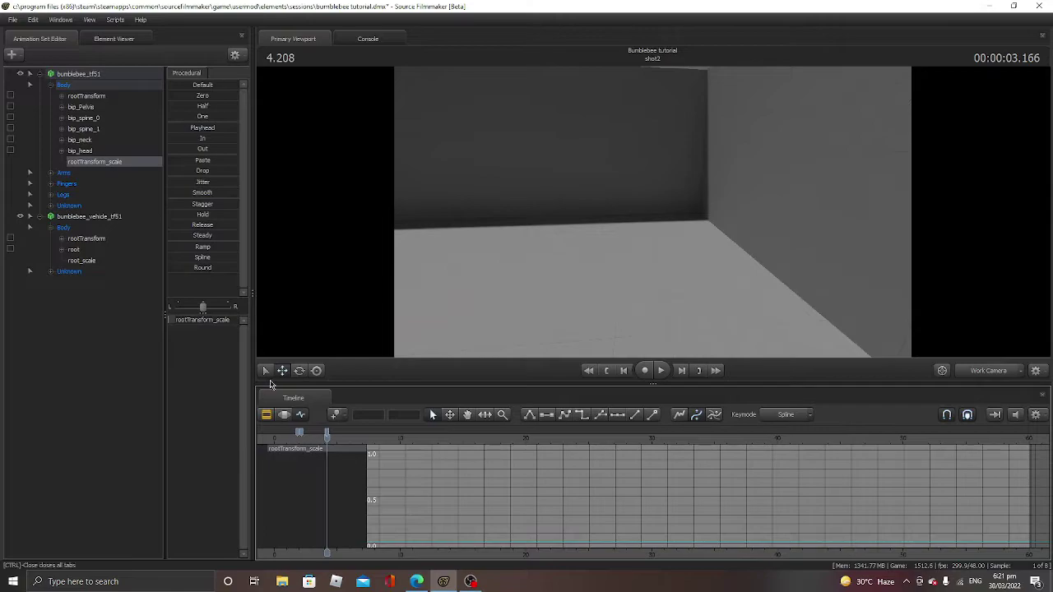
Add a second Bumblebee robot model to the shot from the bumblebee-filtered model list.
{"action": "left_click", "coordinate": [11, 54]}
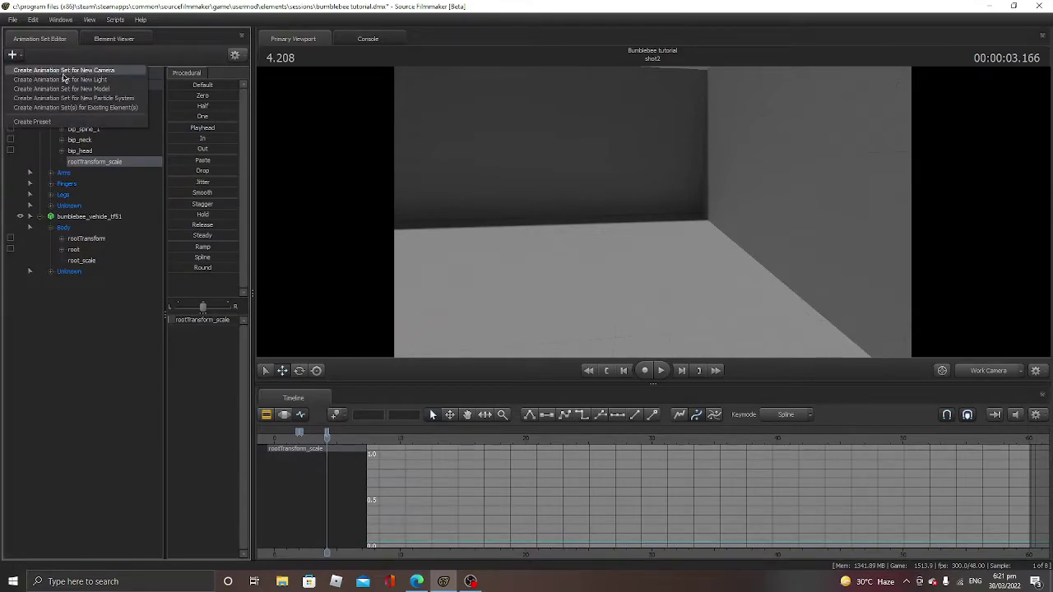
{"action": "left_click", "coordinate": [65, 89]}
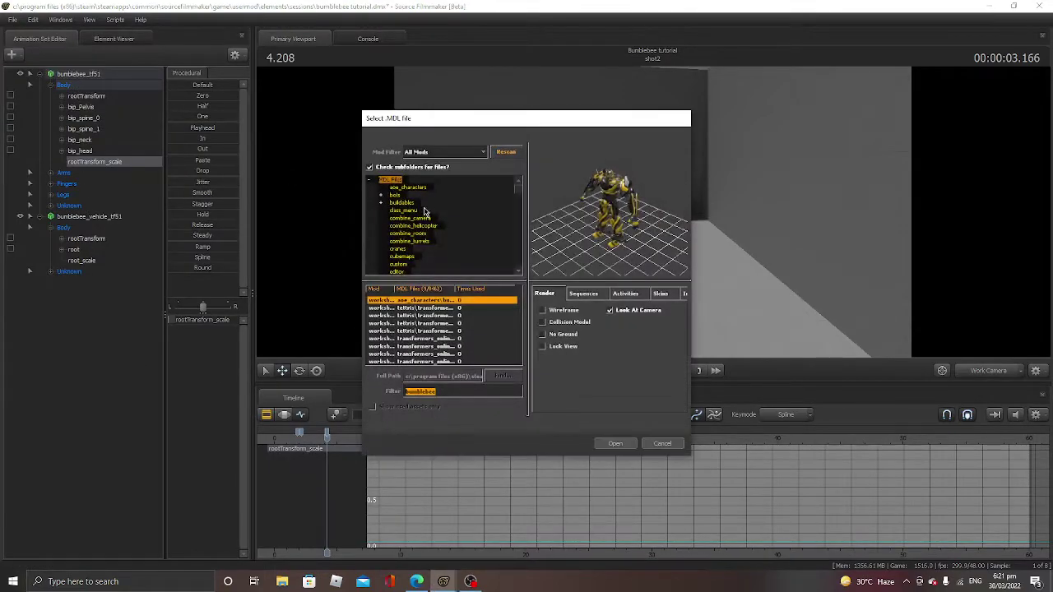
{"action": "left_click", "coordinate": [431, 346]}
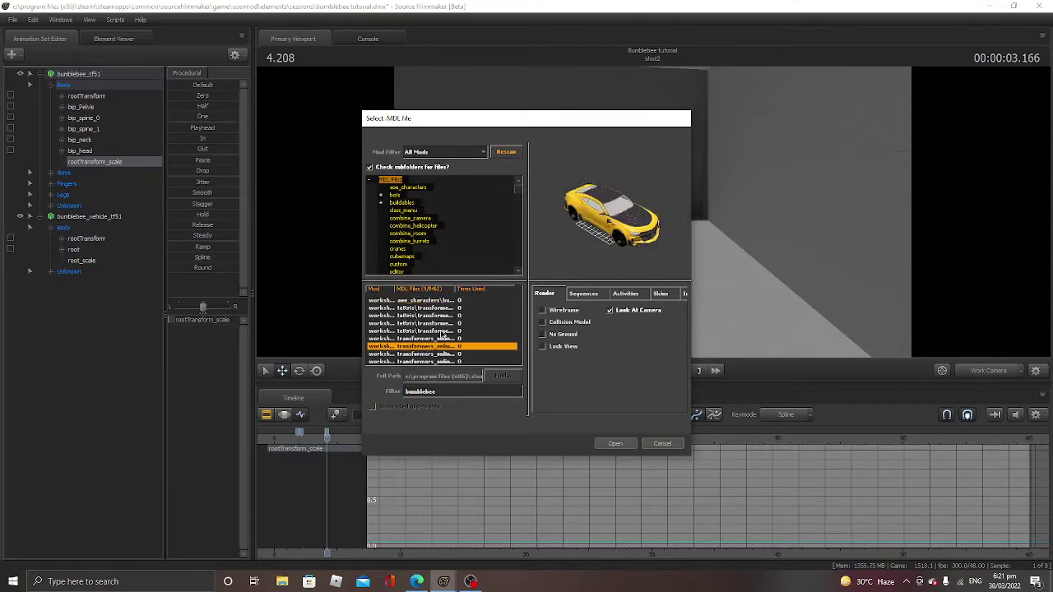
{"action": "left_click", "coordinate": [440, 331]}
{"action": "left_click", "coordinate": [436, 339]}
{"action": "left_click", "coordinate": [615, 443]}
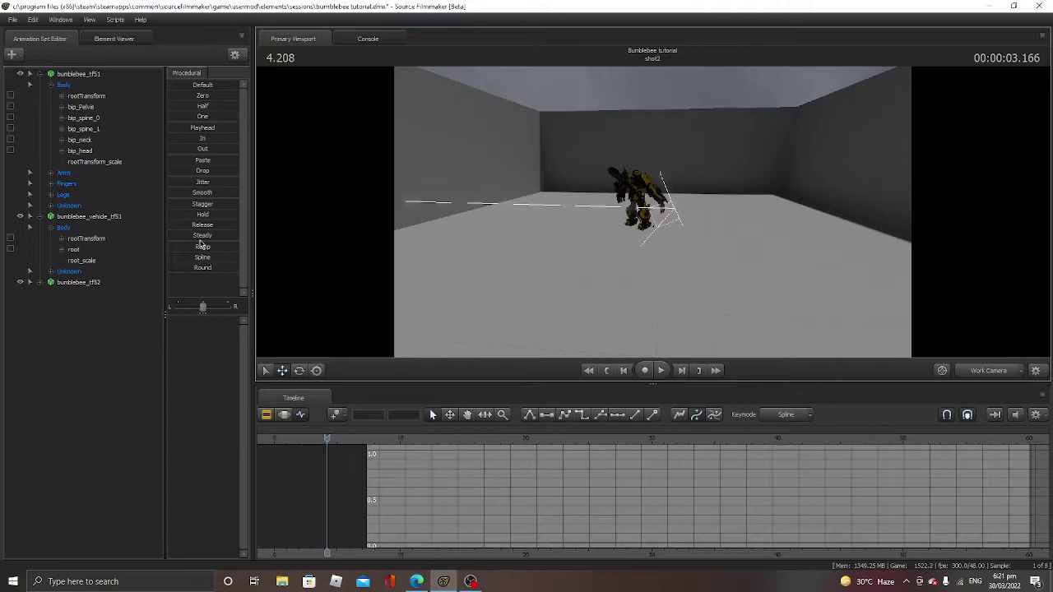
Examine the motion path of bumblebee_tf51's bip_Pelvis to locate its landing spot relative to the new robot.
{"action": "left_click", "coordinate": [93, 90]}
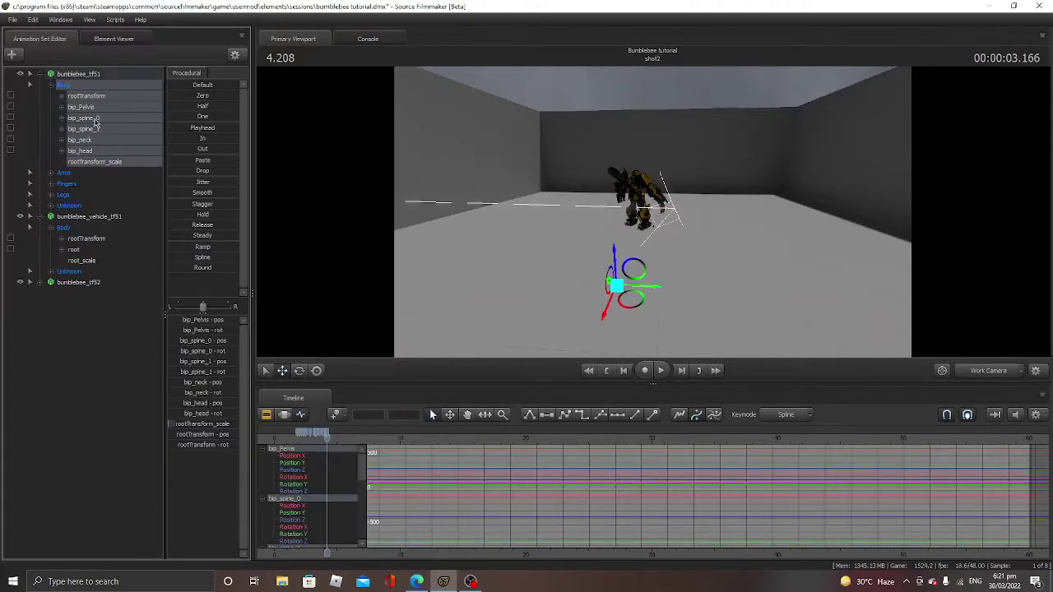
{"action": "left_click", "coordinate": [82, 130]}
{"action": "left_click", "coordinate": [100, 112]}
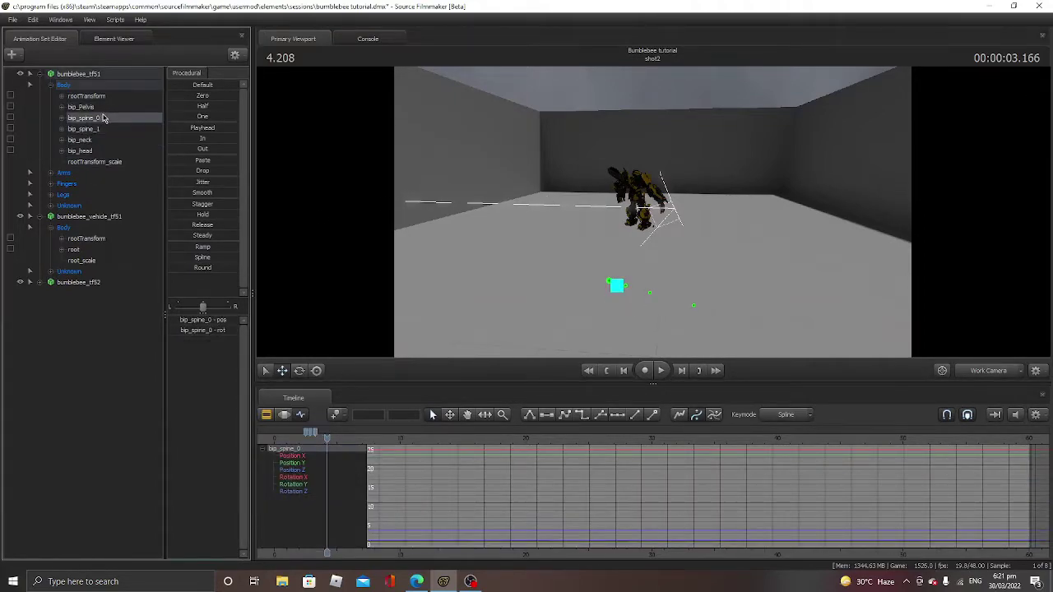
{"action": "left_click_drag", "start_coordinate": [618, 300], "coordinate": [642, 195]}
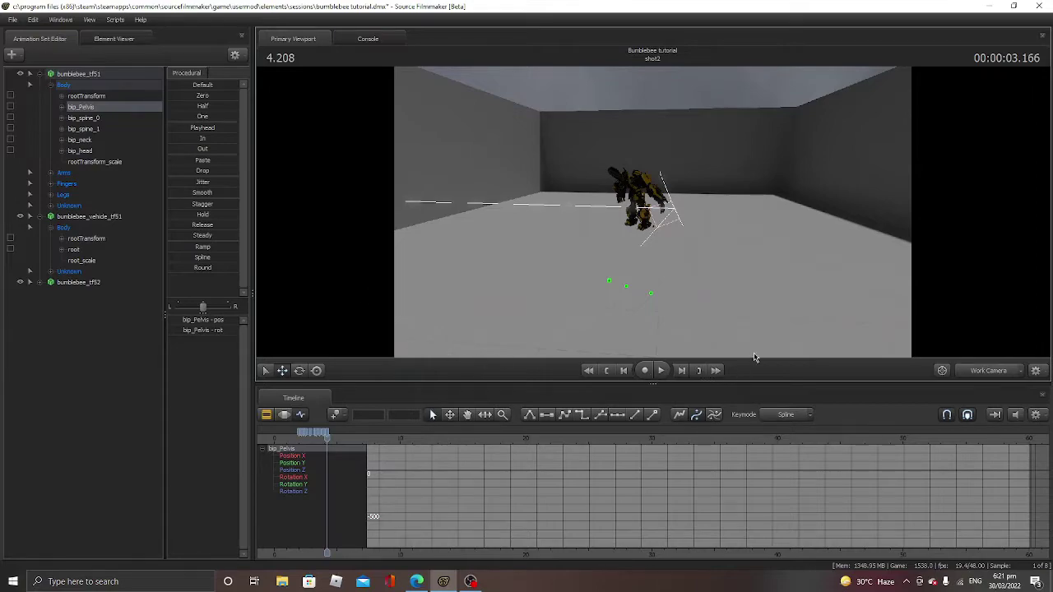
{"action": "mouse_move", "coordinate": [760, 301]}
{"action": "left_mouse_down"}
{"action": "mouse_move", "coordinate": [699, 299]}
{"action": "mouse_move", "coordinate": [790, 288]}
{"action": "mouse_move", "coordinate": [769, 294]}
{"action": "left_mouse_up"}
{"action": "left_click", "coordinate": [71, 119]}
{"action": "left_click", "coordinate": [84, 108]}
{"action": "key", "text": "w"}
{"action": "left_click_drag", "start_coordinate": [576, 216], "coordinate": [653, 217]}
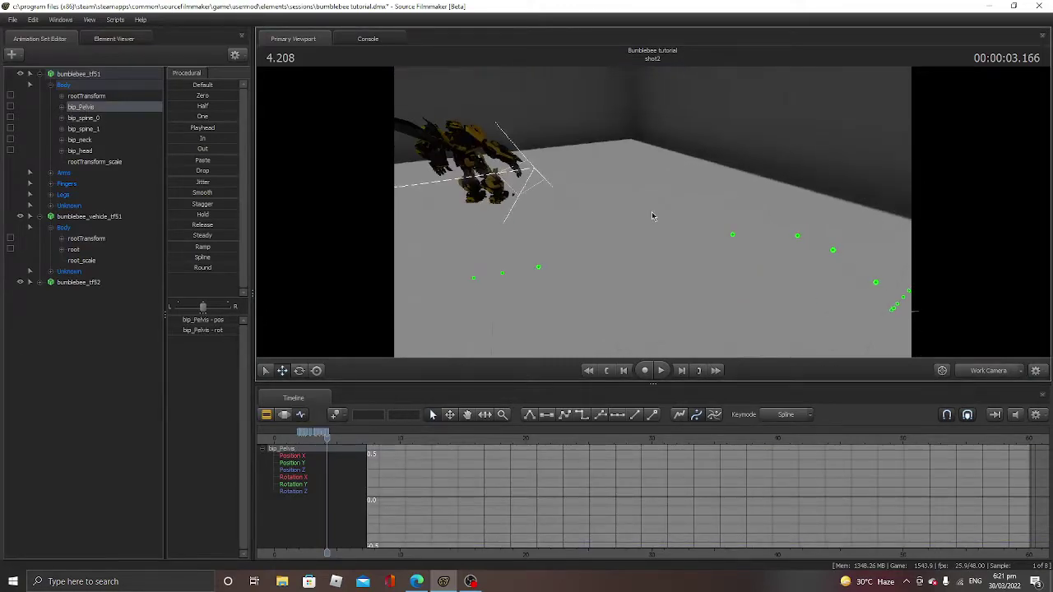
Move bumblebee_tf52 by its bip_Pelvis across the floor toward the first robot's landing spot.
{"action": "left_click", "coordinate": [30, 282]}
{"action": "left_click", "coordinate": [60, 319]}
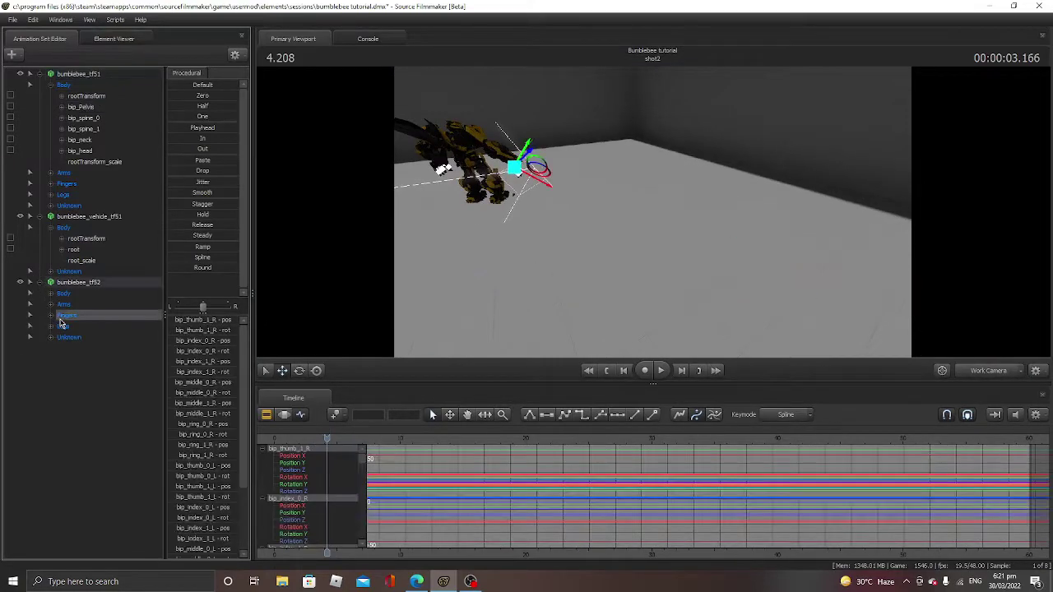
{"action": "left_click", "coordinate": [70, 338]}
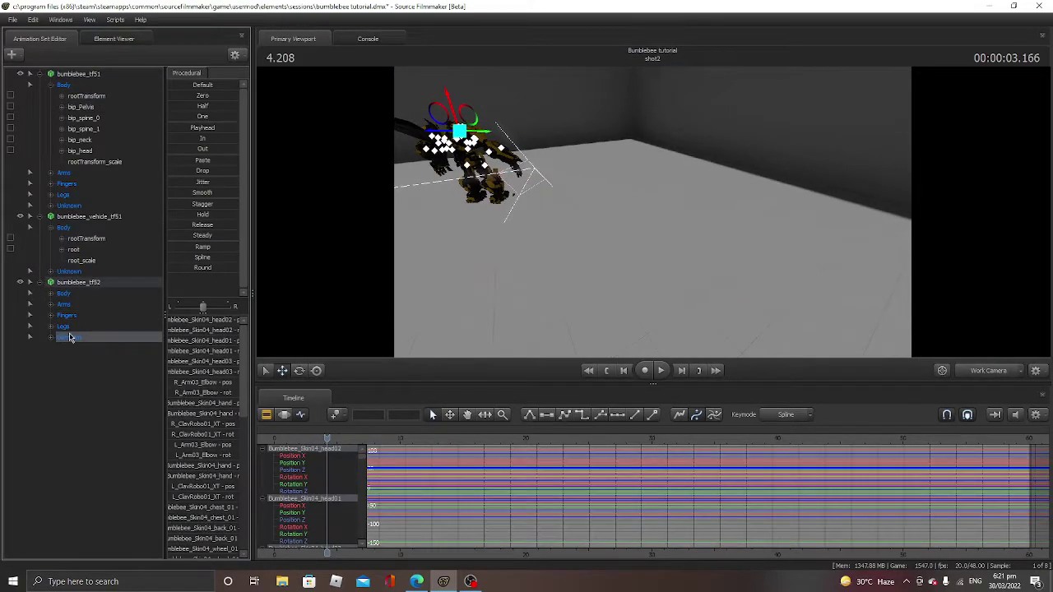
{"action": "left_click", "coordinate": [51, 293]}
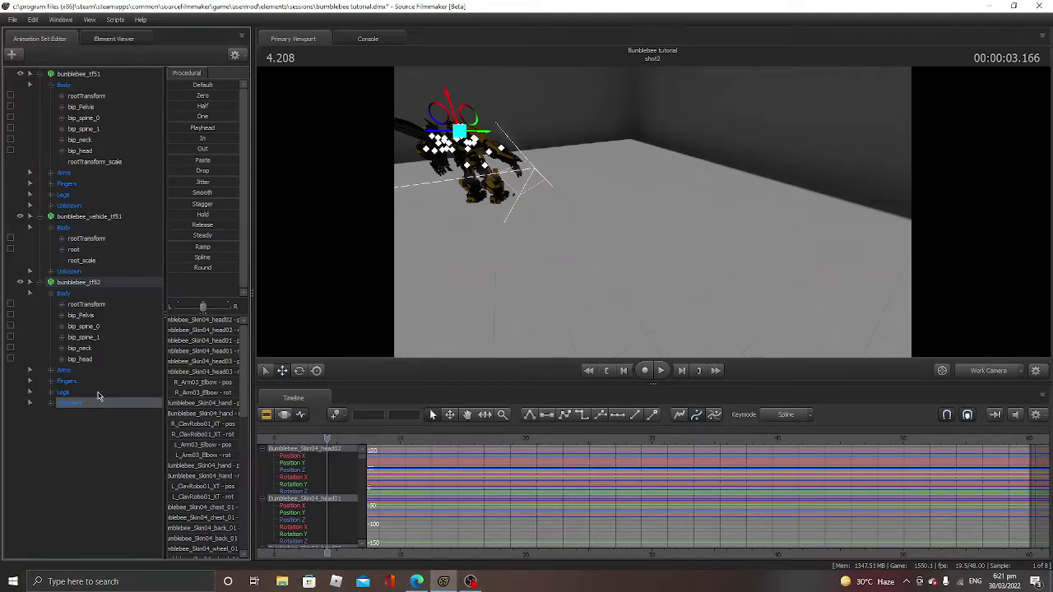
{"action": "left_click", "coordinate": [80, 359]}
{"action": "left_click", "coordinate": [86, 304]}
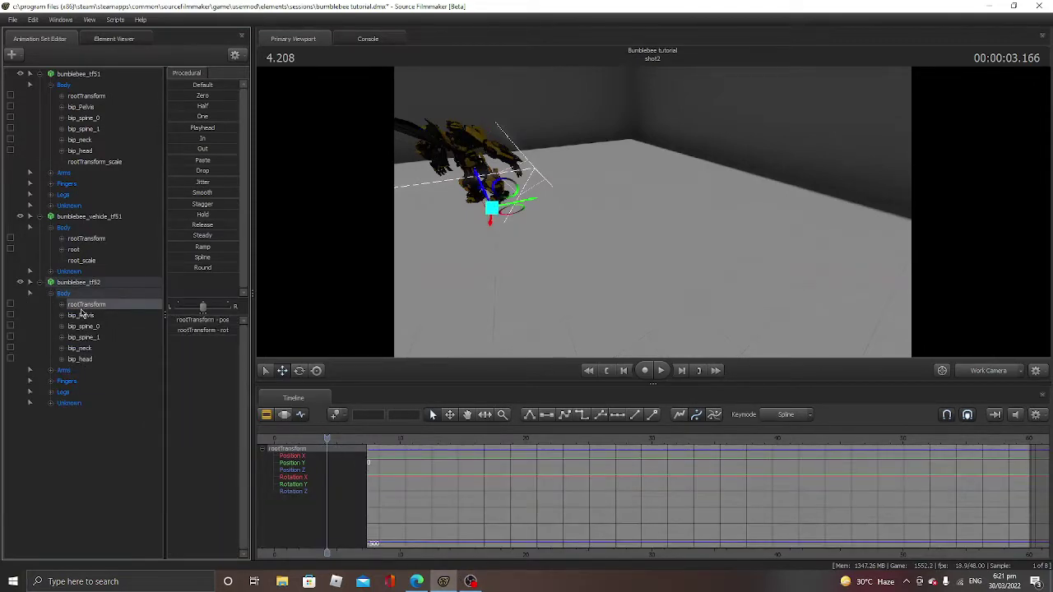
{"action": "left_click", "coordinate": [81, 315]}
{"action": "left_click_drag", "start_coordinate": [476, 171], "coordinate": [740, 354]}
{"action": "left_click_drag", "start_coordinate": [675, 280], "coordinate": [643, 330]}
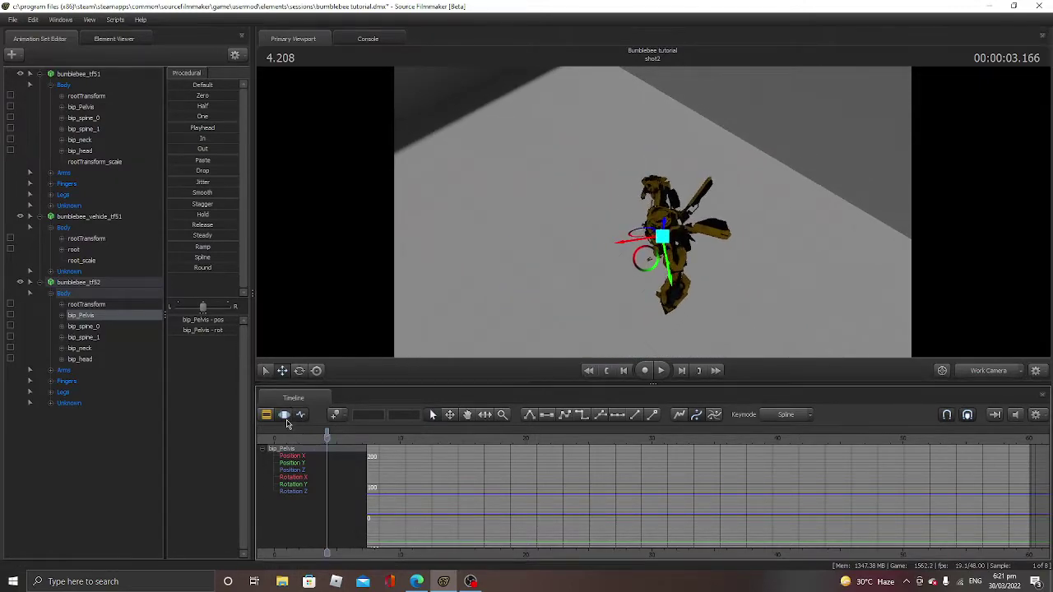
In the Motion Editor, move and rotate bumblebee_tf52's bip_Pelvis to meet the first robot at 3.875 seconds.
{"action": "left_click", "coordinate": [284, 415]}
{"action": "left_click", "coordinate": [325, 438]}
{"action": "left_click_drag", "start_coordinate": [325, 438], "coordinate": [322, 440]}
{"action": "left_click_drag", "start_coordinate": [666, 240], "coordinate": [765, 131]}
{"action": "key", "text": "w"}
{"action": "key", "text": "d"}
{"action": "left_click", "coordinate": [299, 371]}
{"action": "left_click_drag", "start_coordinate": [610, 216], "coordinate": [511, 156]}
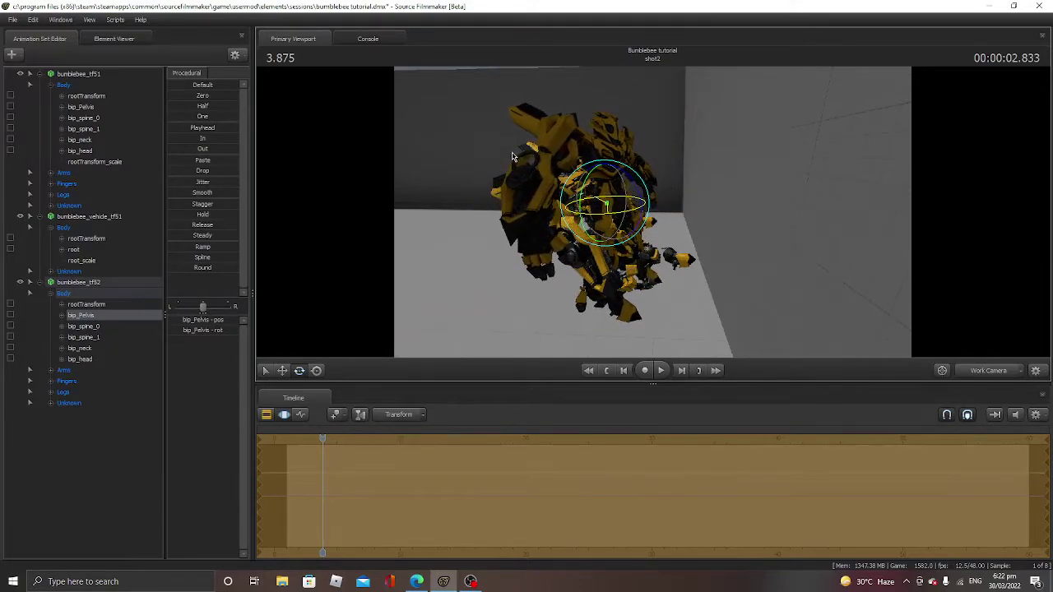
Tilt bumblebee_tf52's bip_Pelvis forward and shift the body to overlap the first robot's landing pose.
{"action": "left_click", "coordinate": [282, 370]}
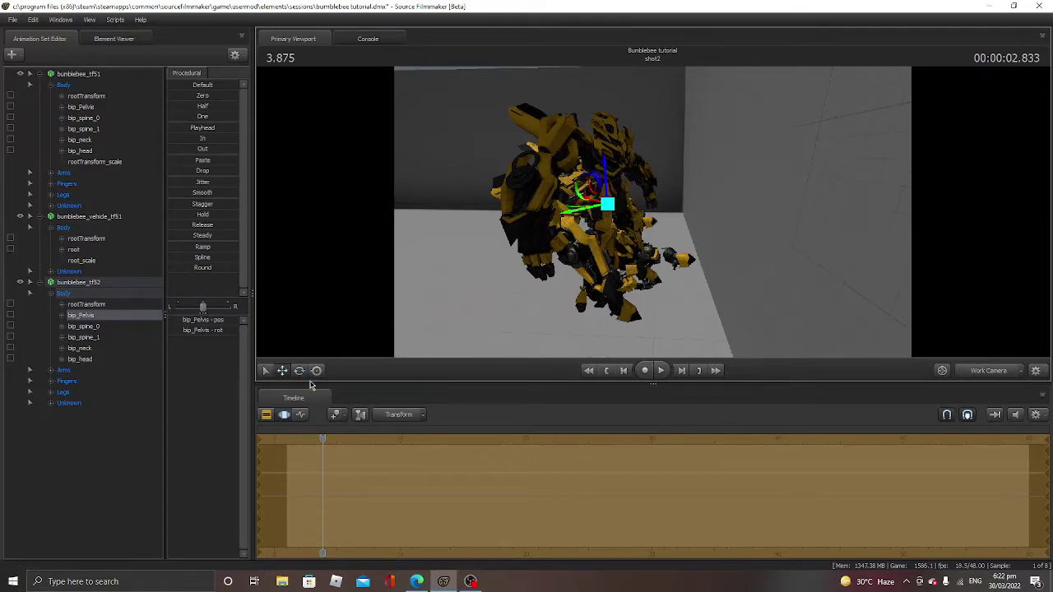
{"action": "left_click", "coordinate": [299, 370]}
{"action": "left_click_drag", "start_coordinate": [629, 200], "coordinate": [632, 196]}
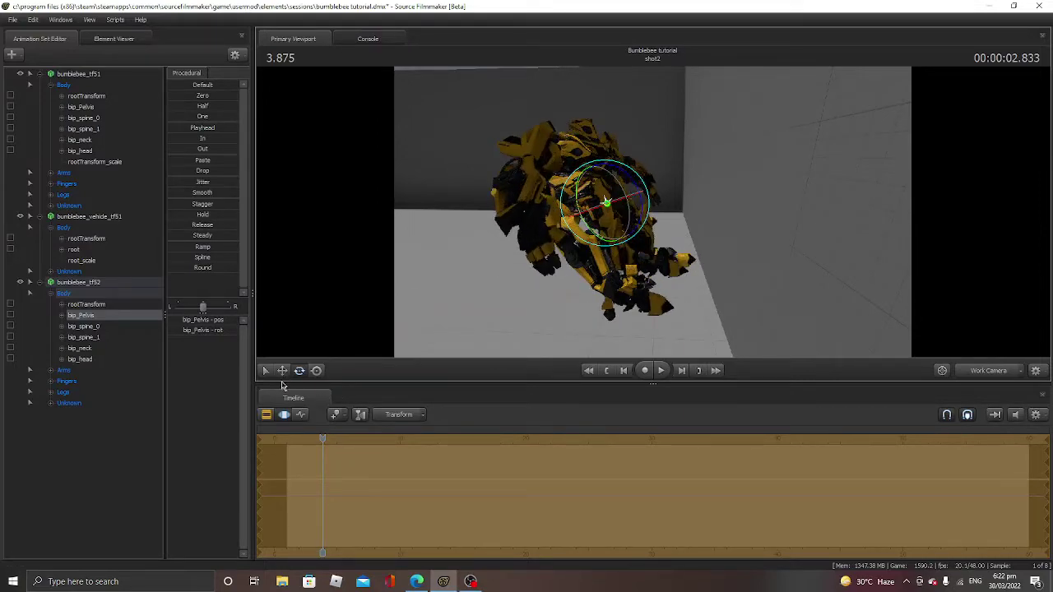
{"action": "left_click", "coordinate": [284, 372]}
{"action": "left_click_drag", "start_coordinate": [588, 221], "coordinate": [608, 201]}
{"action": "key", "text": "s"}
{"action": "left_click_drag", "start_coordinate": [808, 173], "coordinate": [810, 169]}
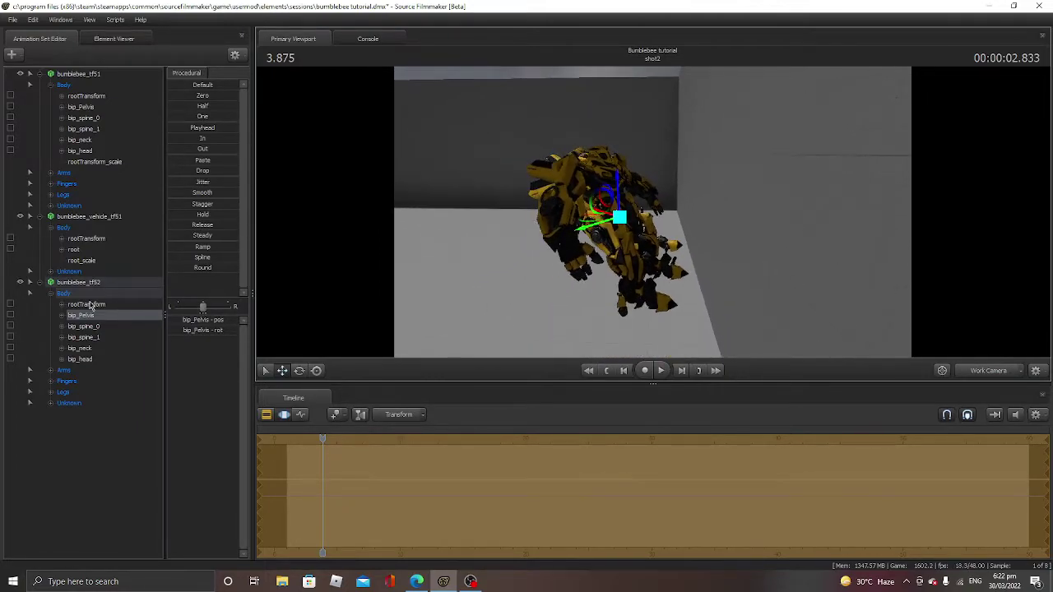
Add a scale control to bumblebee_tf52's rootTransform and show its rootTransform_scale curve in the Graph Editor.
{"action": "left_click", "coordinate": [87, 305]}
{"action": "right_click", "coordinate": [95, 303]}
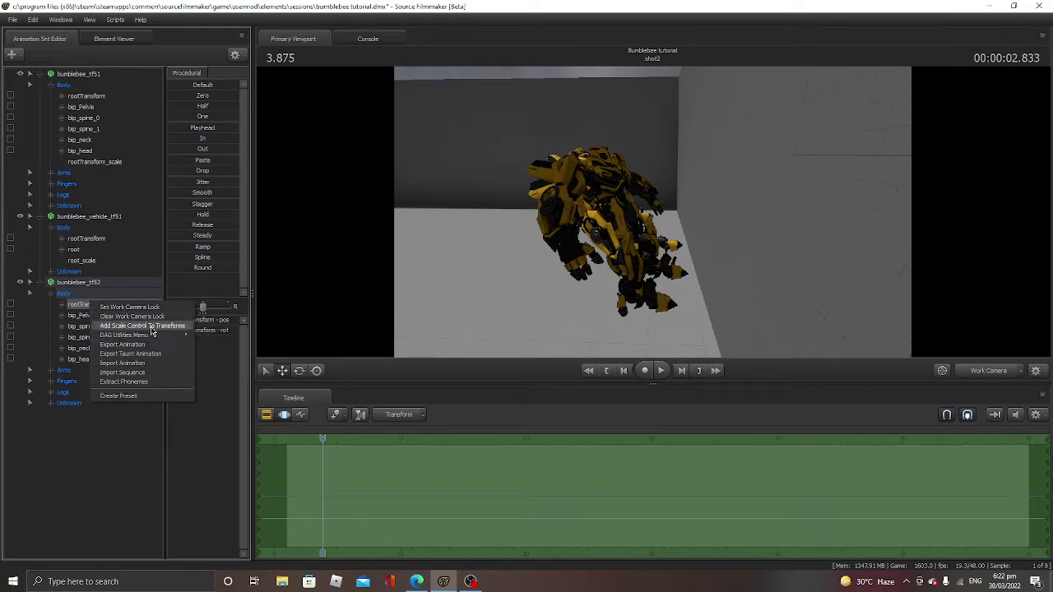
{"action": "left_click", "coordinate": [140, 326]}
{"action": "left_click", "coordinate": [301, 414]}
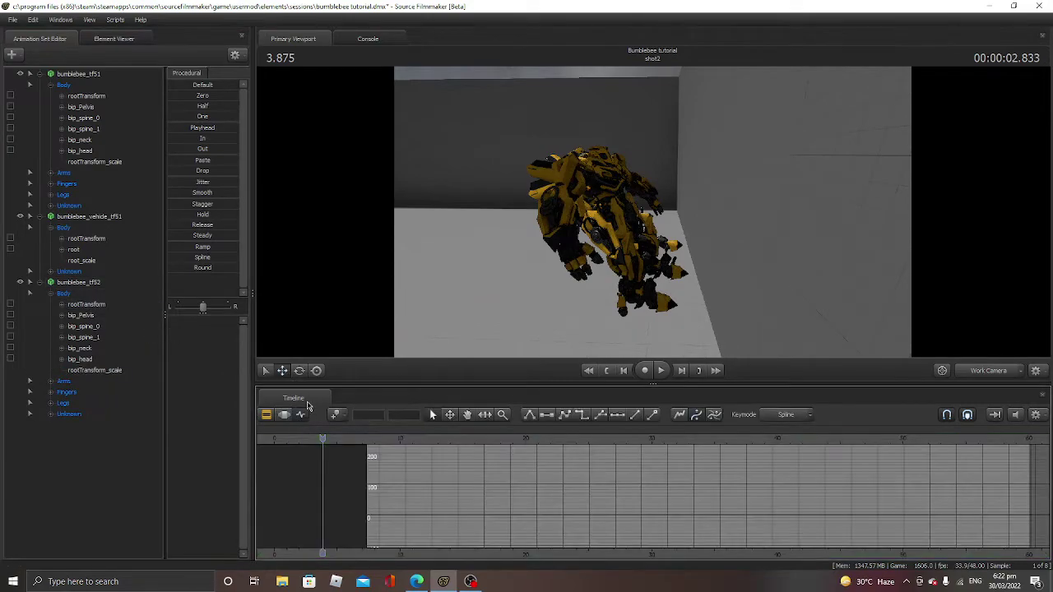
{"action": "left_click", "coordinate": [94, 370]}
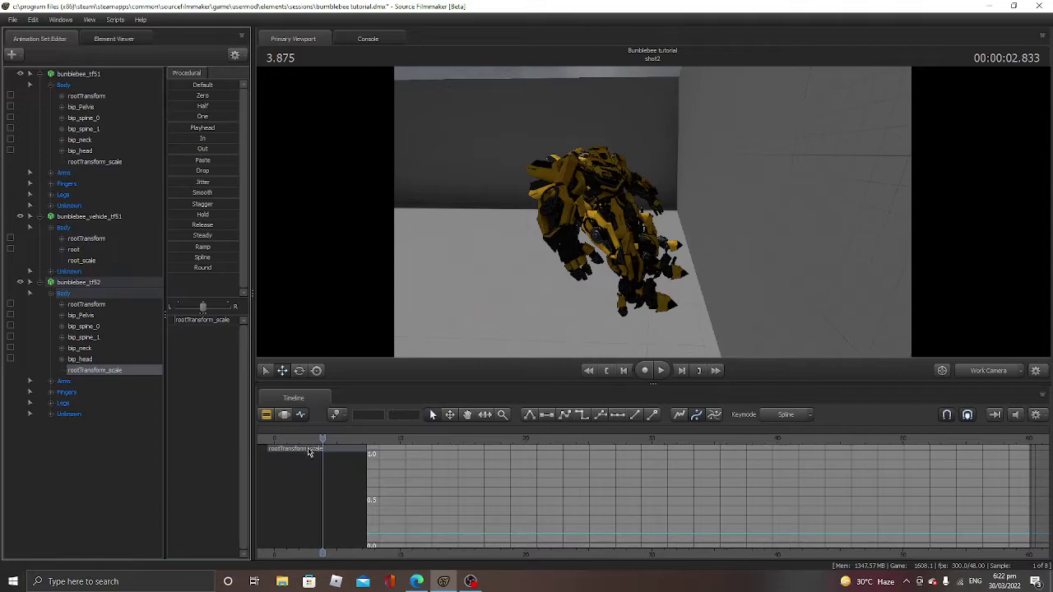
Key bumblebee_tf52's rootTransform_scale to zero at 3.875 seconds and to visible size at 3.895 seconds, and play back the swap.
{"action": "key", "text": "space"}
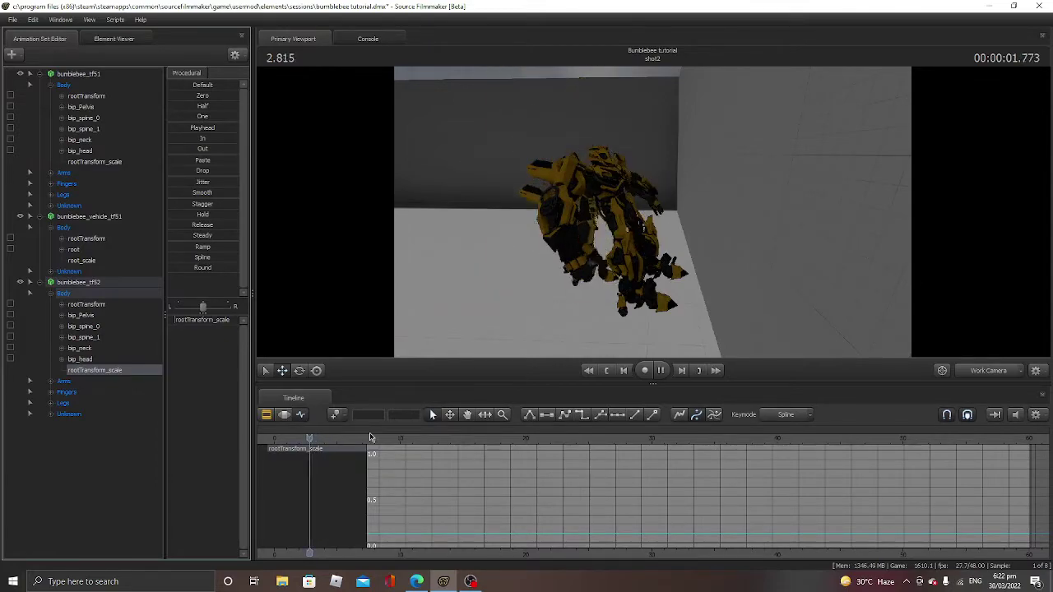
{"action": "key", "text": "space"}
{"action": "left_click_drag", "start_coordinate": [325, 440], "coordinate": [325, 443]}
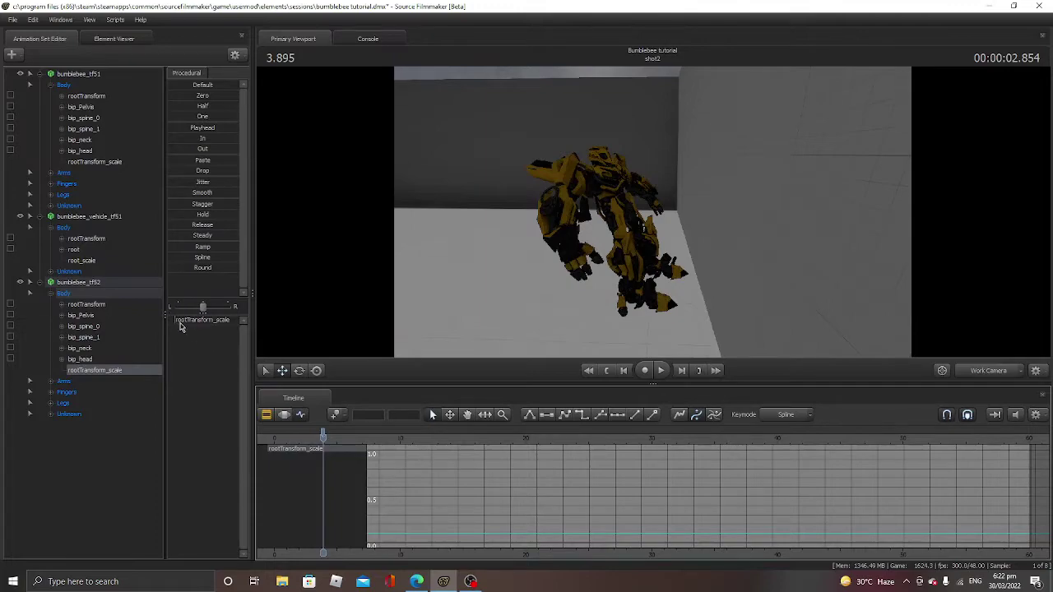
{"action": "key", "text": "Left"}
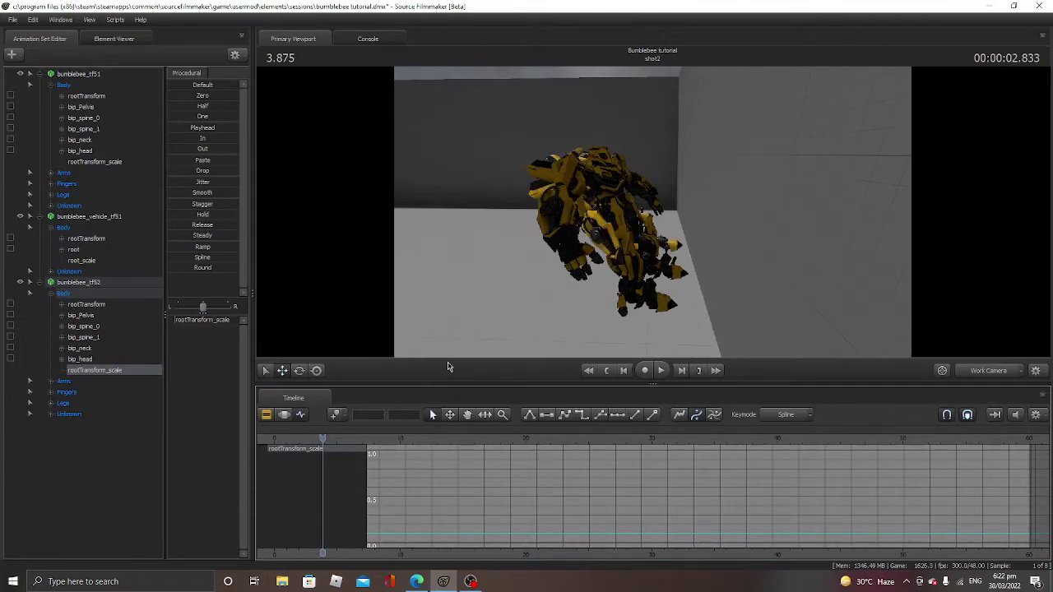
{"action": "left_click_drag", "start_coordinate": [173, 324], "coordinate": [151, 333]}
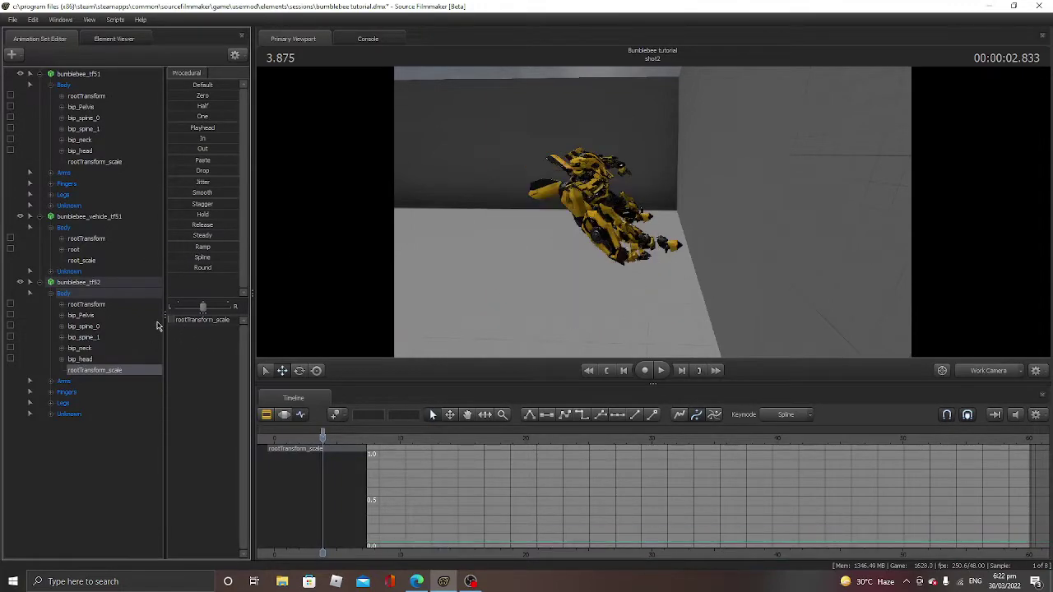
{"action": "key", "text": "Right"}
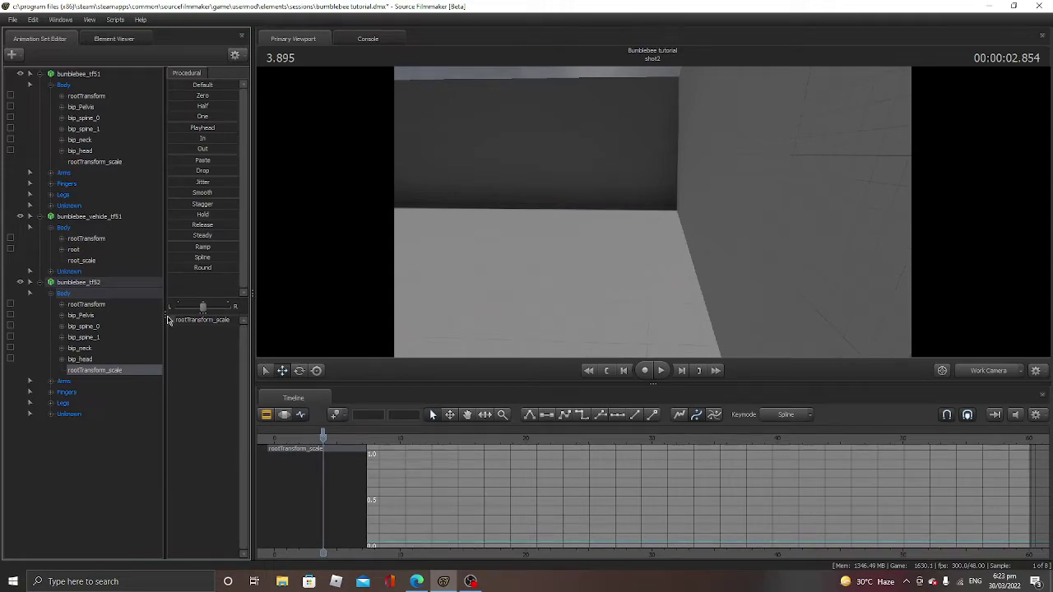
{"action": "left_click_drag", "start_coordinate": [173, 326], "coordinate": [183, 326]}
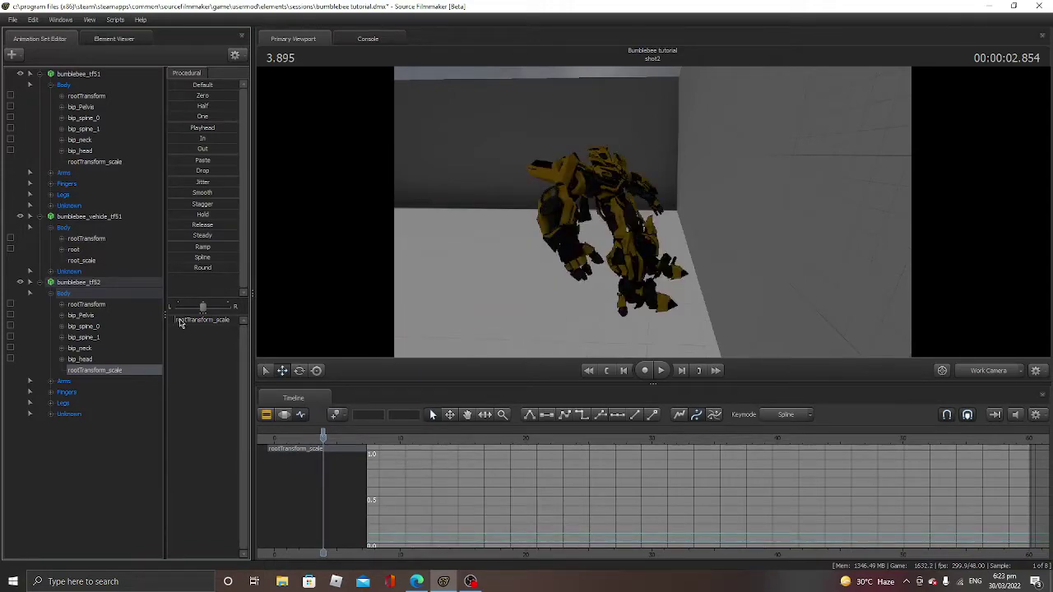
{"action": "key", "text": "space"}
{"action": "key", "text": "space"}
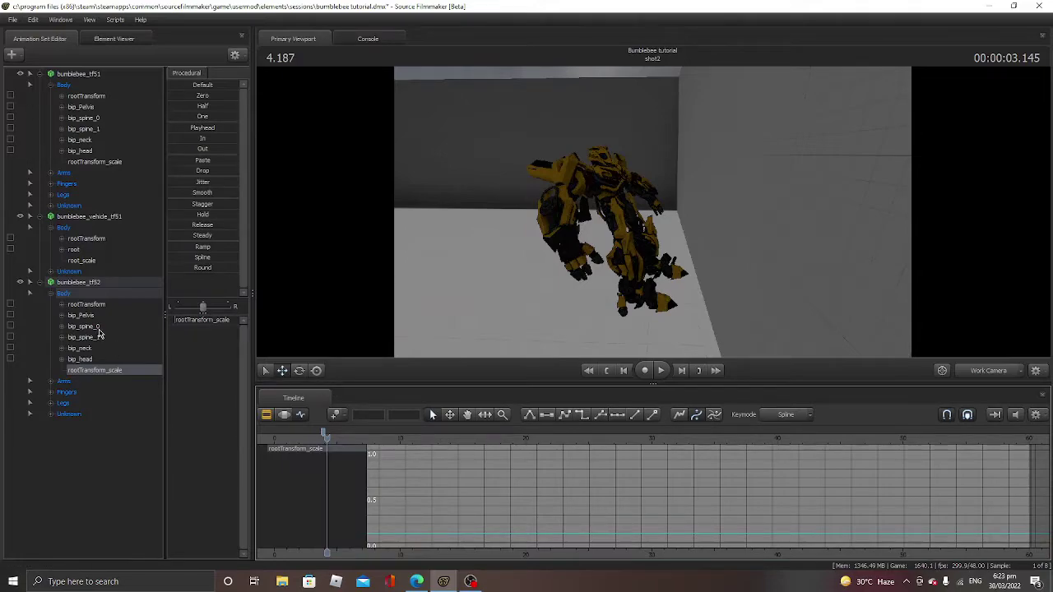
Lower bumblebee_tf52's bip_Pelvis at 4.395 seconds so the robot sinks into its landing.
{"action": "left_click", "coordinate": [82, 316]}
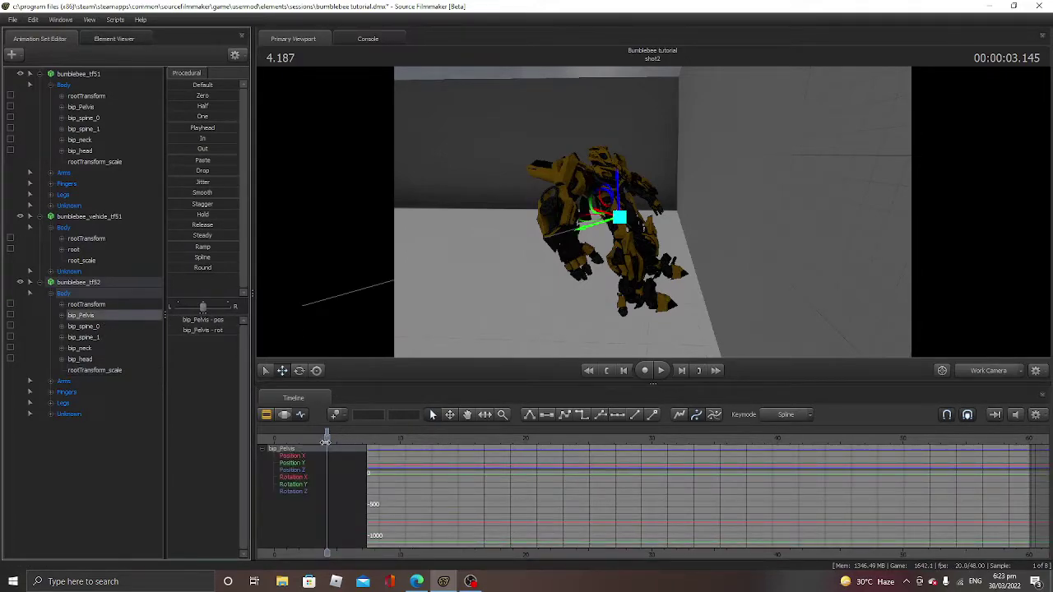
{"action": "left_click_drag", "start_coordinate": [326, 441], "coordinate": [329, 443]}
{"action": "left_click_drag", "start_coordinate": [618, 196], "coordinate": [658, 244]}
{"action": "left_click", "coordinate": [298, 372]}
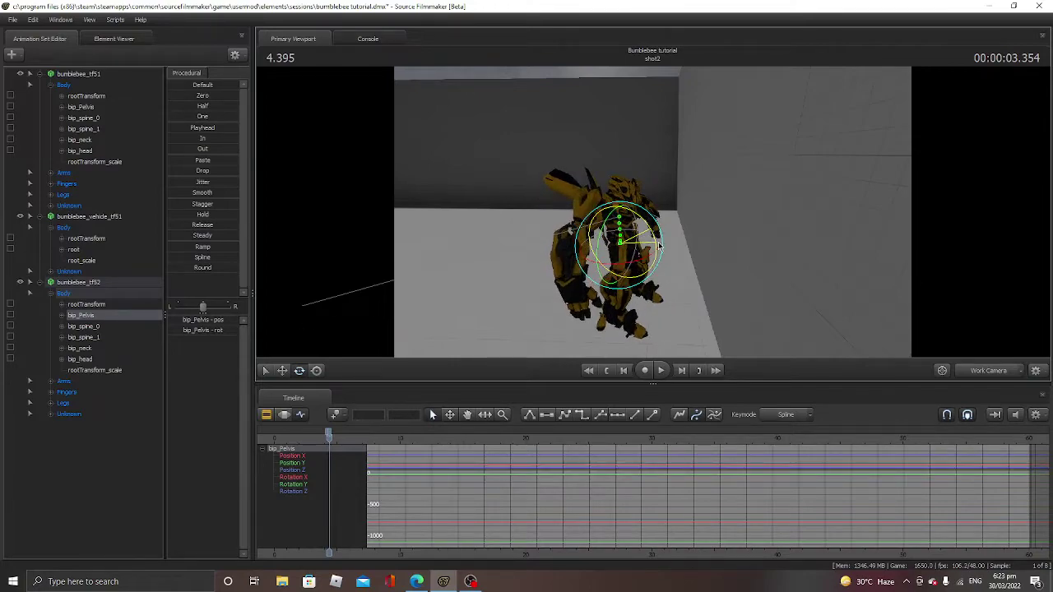
{"action": "left_click", "coordinate": [282, 370]}
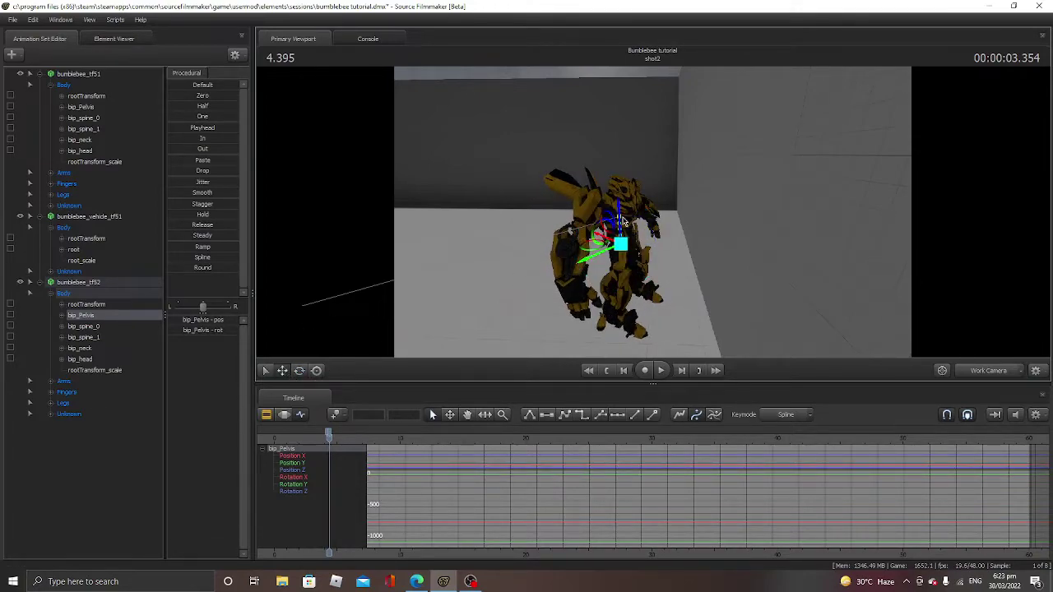
{"action": "left_click_drag", "start_coordinate": [617, 217], "coordinate": [623, 214]}
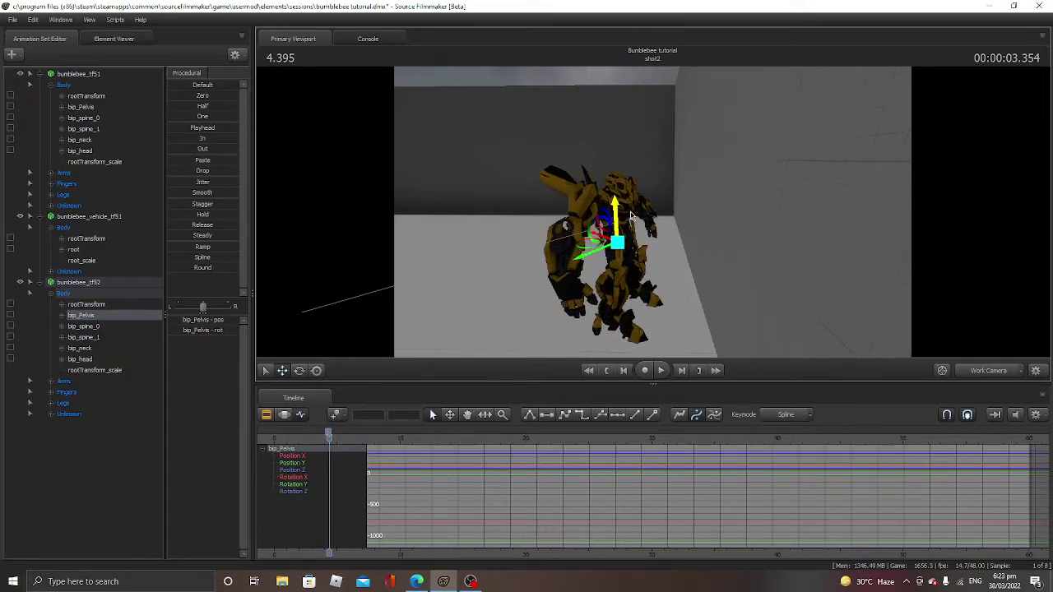
Play back the landing in the work camera, then preview the shot through its scene camera.
{"action": "left_click_drag", "start_coordinate": [323, 443], "coordinate": [297, 444]}
{"action": "key", "text": "space"}
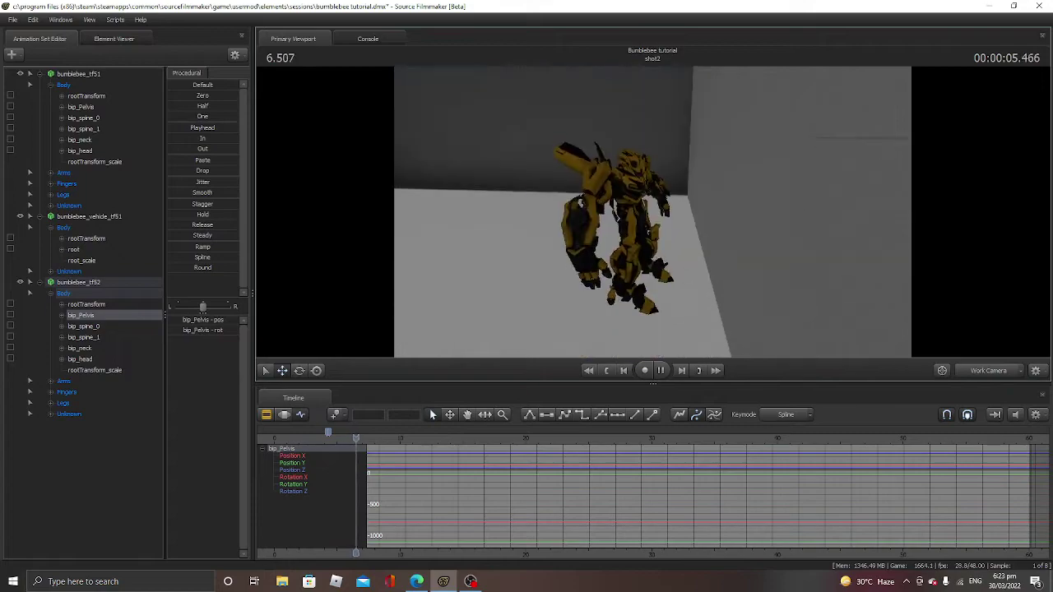
{"action": "left_click_drag", "start_coordinate": [359, 448], "coordinate": [277, 450]}
{"action": "left_click", "coordinate": [991, 371]}
{"action": "key", "text": "space"}
{"action": "key", "text": "space"}
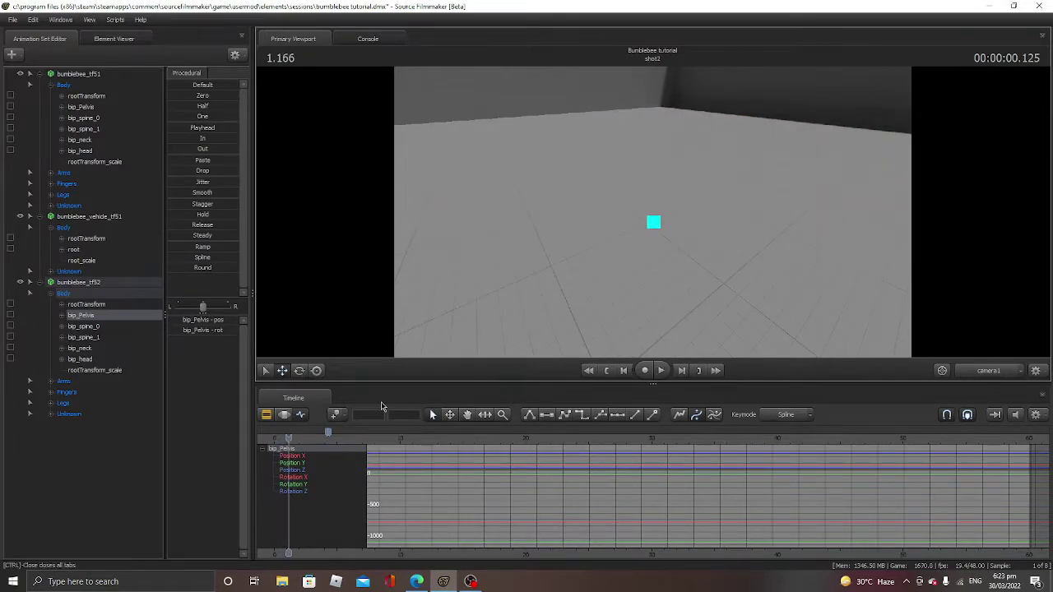
Collapse the first robot and vehicle animation sets, create a new camera and load camera2 into the viewport.
{"action": "left_click", "coordinate": [38, 75]}
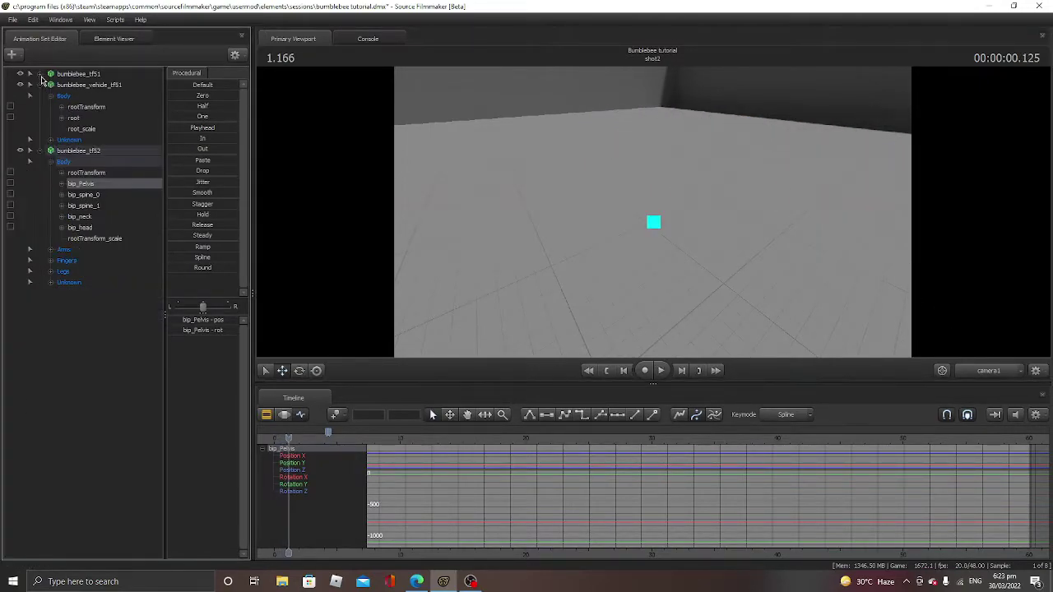
{"action": "left_click", "coordinate": [40, 85]}
{"action": "left_click", "coordinate": [12, 54]}
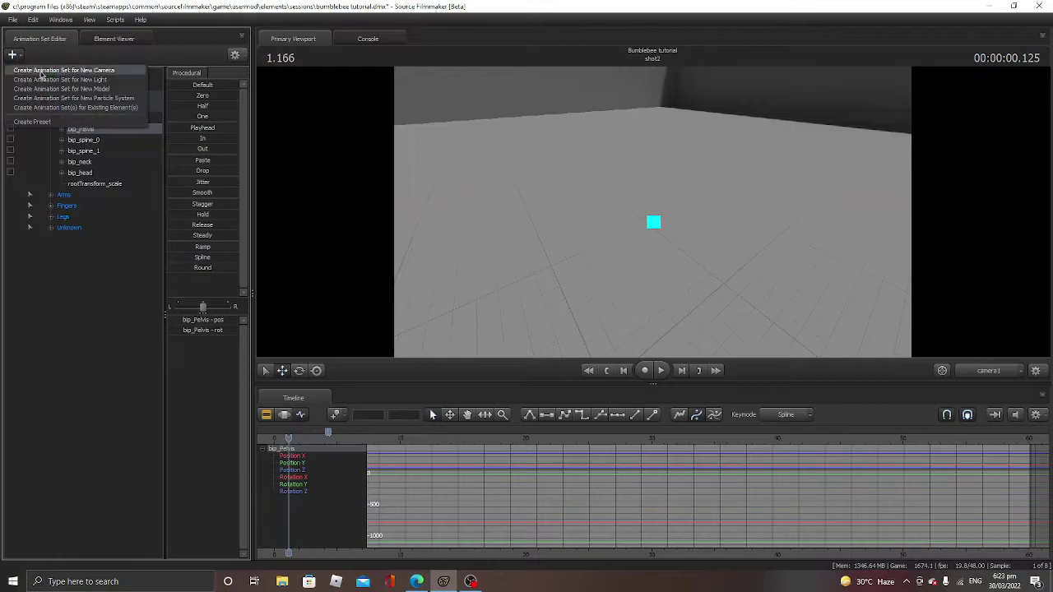
{"action": "left_click", "coordinate": [66, 71]}
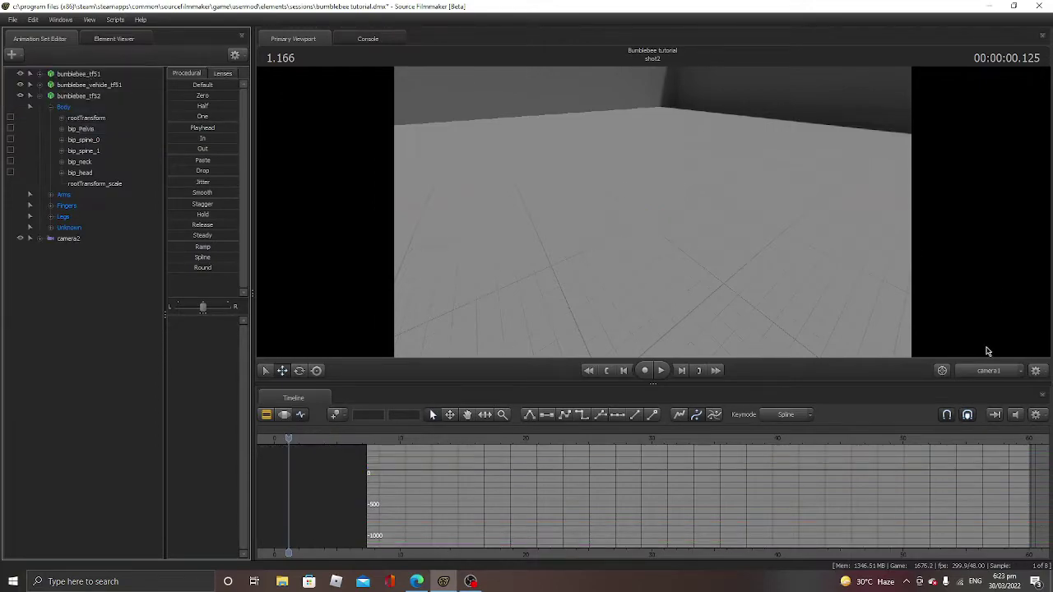
{"action": "left_click", "coordinate": [66, 239]}
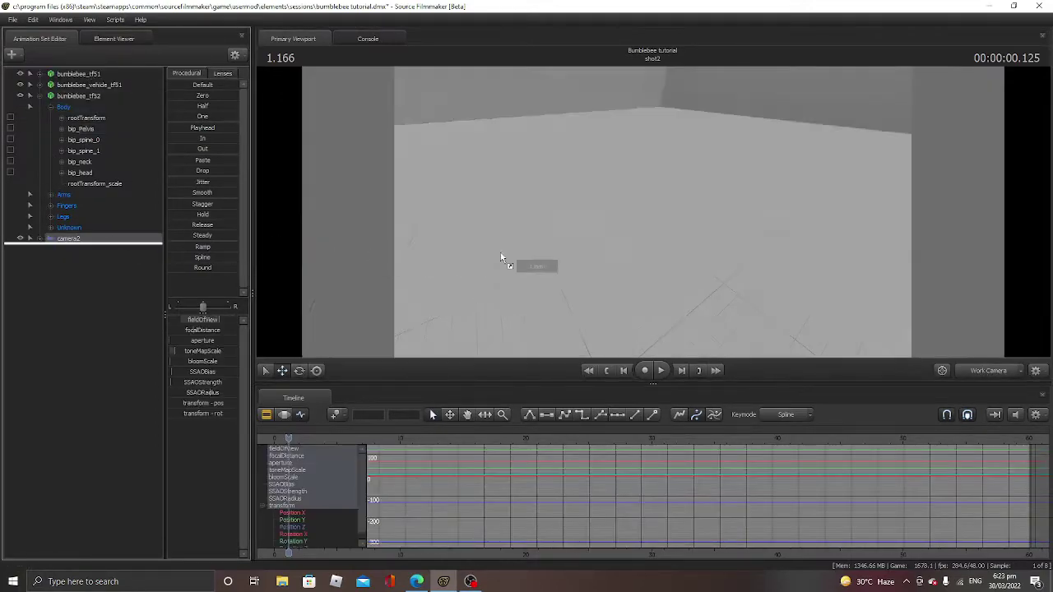
Position camera2 at 1.166 seconds to frame the transforming car in shot2, and play the shot.
{"action": "key", "text": "w"}
{"action": "left_click_drag", "start_coordinate": [653, 212], "coordinate": [940, 196]}
{"action": "key", "text": "s"}
{"action": "key", "text": "w"}
{"action": "key", "text": "s"}
{"action": "left_click_drag", "start_coordinate": [761, 209], "coordinate": [770, 209]}
{"action": "left_click_drag", "start_coordinate": [415, 322], "coordinate": [418, 324]}
{"action": "key", "text": "d"}
{"action": "key", "text": "space"}
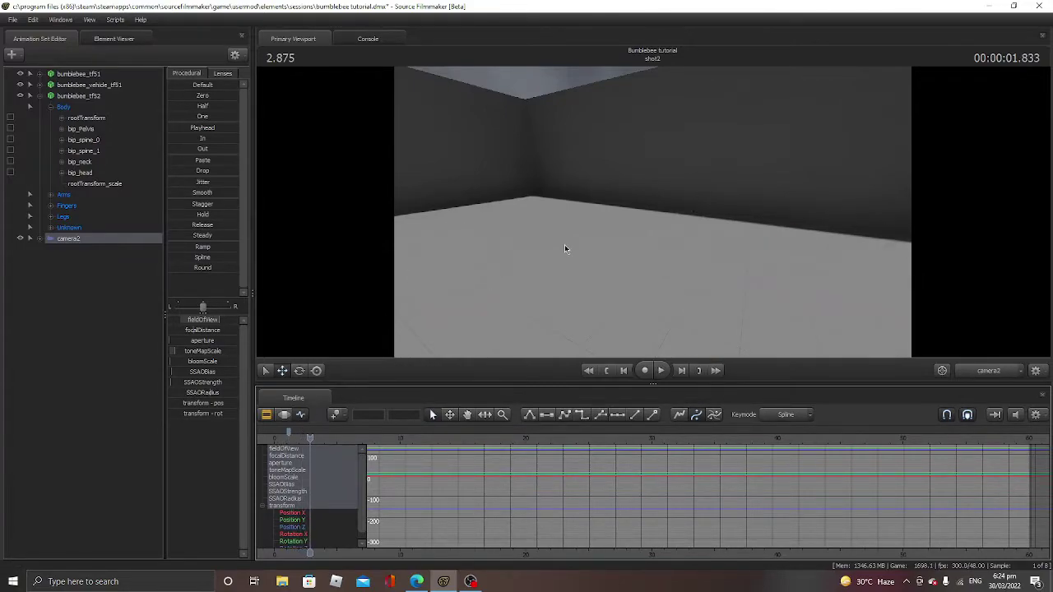
Re-aim camera2 at 2.062 seconds so the separating car parts are centred in the frame.
{"action": "key", "text": "Left"}
{"action": "key", "text": "Left"}
{"action": "key", "text": "Left"}
{"action": "key", "text": "Left"}
{"action": "key", "text": "Left"}
{"action": "key", "text": "Left"}
{"action": "key", "text": "Left"}
{"action": "key", "text": "Left"}
{"action": "key", "text": "Left"}
{"action": "key", "text": "Left"}
{"action": "key", "text": "Left"}
{"action": "key", "text": "Left"}
{"action": "key", "text": "Left"}
{"action": "key", "text": "Left"}
{"action": "key", "text": "Left"}
{"action": "key", "text": "Left"}
{"action": "key", "text": "Left"}
{"action": "key", "text": "Right"}
{"action": "key", "text": "Right"}
{"action": "key", "text": "Right"}
{"action": "key", "text": "Right"}
{"action": "key", "text": "Right"}
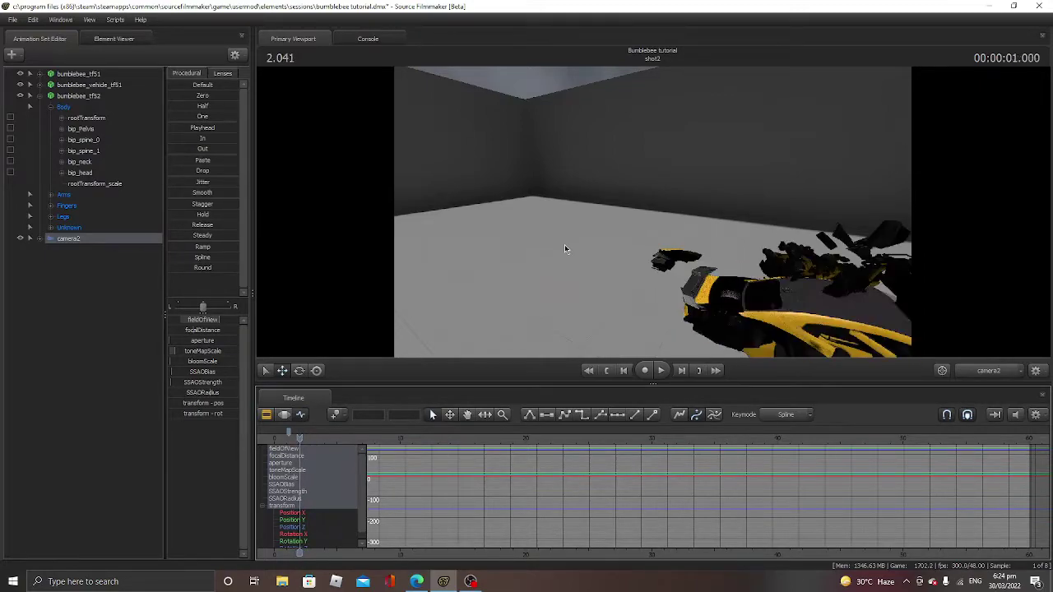
{"action": "key", "text": "Right"}
{"action": "left_click_drag", "start_coordinate": [569, 262], "coordinate": [600, 281]}
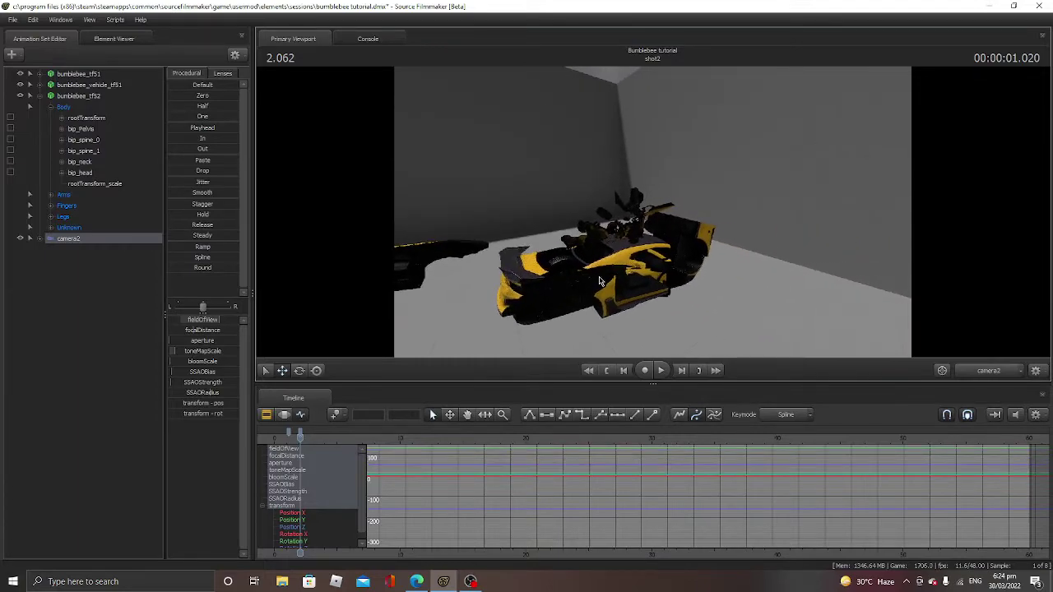
Review the whole sequence from the start and replay shot2 through camera2.
{"action": "key", "text": "Left"}
{"action": "key", "text": "Left"}
{"action": "key", "text": "Left"}
{"action": "key", "text": "Left"}
{"action": "key", "text": "Left"}
{"action": "key", "text": "Left"}
{"action": "key", "text": "Left"}
{"action": "key", "text": "Left"}
{"action": "key", "text": "Left"}
{"action": "key", "text": "Left"}
{"action": "key", "text": "Left"}
{"action": "key", "text": "Left"}
{"action": "key", "text": "Left"}
{"action": "key", "text": "Left"}
{"action": "key", "text": "Left"}
{"action": "key", "text": "Left"}
{"action": "key", "text": "Left"}
{"action": "key", "text": "Left"}
{"action": "key", "text": "Left"}
{"action": "key", "text": "Left"}
{"action": "key", "text": "Left"}
{"action": "key", "text": "Left"}
{"action": "key", "text": "Left"}
{"action": "key", "text": "Left"}
{"action": "key", "text": "Left"}
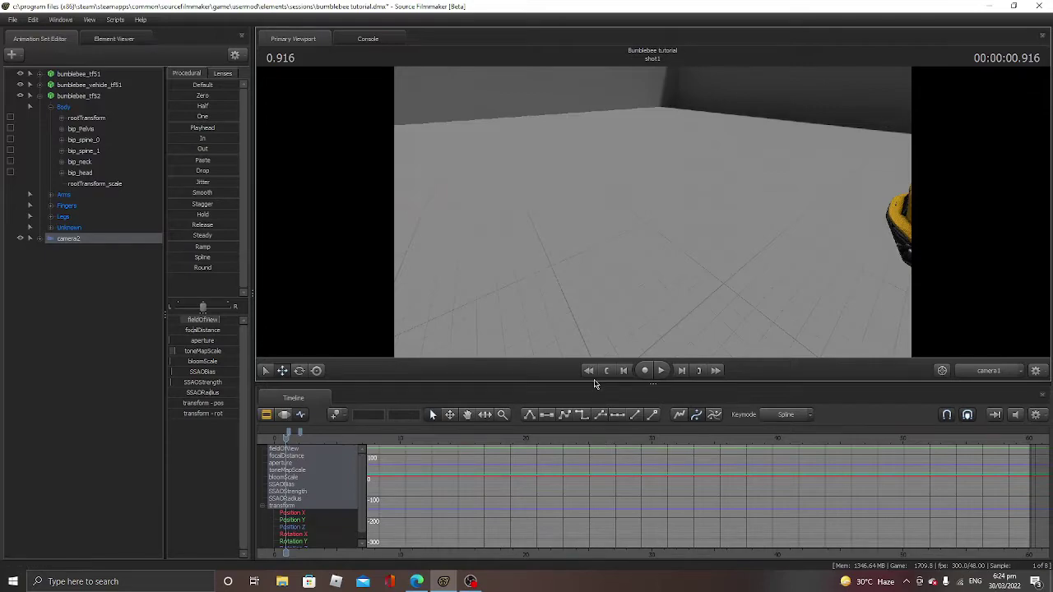
{"action": "left_click", "coordinate": [589, 371]}
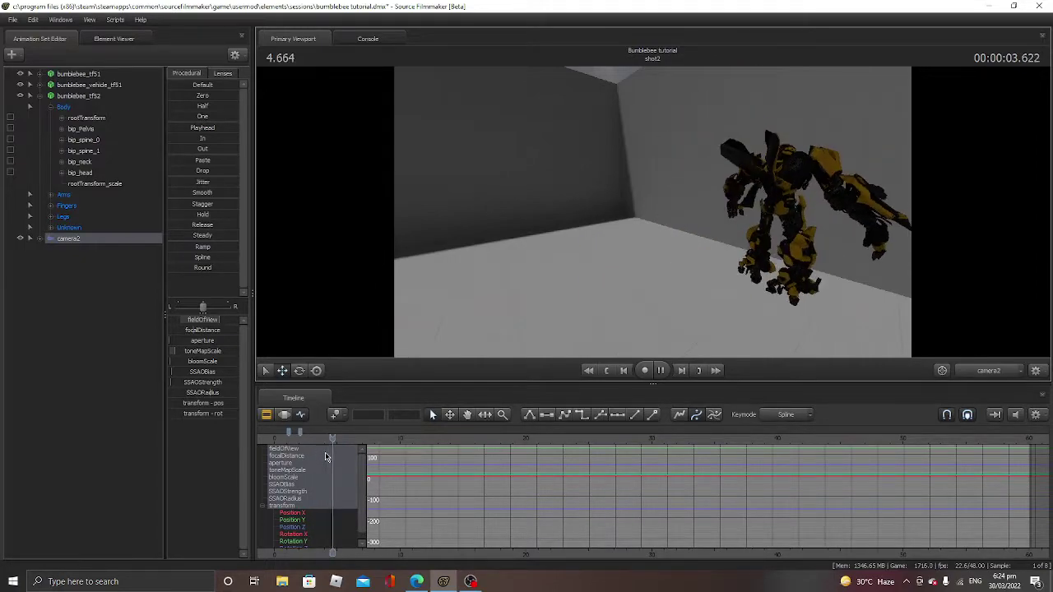
{"action": "left_click_drag", "start_coordinate": [350, 438], "coordinate": [294, 454]}
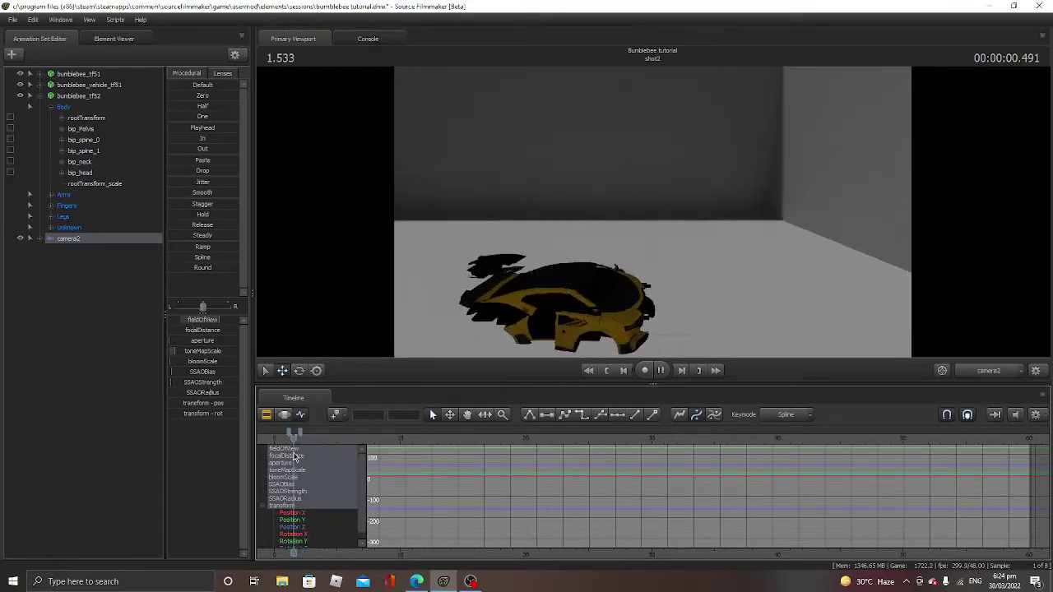
{"action": "key", "text": "space"}
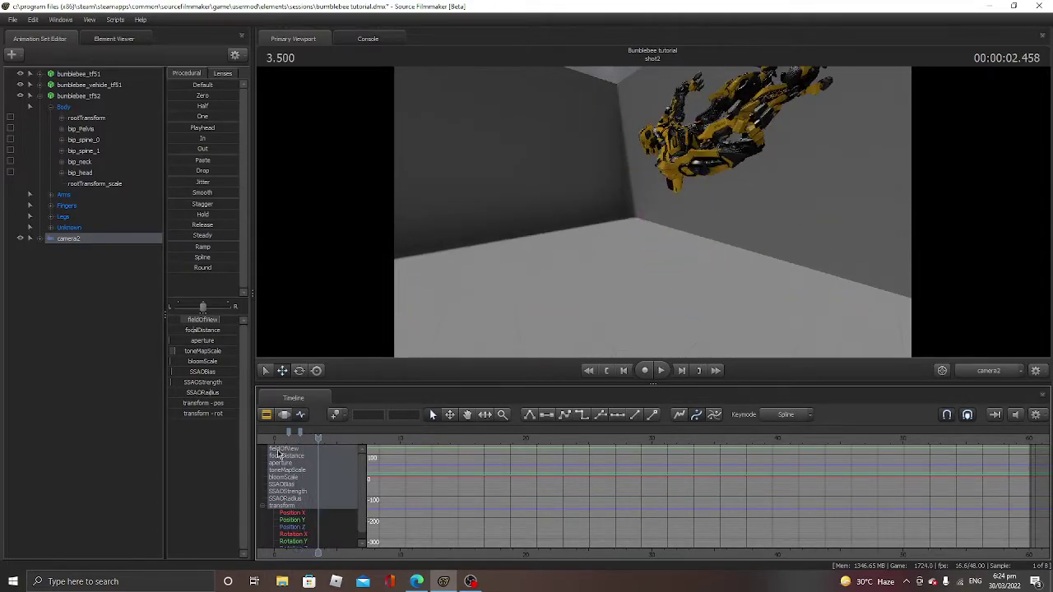
{"action": "left_click", "coordinate": [298, 447]}
{"action": "left_click_drag", "start_coordinate": [298, 447], "coordinate": [301, 447]}
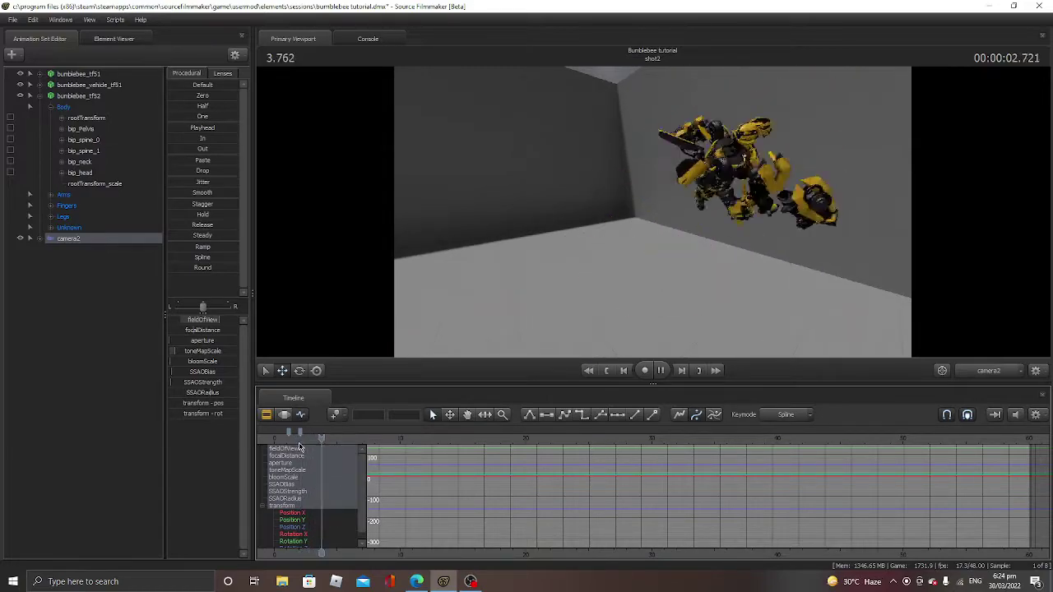
In the work camera, compare the two robots' poses on the swap frames, 3.875 and 3.895 seconds.
{"action": "left_click", "coordinate": [993, 370]}
{"action": "left_click_drag", "start_coordinate": [936, 331], "coordinate": [946, 313]}
{"action": "key", "text": "w"}
{"action": "key", "text": "w"}
{"action": "key", "text": "s"}
{"action": "left_click_drag", "start_coordinate": [815, 342], "coordinate": [808, 344]}
{"action": "left_click_drag", "start_coordinate": [413, 197], "coordinate": [439, 212]}
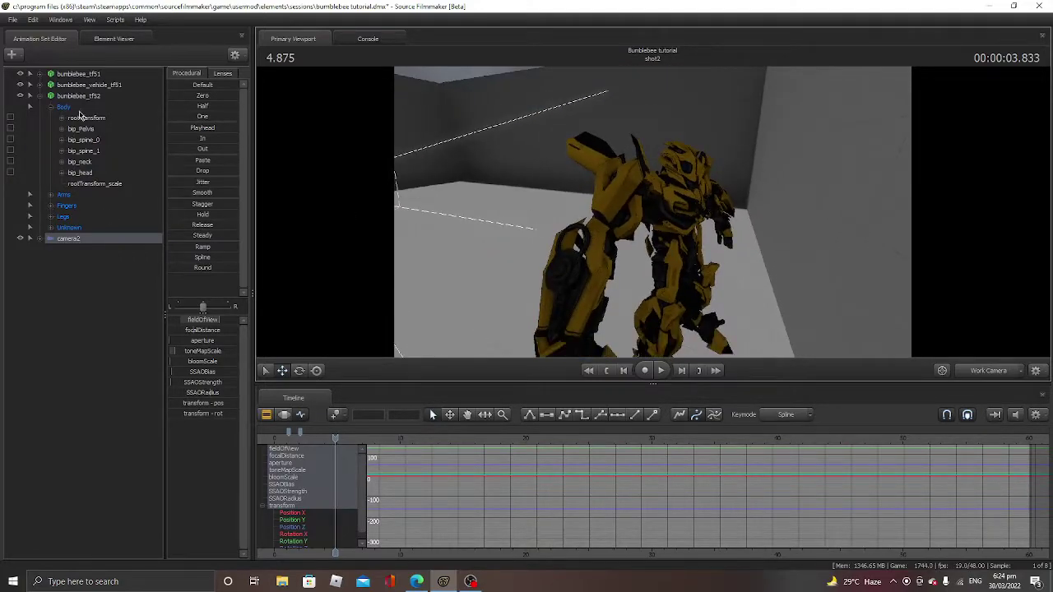
{"action": "left_click", "coordinate": [82, 162]}
{"action": "left_click", "coordinate": [102, 130]}
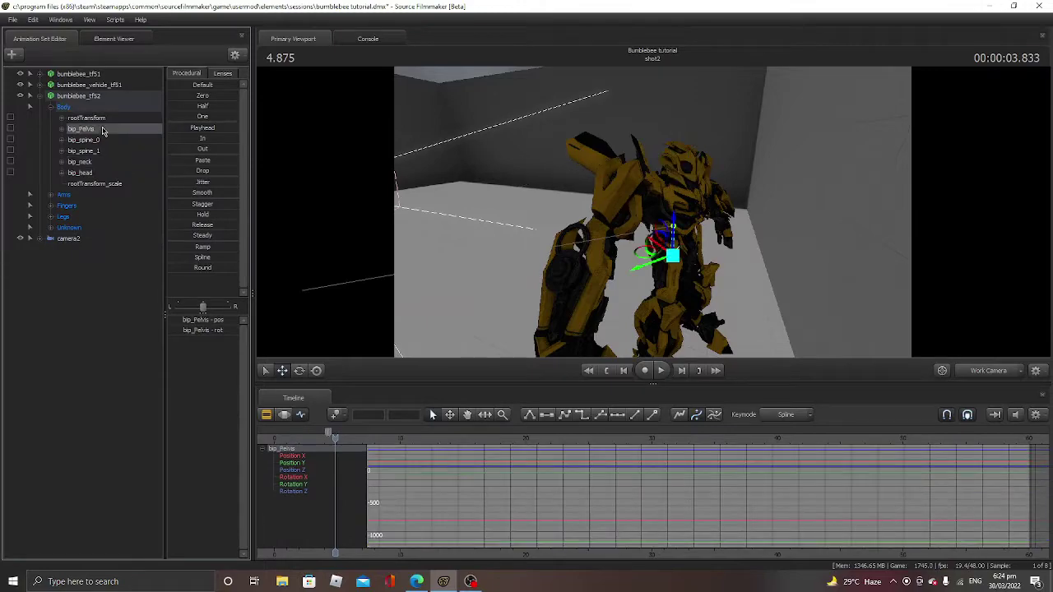
{"action": "left_click", "coordinate": [51, 109]}
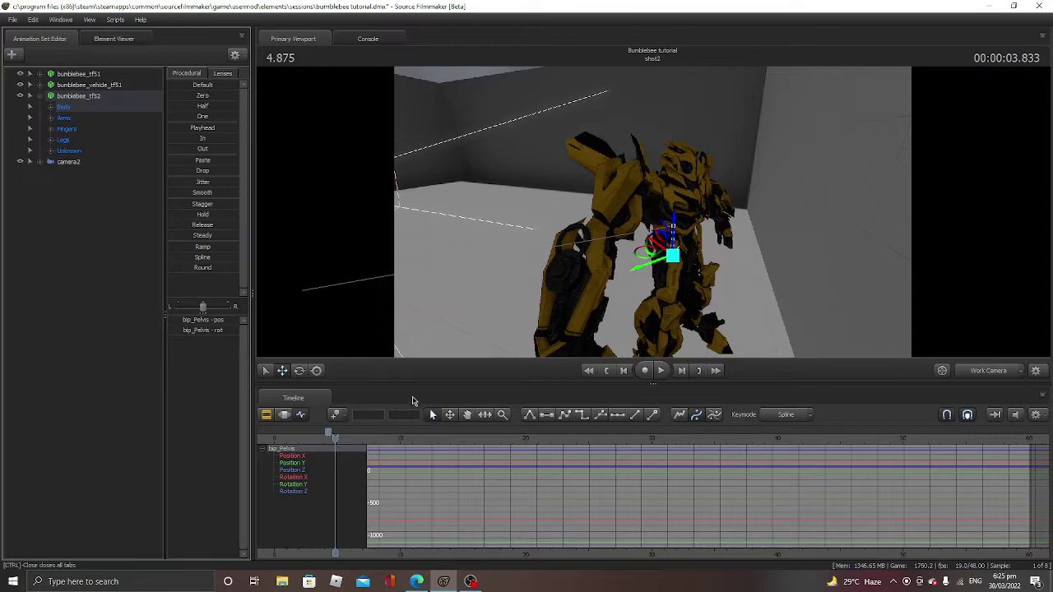
{"action": "left_click_drag", "start_coordinate": [337, 439], "coordinate": [325, 439]}
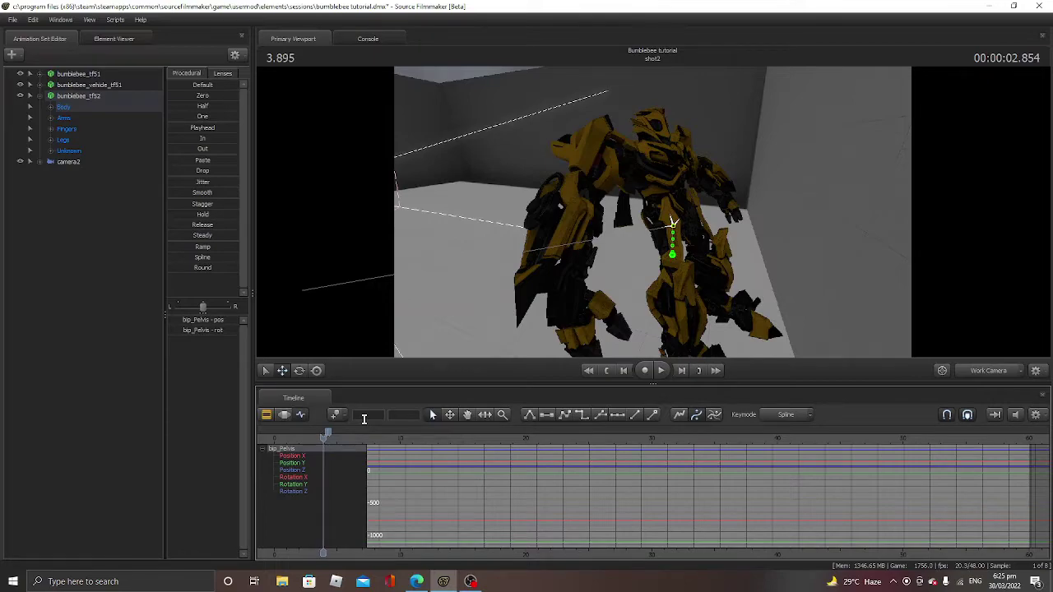
{"action": "key", "text": "Left"}
{"action": "key", "text": "Right"}
{"action": "key", "text": "Left"}
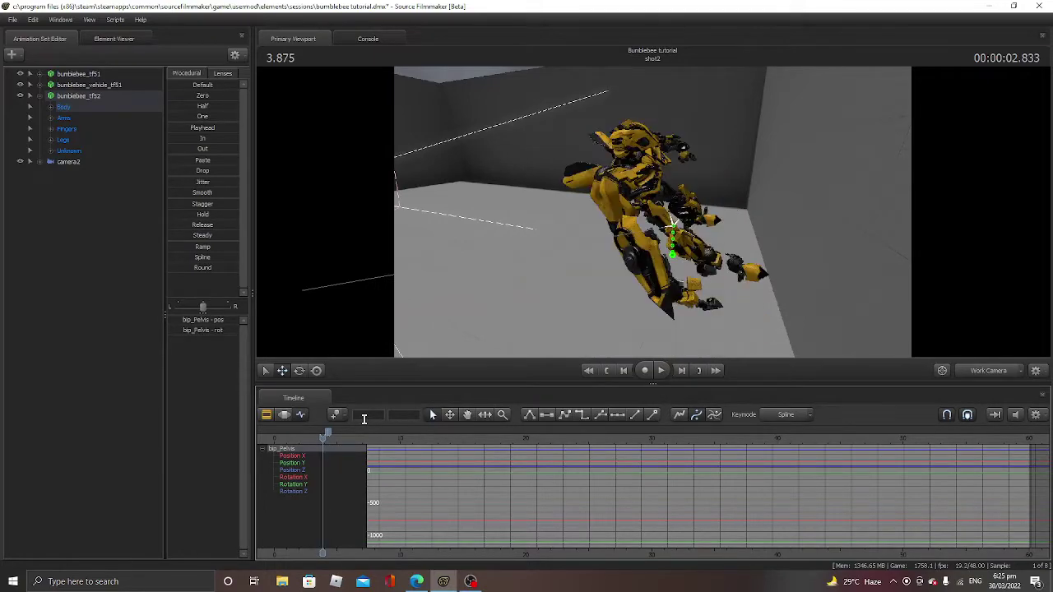
{"action": "key", "text": "Right"}
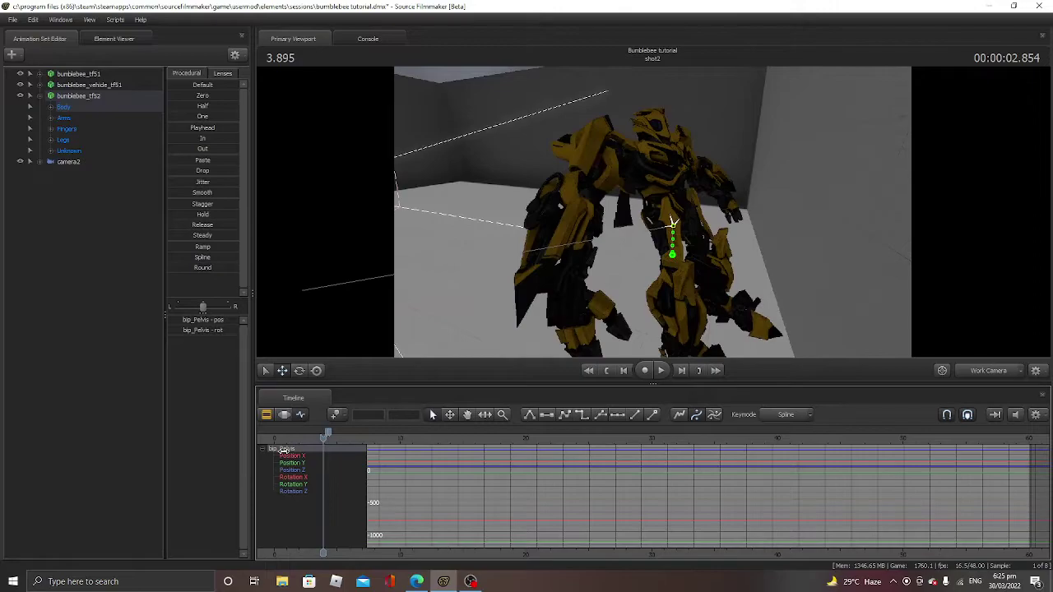
Shift bumblebee_tf52's bip_Pelvis sideways at 3.895 seconds to line up with the first robot.
{"action": "left_click", "coordinate": [74, 97]}
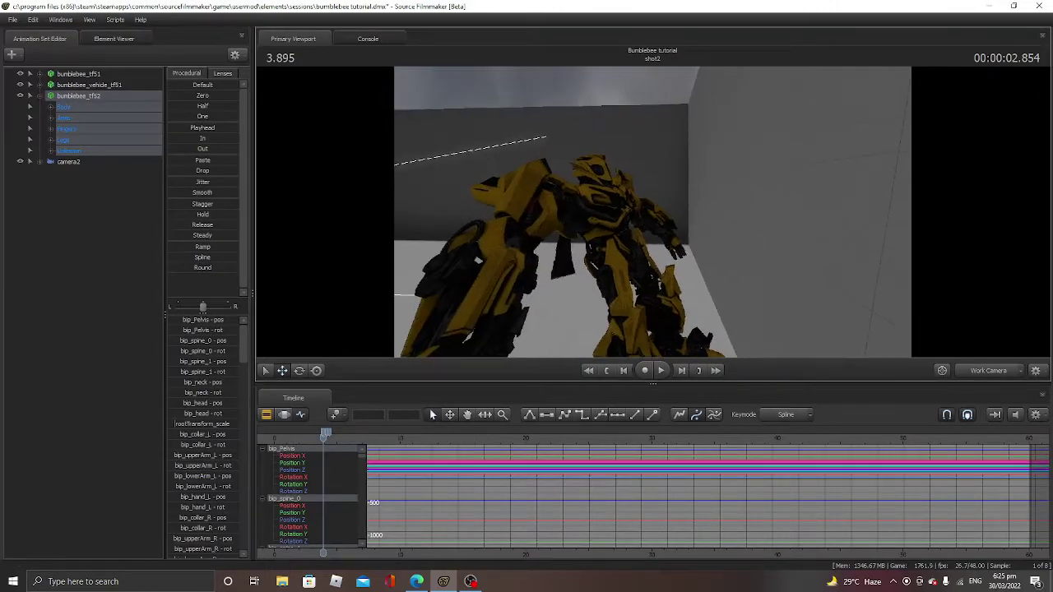
{"action": "left_click_drag", "start_coordinate": [653, 212], "coordinate": [531, 232]}
{"action": "key", "text": "s"}
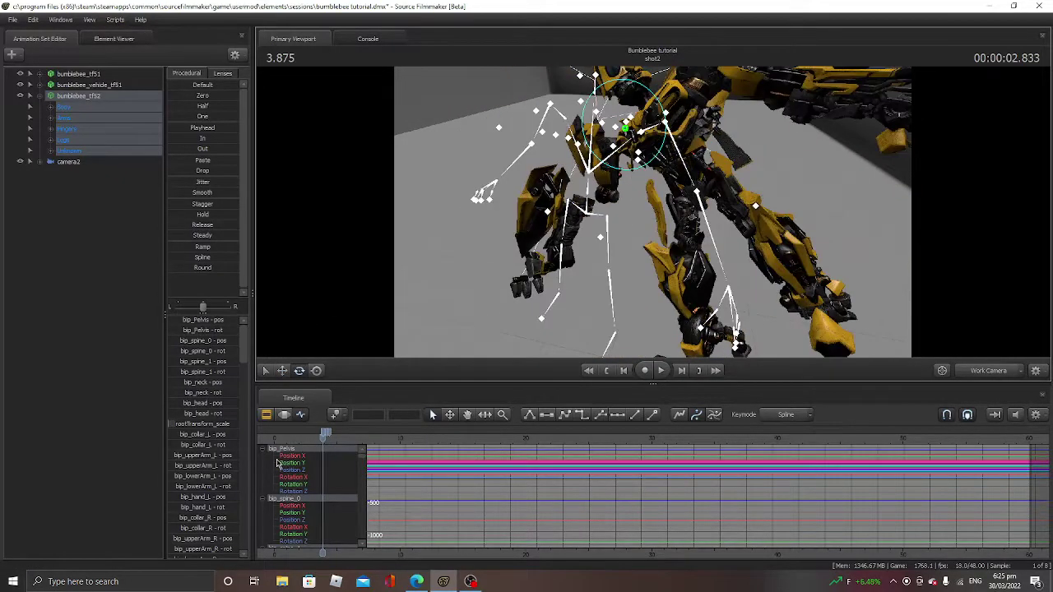
{"action": "left_click_drag", "start_coordinate": [649, 127], "coordinate": [650, 125]}
{"action": "left_click", "coordinate": [66, 118]}
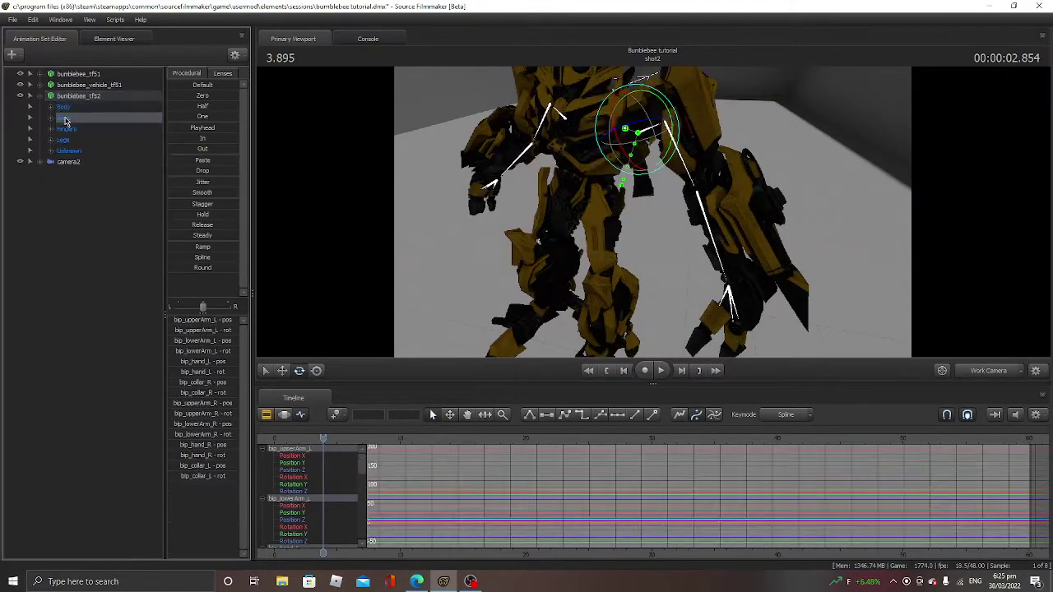
{"action": "left_click", "coordinate": [54, 107]}
{"action": "left_click", "coordinate": [81, 130]}
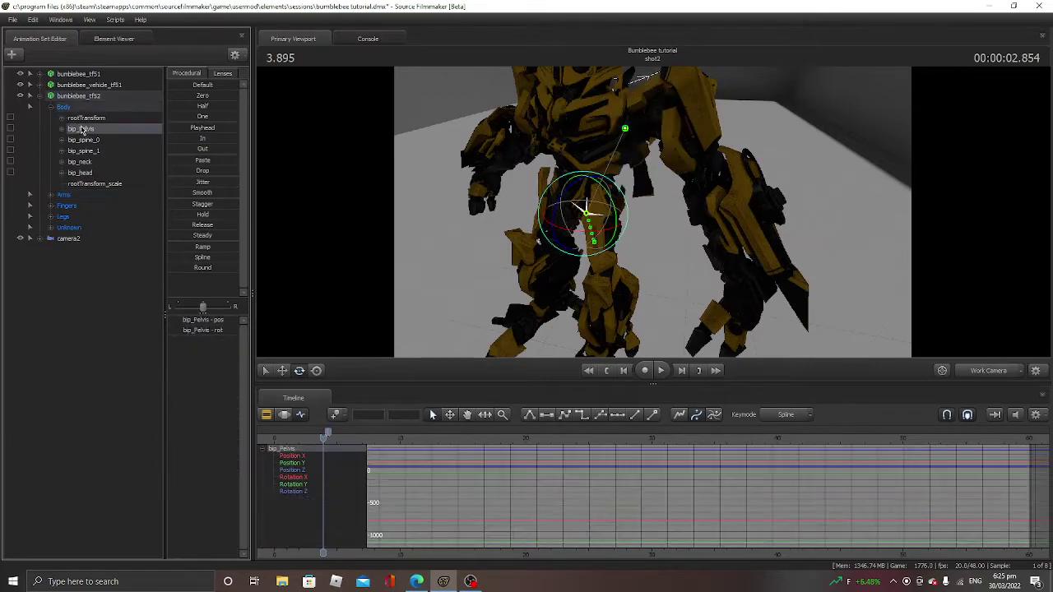
{"action": "left_click_drag", "start_coordinate": [576, 234], "coordinate": [607, 203]}
Play back the model swap from 3.791 seconds and examine the landing frame by frame.
{"action": "left_click_drag", "start_coordinate": [325, 441], "coordinate": [322, 443]}
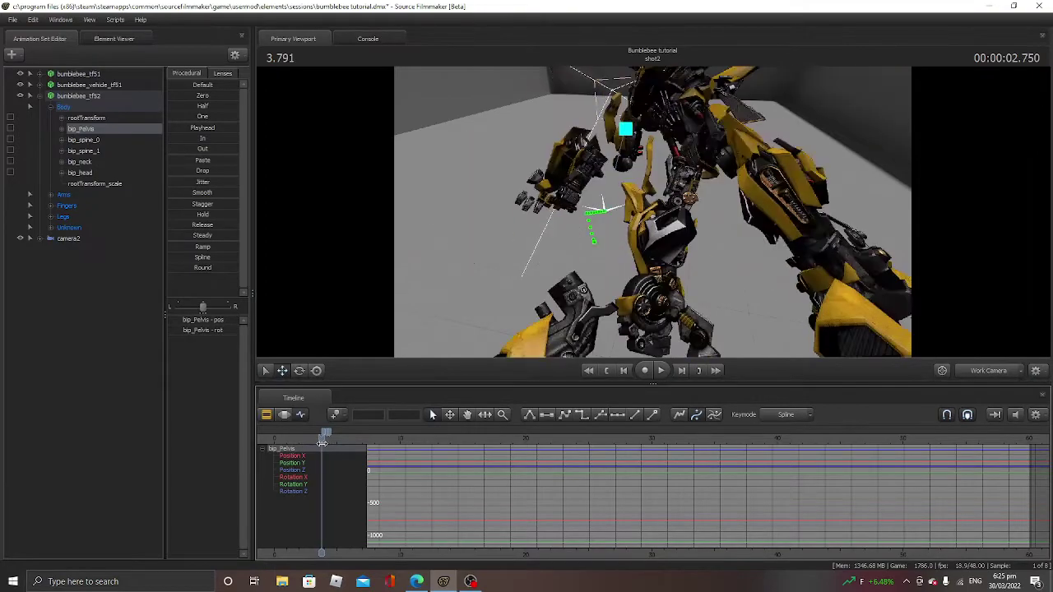
{"action": "key", "text": "space"}
{"action": "key", "text": "space"}
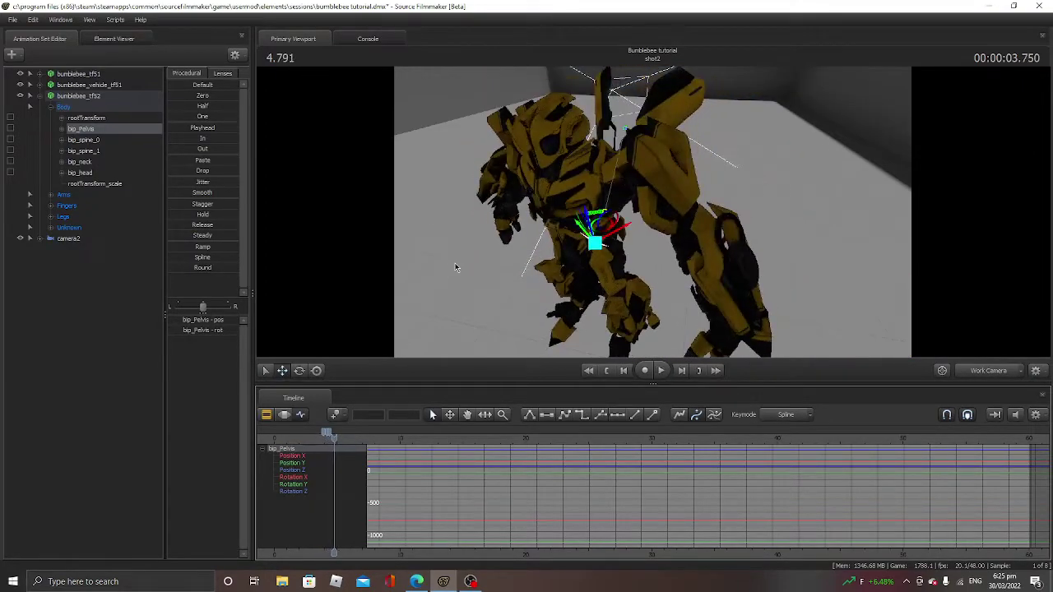
{"action": "key", "text": "Left"}
{"action": "key", "text": "Left"}
{"action": "key", "text": "Left"}
{"action": "key", "text": "Left"}
{"action": "key", "text": "Left"}
{"action": "key", "text": "Left"}
{"action": "key", "text": "Left"}
{"action": "key", "text": "Left"}
{"action": "key", "text": "Left"}
{"action": "key", "text": "Left"}
{"action": "key", "text": "Left"}
{"action": "key", "text": "Left"}
{"action": "key", "text": "Left"}
{"action": "key", "text": "Left"}
{"action": "key", "text": "Left"}
{"action": "key", "text": "Left"}
{"action": "key", "text": "Left"}
{"action": "key", "text": "Left"}
{"action": "key", "text": "Left"}
{"action": "key", "text": "Left"}
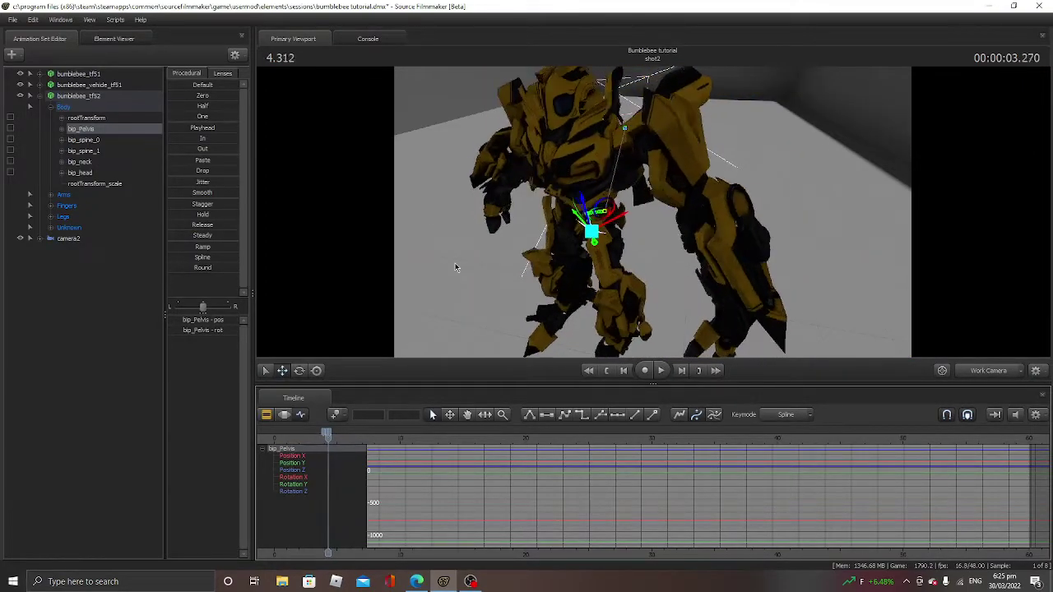
{"action": "key", "text": "Left"}
{"action": "key", "text": "Left"}
{"action": "key", "text": "Left"}
{"action": "key", "text": "Left"}
{"action": "key", "text": "Left"}
{"action": "key", "text": "Left"}
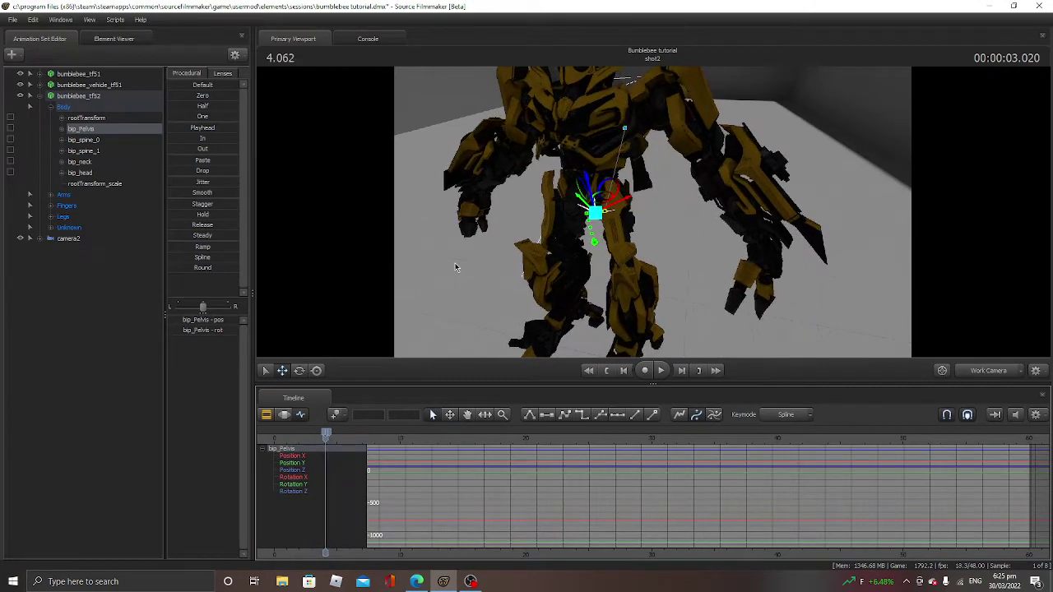
{"action": "key", "text": "Right"}
{"action": "key", "text": "Right"}
{"action": "key", "text": "Right"}
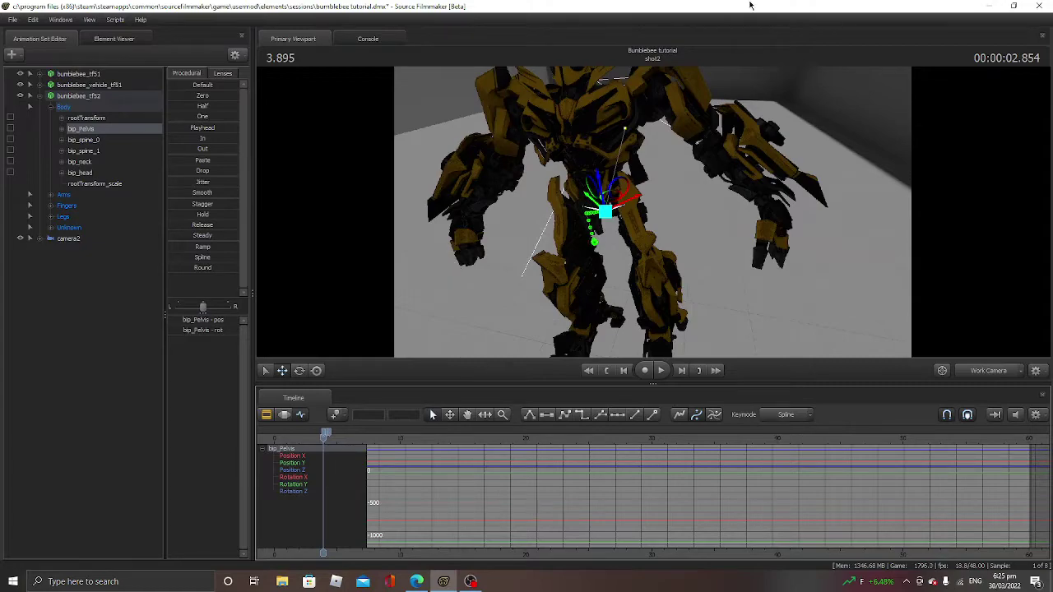
Move bumblebee_tf52's bip_Pelvis further towards the first robot's position at 3.895 seconds, adjust its rotation and replay the swap.
{"action": "left_click_drag", "start_coordinate": [607, 200], "coordinate": [621, 231]}
{"action": "left_click", "coordinate": [300, 371]}
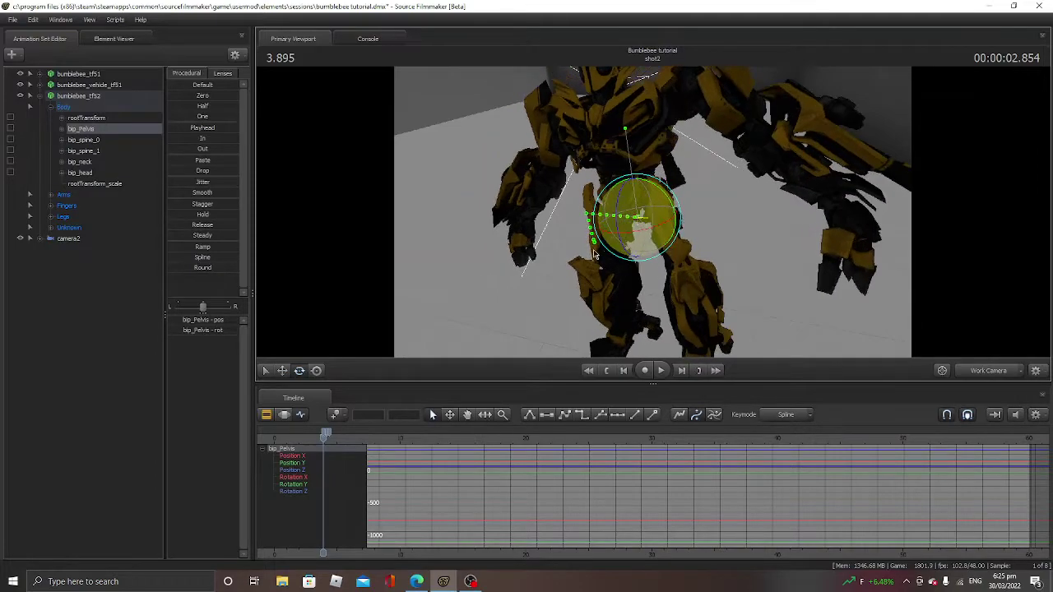
{"action": "key", "text": "space"}
{"action": "mouse_move", "coordinate": [341, 445]}
{"action": "left_mouse_down"}
{"action": "mouse_move", "coordinate": [323, 445]}
{"action": "mouse_move", "coordinate": [332, 428]}
{"action": "mouse_move", "coordinate": [322, 441]}
{"action": "left_mouse_up"}
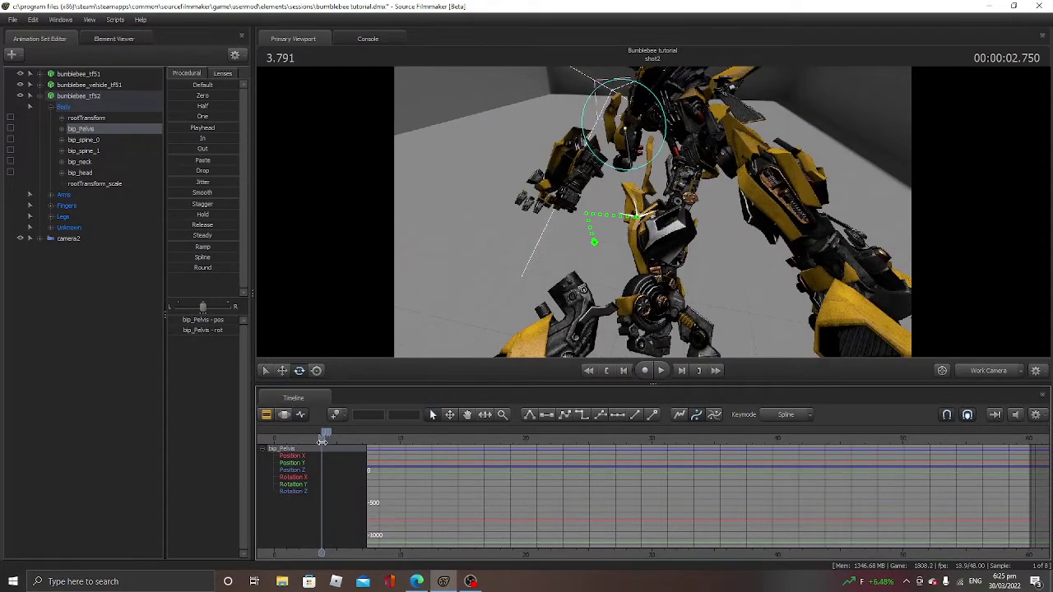
Compare the frames around the swap and rotate bumblebee_tf52's bip_Pelvis at 3.895 seconds to match the first robot's tilt.
{"action": "key", "text": "Right"}
{"action": "key", "text": "Right"}
{"action": "key", "text": "Right"}
{"action": "key", "text": "Right"}
{"action": "key", "text": "Right"}
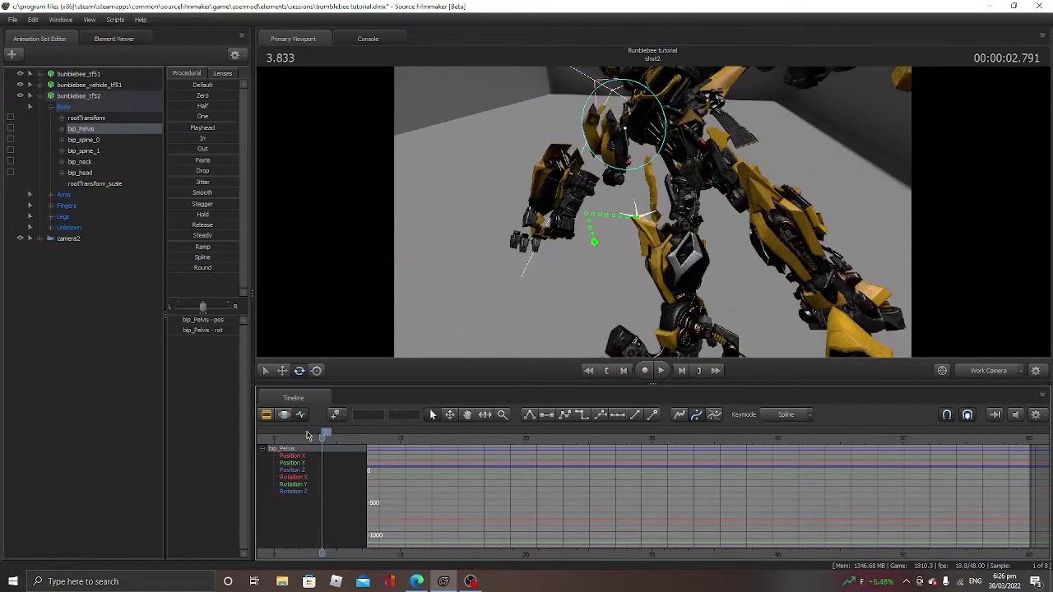
{"action": "key", "text": "Left"}
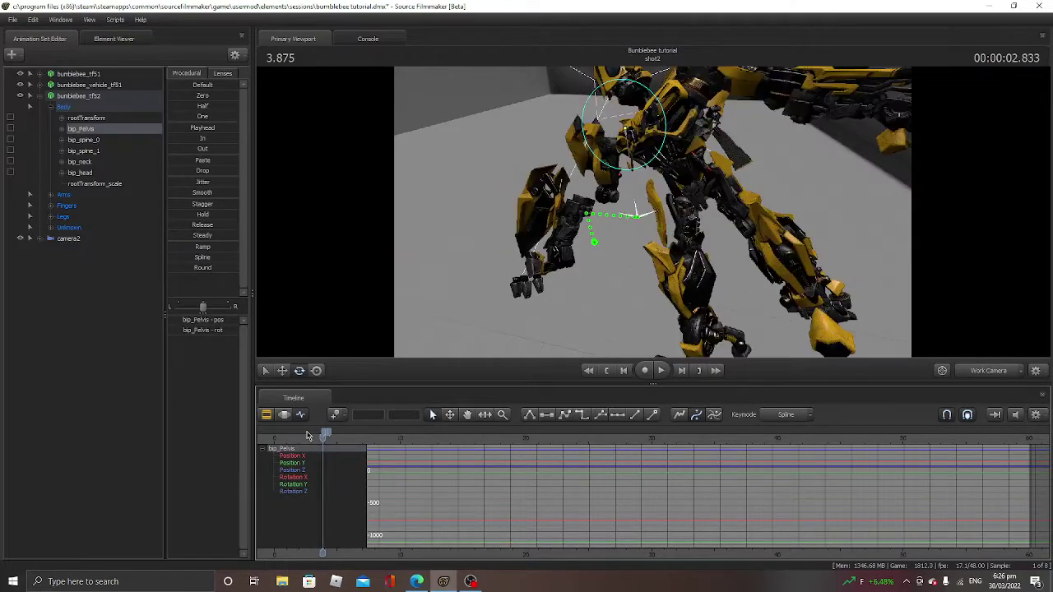
{"action": "key", "text": "Right"}
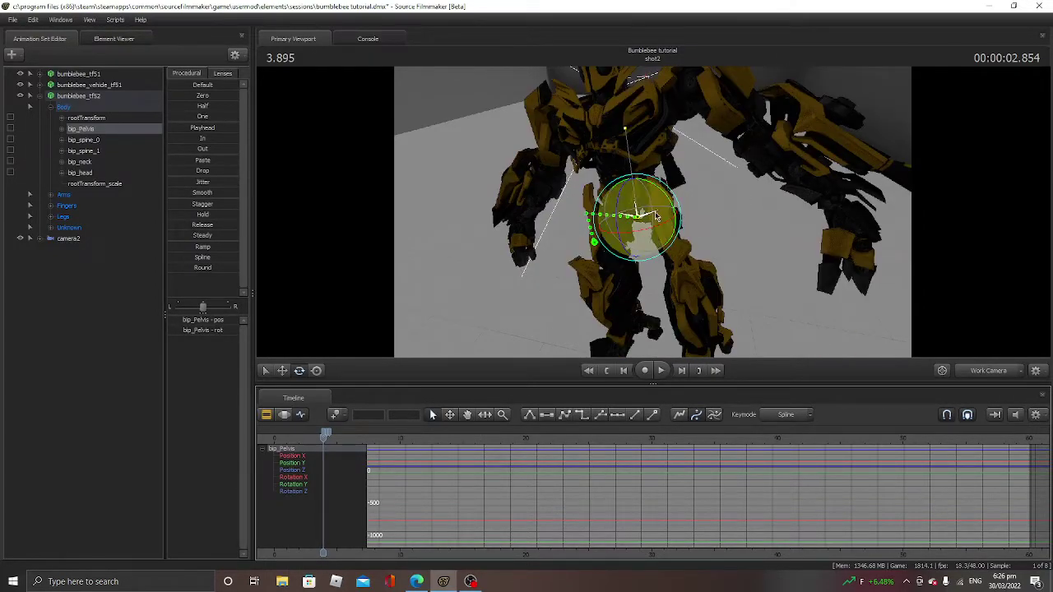
{"action": "left_click_drag", "start_coordinate": [667, 197], "coordinate": [586, 160]}
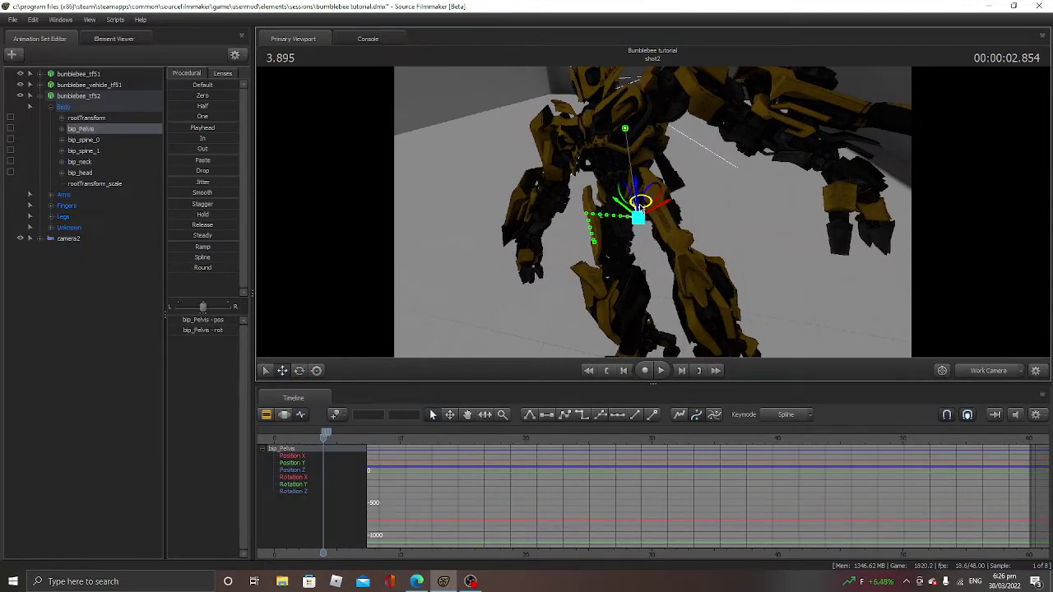
Replay the model swap and landing in the work camera to check the adjusted pelvis pose.
{"action": "key", "text": "space"}
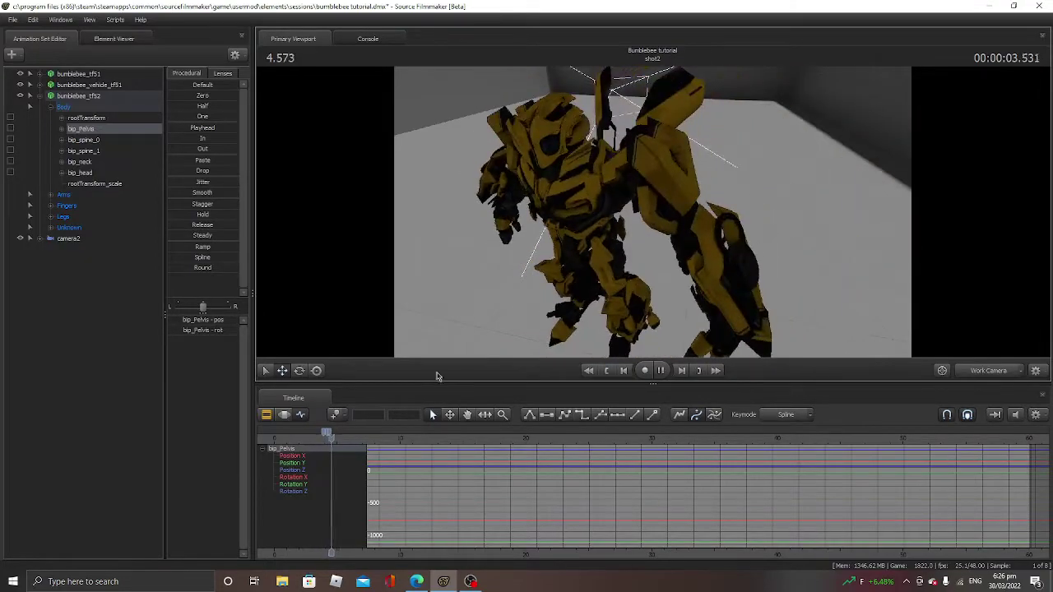
{"action": "left_click_drag", "start_coordinate": [331, 442], "coordinate": [326, 442]}
{"action": "key", "text": "space"}
{"action": "key", "text": "space"}
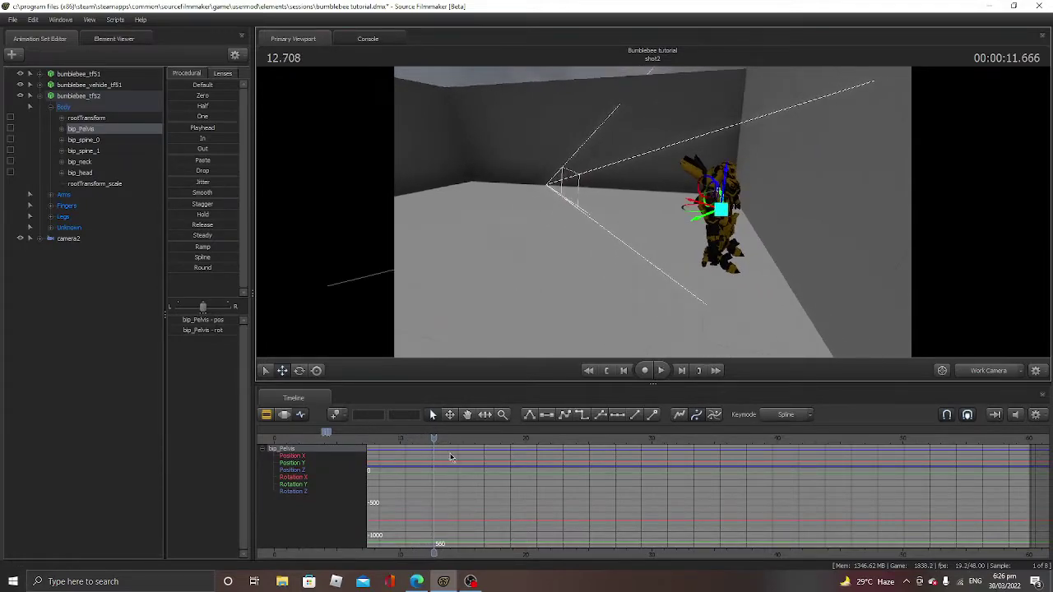
{"action": "left_click_drag", "start_coordinate": [433, 438], "coordinate": [408, 440]}
{"action": "left_click_drag", "start_coordinate": [328, 442], "coordinate": [278, 444]}
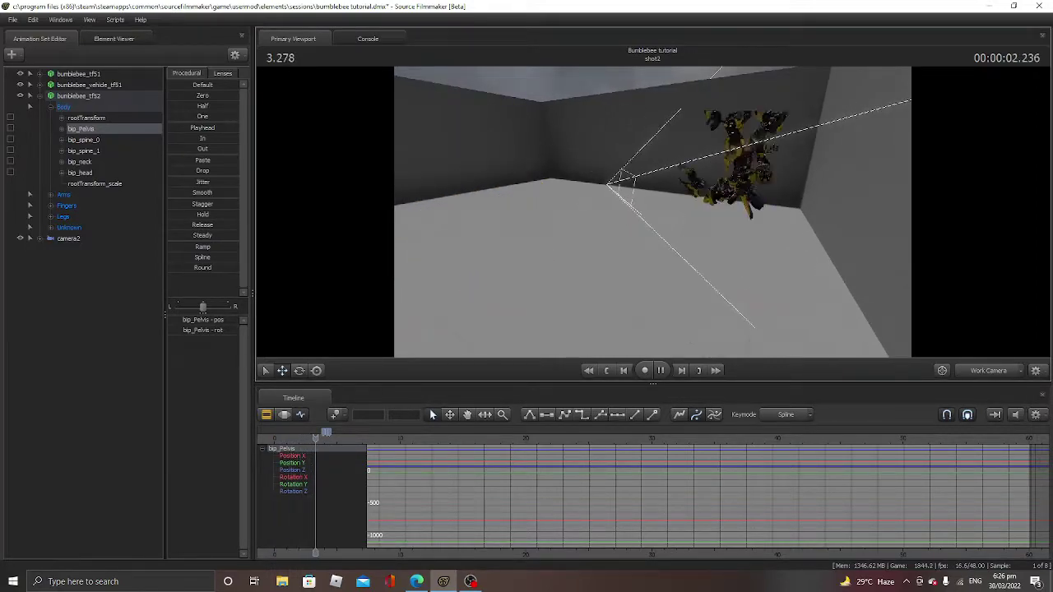
Switch the viewport to camera2 and replay the transformation several times to review the swap and landing.
{"action": "left_click", "coordinate": [1009, 377]}
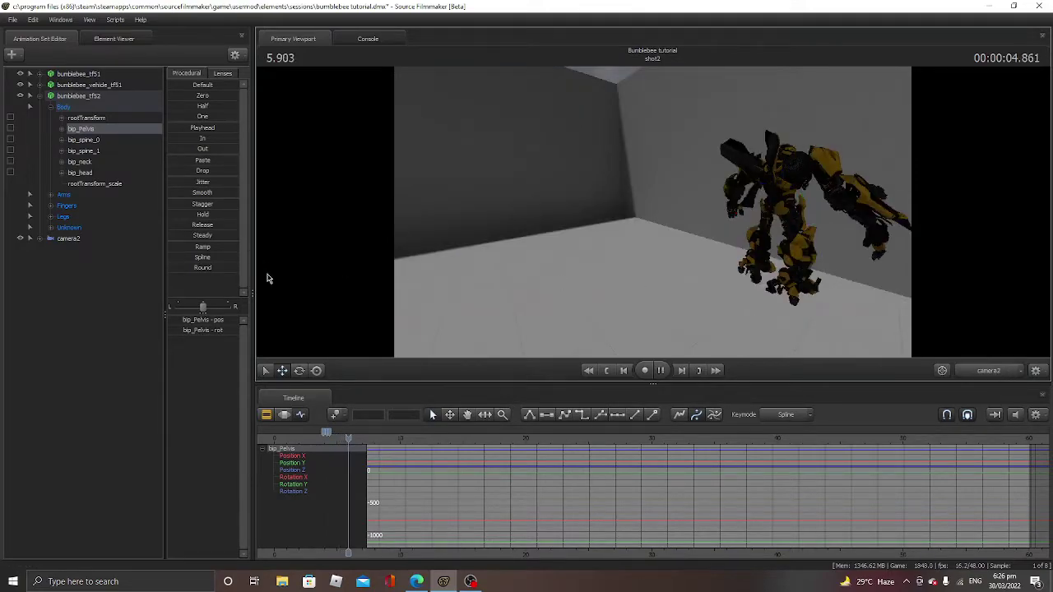
{"action": "left_click", "coordinate": [586, 374]}
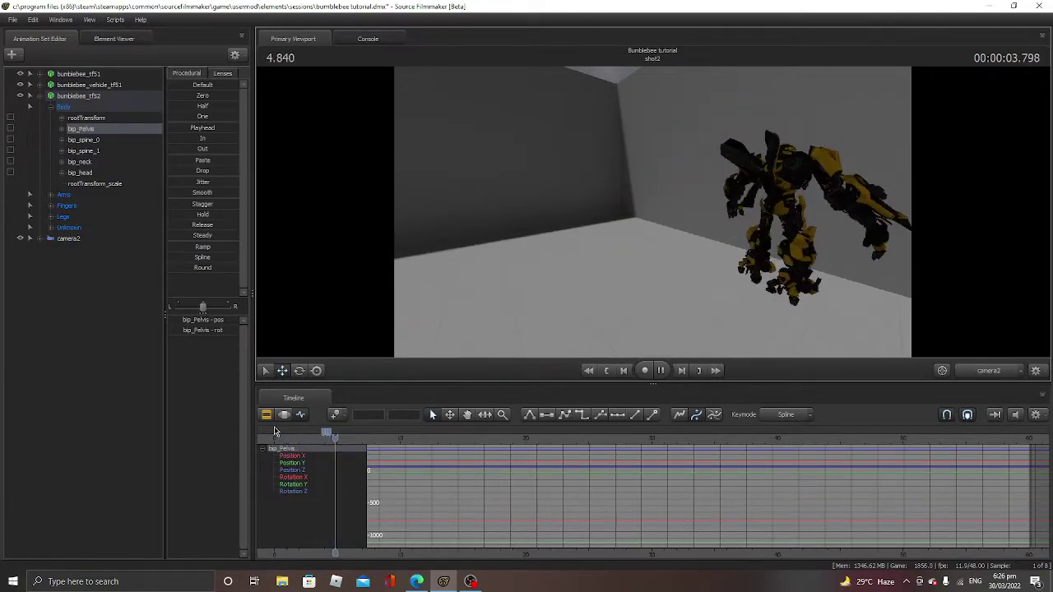
{"action": "left_click_drag", "start_coordinate": [361, 438], "coordinate": [292, 446]}
{"action": "key", "text": "space"}
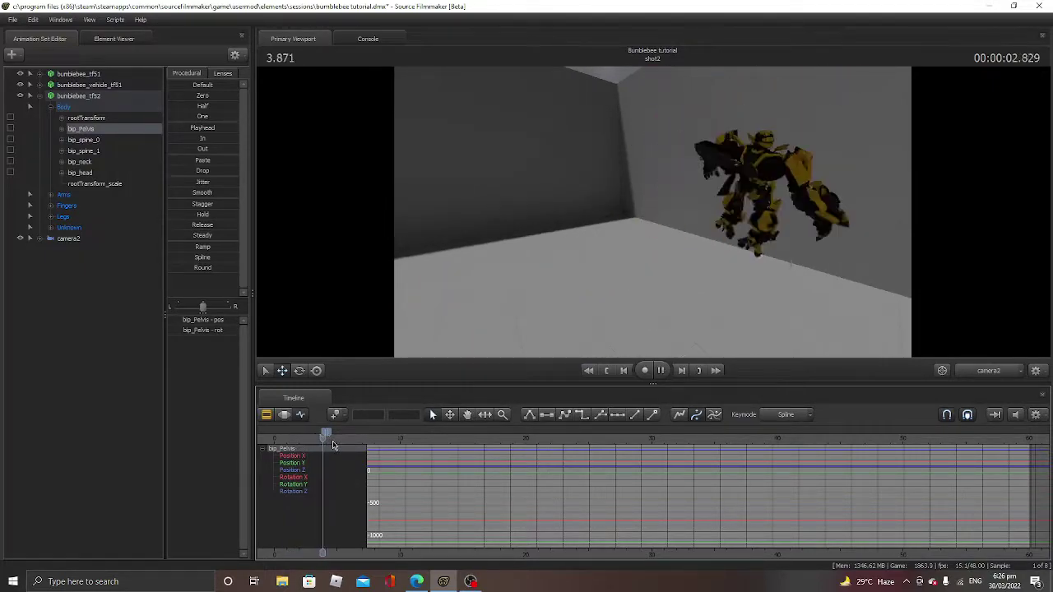
{"action": "left_click_drag", "start_coordinate": [339, 440], "coordinate": [274, 447]}
{"action": "key", "text": "space"}
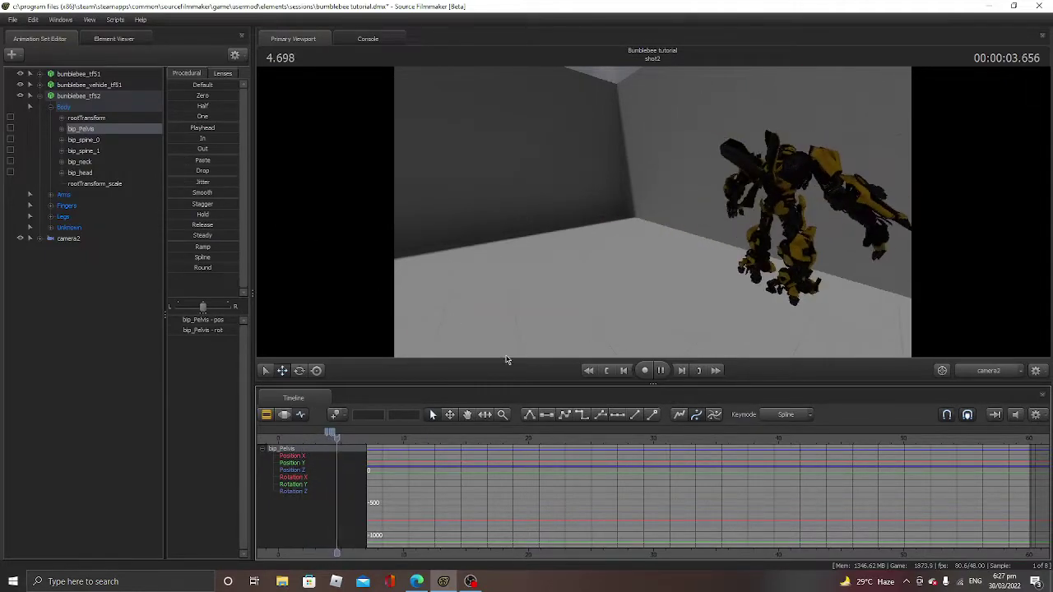
{"action": "key", "text": "space"}
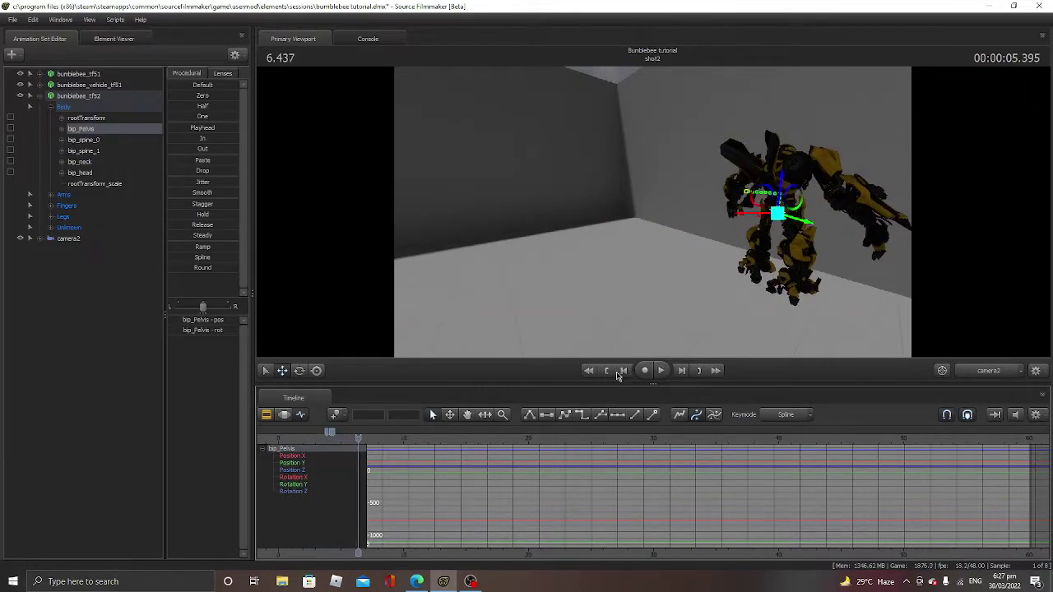
Write "Thanks for watching" in the Windows search field.
{"action": "left_click", "coordinate": [98, 582]}
{"action": "type", "text": "Than"}
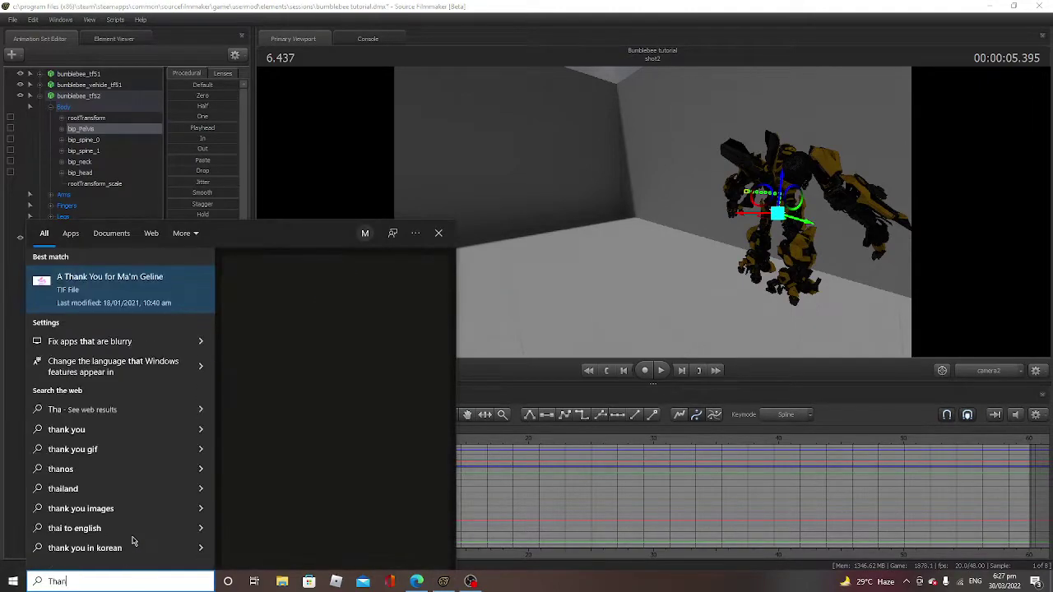
{"action": "type", "text": "ks for w"}
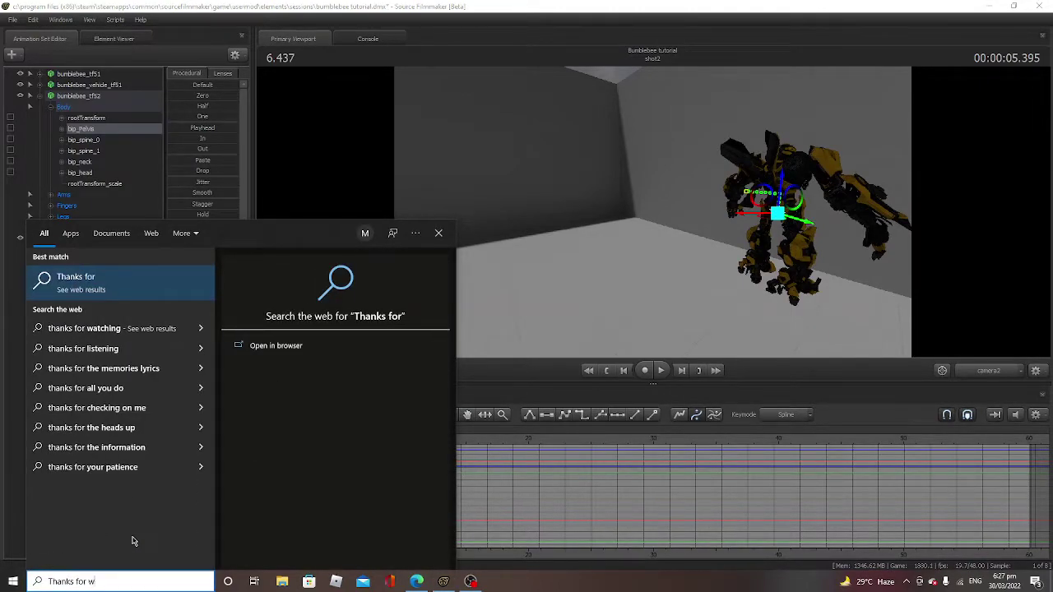
{"action": "type", "text": "atching"}
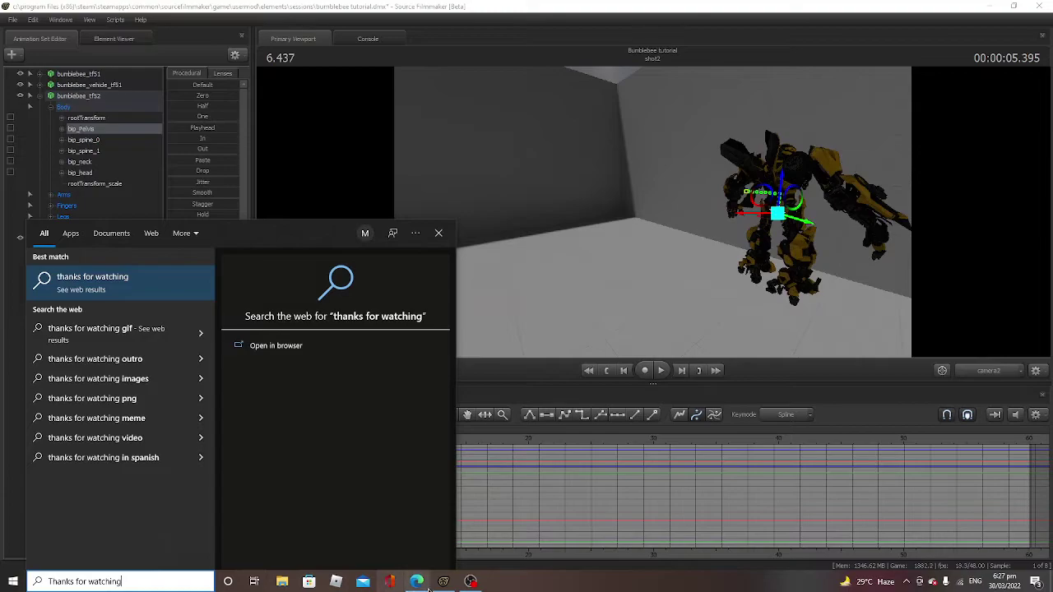